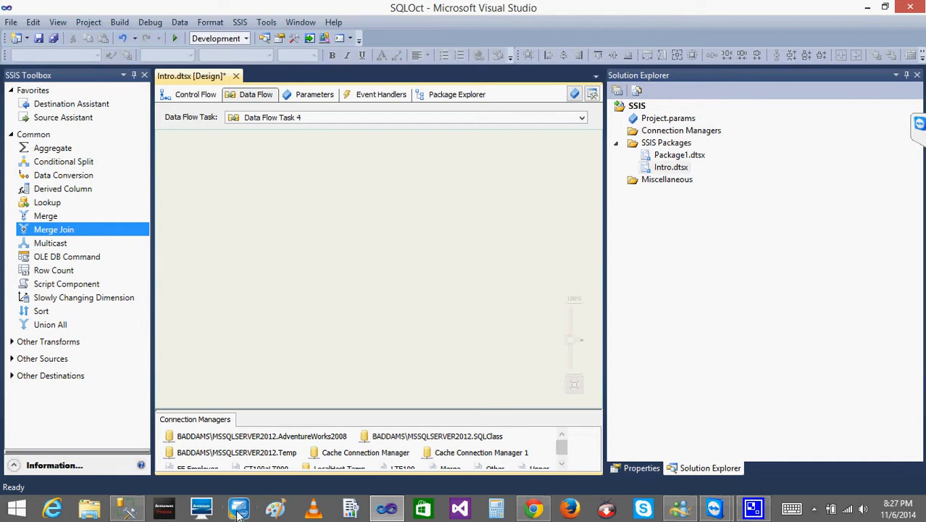
- Switch to Paint and handwrite "1 Inner Join" with the number circled at the top of the canvas
left_click(275, 510)
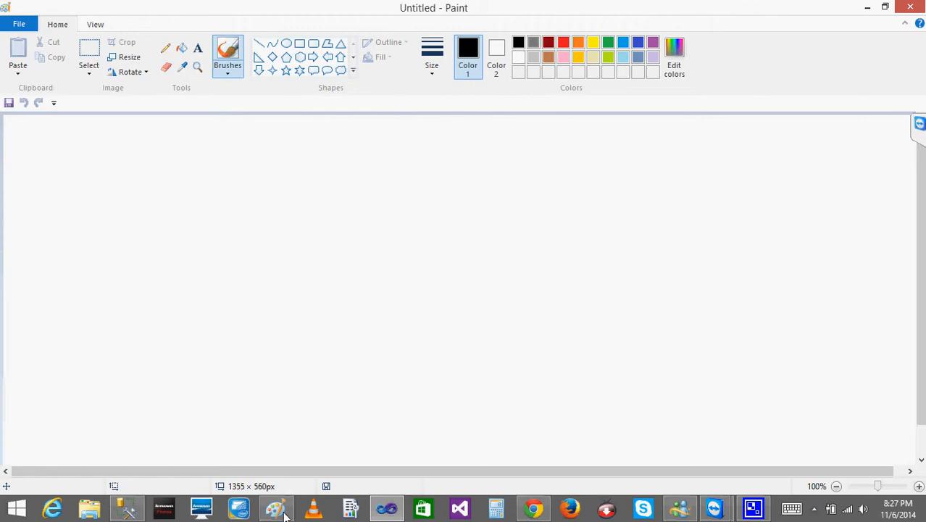
left_click(96, 144)
left_click(146, 147)
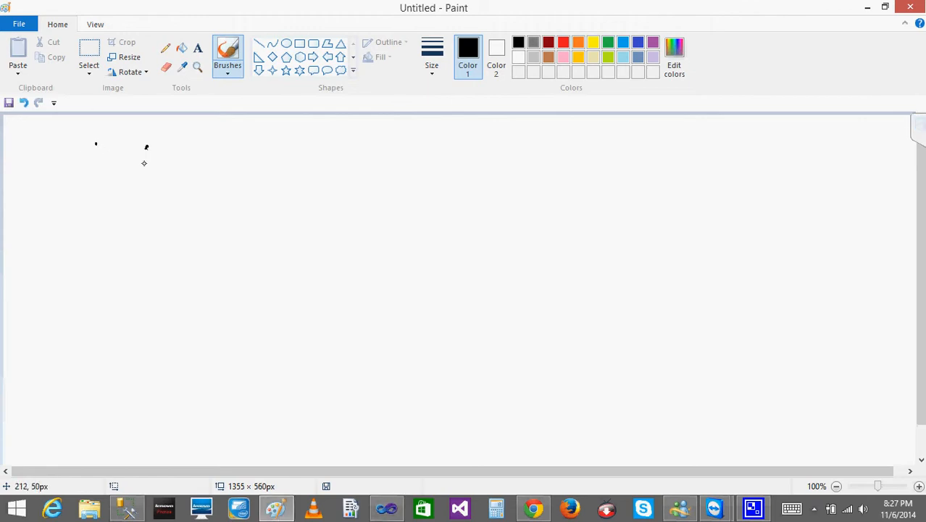
left_click_drag(145, 151, 146, 167)
left_click_drag(150, 135, 174, 143)
mouse_move(200, 137)
left_mouse_down()
mouse_move(199, 164)
mouse_move(216, 134)
left_mouse_up()
left_click_drag(191, 165, 212, 163)
mouse_move(219, 155)
left_mouse_down()
mouse_move(292, 149)
mouse_move(316, 166)
left_mouse_up()
mouse_move(367, 138)
left_mouse_down()
mouse_move(359, 168)
mouse_move(358, 135)
left_mouse_up()
mouse_move(372, 142)
left_mouse_down()
mouse_move(378, 164)
mouse_move(396, 144)
left_mouse_up()
mouse_move(401, 138)
left_mouse_down()
mouse_move(400, 148)
mouse_move(435, 160)
left_mouse_up()
- Handwrite "2 Outer Join" with the number circled below the Inner Join line
left_click_drag(113, 245, 139, 260)
mouse_move(155, 232)
left_mouse_down()
mouse_move(80, 275)
mouse_move(163, 230)
left_mouse_up()
mouse_move(190, 254)
left_mouse_down()
mouse_move(192, 266)
mouse_move(265, 242)
mouse_move(326, 247)
left_mouse_up()
left_click_drag(383, 225, 362, 269)
mouse_move(368, 226)
left_mouse_down()
mouse_move(394, 219)
mouse_move(458, 258)
left_mouse_up()
- Handwrite "3 Cross Join" with the number circled below the Outer Join line
left_click_drag(106, 353, 96, 368)
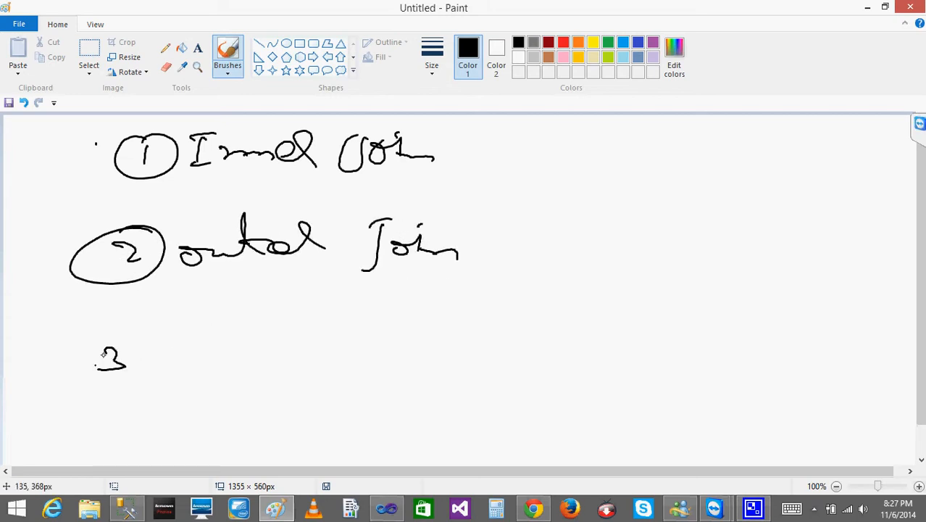
left_click_drag(110, 334, 148, 355)
mouse_move(196, 329)
left_mouse_down()
mouse_move(208, 373)
mouse_move(244, 336)
mouse_move(277, 370)
left_mouse_up()
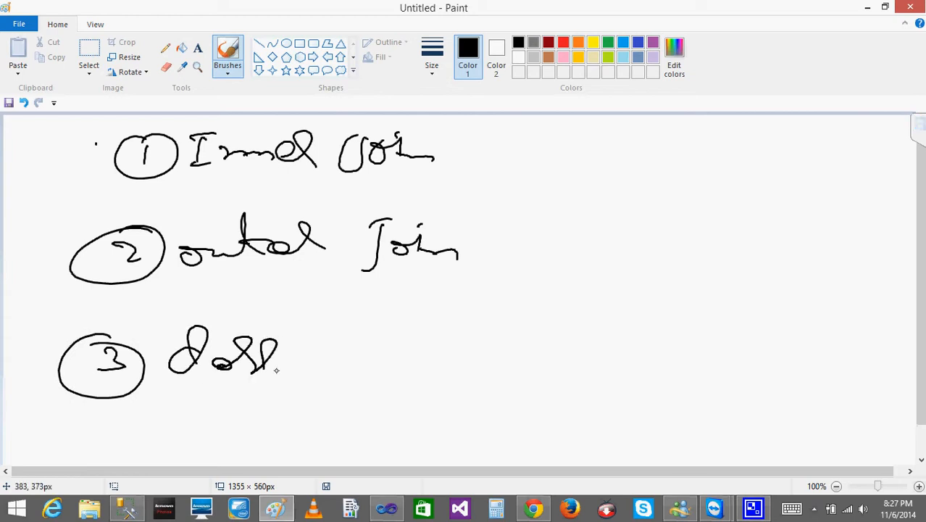
mouse_move(340, 340)
left_mouse_down()
mouse_move(312, 390)
mouse_move(346, 335)
left_mouse_up()
mouse_move(371, 356)
left_mouse_down()
mouse_move(361, 372)
mouse_move(397, 355)
left_mouse_up()
left_click_drag(396, 332, 445, 378)
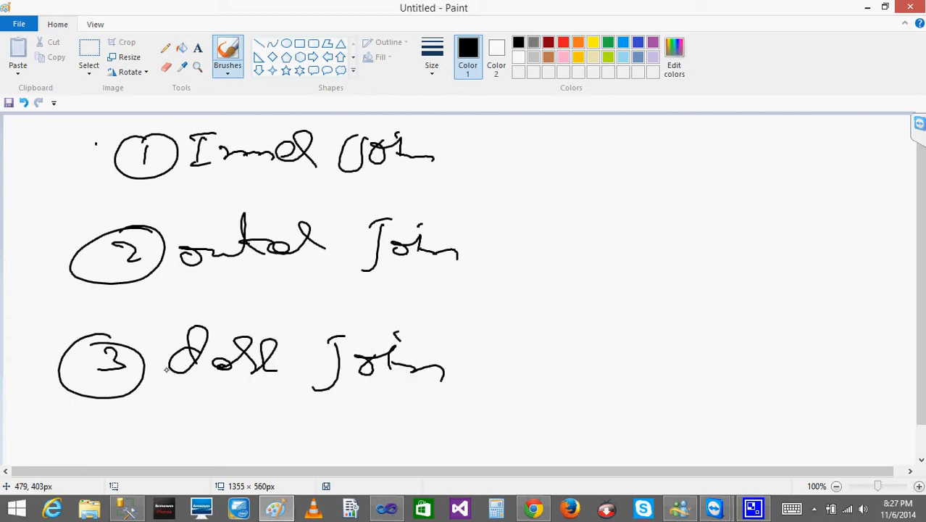
- Cross out the number of the Cross Join item and draw a check mark over the Inner Join number
left_click_drag(97, 313, 66, 422)
left_click_drag(32, 345, 187, 395)
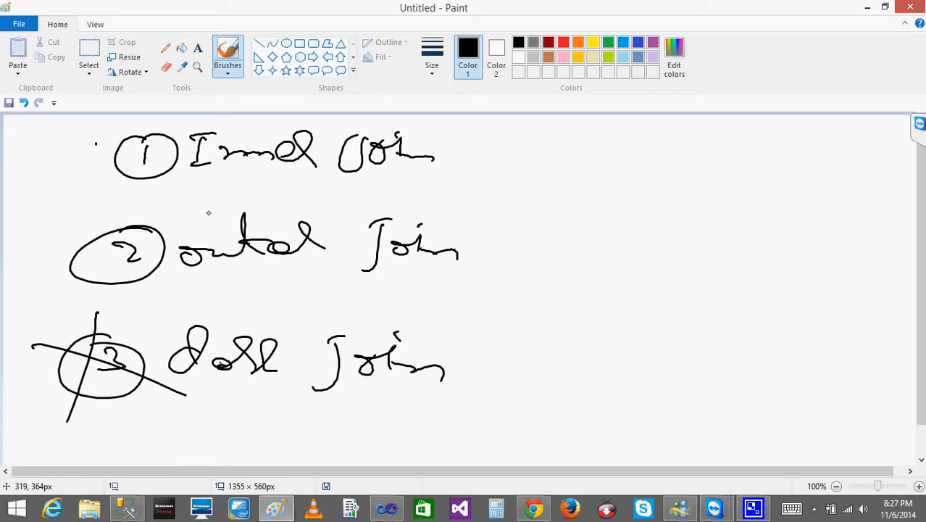
mouse_move(70, 167)
left_mouse_down()
mouse_move(97, 185)
mouse_move(202, 138)
left_mouse_up()
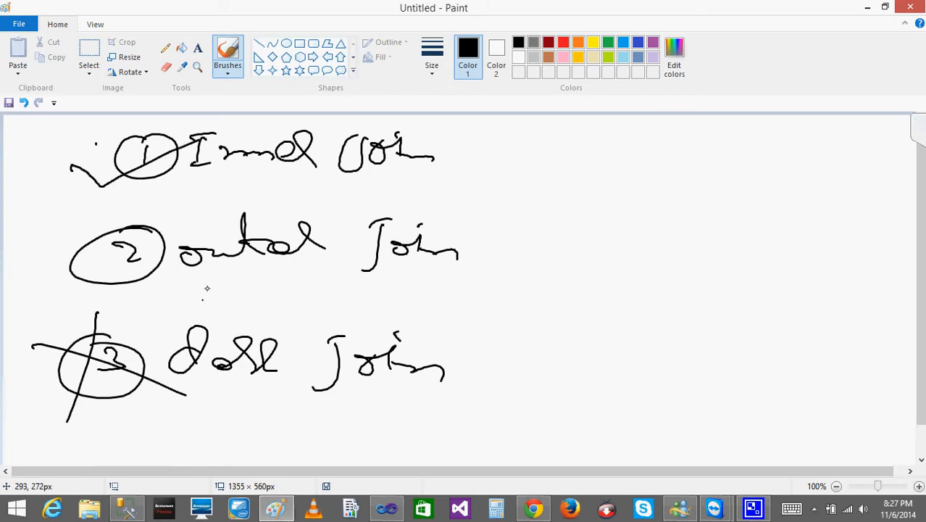
- Draw three branches from Outer Join and label them Full, Left and Right
mouse_move(481, 247)
left_mouse_down()
mouse_move(530, 209)
mouse_move(540, 224)
mouse_move(598, 181)
mouse_move(597, 210)
mouse_move(541, 260)
mouse_move(576, 262)
left_mouse_up()
mouse_move(577, 254)
left_mouse_down()
mouse_move(584, 243)
mouse_move(596, 261)
left_mouse_up()
left_click_drag(607, 238, 598, 257)
left_click_drag(624, 223, 621, 281)
left_click_drag(601, 251, 641, 247)
left_click_drag(499, 261, 555, 310)
mouse_move(555, 283)
left_mouse_down()
mouse_move(580, 301)
mouse_move(599, 291)
mouse_move(601, 301)
mouse_move(609, 287)
mouse_move(633, 304)
mouse_move(663, 288)
left_mouse_up()
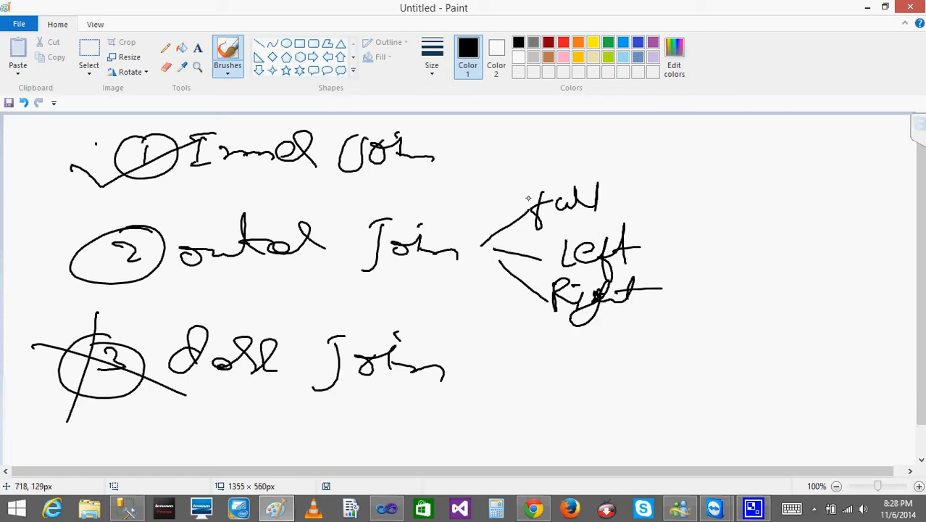
- Circle the Full, Left and Right labels and cross out Right
mouse_move(500, 172)
left_mouse_down()
mouse_move(588, 167)
mouse_move(532, 182)
left_mouse_up()
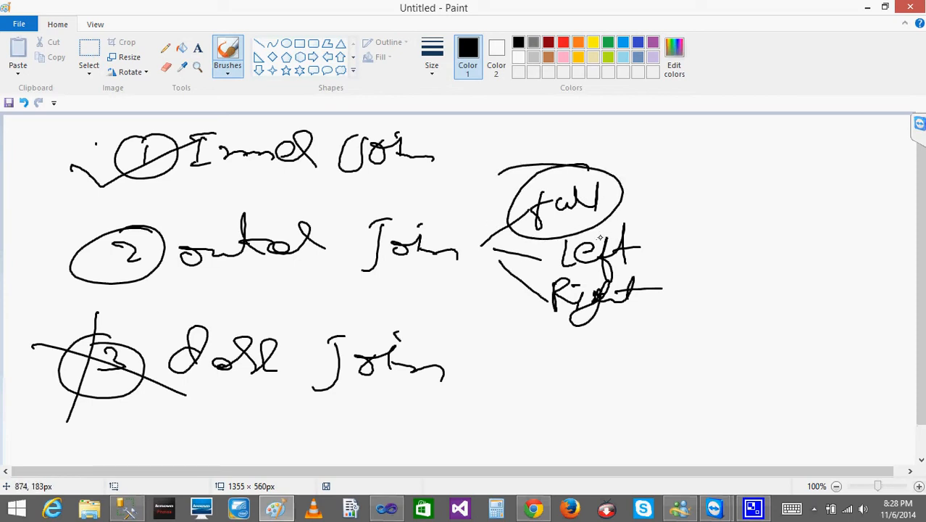
mouse_move(599, 231)
left_mouse_down()
mouse_move(543, 252)
mouse_move(558, 323)
mouse_move(596, 281)
left_mouse_up()
left_click_drag(535, 275, 682, 328)
left_click_drag(685, 275, 513, 345)
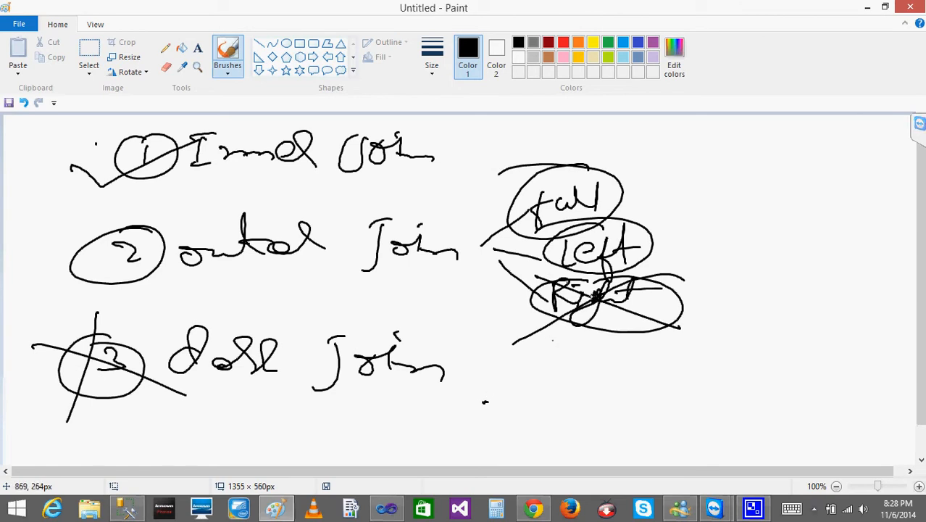
- Draw two circles beside the outer join branches, write an underlined "Left" below them and a circled "null" next to it
left_click_drag(687, 165, 698, 158)
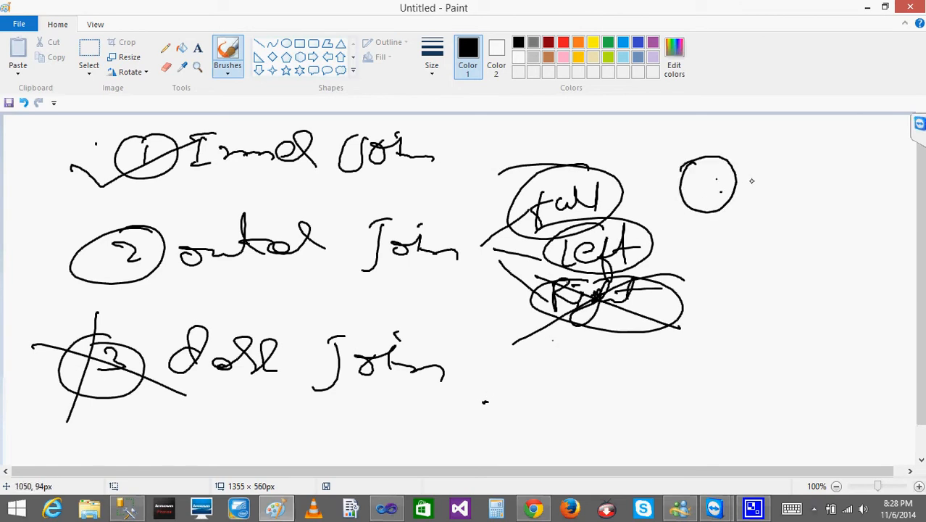
left_click_drag(783, 158, 755, 158)
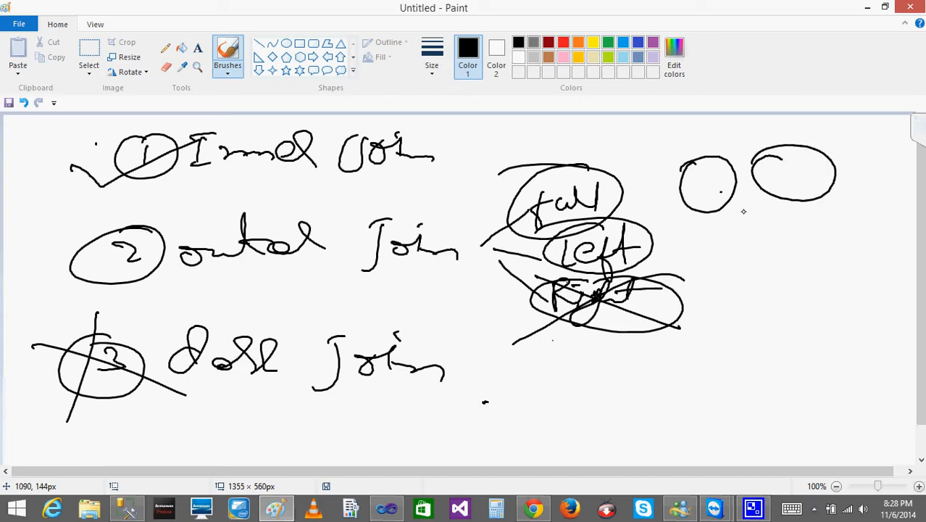
mouse_move(745, 207)
left_mouse_down()
mouse_move(768, 255)
mouse_move(783, 232)
left_mouse_up()
left_click_drag(781, 223, 805, 220)
mouse_move(717, 215)
left_mouse_down()
mouse_move(714, 205)
mouse_move(733, 218)
left_mouse_up()
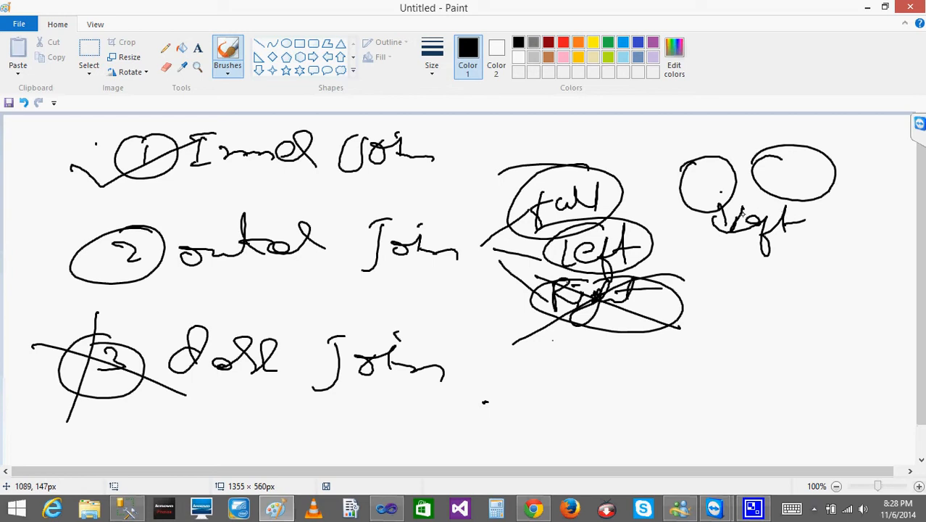
mouse_move(822, 223)
left_mouse_down()
mouse_move(863, 210)
mouse_move(893, 222)
mouse_move(830, 205)
left_mouse_up()
left_click_drag(732, 253, 803, 247)
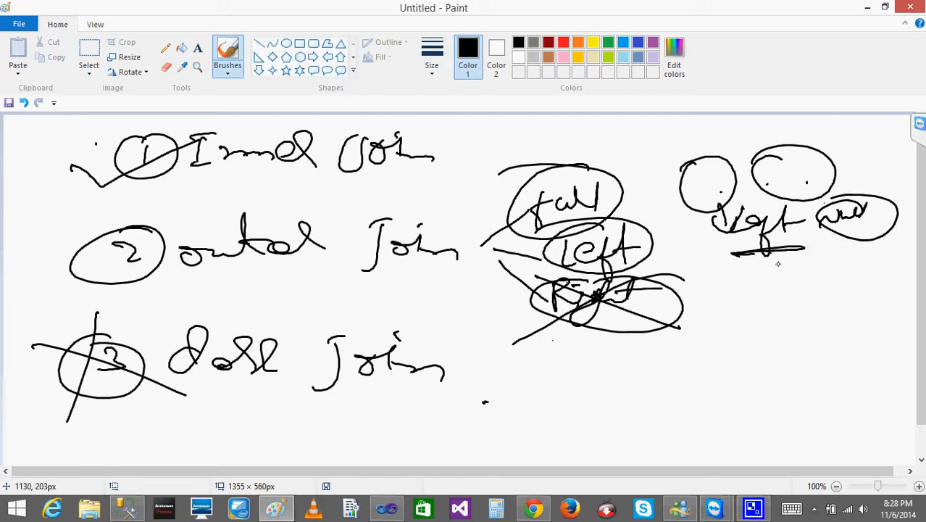
- Draw curved arrows linking the two circles above the word Left to show them swapping sides
mouse_move(770, 158)
left_mouse_down()
mouse_move(745, 132)
mouse_move(641, 148)
mouse_move(661, 142)
left_mouse_up()
mouse_move(777, 212)
left_mouse_down()
mouse_move(793, 189)
mouse_move(787, 232)
left_mouse_up()
mouse_move(758, 151)
left_mouse_down()
mouse_move(649, 166)
mouse_move(653, 203)
mouse_move(686, 174)
left_mouse_up()
- Draw two circled letters, A and B, below the Left sketch and connect them with lines underneath
mouse_move(739, 287)
left_mouse_down()
mouse_move(718, 308)
mouse_move(740, 287)
left_mouse_up()
left_click_drag(731, 320, 755, 312)
left_click_drag(840, 287, 826, 326)
mouse_move(841, 265)
left_mouse_down()
mouse_move(845, 278)
mouse_move(807, 324)
mouse_move(802, 369)
left_mouse_up()
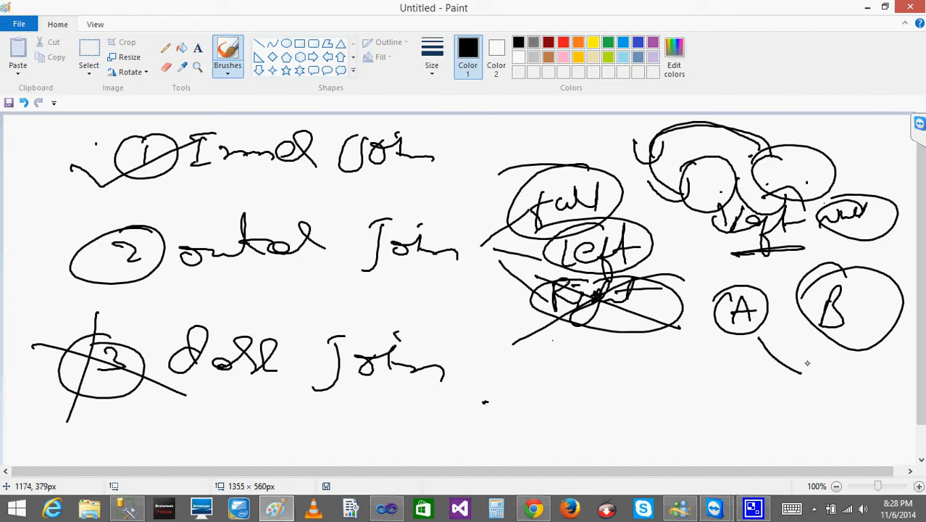
left_click_drag(844, 336, 798, 381)
- Handwrite "A Right B" below the A and B circles and retrace the connection between them
mouse_move(693, 418)
left_mouse_down()
mouse_move(715, 416)
mouse_move(718, 403)
mouse_move(729, 419)
mouse_move(757, 414)
left_mouse_up()
mouse_move(845, 339)
left_mouse_down()
mouse_move(816, 387)
mouse_move(749, 335)
mouse_move(747, 358)
left_mouse_up()
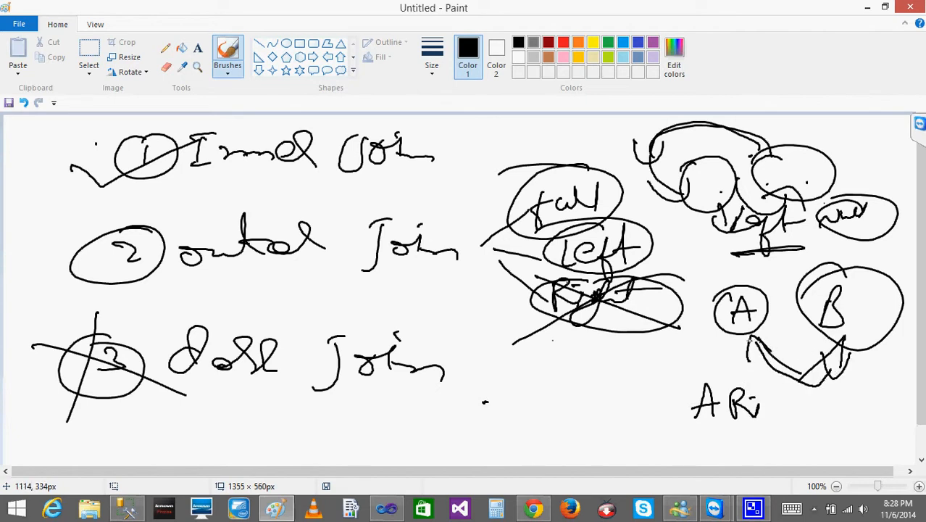
left_click_drag(687, 376, 729, 360)
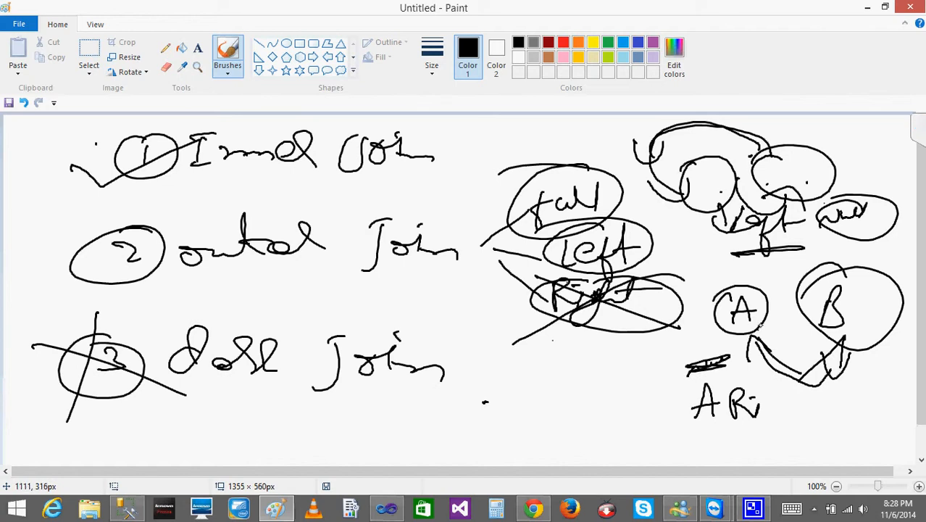
mouse_move(763, 406)
left_mouse_down()
mouse_move(763, 397)
mouse_move(797, 409)
mouse_move(801, 398)
left_mouse_up()
mouse_move(838, 394)
left_mouse_down()
mouse_move(835, 422)
mouse_move(826, 424)
left_mouse_up()
left_click_drag(822, 426, 842, 426)
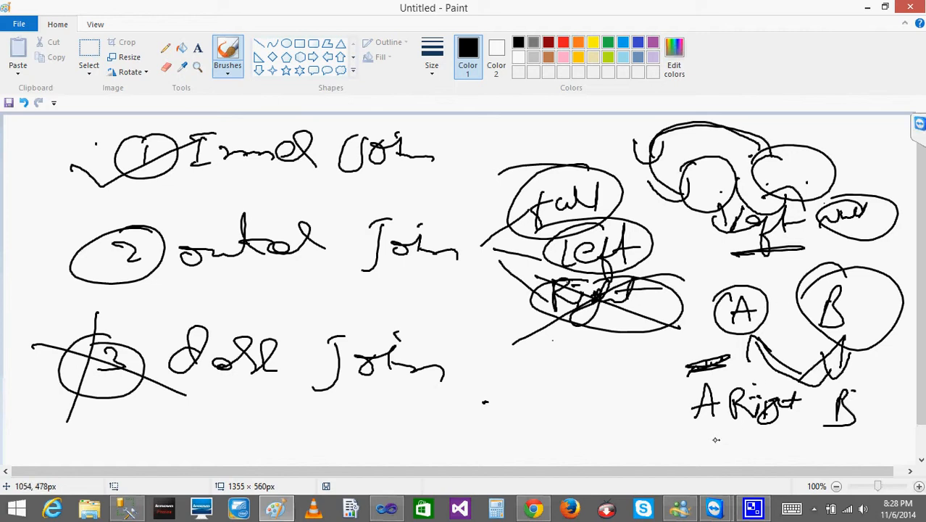
- Handwrite "B left A" below "A Right B" and draw an outline around each expression
mouse_move(700, 432)
left_mouse_down()
mouse_move(695, 459)
mouse_move(761, 436)
mouse_move(818, 444)
left_mouse_up()
mouse_move(682, 419)
left_mouse_down()
mouse_move(873, 385)
mouse_move(688, 419)
mouse_move(679, 464)
mouse_move(867, 429)
mouse_move(718, 462)
mouse_move(652, 464)
left_mouse_up()
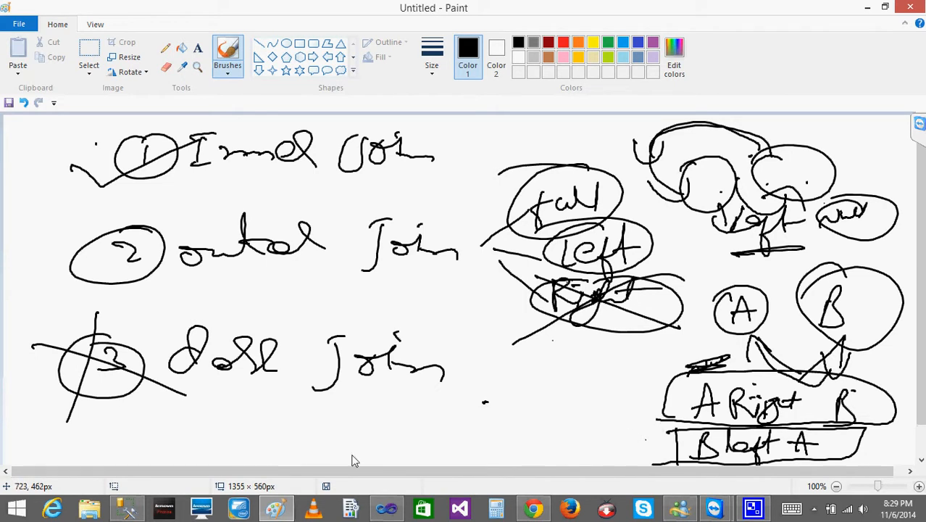
- Switch to SQL Server Management Studio and start a new query with the word CREATE
left_click(127, 511)
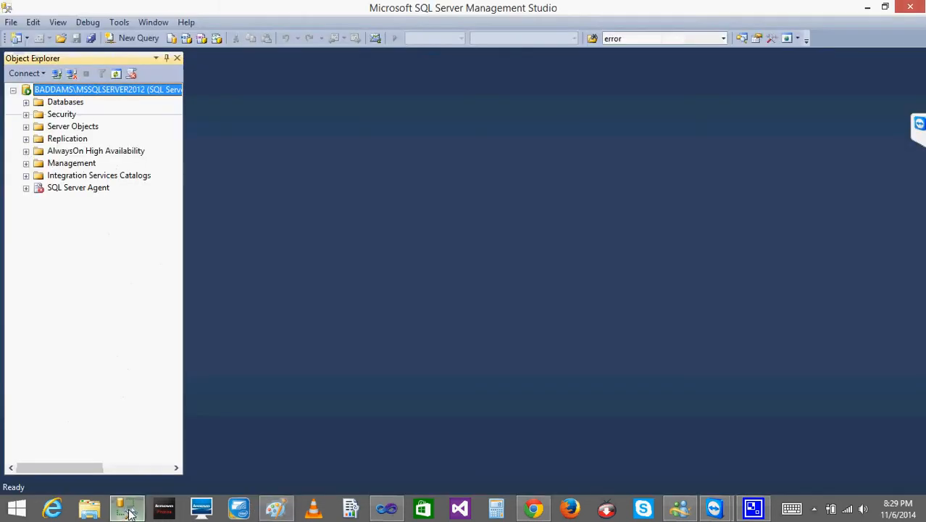
left_click(133, 40)
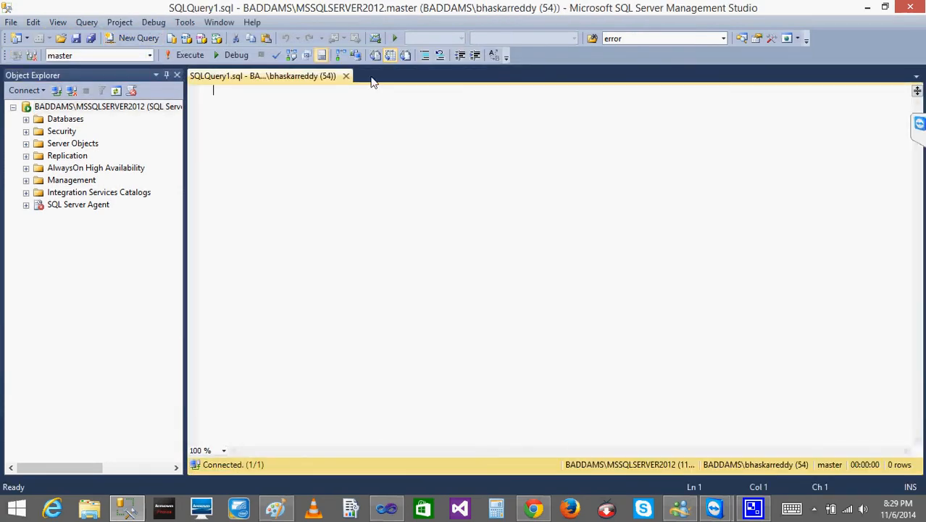
type("CREATE")
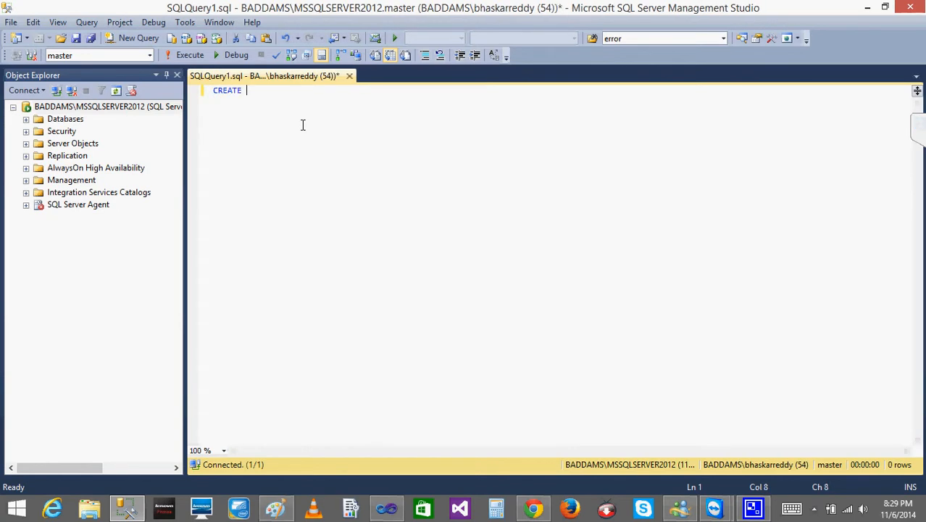
- Select the Temp database, close the current query without saving, and open a new query against Temp
left_click(27, 125)
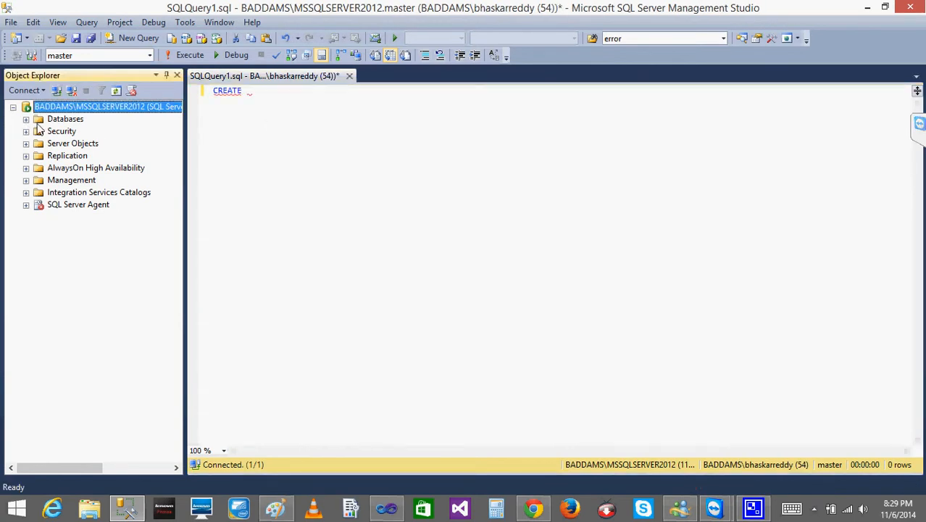
left_click(26, 120)
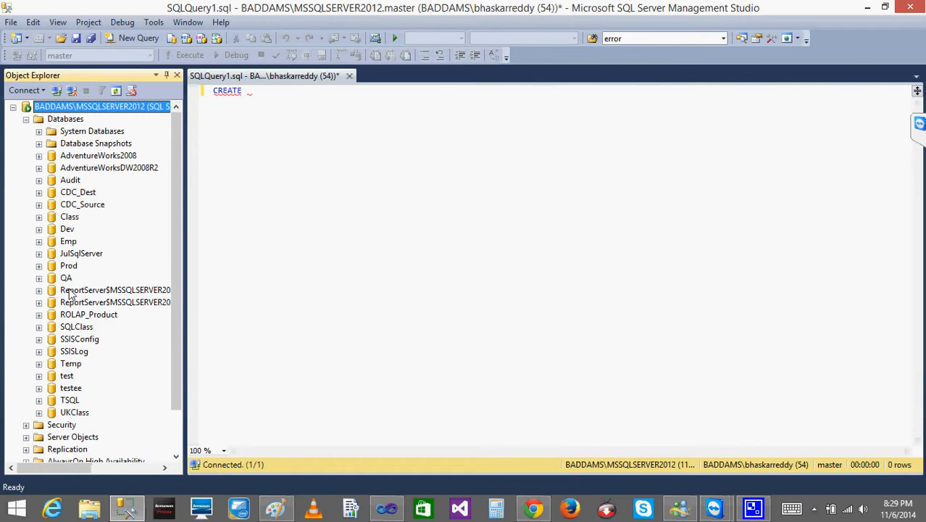
left_click(68, 365)
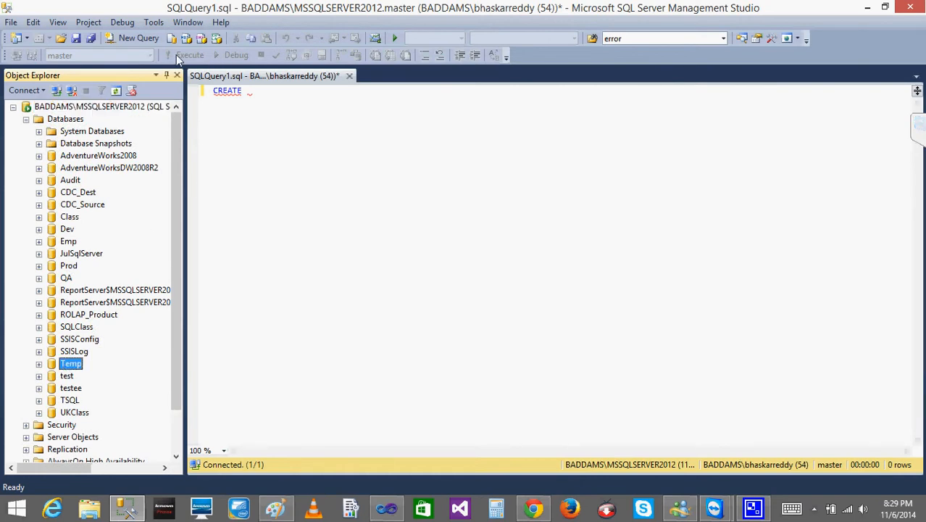
left_click(350, 76)
left_click(510, 335)
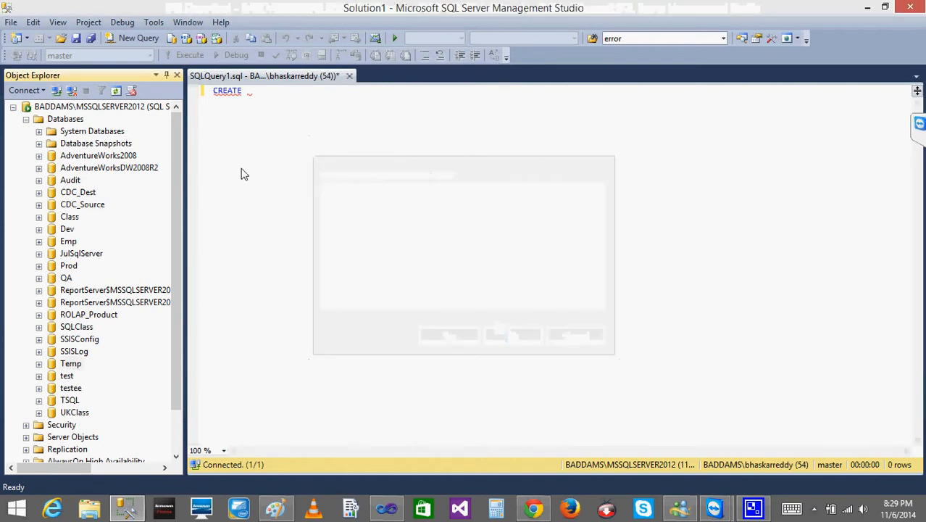
left_click(129, 39)
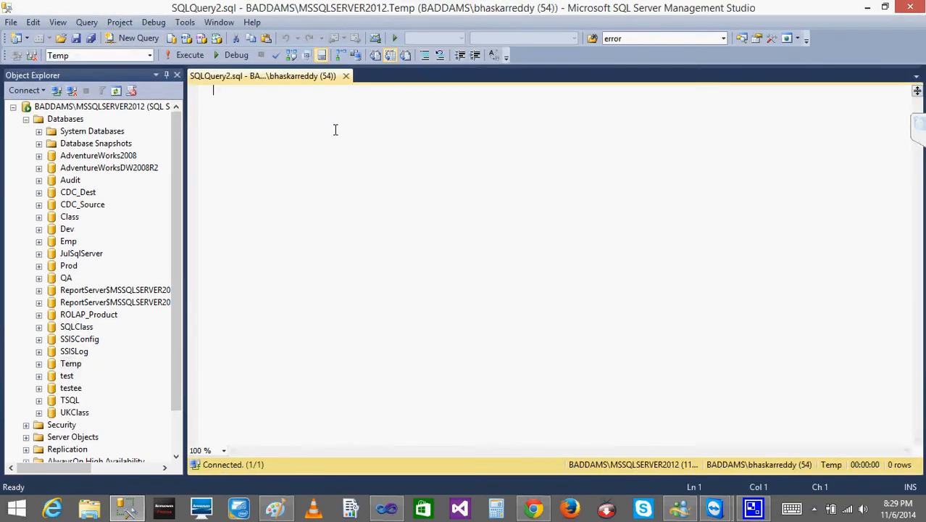
- Enter the line CREATE TABLE EMP1 in the query
type("CREATE ")
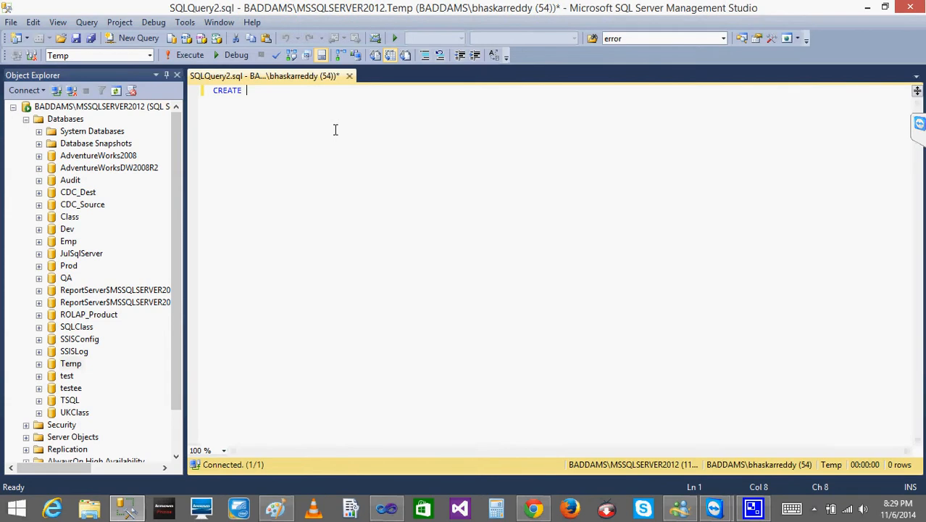
type("TABLE EMP1")
key("Return")
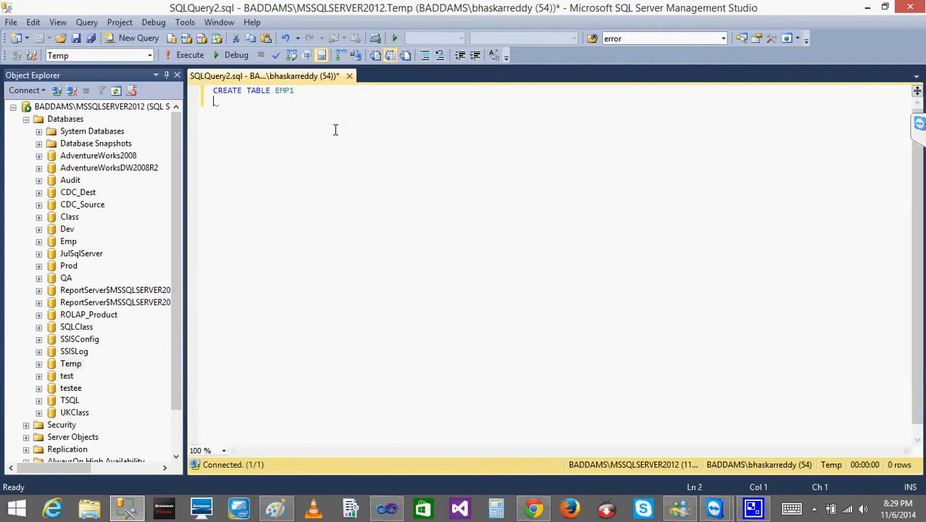
- Define the EMP1 columns in parentheses as ID INT and NAME VARCHAR(10)
type("(")
key("Return")
type("ID,")
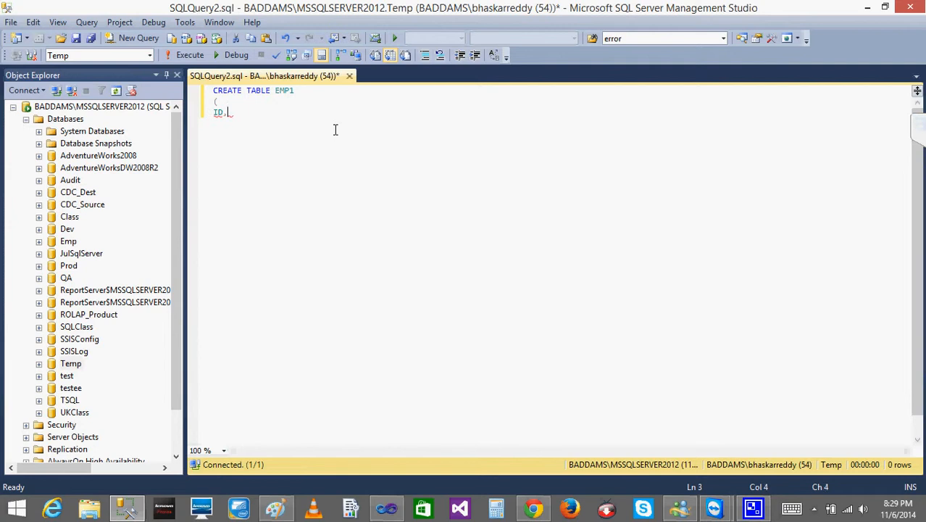
key("BackSpace")
type("INT,")
key("Return")
type("NAME ")
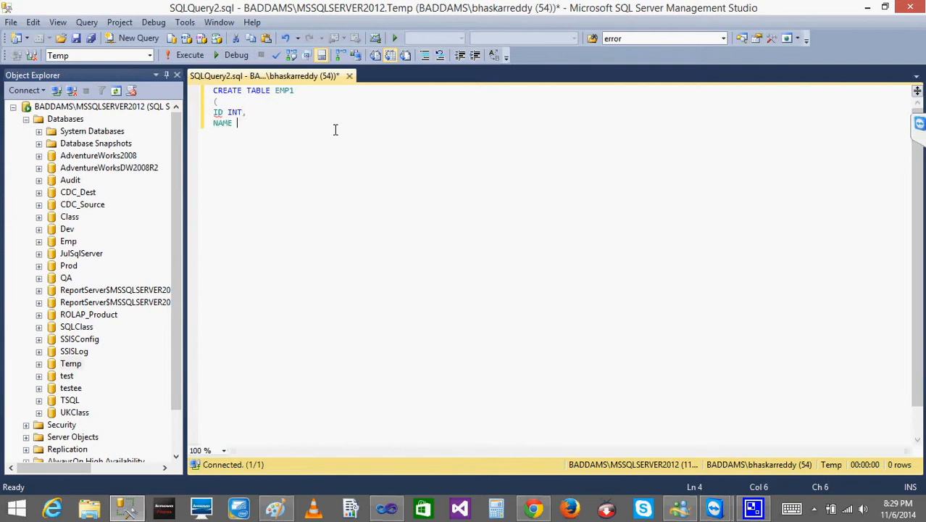
type("VARCHAR(")
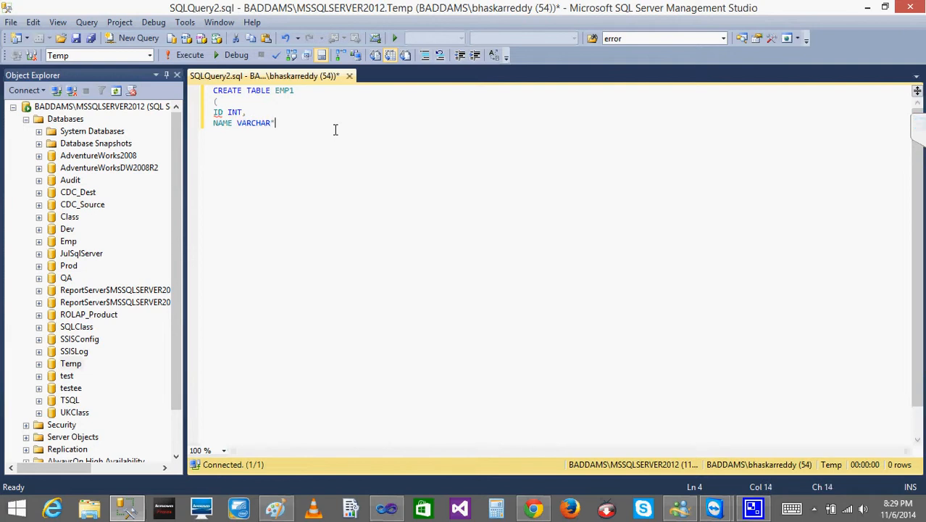
type("10)")
key("Return")
key("Return")
key("Return")
key("Return")
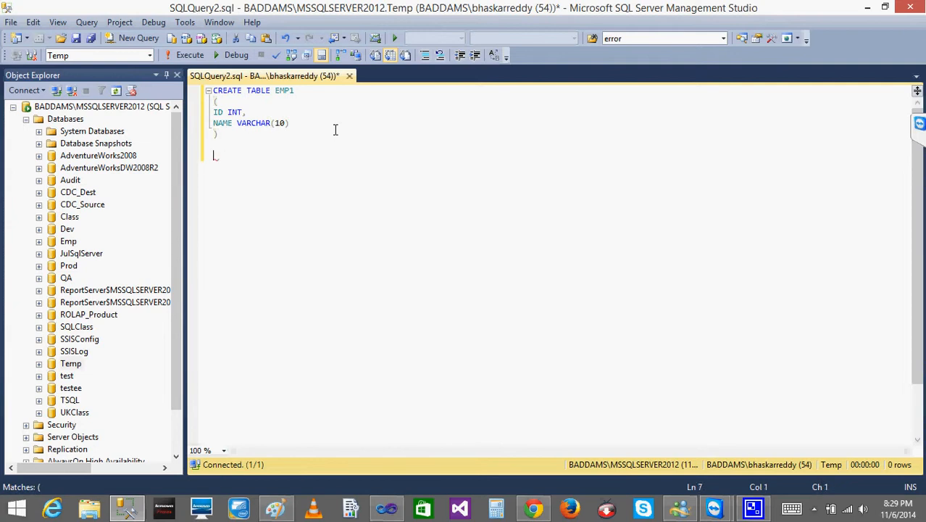
- Close the EMP1 table definition and begin an INSERT INTO statement below it
type("NNSERT ")
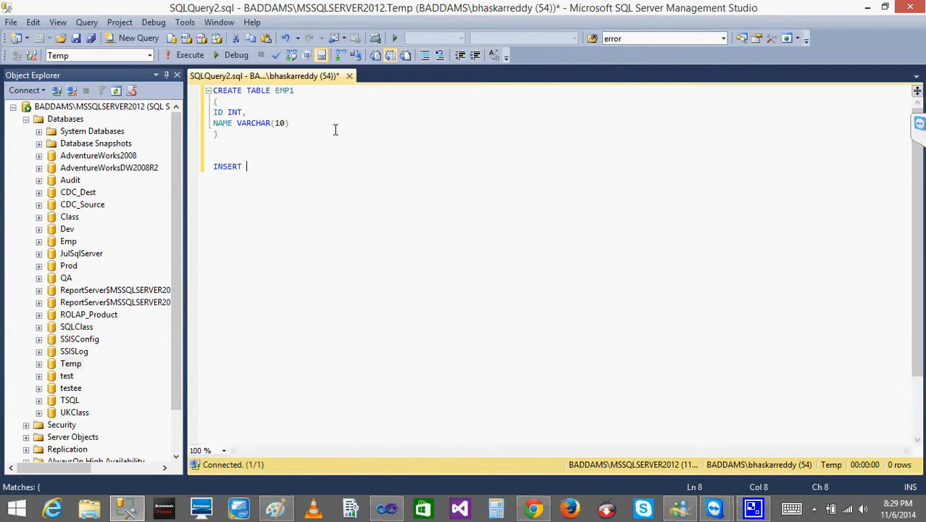
type("INTO")
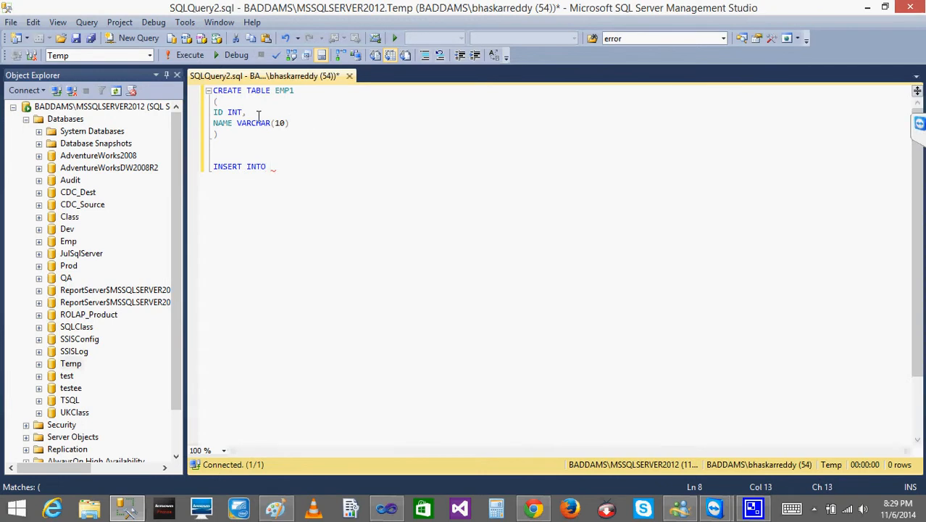
- Remove the NAME VARCHAR(10) column and its preceding comma from the table definition, leaving only ID INT
left_click_drag(244, 112, 247, 123)
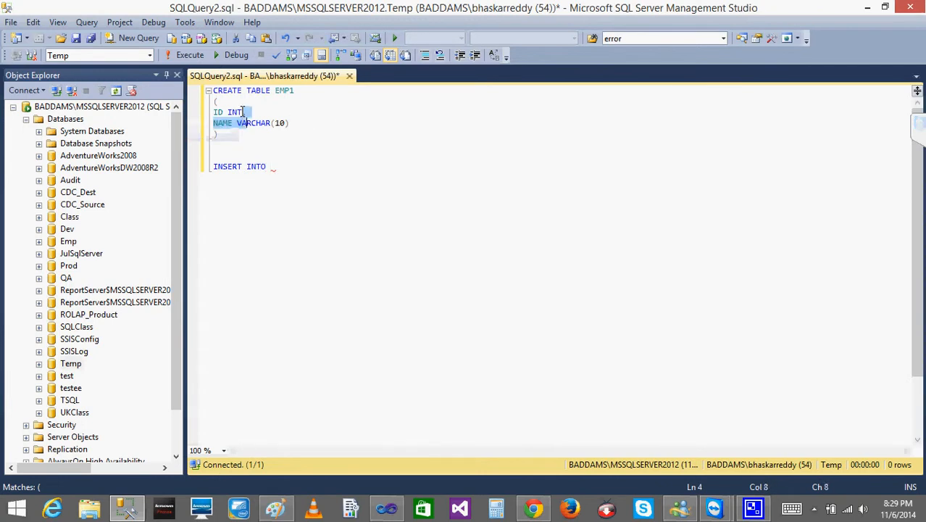
key("shift+Right")
key("shift+Right")
key("shift+Right")
key("shift+Right")
key("shift+Right")
key("shift+Right")
key("shift+Right")
key("shift+Right")
key("shift+Right")
key("Delete")
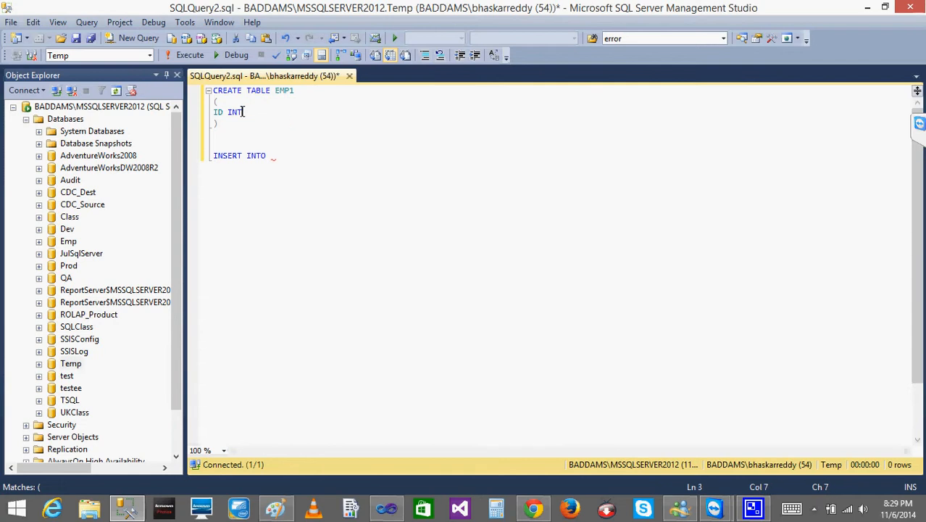
- Complete the insert statement as INSERT INTO EMP1 VALUES(1,2,4,5) and execute the query
left_click(278, 156)
type("EMP")
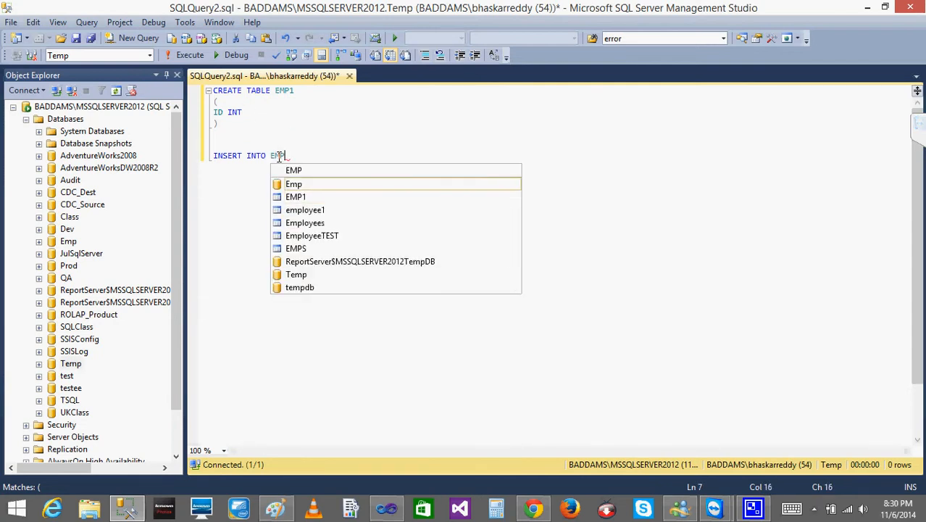
type("1(")
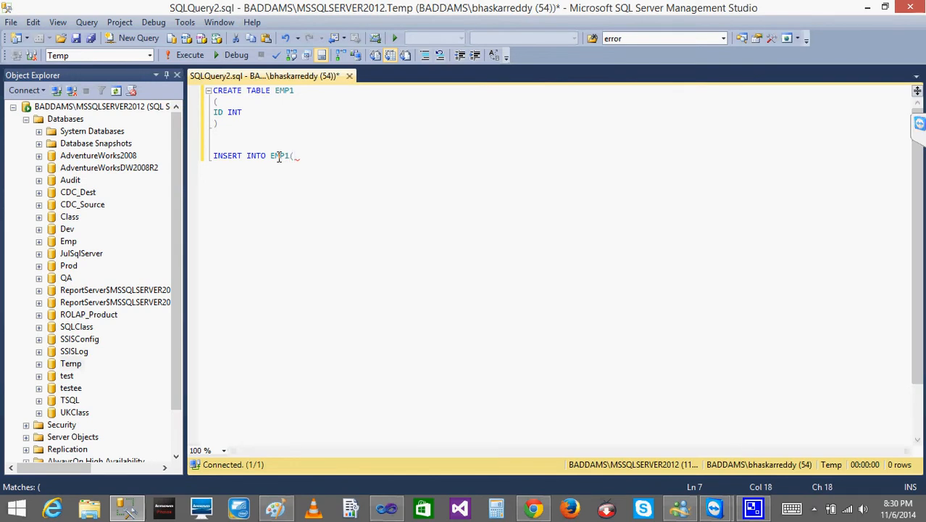
key("BackSpace")
key("Return")
type("VALUE")
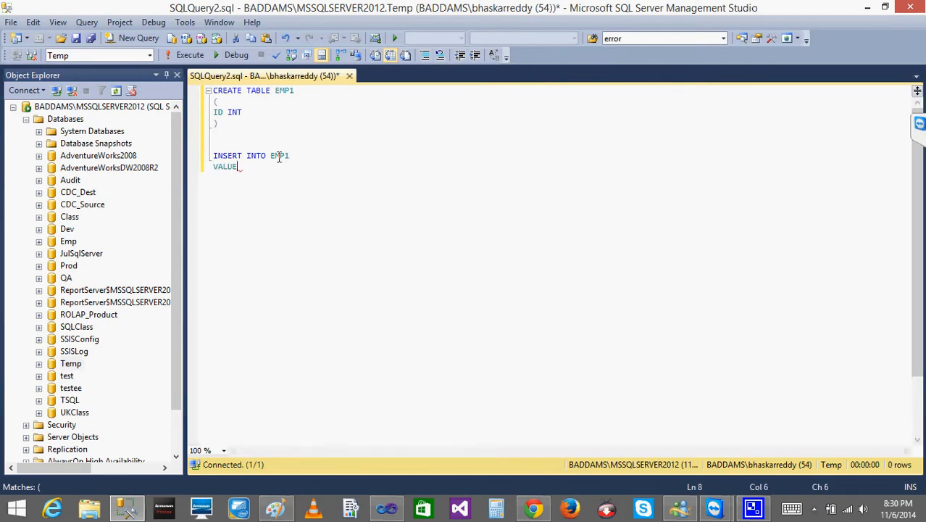
type("S(1,2,")
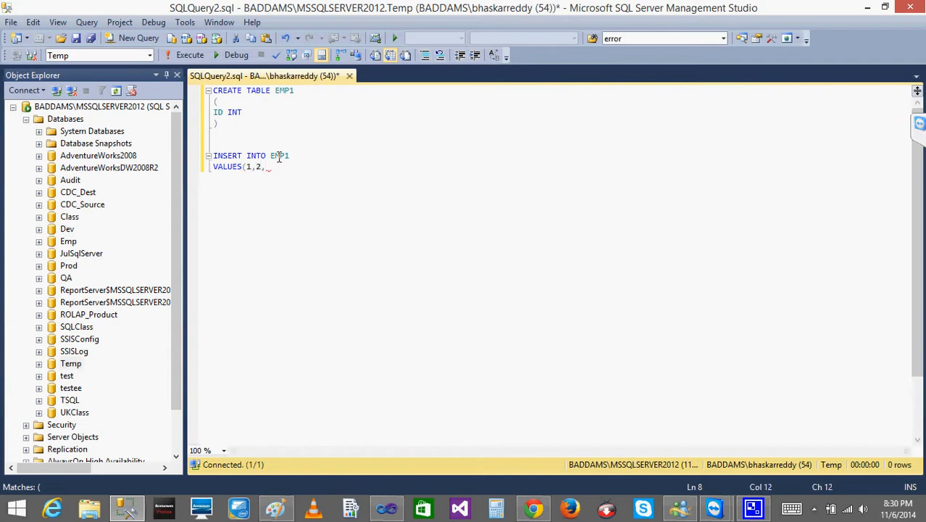
type("4,5)")
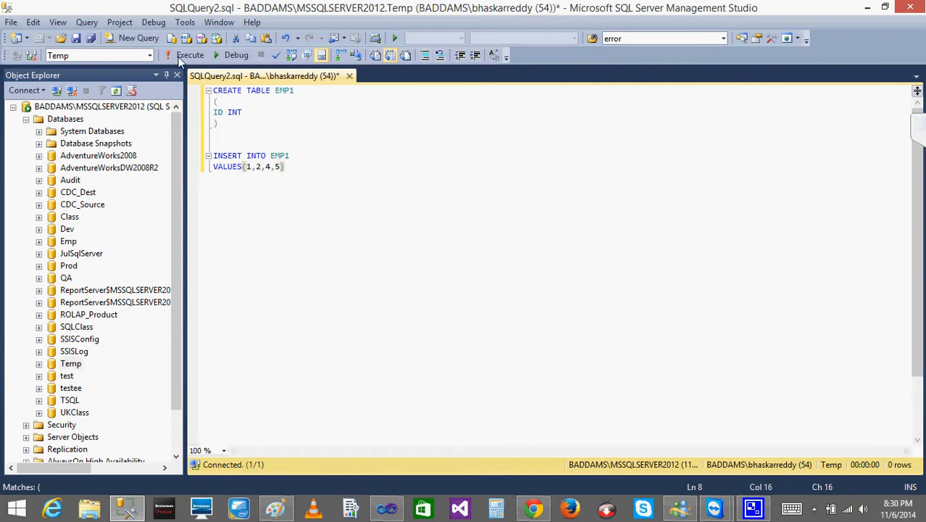
left_click(185, 56)
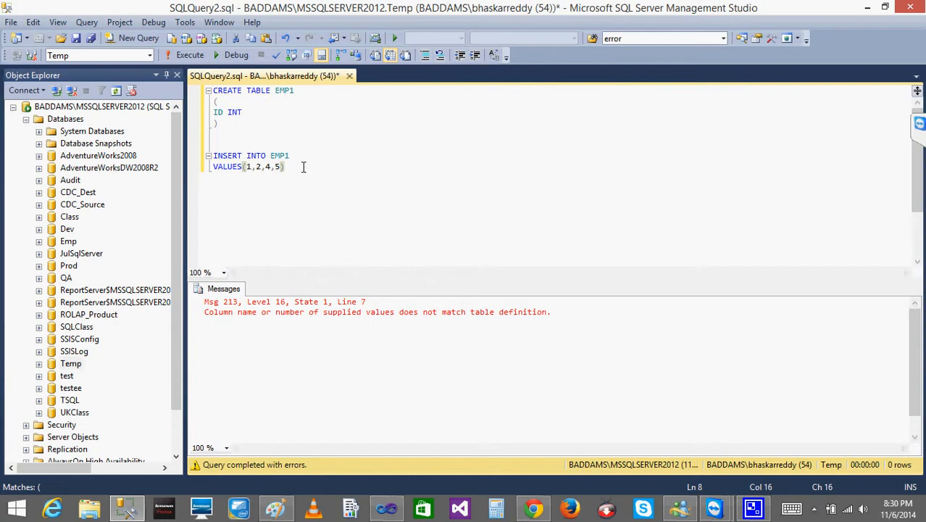
- Rewrite the inserted values as separate rows (1),(2),(4),(5) and execute only the INSERT statement
left_click(254, 167)
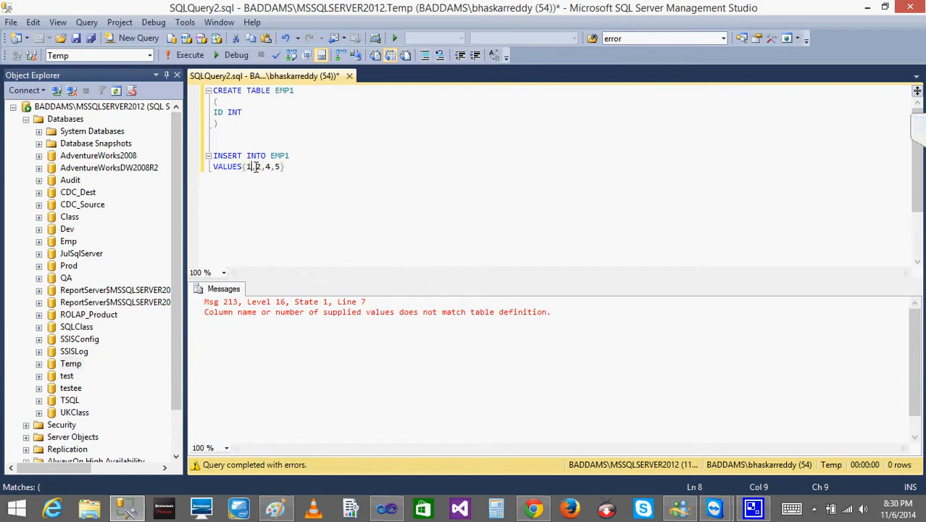
type(")")
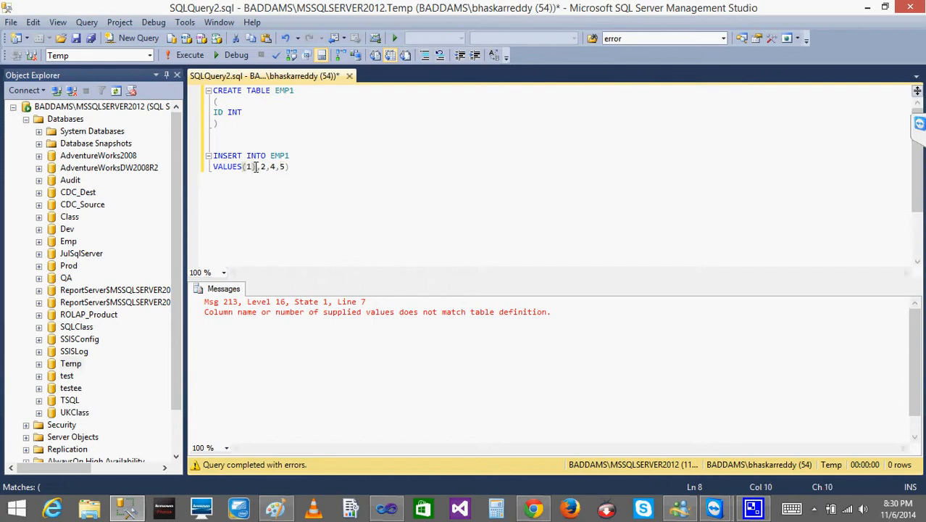
key("Right")
type("(1")
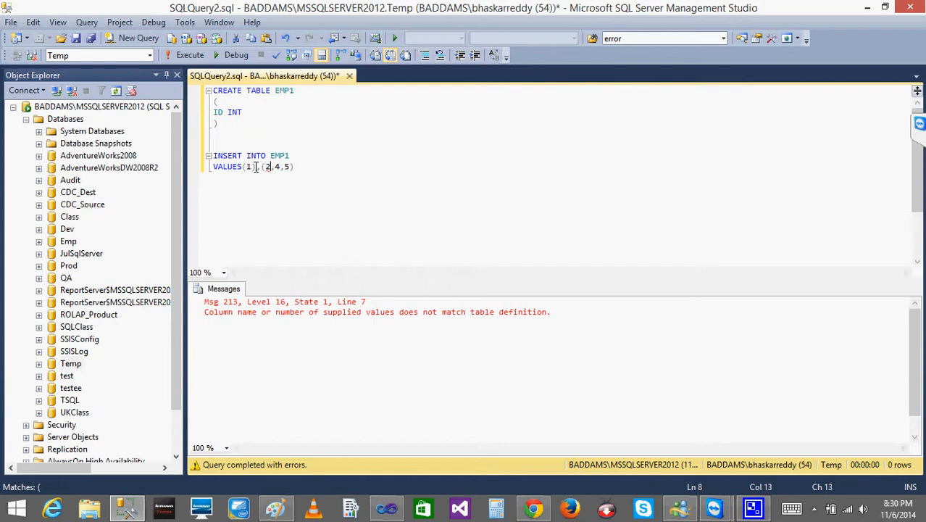
type(")")
key("Right")
type("(")
key("Right")
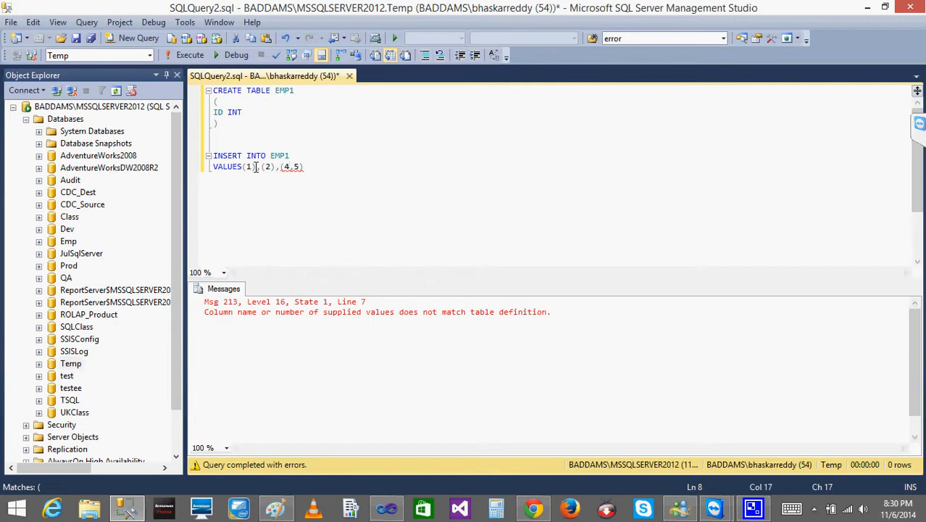
type(")")
key("Right")
type("(")
left_click_drag(332, 166, 214, 156)
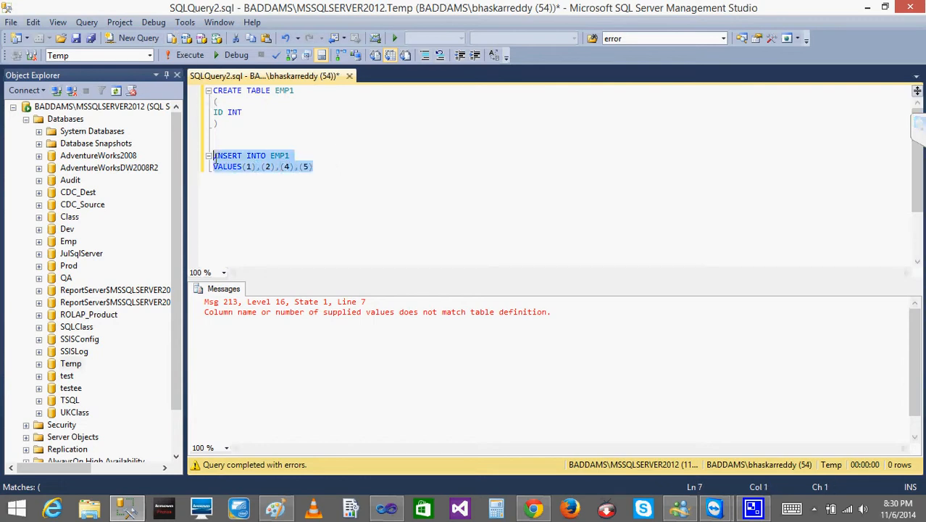
left_click(188, 56)
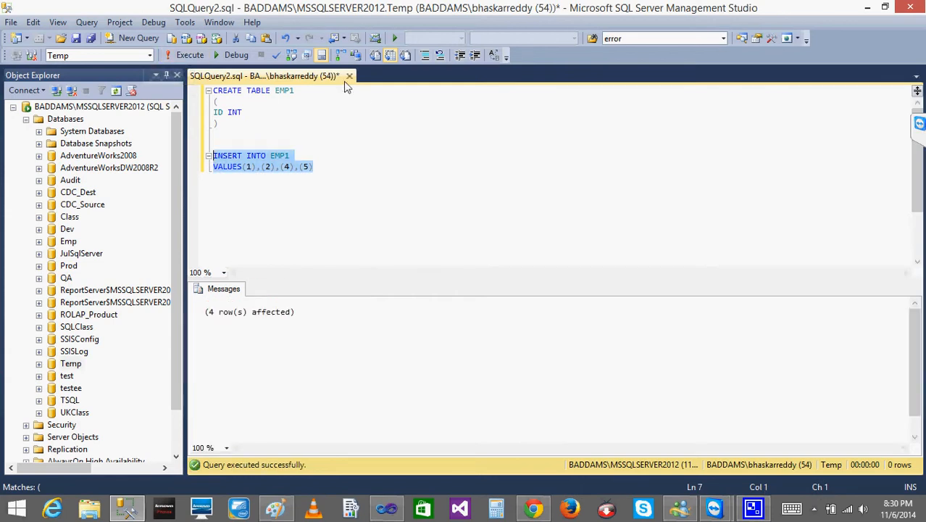
- Change the table name to EMP2 in both the CREATE TABLE and INSERT INTO statements
left_click(317, 94)
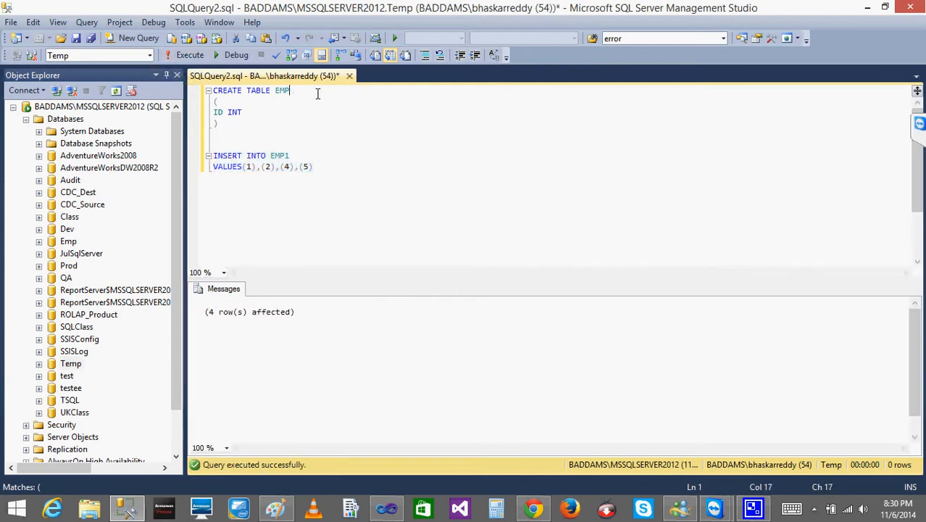
left_click(305, 154)
key("BackSpace")
type("2")
left_click(250, 188)
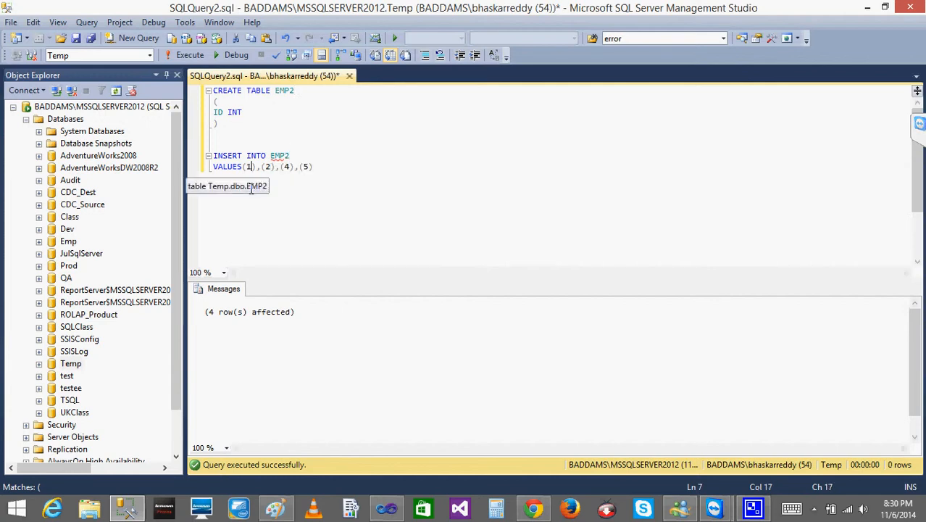
- Change the third value in the EMP2 insert statement to 3
left_click(289, 168)
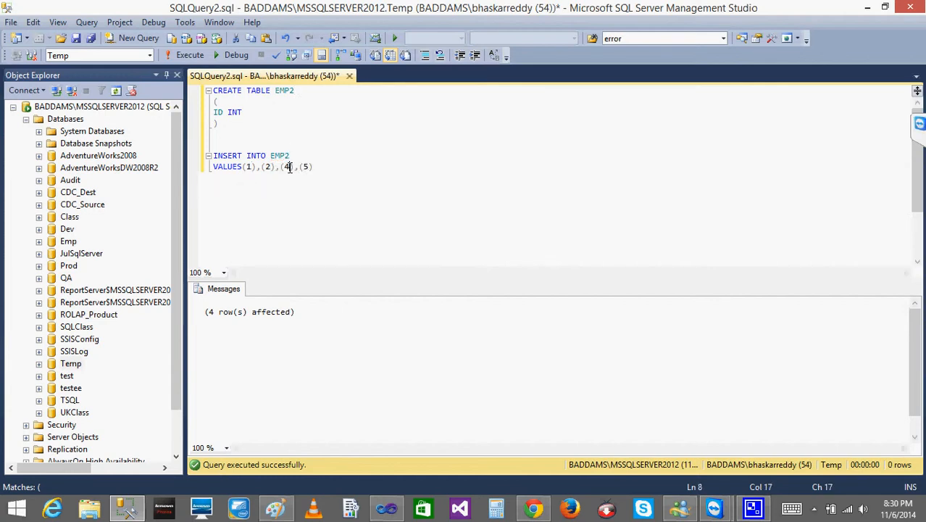
key("BackSpace")
type("2")
key("BackSpace")
type("3")
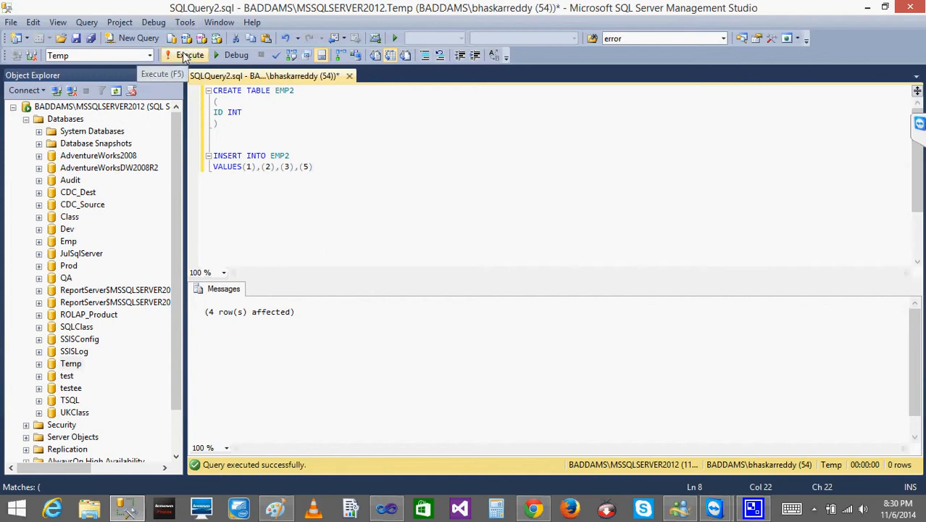
- Start a SELECT * statement below the EMP2 insert statement
key("Return")
key("Return")
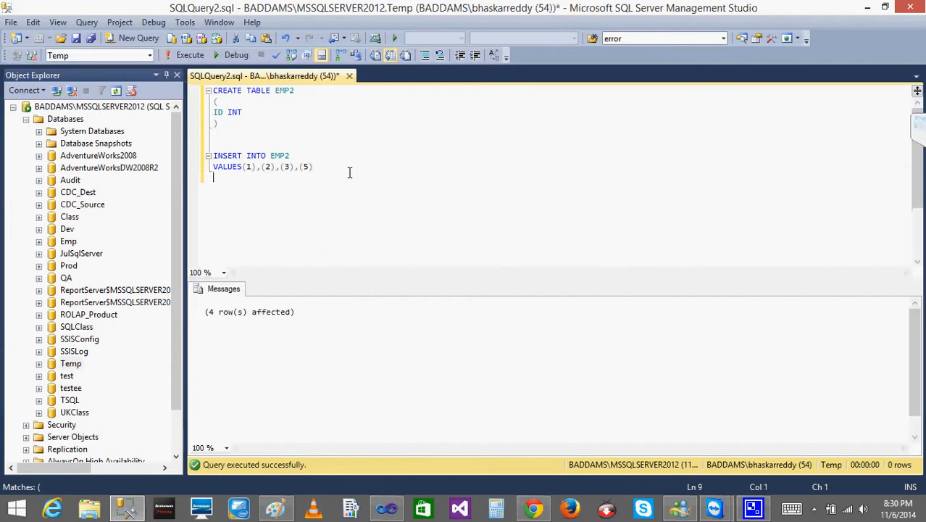
type("SELECT *")
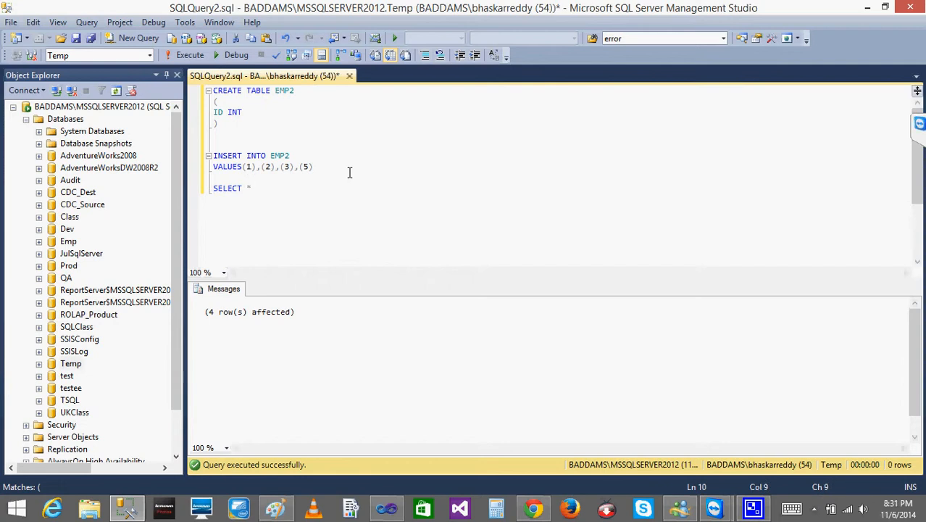
- Switch to Paint and start a blank drawing, discarding the join-type sketch
left_click(275, 508)
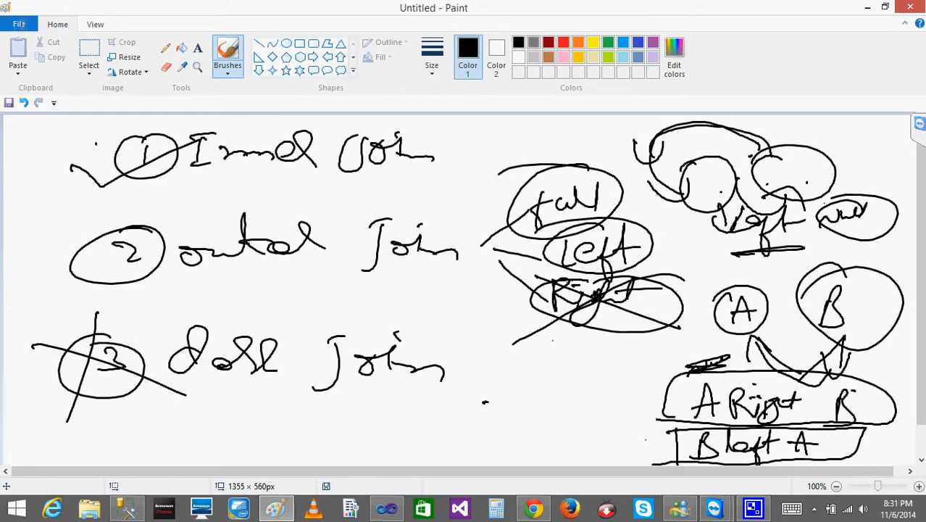
left_click(19, 24)
left_click(62, 45)
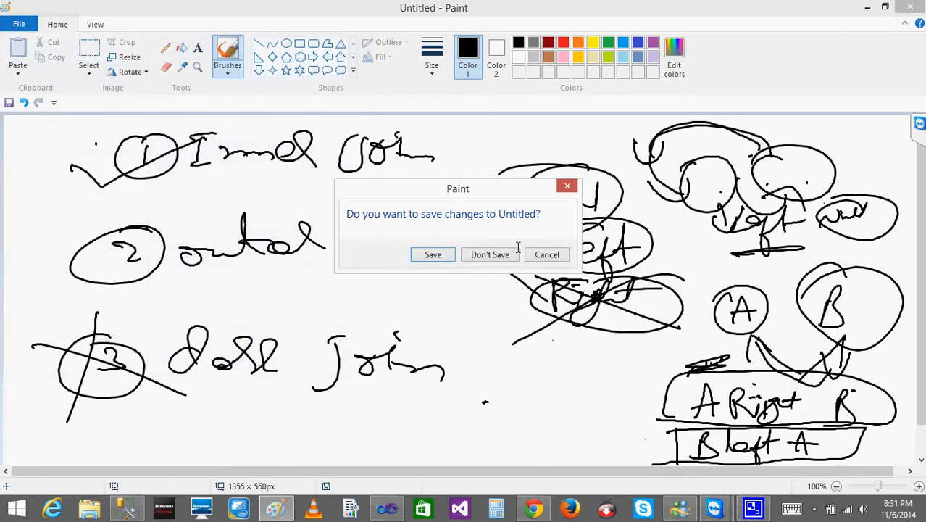
left_click(490, 254)
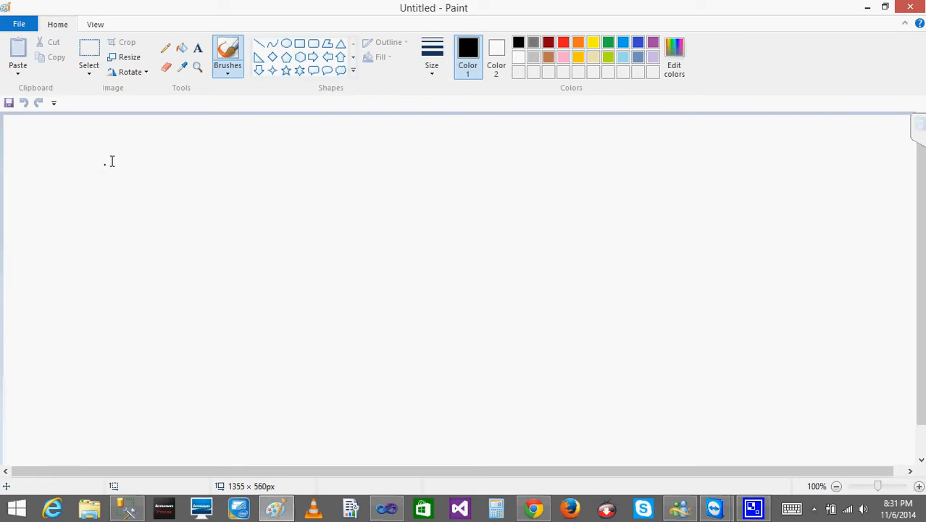
- Handwrite the headings emp1 and emp2 side by side near the top of the canvas
mouse_move(139, 162)
left_mouse_down()
mouse_move(155, 176)
mouse_move(99, 149)
mouse_move(140, 135)
mouse_move(167, 193)
mouse_move(157, 167)
left_mouse_up()
left_click_drag(174, 142, 184, 171)
mouse_move(383, 129)
left_mouse_down()
mouse_move(377, 162)
mouse_move(418, 159)
mouse_move(409, 200)
mouse_move(473, 176)
left_mouse_up()
key("ctrl+z")
- Write 1, 2, 4, 5 under emp1 and 1, 2, 3, 5 under emp2, and circle the unmatched 4 and 3
left_click_drag(138, 210, 137, 237)
mouse_move(112, 256)
left_mouse_down()
mouse_move(115, 278)
mouse_move(149, 272)
left_mouse_up()
mouse_move(127, 300)
left_mouse_down()
mouse_move(135, 316)
mouse_move(151, 317)
left_mouse_up()
mouse_move(384, 215)
left_mouse_down()
mouse_move(377, 238)
mouse_move(398, 273)
mouse_move(378, 319)
mouse_move(368, 320)
left_mouse_up()
left_click_drag(149, 312, 149, 332)
left_click_drag(131, 362, 121, 391)
left_click_drag(131, 362, 187, 354)
mouse_move(379, 355)
left_mouse_down()
mouse_move(365, 385)
mouse_move(455, 348)
left_mouse_up()
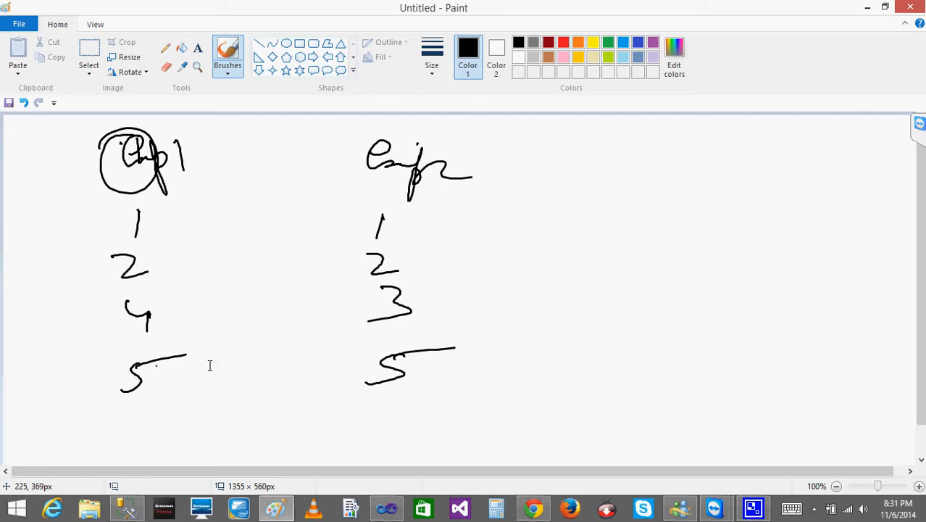
mouse_move(133, 288)
left_mouse_down()
mouse_move(102, 289)
mouse_move(169, 316)
mouse_move(88, 285)
left_mouse_up()
mouse_move(411, 281)
left_mouse_down()
mouse_move(343, 314)
mouse_move(436, 279)
mouse_move(392, 277)
left_mouse_up()
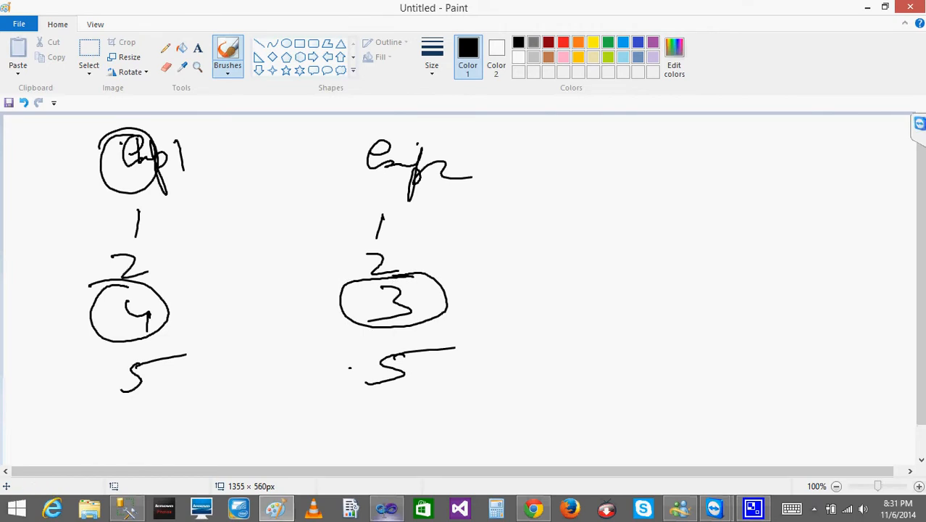
- Switch to Visual Studio, add a new Data Flow Task to the Intro.dtsx control flow and open it
left_click(387, 508)
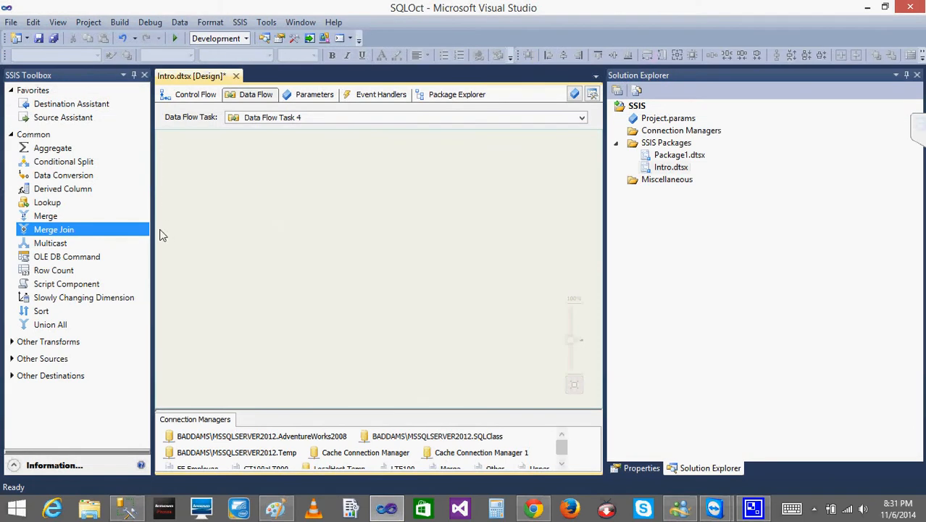
left_click(197, 100)
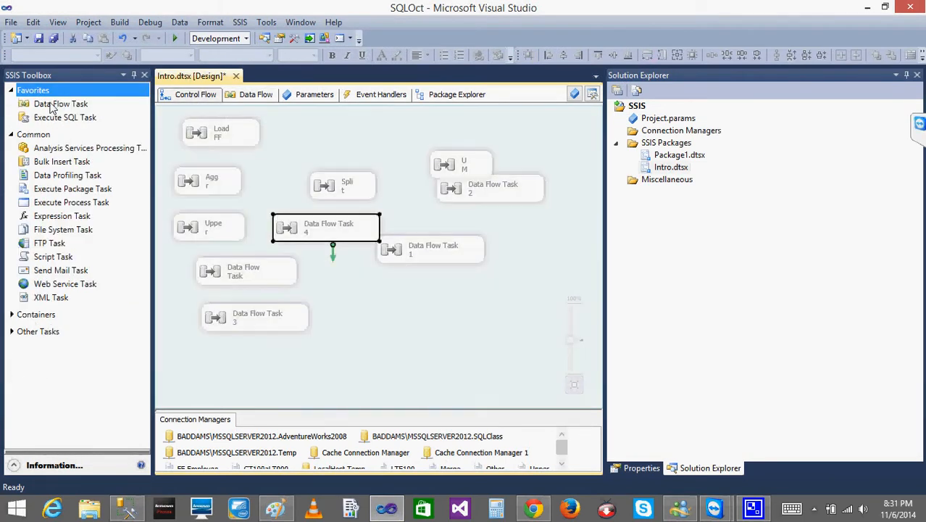
left_click_drag(60, 104, 443, 303)
double_click(464, 318)
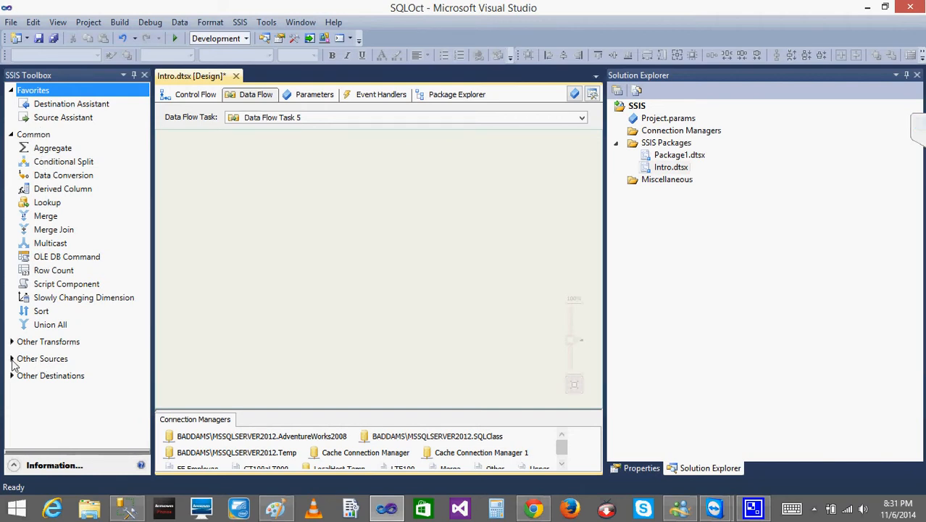
- Add an OLE DB Source to the empty data flow and open its editor
left_click(12, 359)
scroll(145, 343, "down", 2)
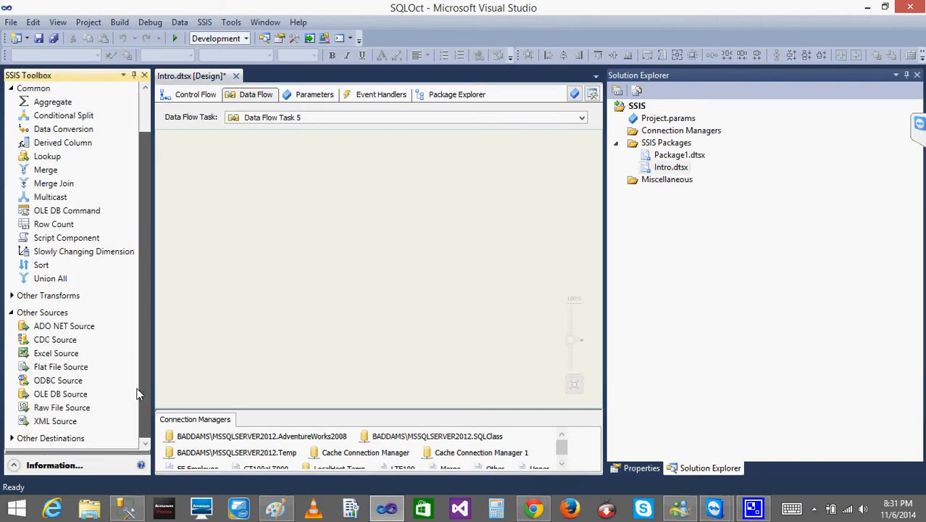
left_click_drag(75, 395, 261, 186)
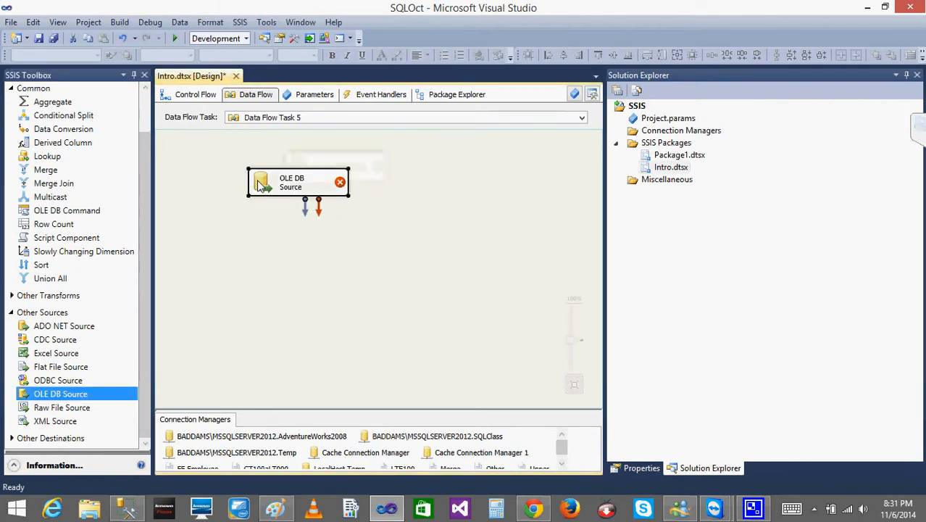
left_click(267, 261)
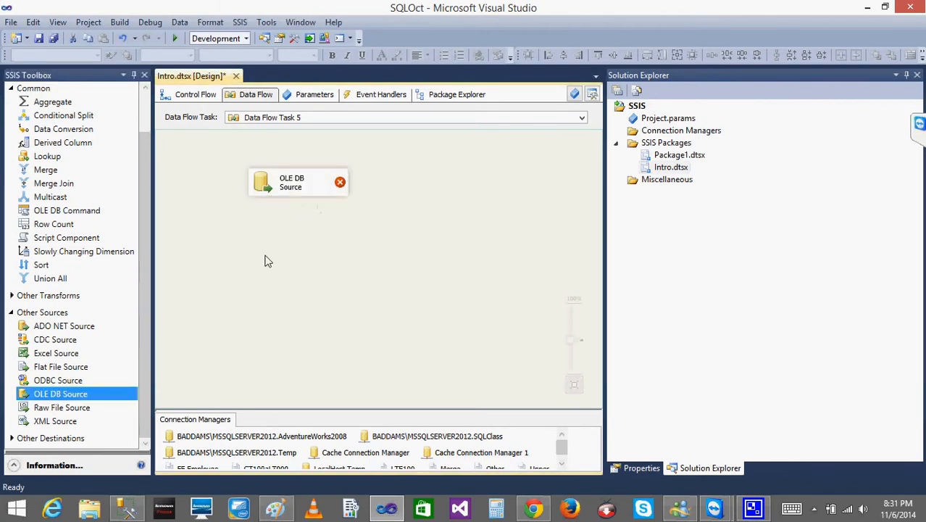
left_click(274, 187)
double_click(274, 188)
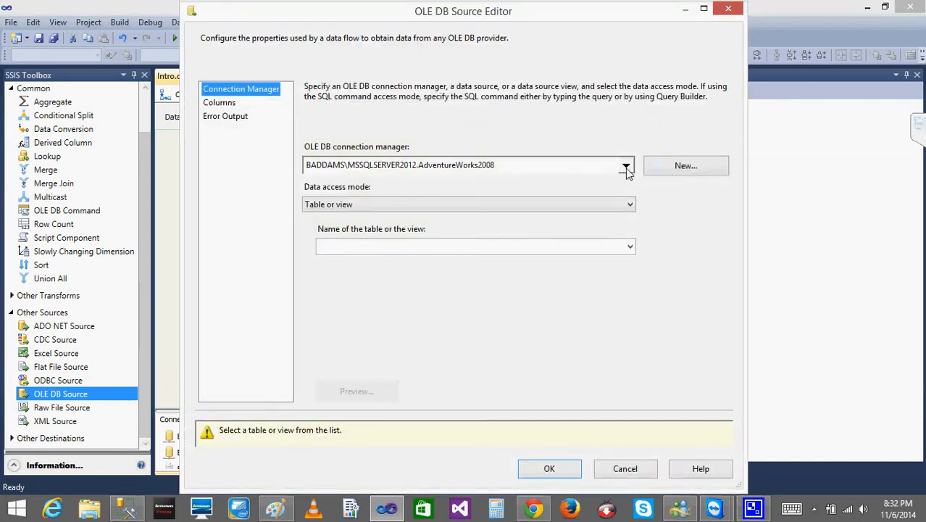
- Configure the OLE DB Source to read table [dbo].[EMP1] through the MSSQLSERVER2012.Temp connection, with its ID column as output
left_click(626, 166)
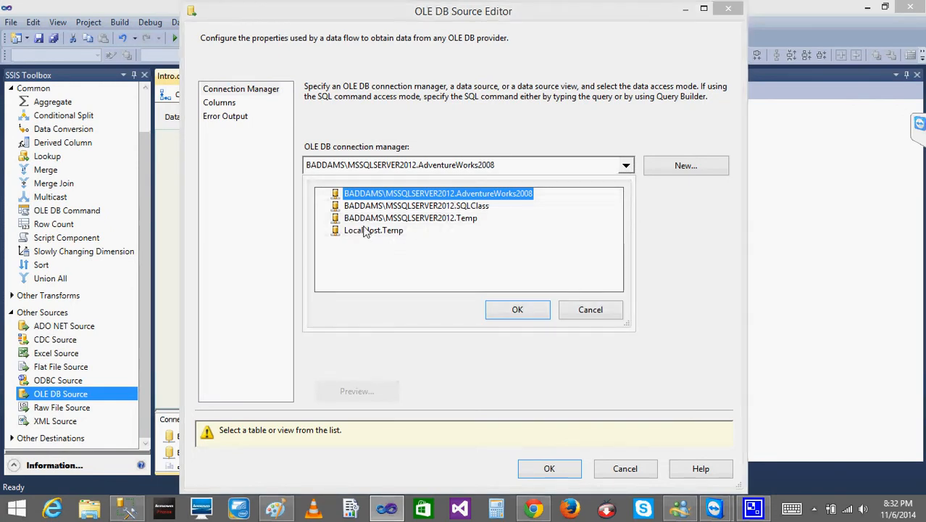
left_click(406, 218)
left_click(519, 309)
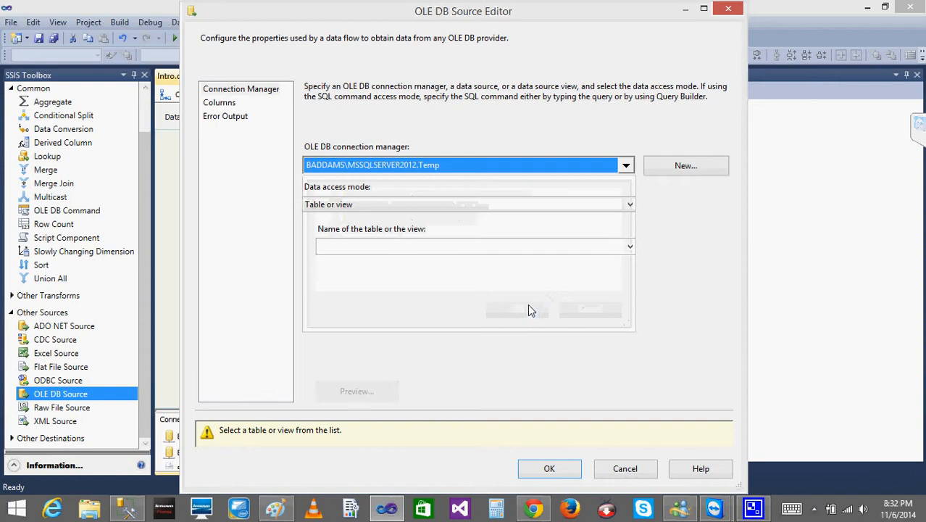
left_click(629, 248)
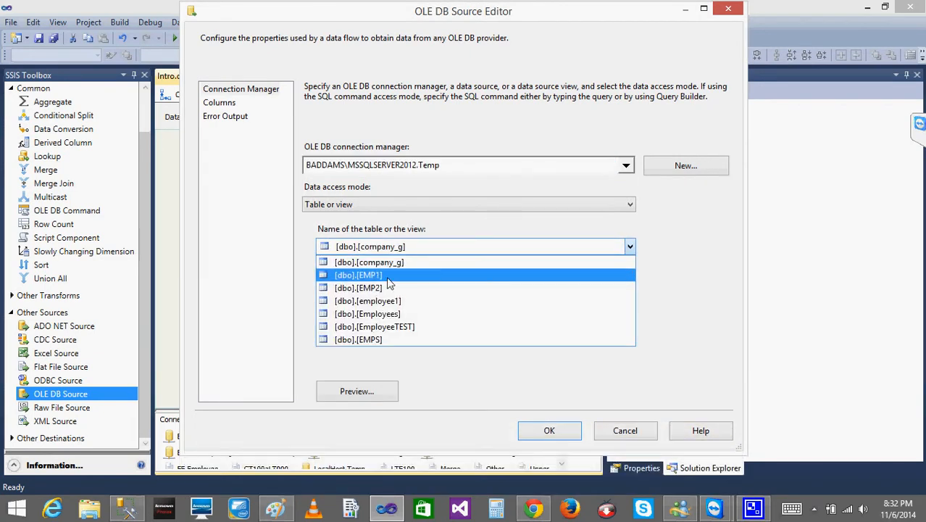
left_click(388, 278)
left_click(219, 103)
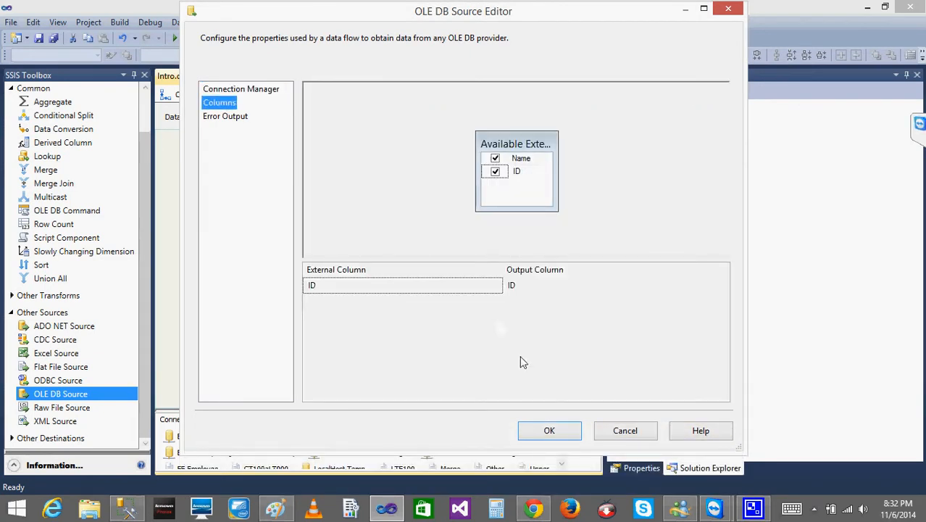
left_click(549, 431)
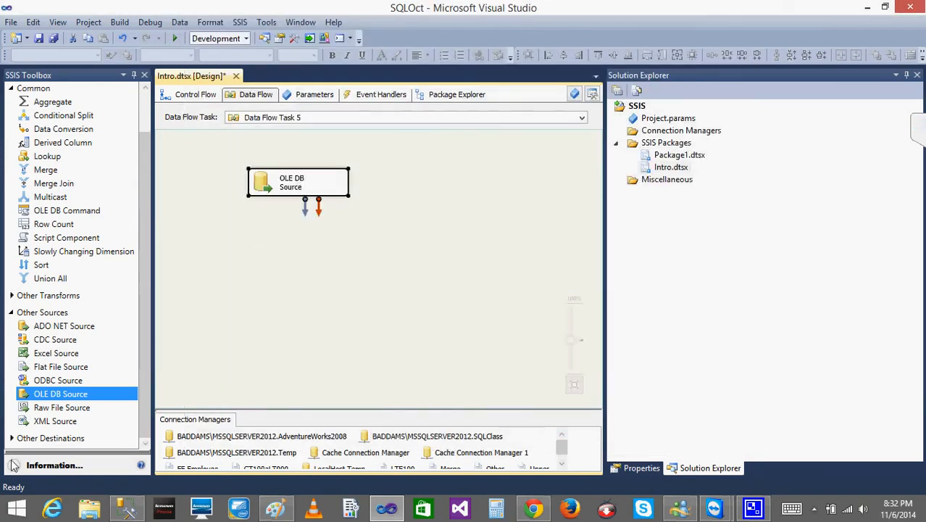
- Add a second OLE DB Source beside the first and rename the two sources EMP1 and EMP2
left_click_drag(64, 393, 384, 198)
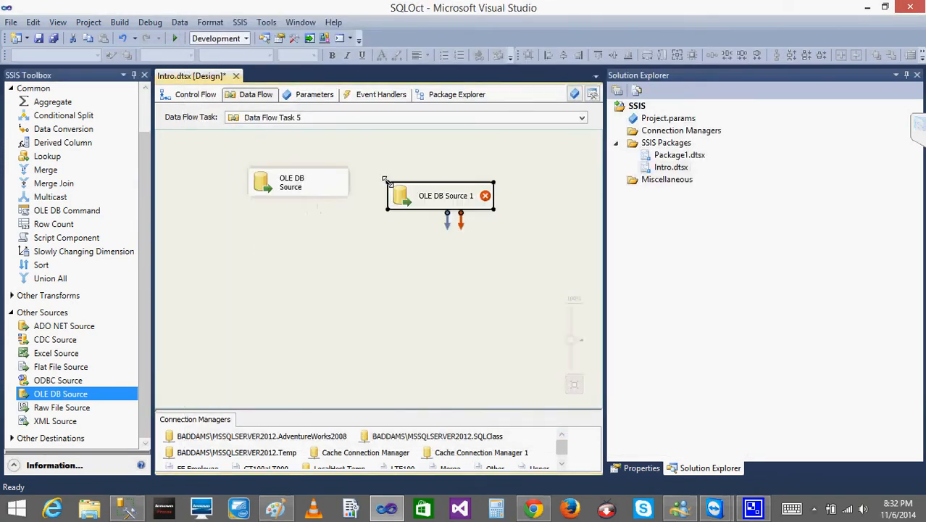
left_click(303, 191)
type("EMP1")
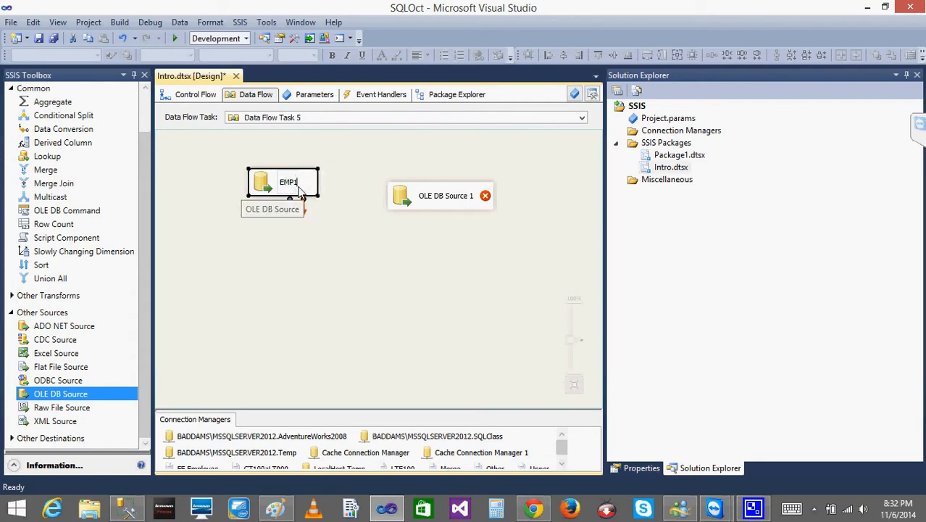
key("Return")
left_click(446, 201)
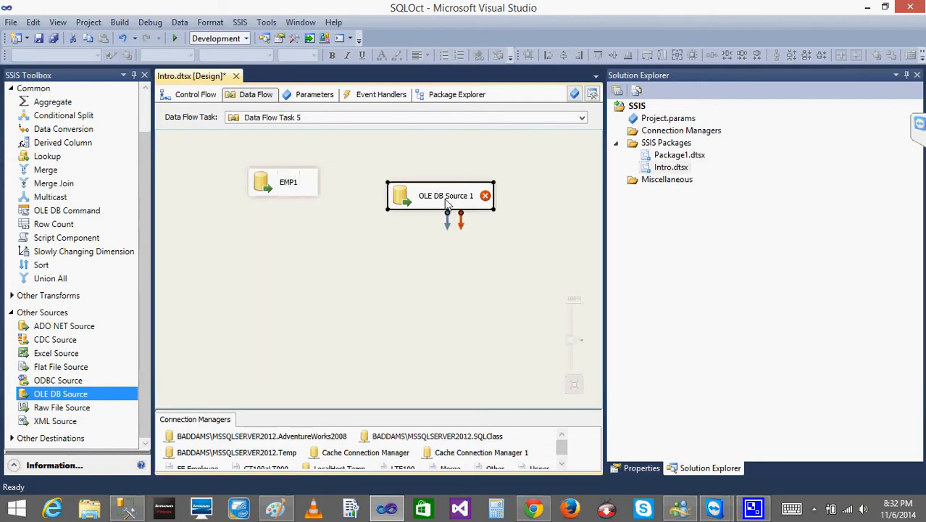
left_click(447, 201)
type("EMP2")
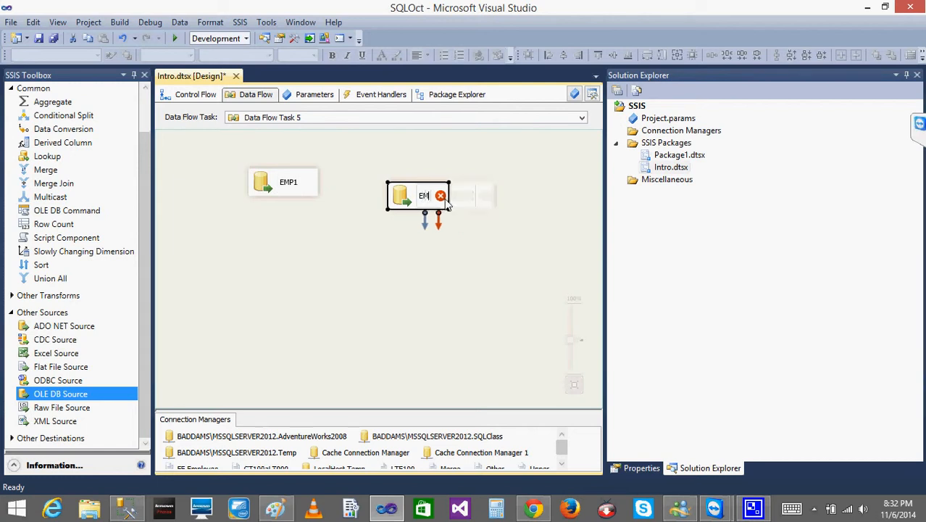
key("Return")
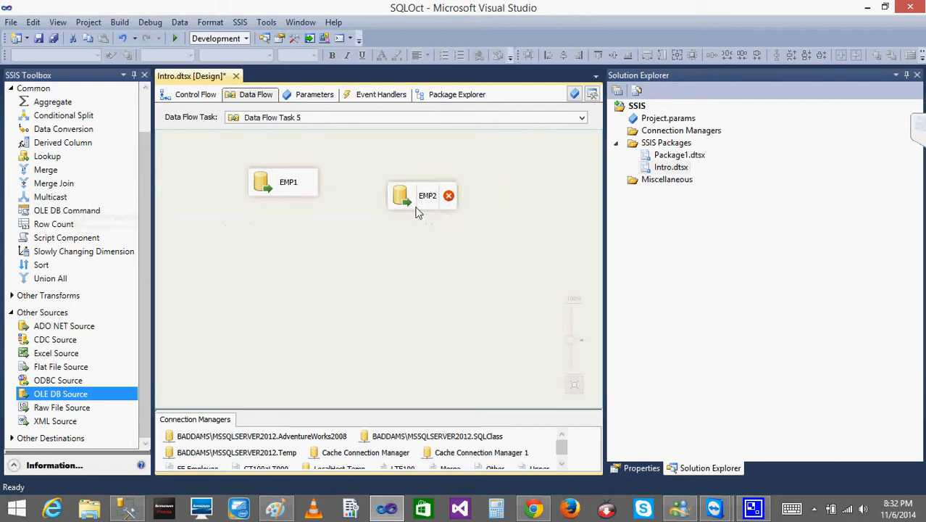
- Configure the EMP2 source to read table [dbo].[EMP2] through the MSSQLSERVER2012.Temp connection, with its ID column as output
double_click(406, 200)
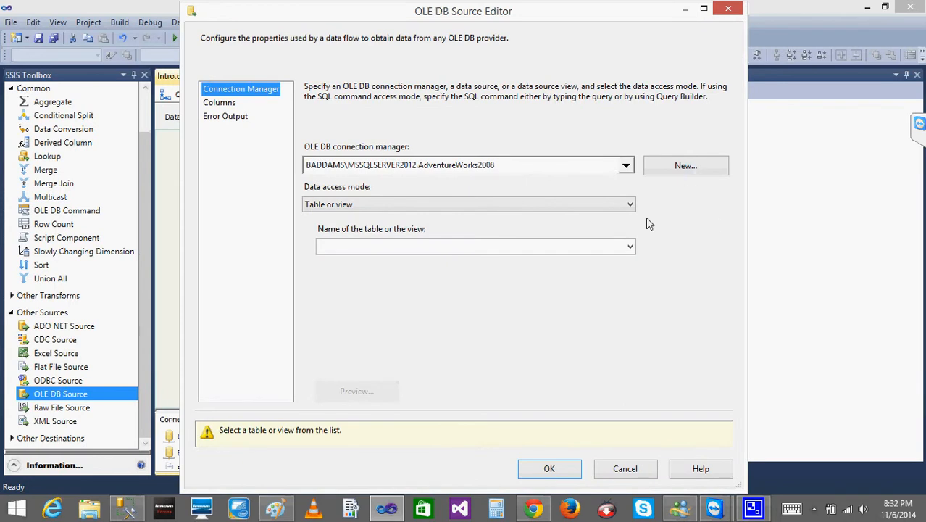
left_click(628, 166)
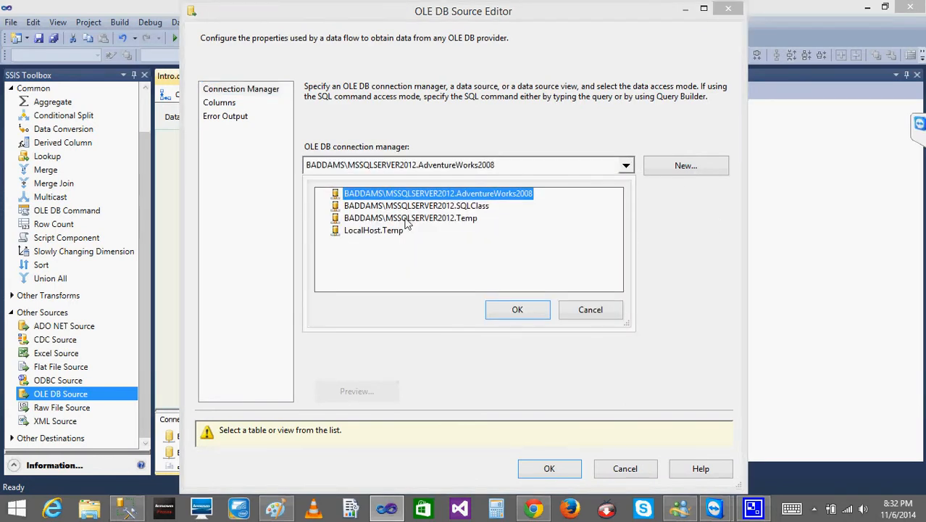
left_click(408, 218)
left_click(520, 311)
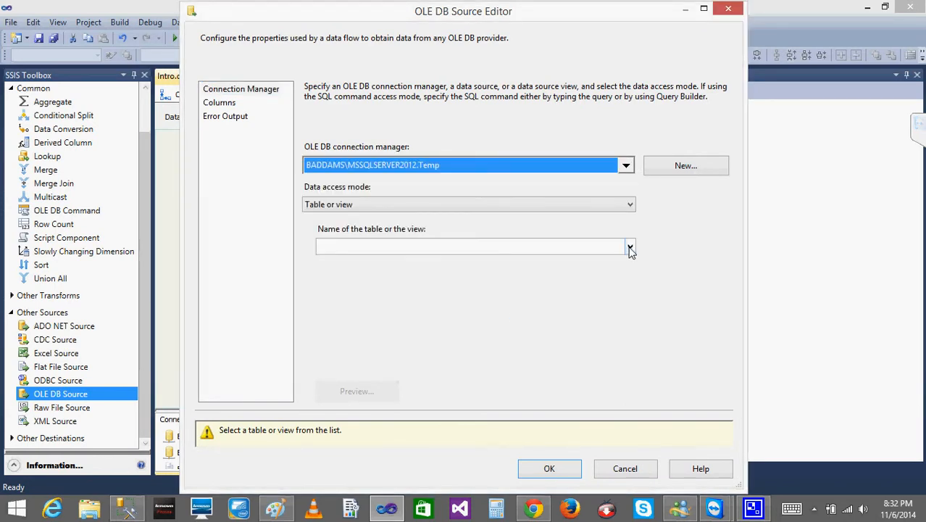
left_click(630, 247)
left_click(406, 288)
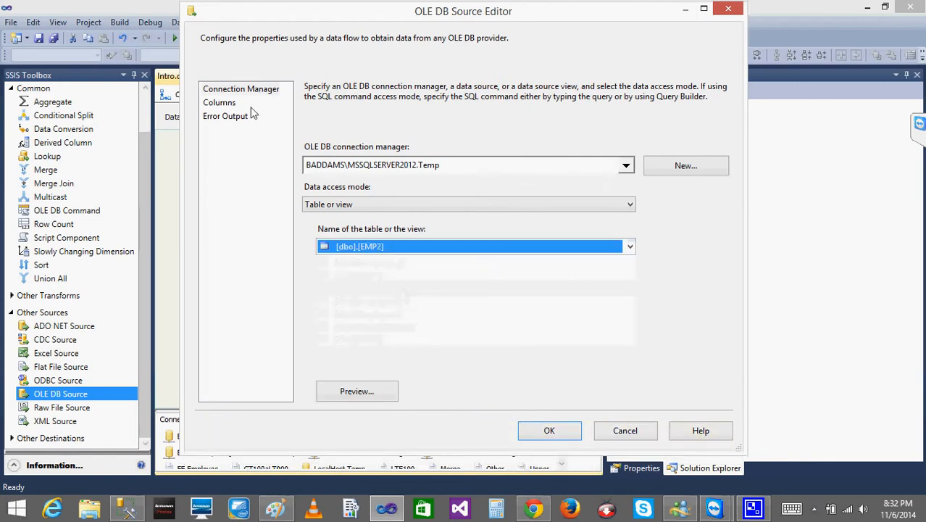
left_click(218, 108)
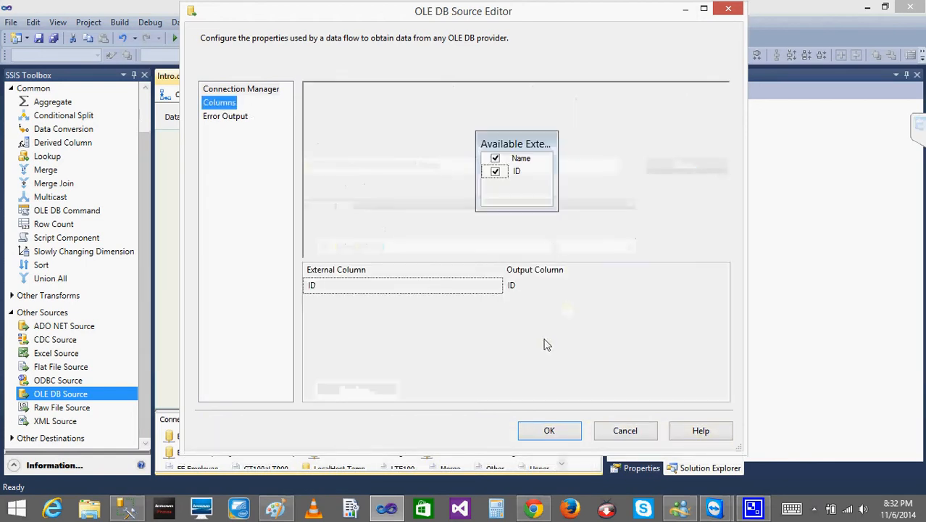
left_click(551, 432)
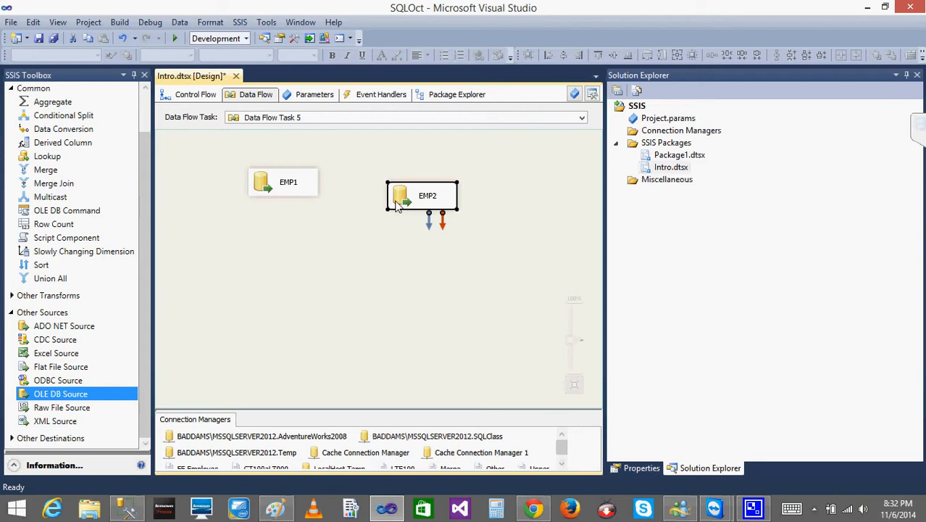
- Move EMP2 level with EMP1 and add a Merge Join transformation below and between the two sources
left_click_drag(397, 206, 400, 184)
left_click(310, 250)
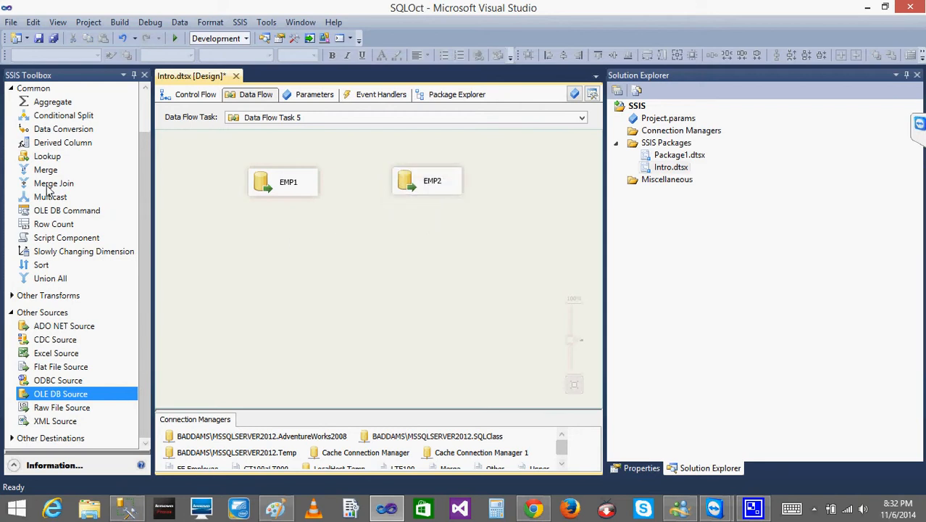
left_click_drag(49, 185, 306, 274)
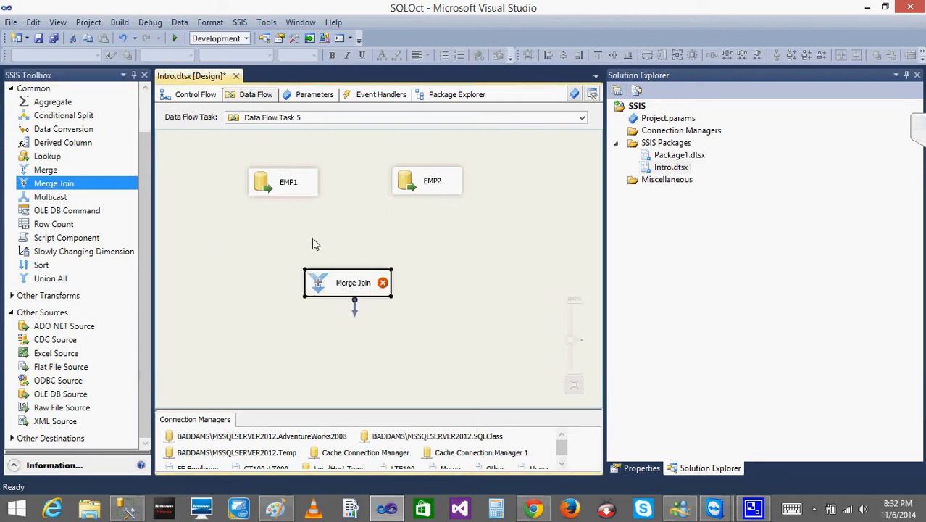
left_click(312, 237)
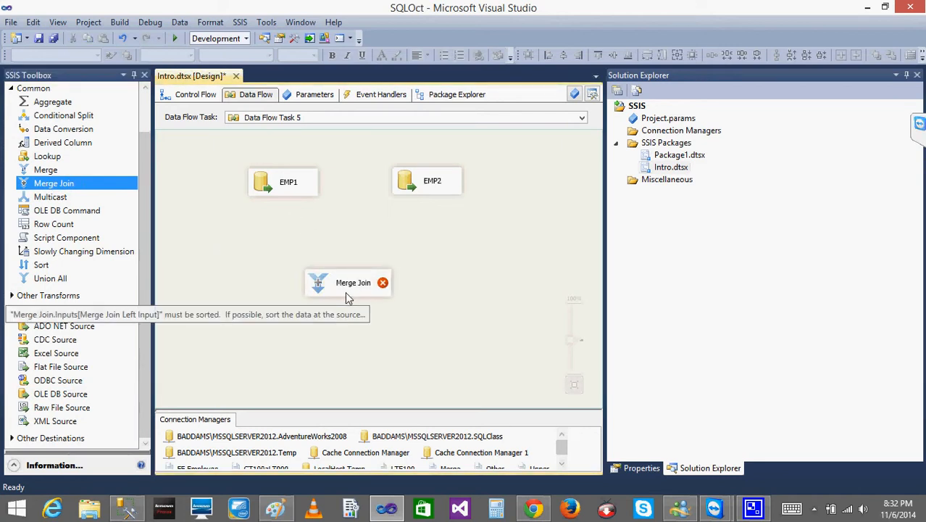
left_click(45, 169)
left_click(49, 184)
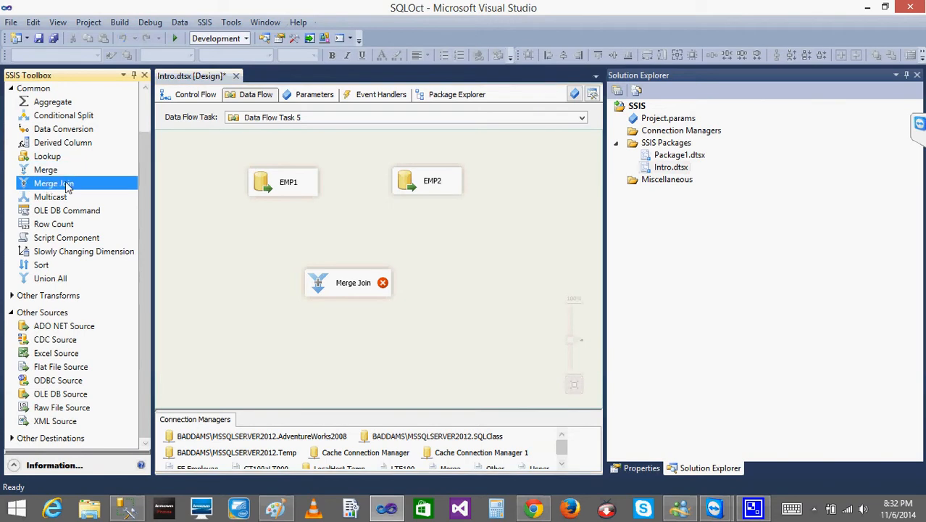
left_click(346, 223)
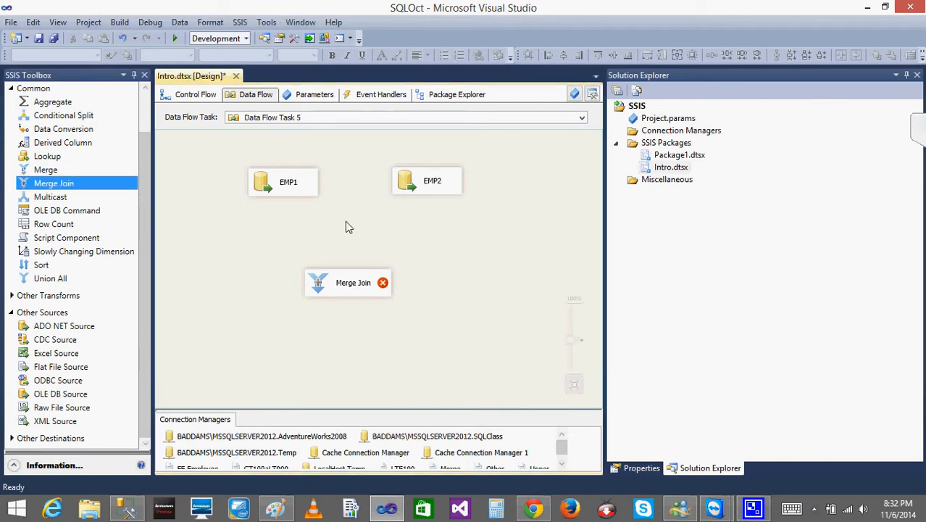
- Connect EMP1's output directly to the Merge Join Left Input and EMP2's output to the other Merge Join input
left_click(267, 180)
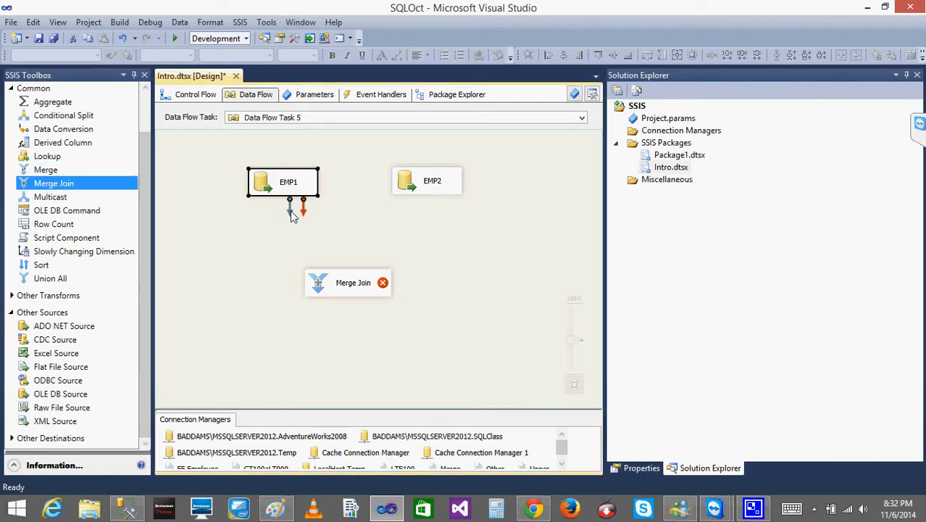
left_click_drag(289, 207, 348, 283)
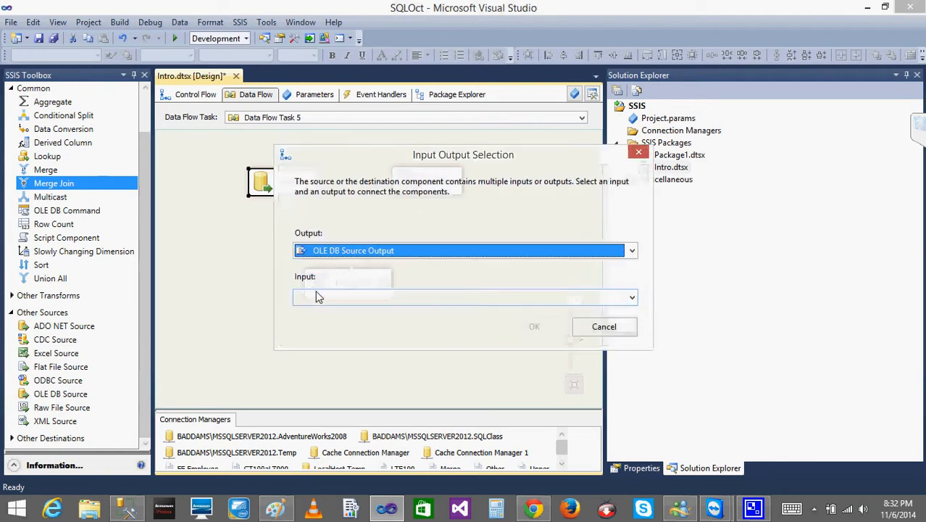
left_click(362, 297)
left_click(347, 311)
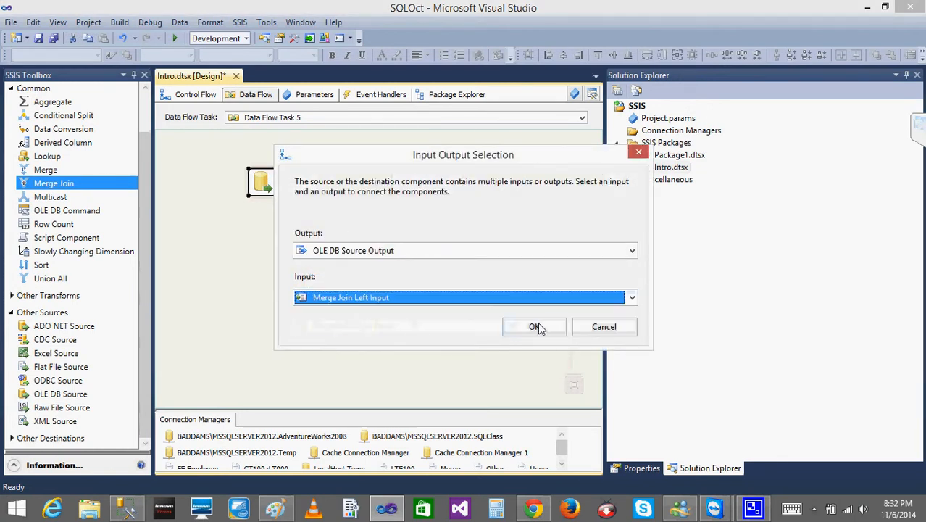
left_click(534, 328)
left_click(428, 181)
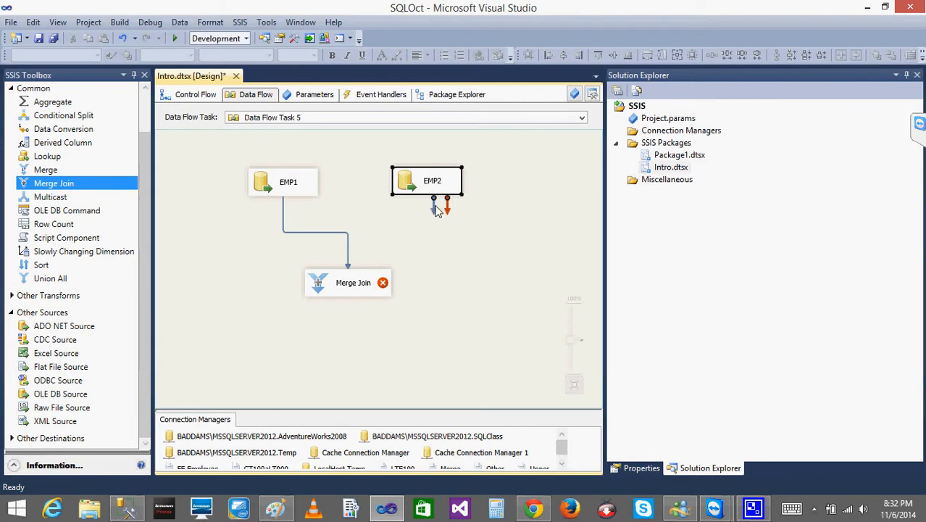
left_click_drag(433, 207, 359, 281)
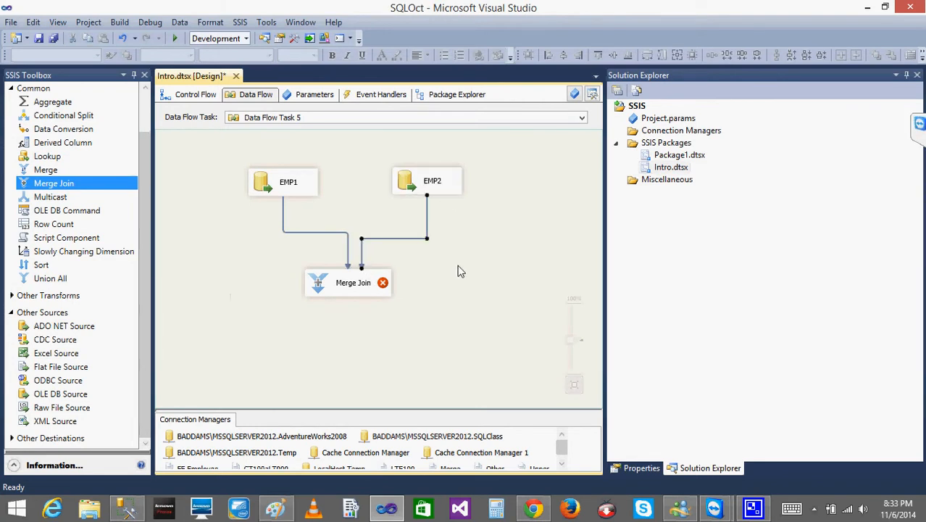
- Check the Merge Join error and EMP1's source settings, and delete the connections from both sources to the Merge Join
mouse_move(384, 290)
left_click(268, 190)
double_click(268, 190)
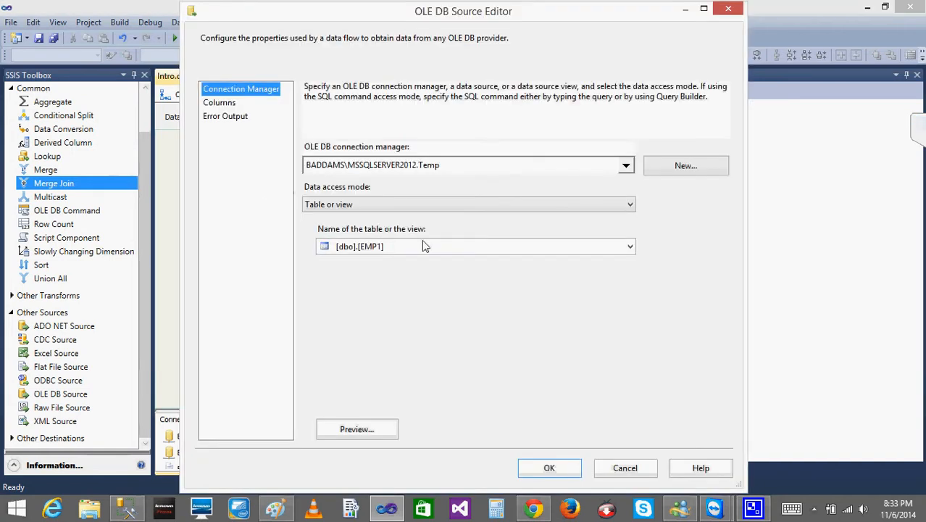
left_click(625, 468)
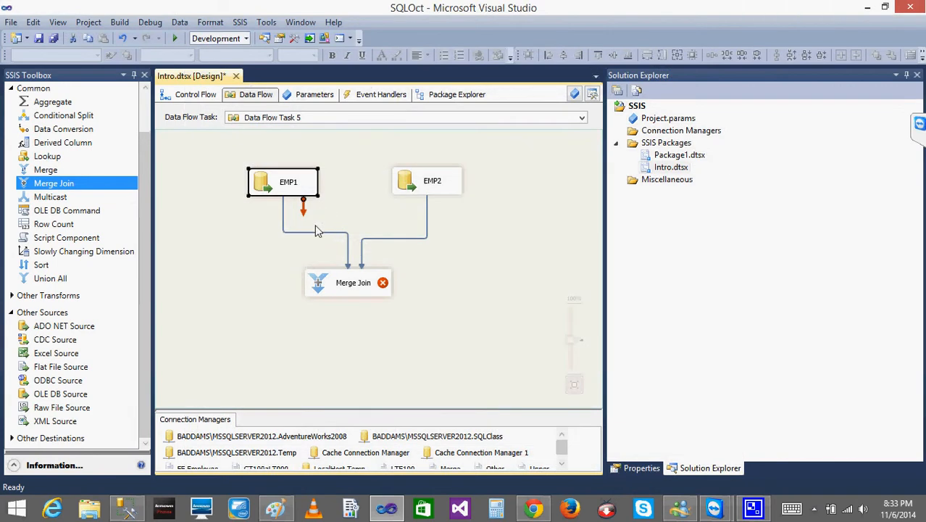
left_click(318, 232)
key("Delete")
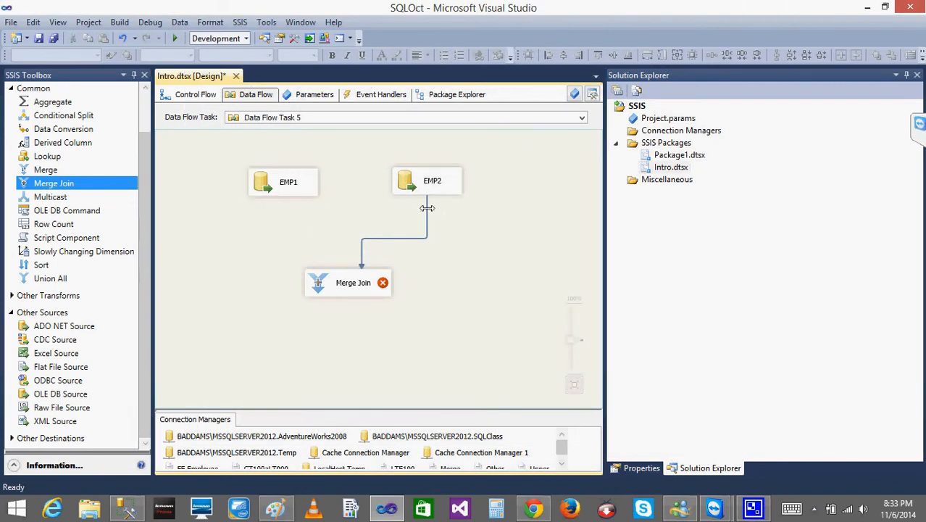
key("Delete")
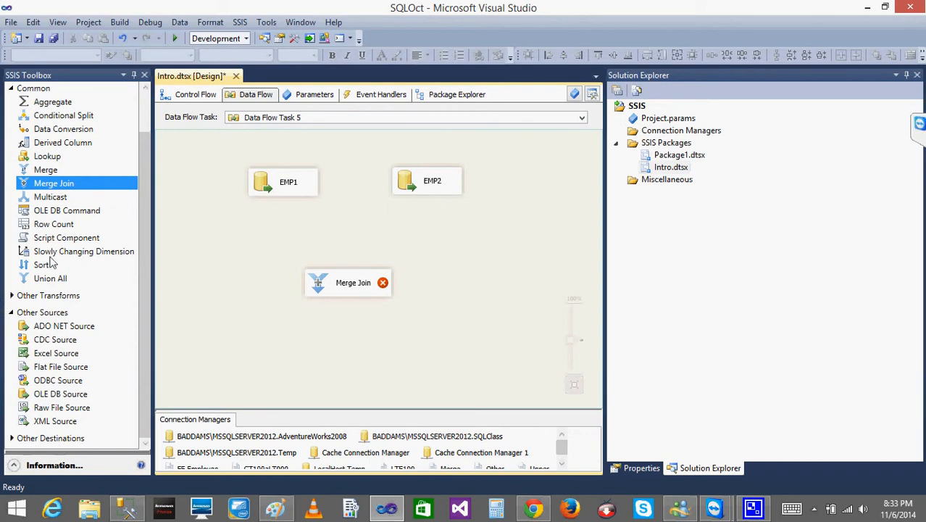
- Add a Sort transformation below EMP1, feed it from EMP1's output and sort by ID ascending
left_click_drag(42, 265, 290, 239)
left_click(284, 186)
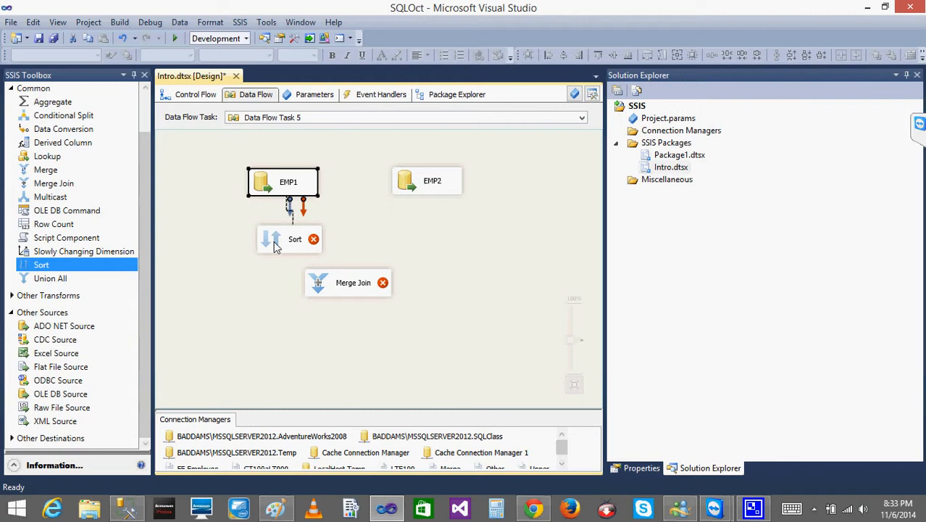
double_click(288, 240)
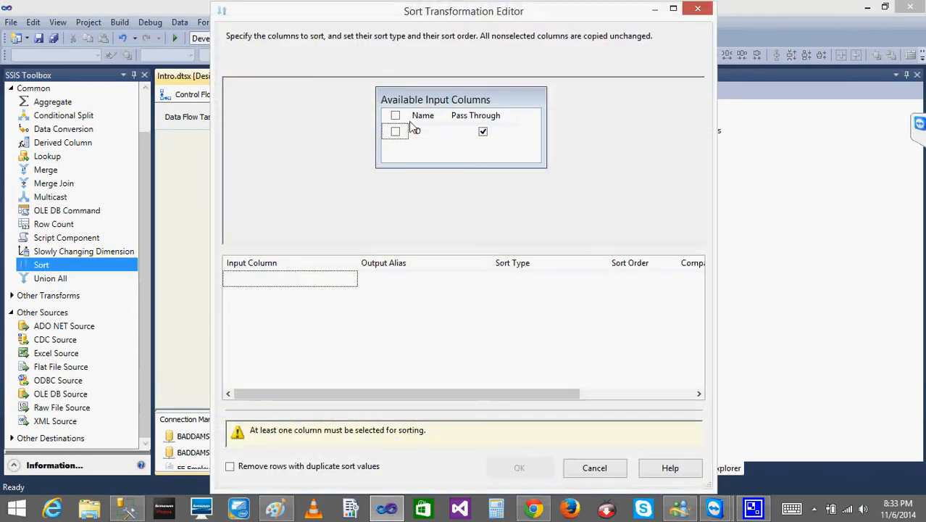
left_click(395, 131)
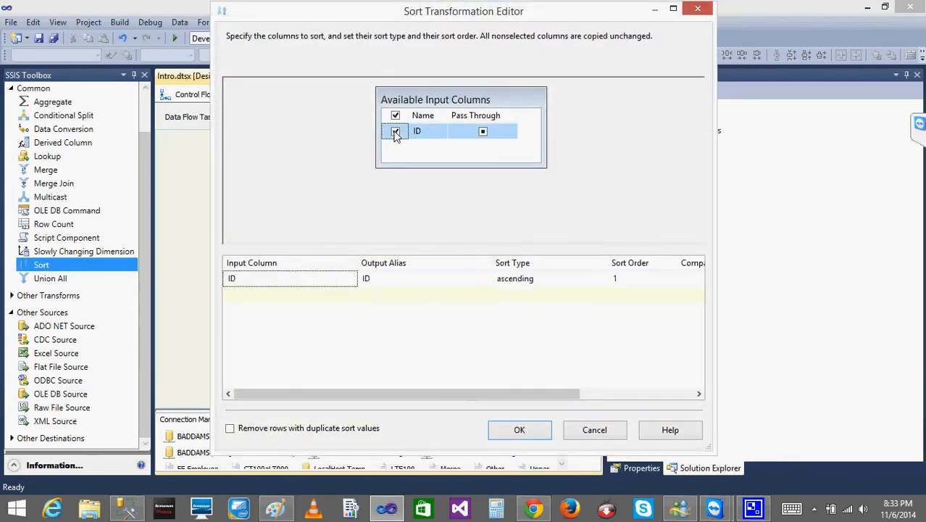
left_click(519, 430)
- Connect the Sort output to the Merge Join Left Input and move the Merge Join transformation slightly lower on the canvas
left_click_drag(298, 270, 316, 290)
left_click(495, 297)
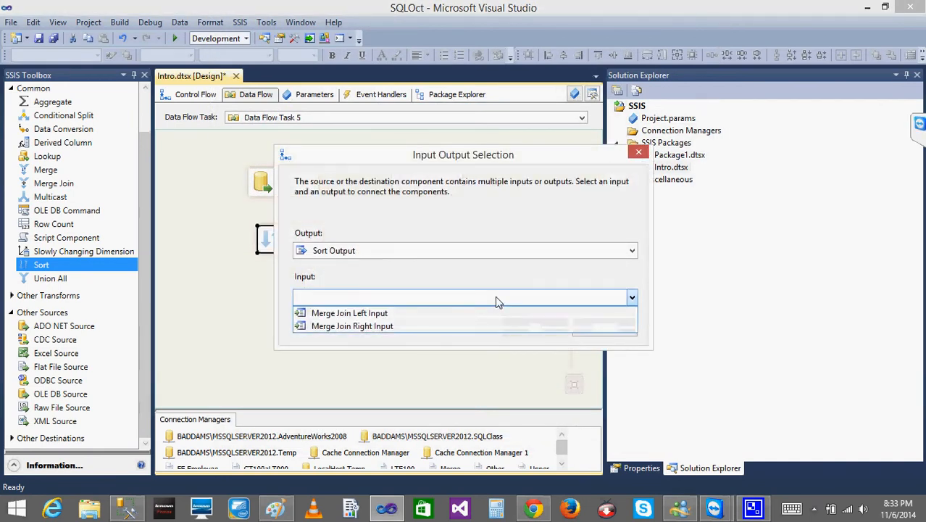
left_click(400, 313)
left_click(524, 330)
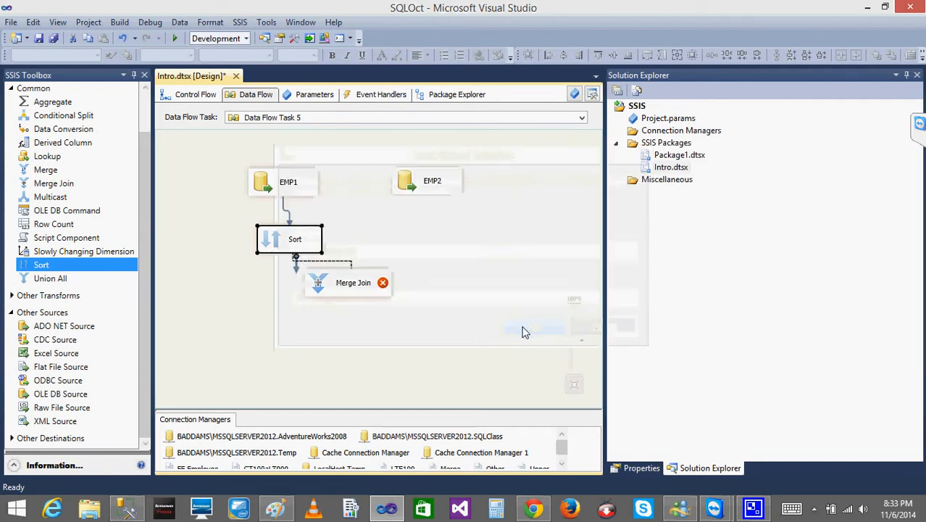
left_click(319, 284)
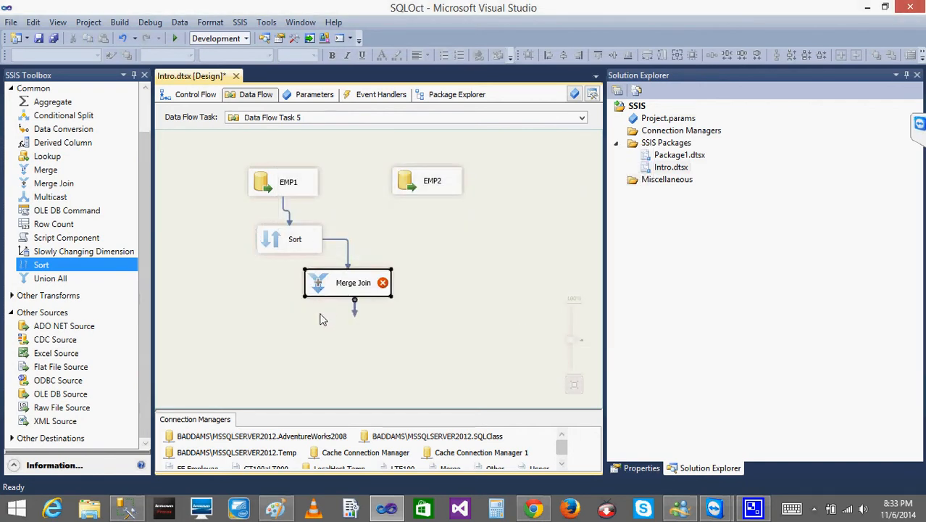
right_click(319, 313)
left_click_drag(319, 284, 315, 312)
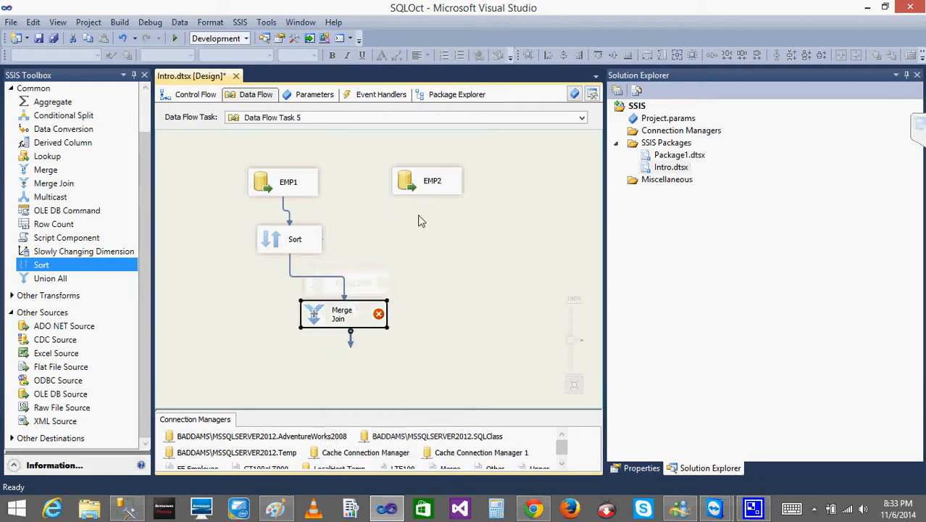
- Switch EMP2's data access mode to SQL command, enter "SELECT ID FROM EMP2 ORDER BY ID", preview the query and apply the settings
double_click(418, 185)
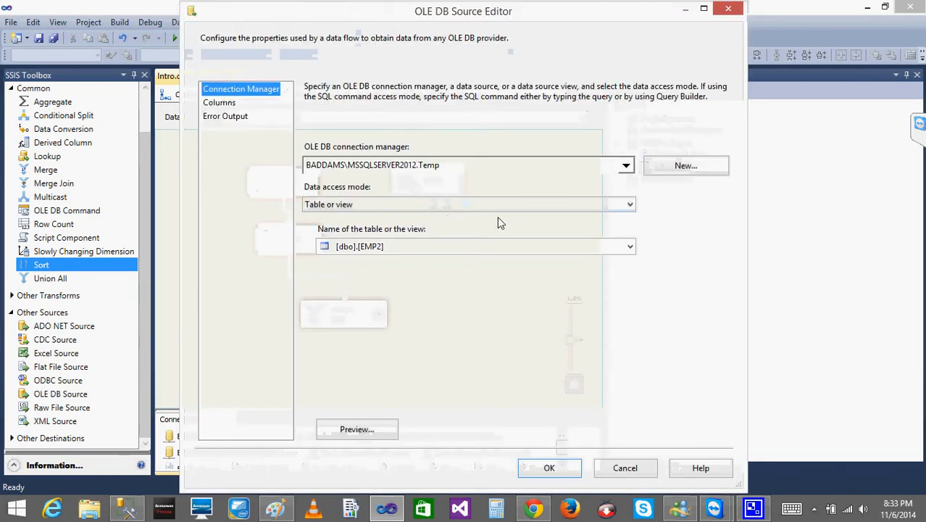
left_click(428, 204)
left_click(428, 302)
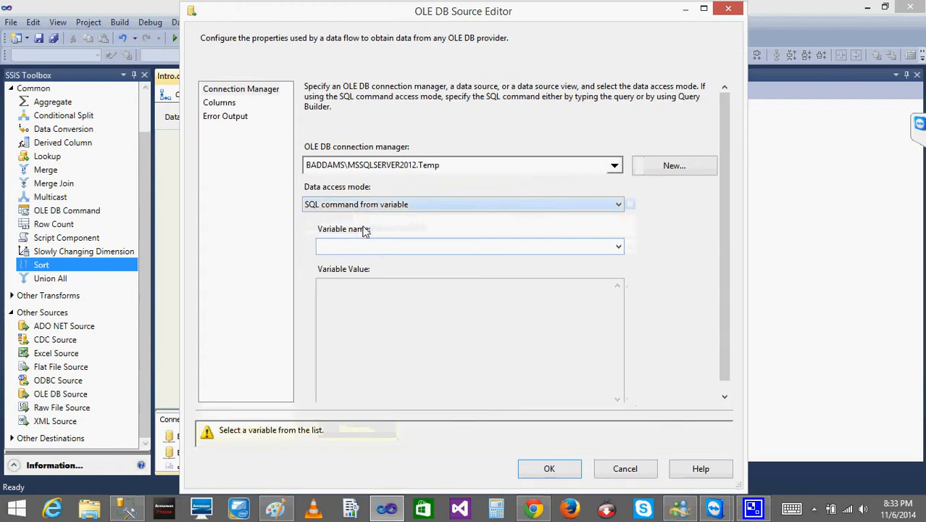
left_click(361, 205)
left_click(355, 242)
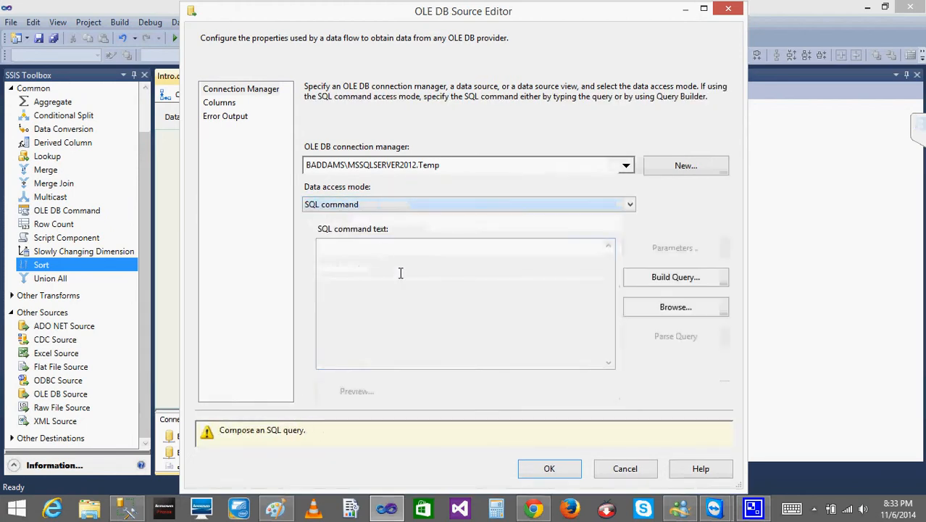
left_click(399, 272)
type("SELECT ")
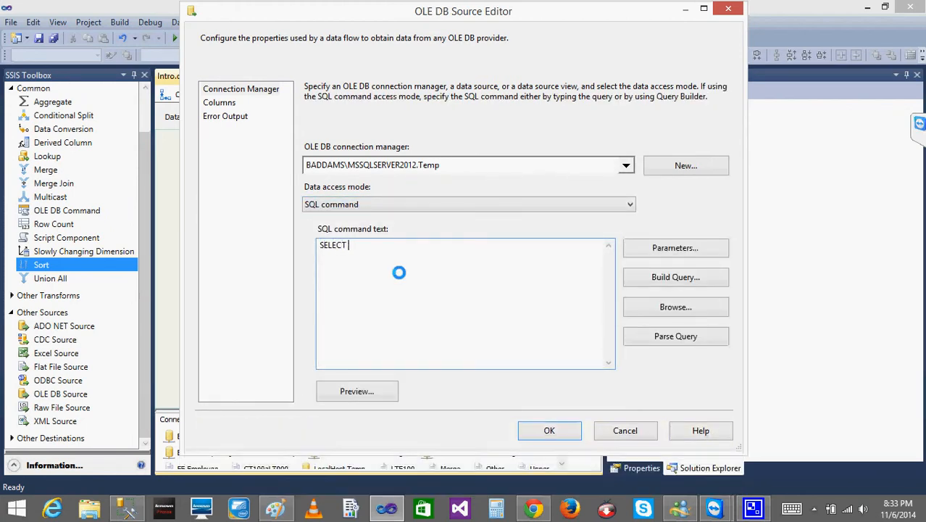
type("ID FROM EMP2")
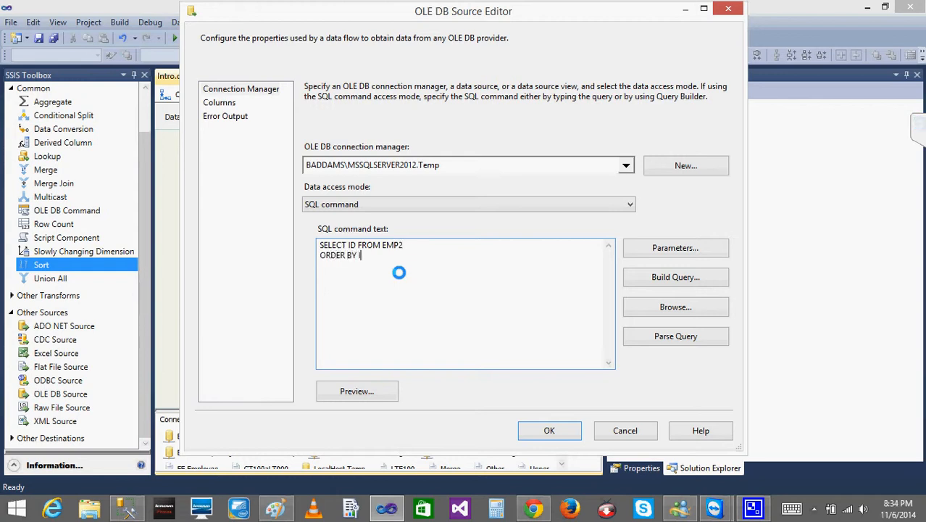
left_click(353, 392)
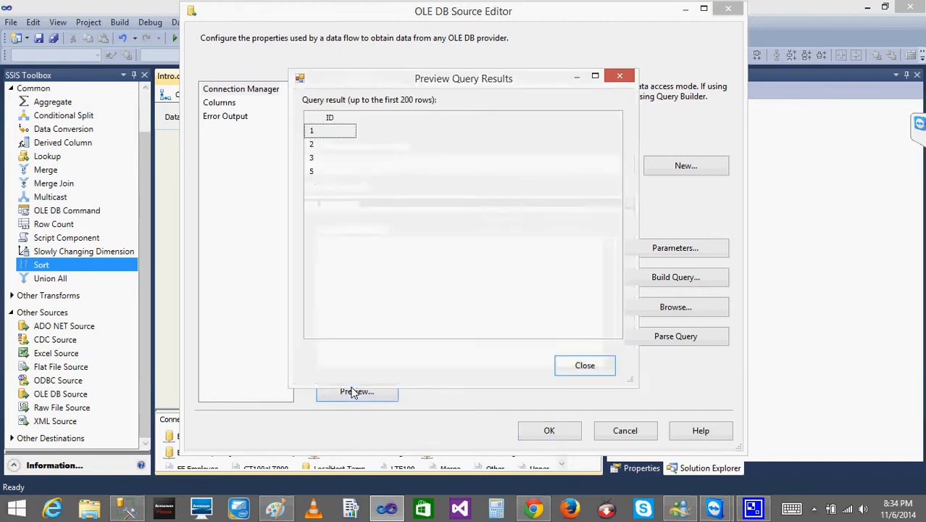
left_click(586, 369)
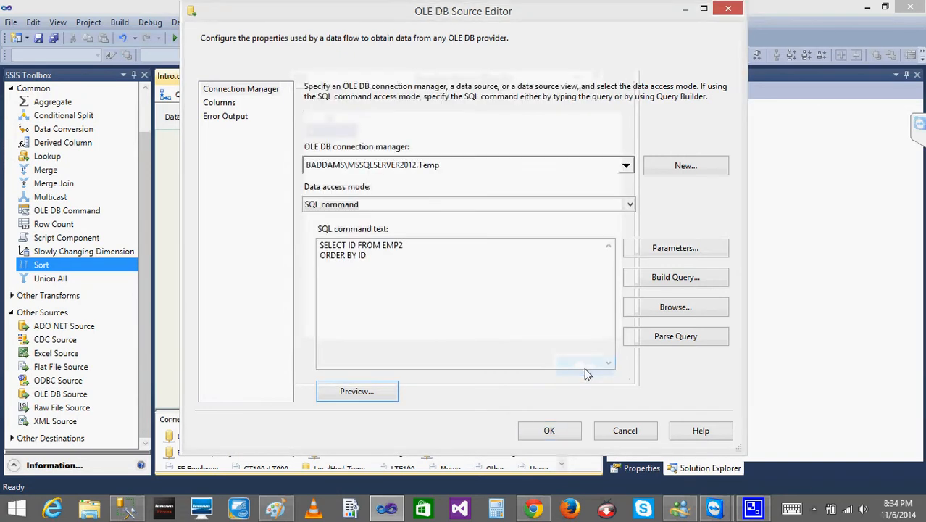
left_click(545, 433)
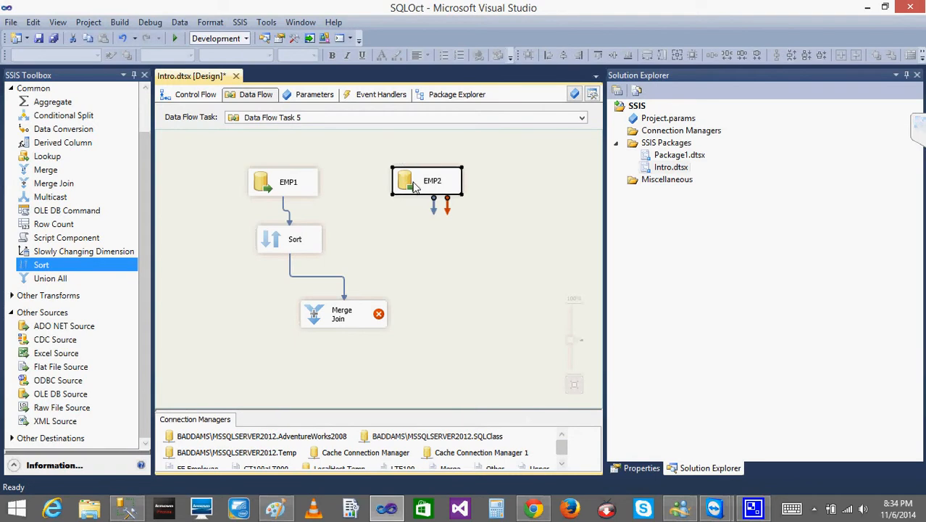
- In EMP2's advanced editor, set SortKeyPosition to 1 for the ID output column of the OLE DB Source Output
right_click(415, 186)
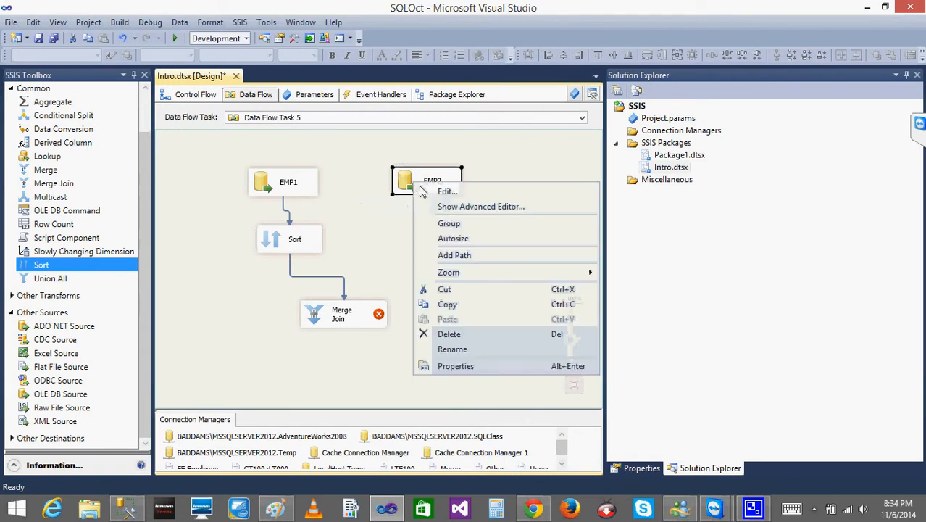
left_click(465, 209)
left_click(527, 83)
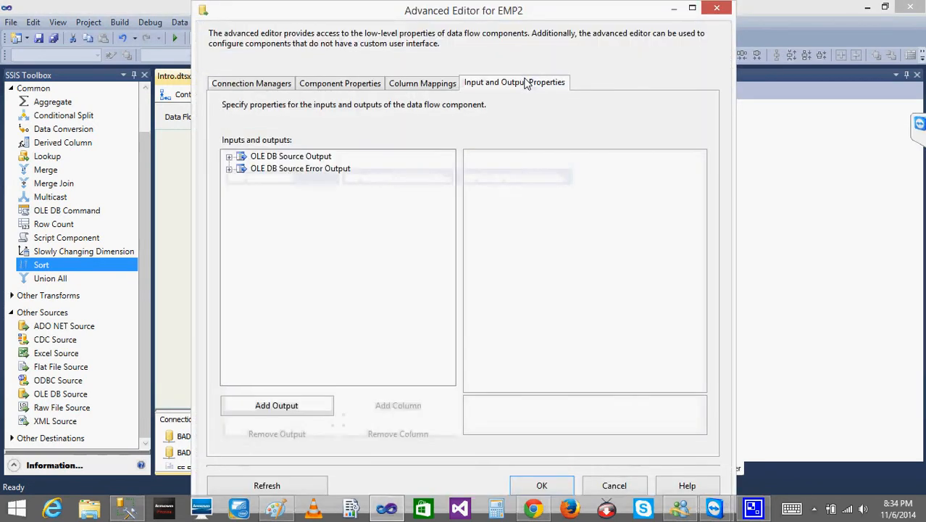
left_click(229, 157)
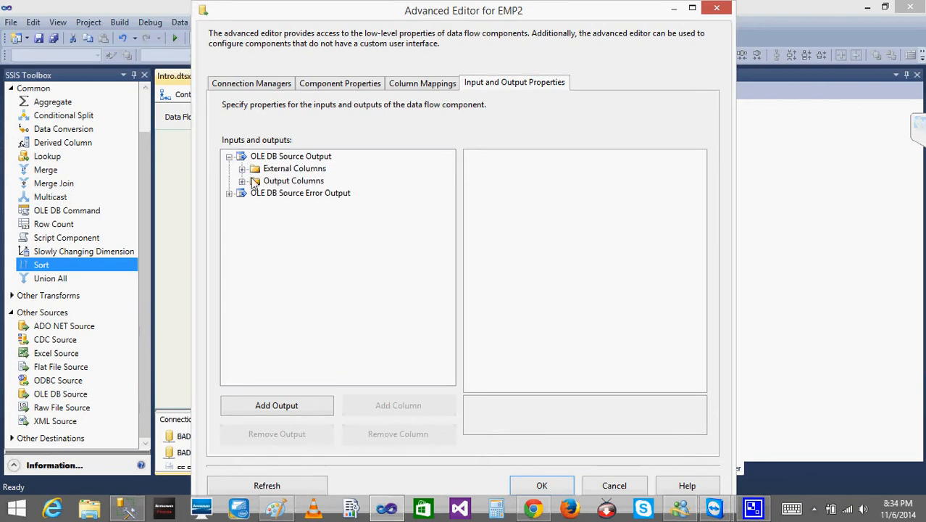
left_click(242, 180)
left_click(277, 194)
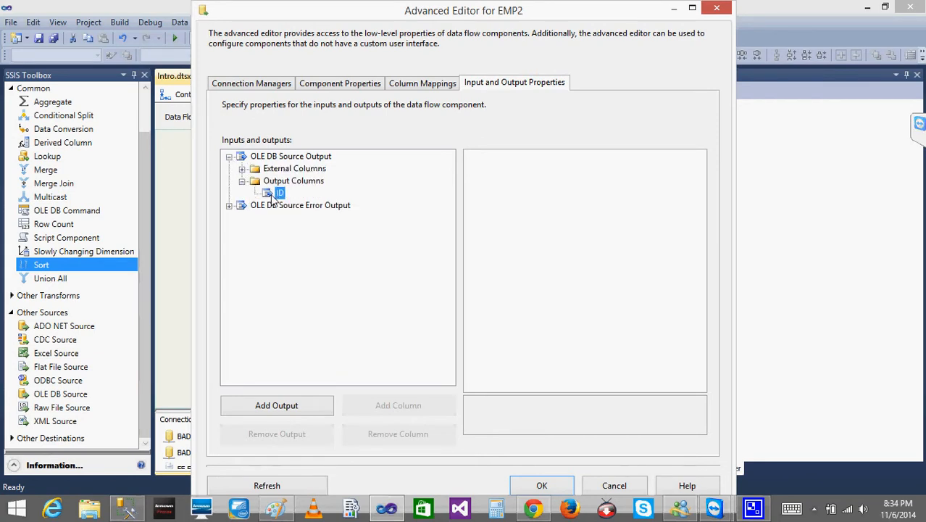
left_click(591, 299)
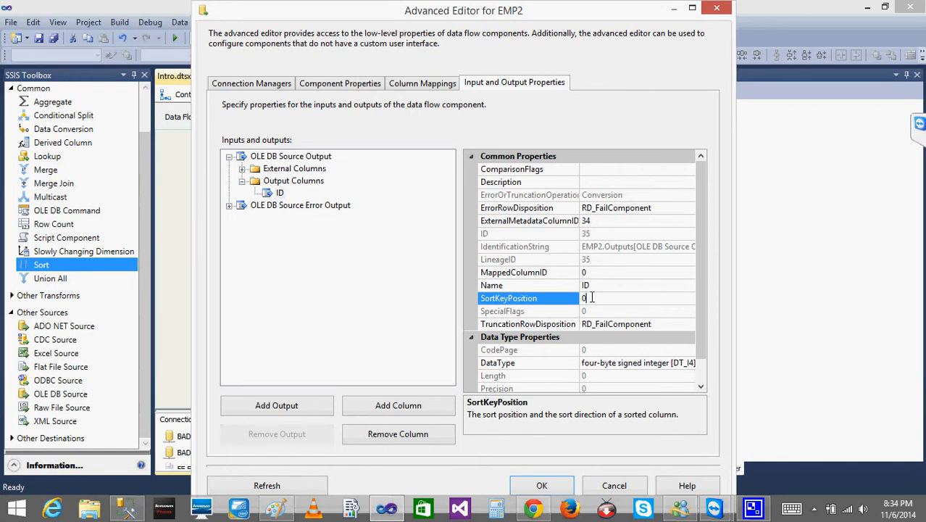
type("1")
- Set IsSorted to True on EMP2's OLE DB Source Output, apply it, and connect EMP2's output to the Merge Join
left_click(305, 156)
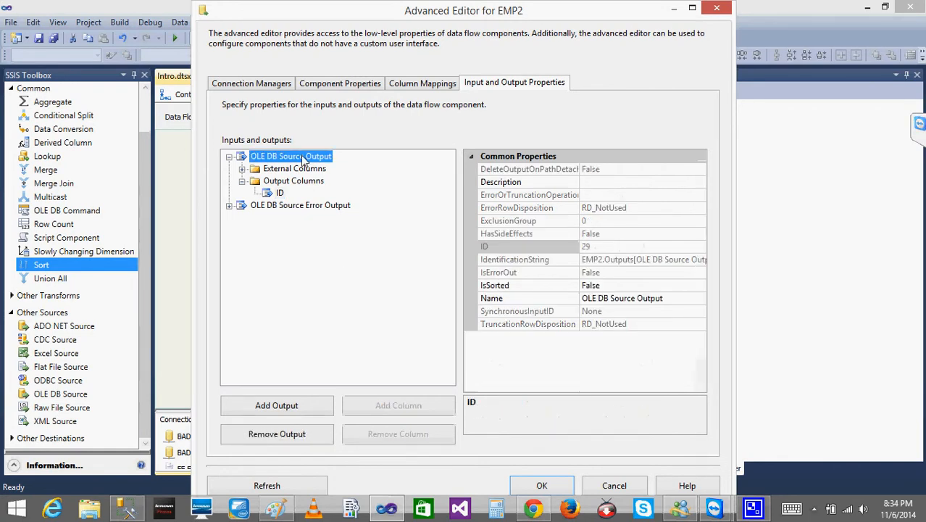
left_click(616, 286)
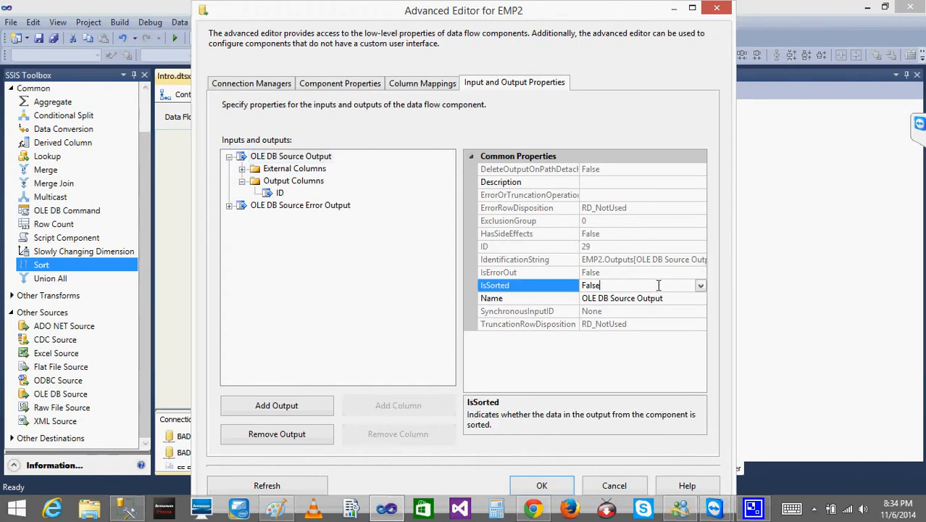
left_click(699, 288)
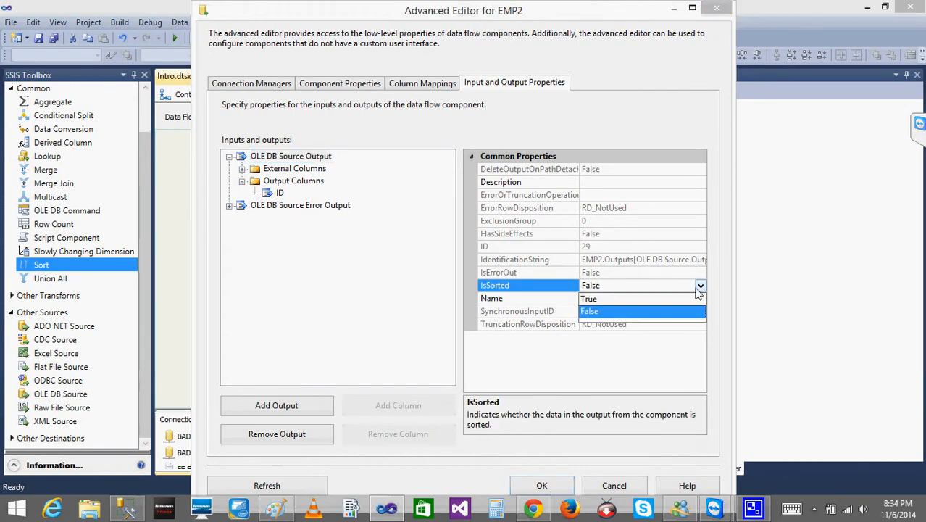
left_click(616, 299)
left_click(542, 486)
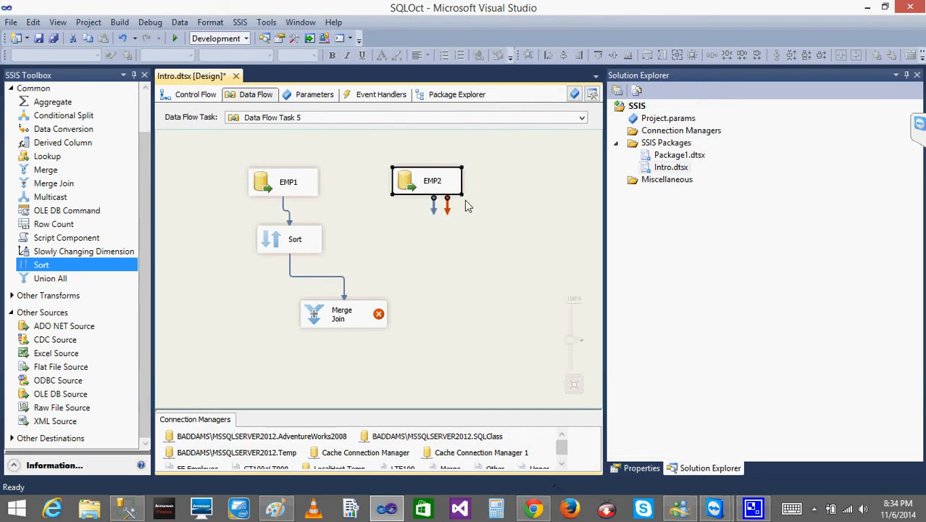
left_click_drag(433, 205, 354, 309)
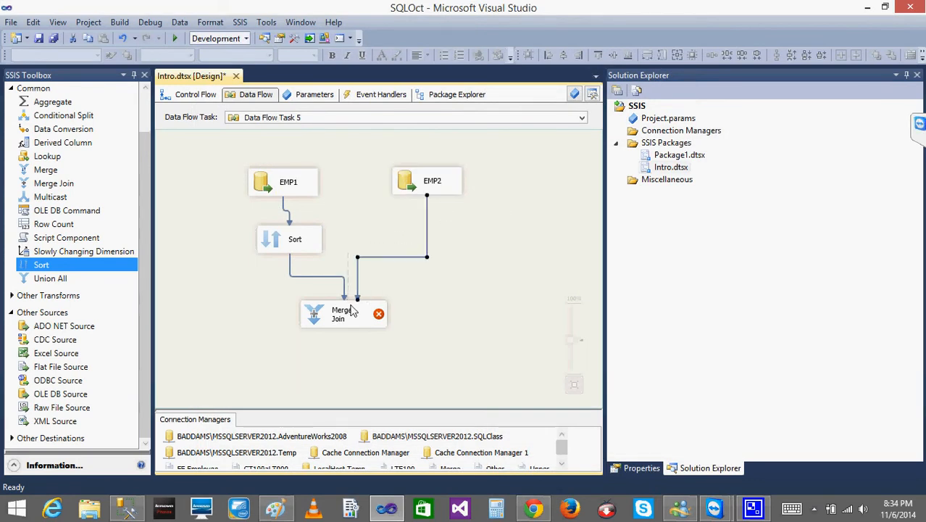
left_click(348, 313)
- Include ID from both inputs in the Merge Join output, with alias ID_Left for Sort's column and ID_Right for EMP2's
double_click(312, 308)
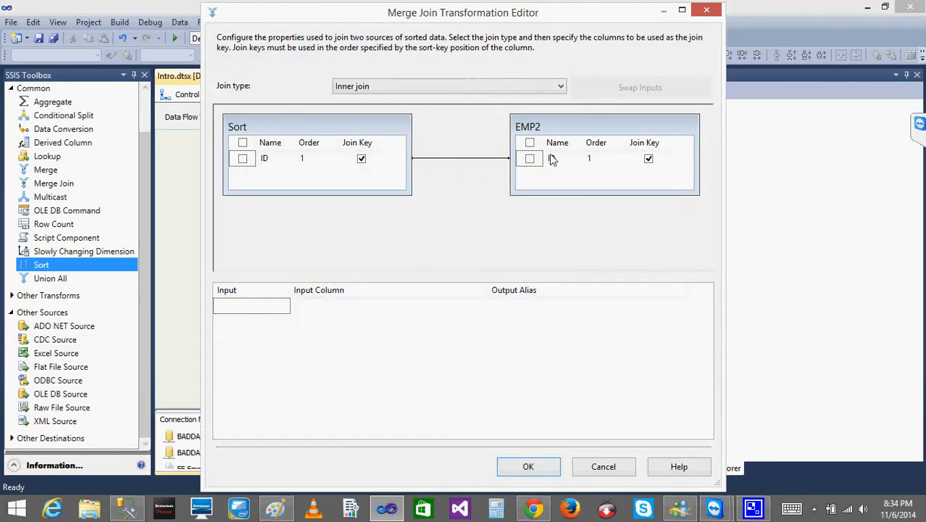
left_click(243, 159)
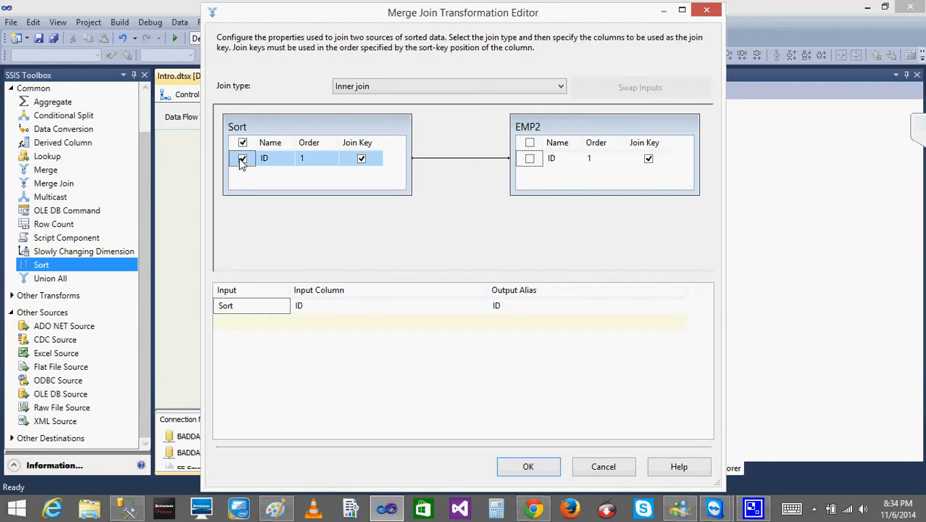
left_click(513, 305)
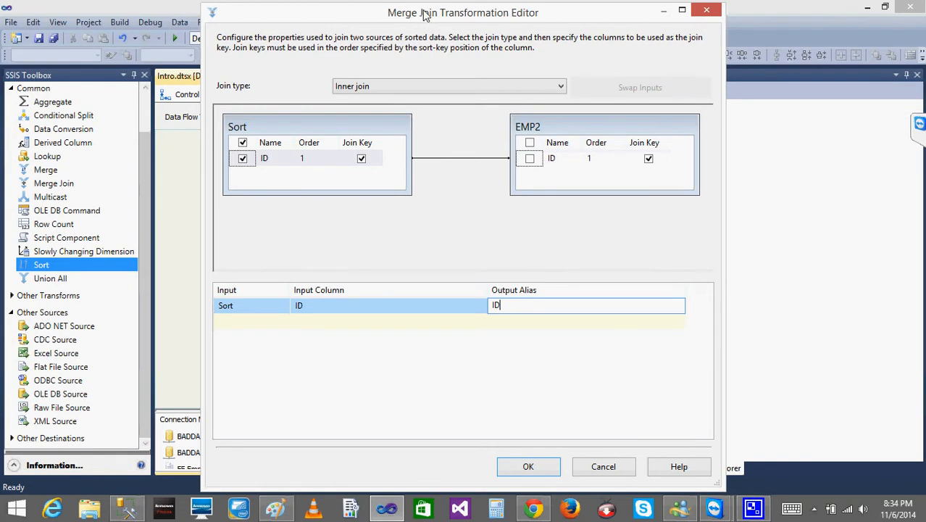
left_click_drag(426, 16, 664, 28)
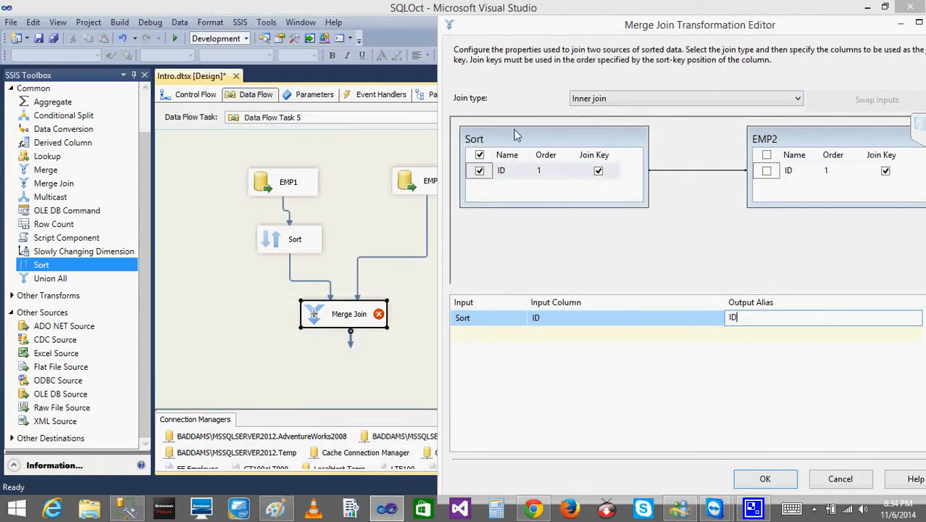
left_click_drag(527, 28, 301, 13)
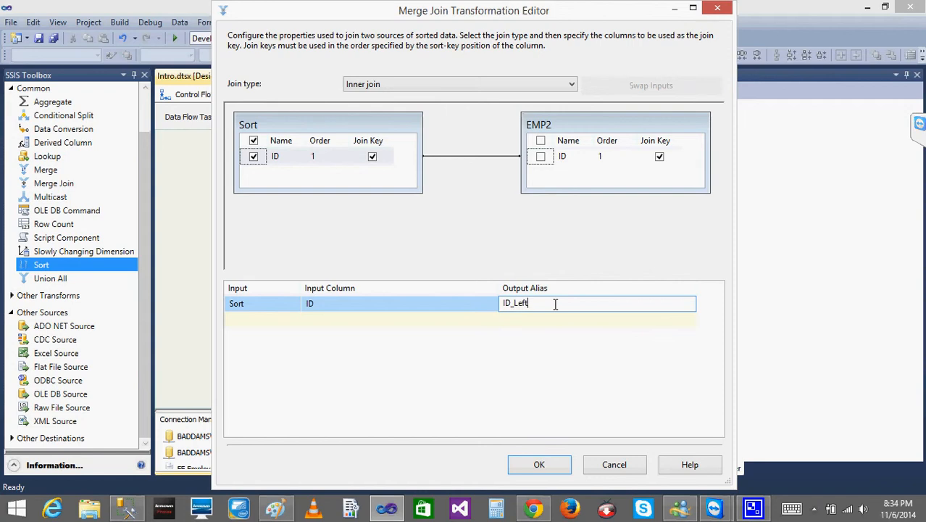
left_click(541, 156)
left_click(531, 319)
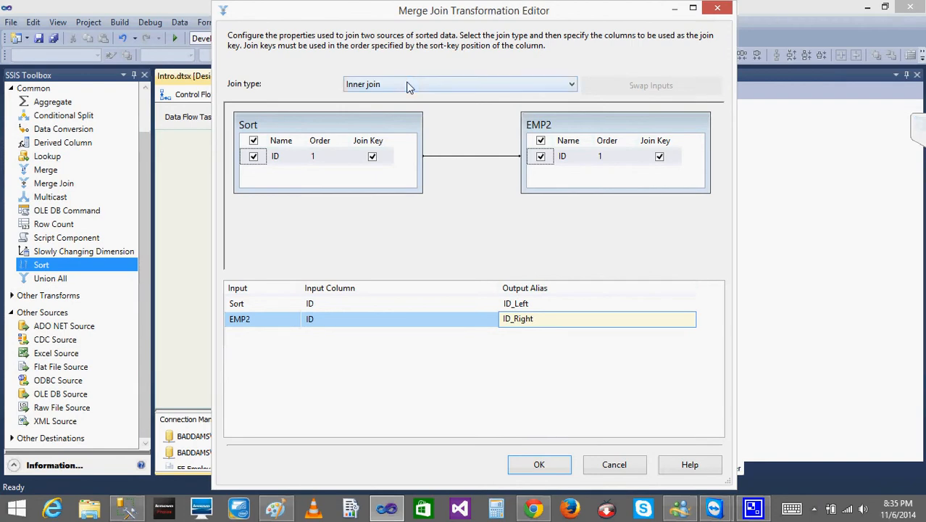
- Review the available join types, choose Inner join and apply the Merge Join settings
left_click(383, 85)
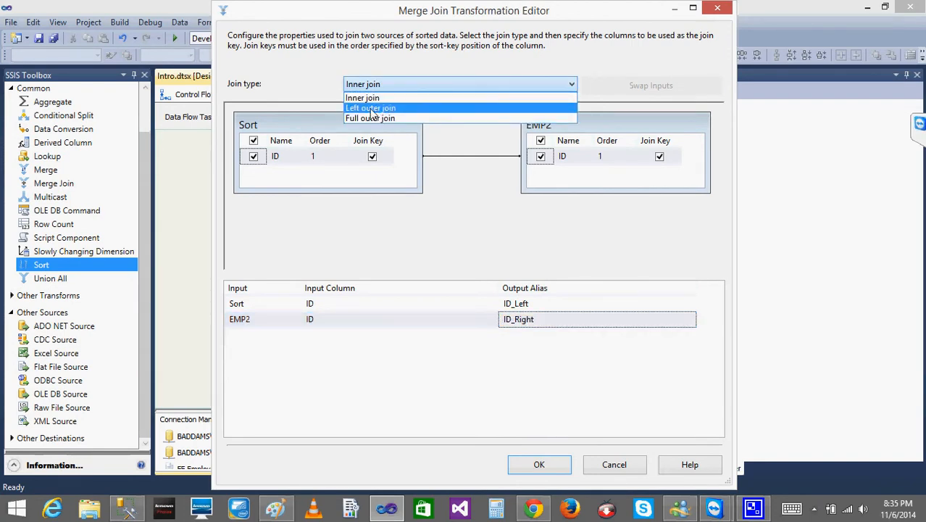
left_click(375, 100)
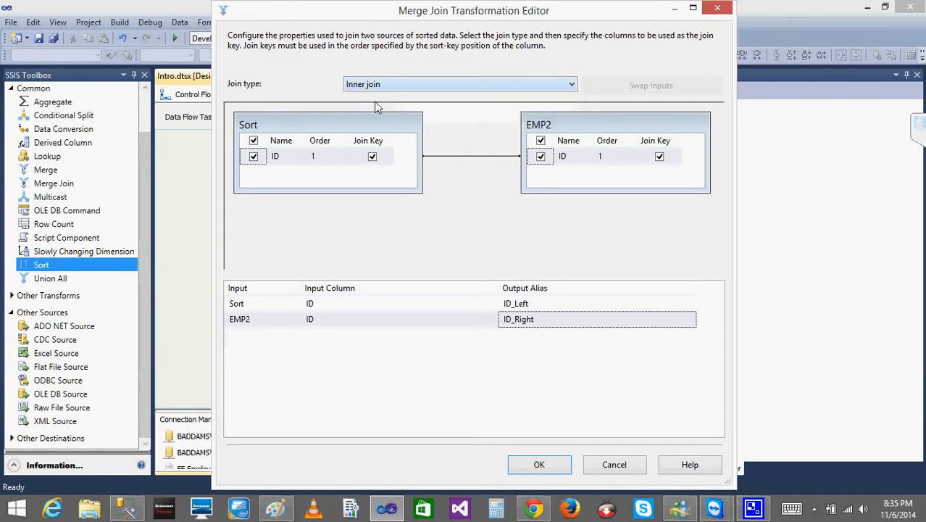
left_click(537, 465)
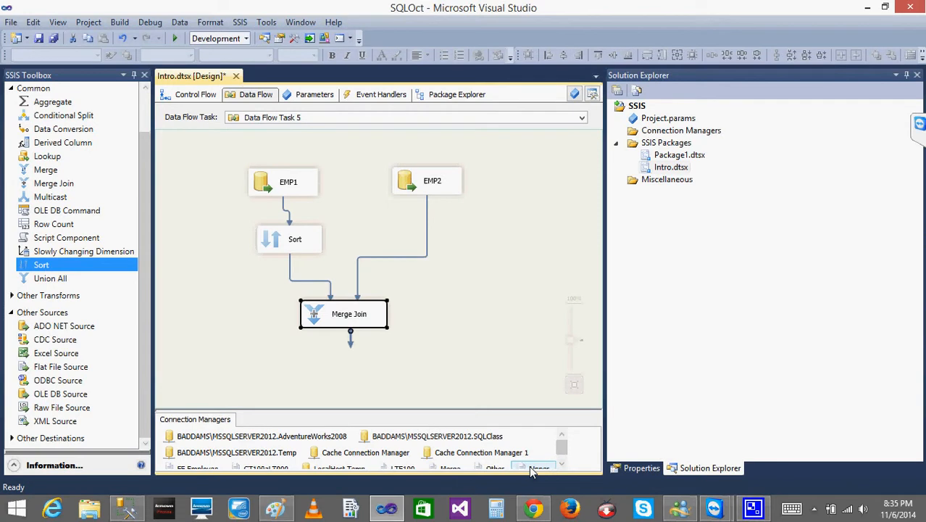
- Move the Merge Join closer beneath its inputs and show the available destination components in the toolbox
left_click_drag(308, 317, 313, 290)
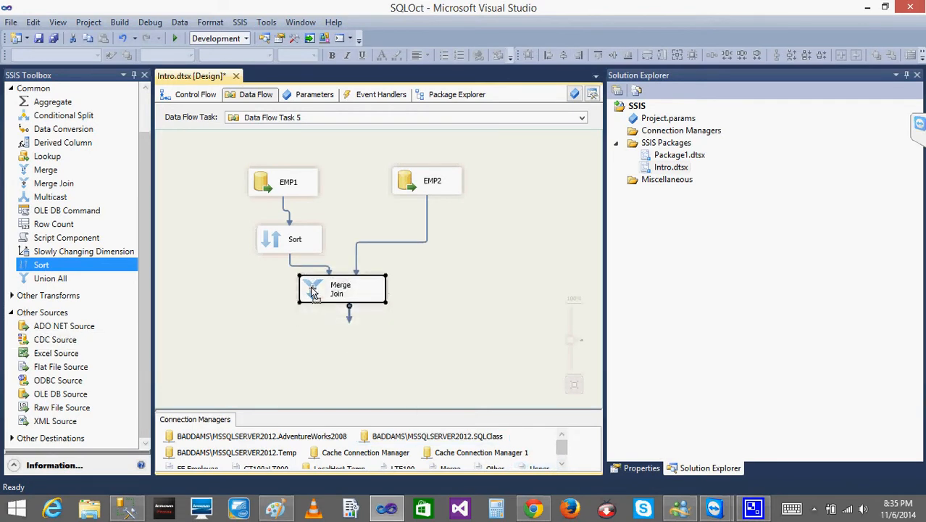
left_click(143, 266)
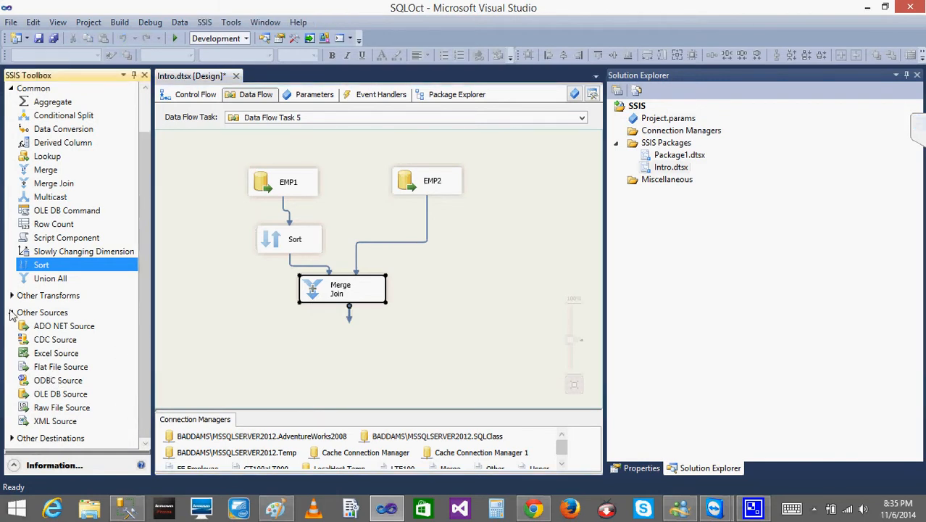
left_click(11, 312)
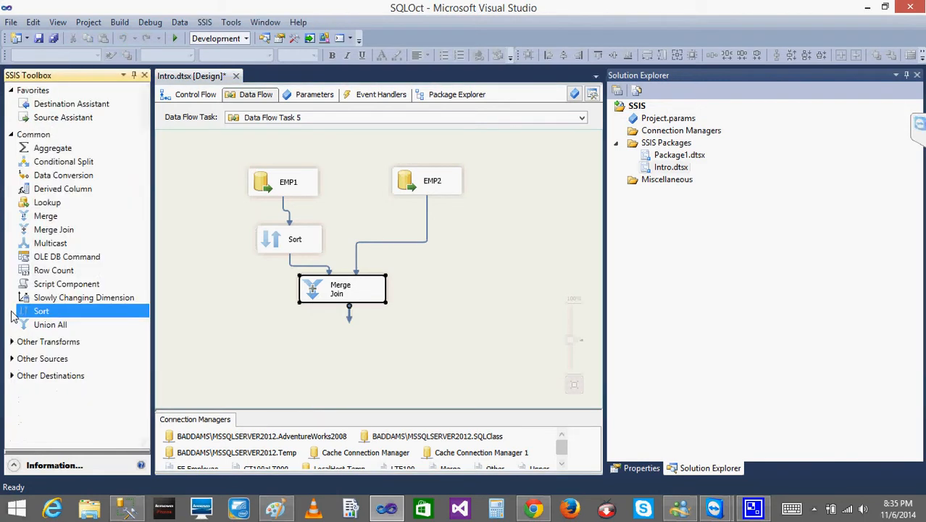
left_click(12, 377)
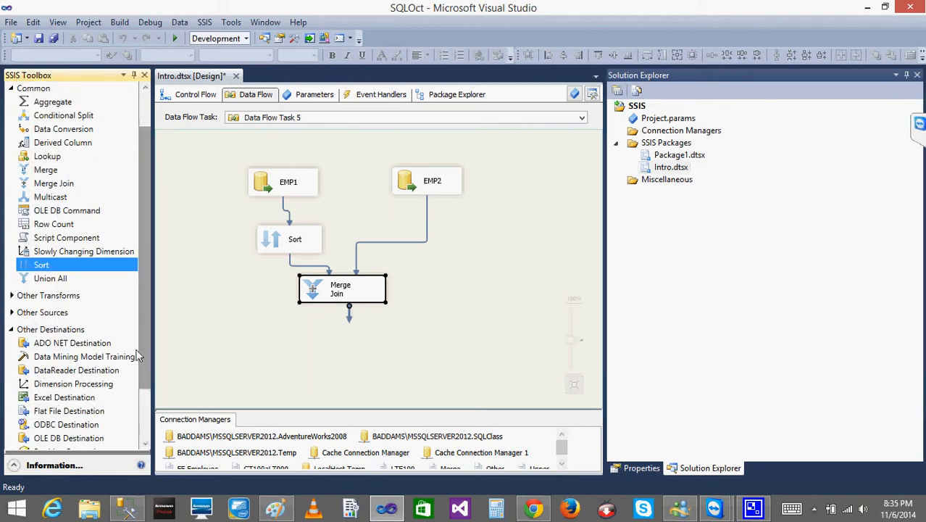
scroll(137, 356, "down", 3)
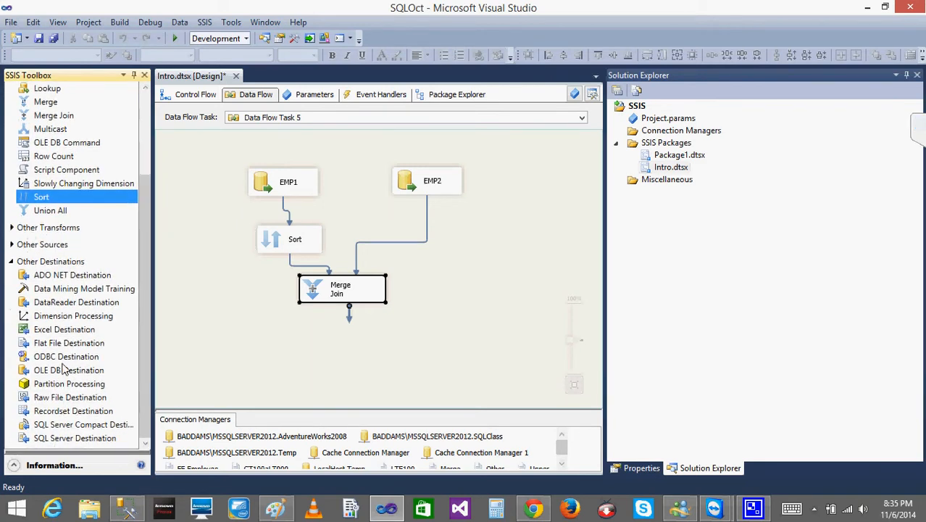
left_click_drag(58, 371, 290, 337)
left_click_drag(352, 324, 318, 357)
left_click(328, 349)
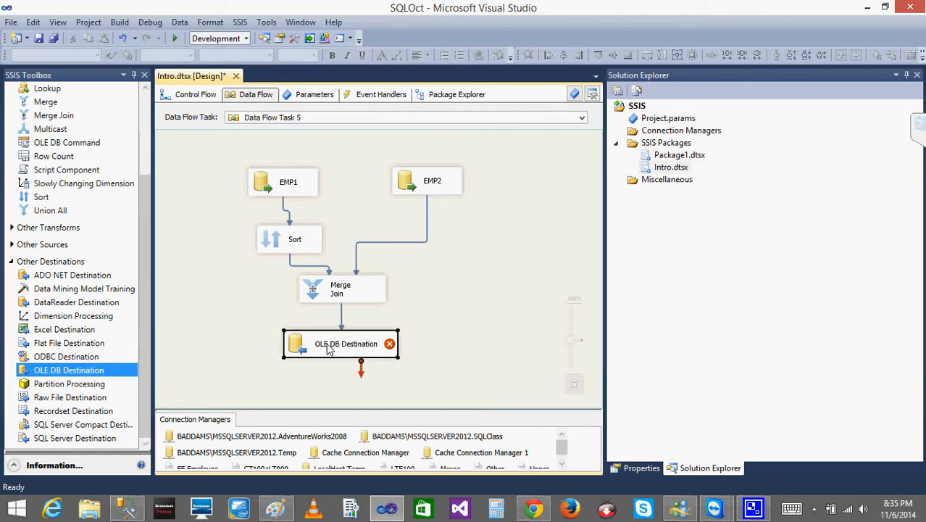
key("Delete")
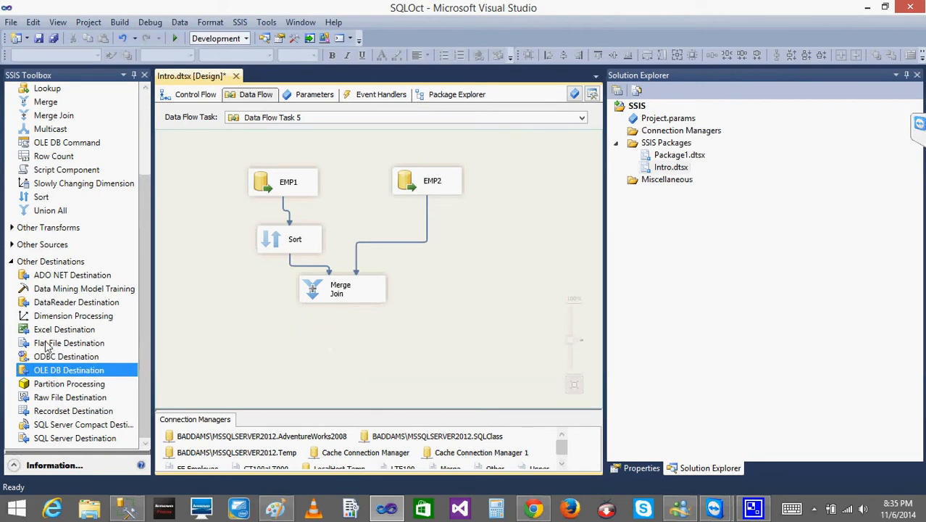
- Add a Flat File Destination below the Merge Join and connect the Merge Join output to it
left_click_drag(45, 347, 311, 356)
left_click(341, 284)
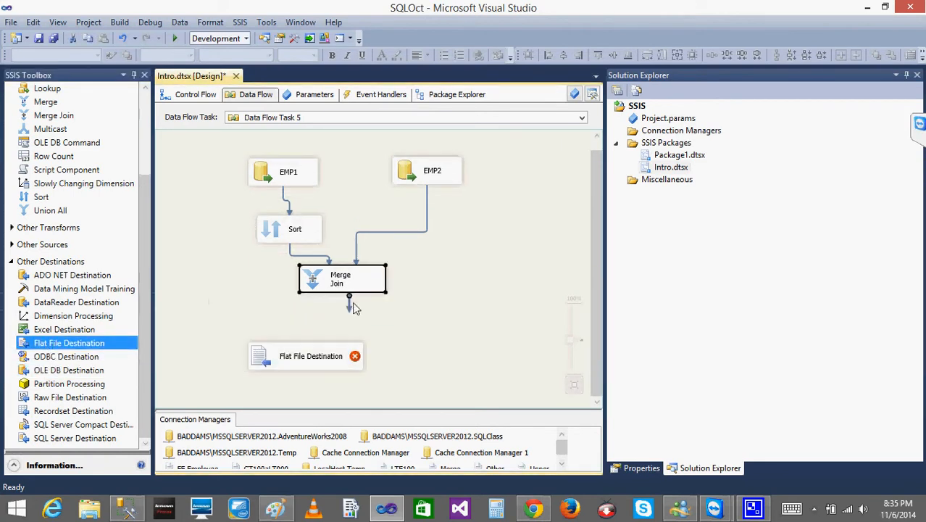
left_click_drag(354, 307, 289, 358)
- Create a new delimited flat file connection named MJ for the destination, using the file MJ in the TestSSISFiles folder
double_click(263, 362)
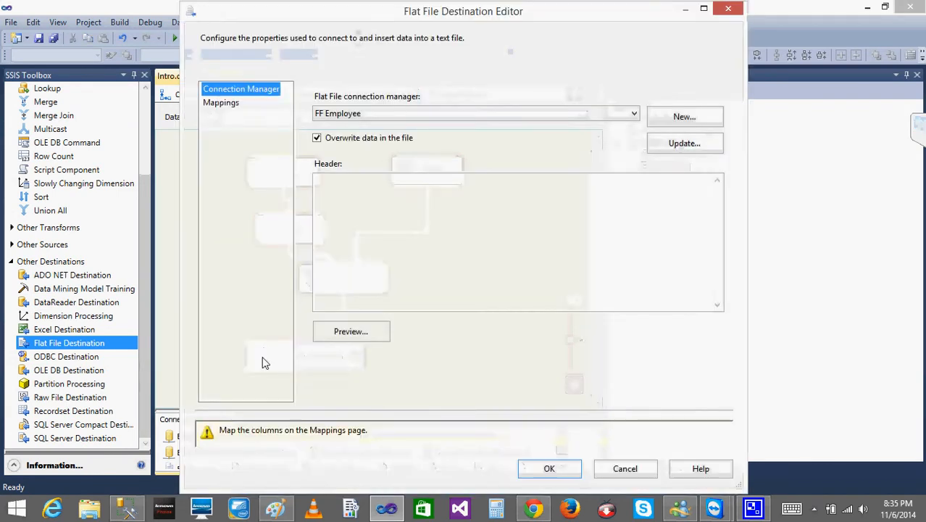
left_click(686, 118)
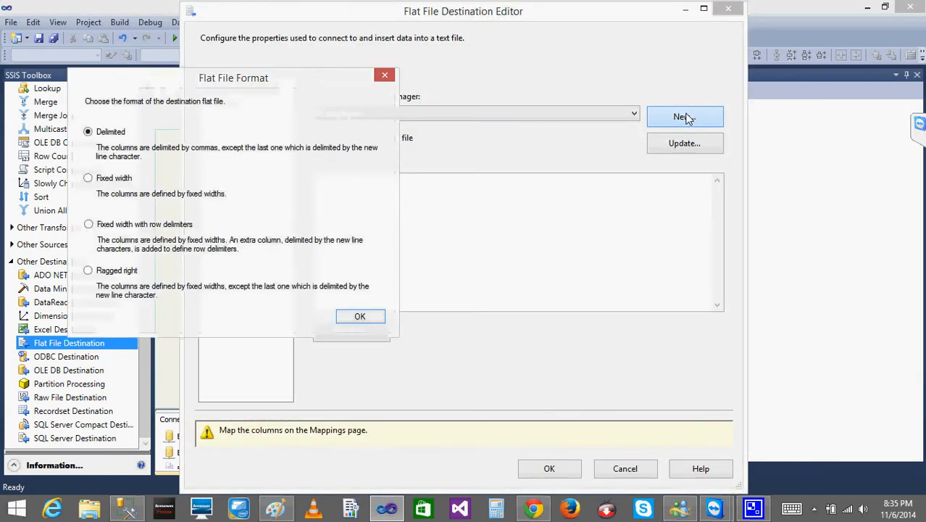
left_click(357, 317)
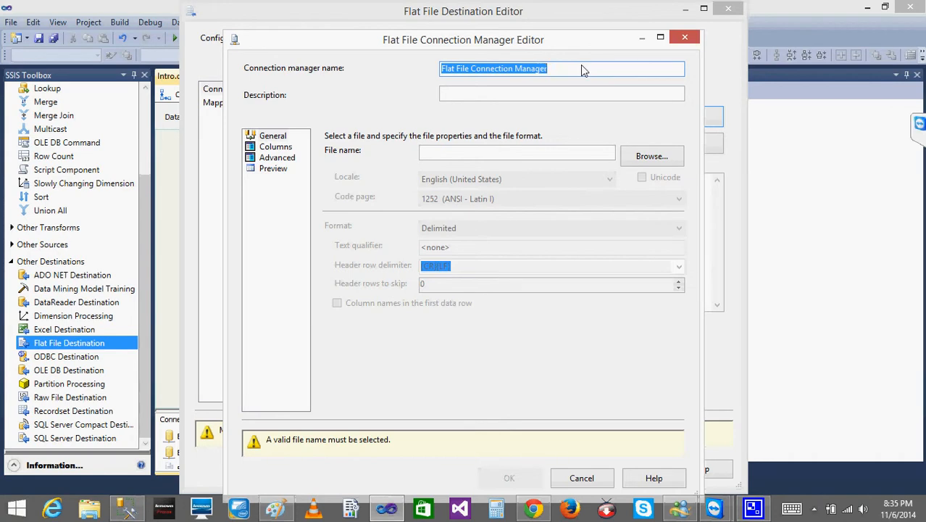
type("MJ")
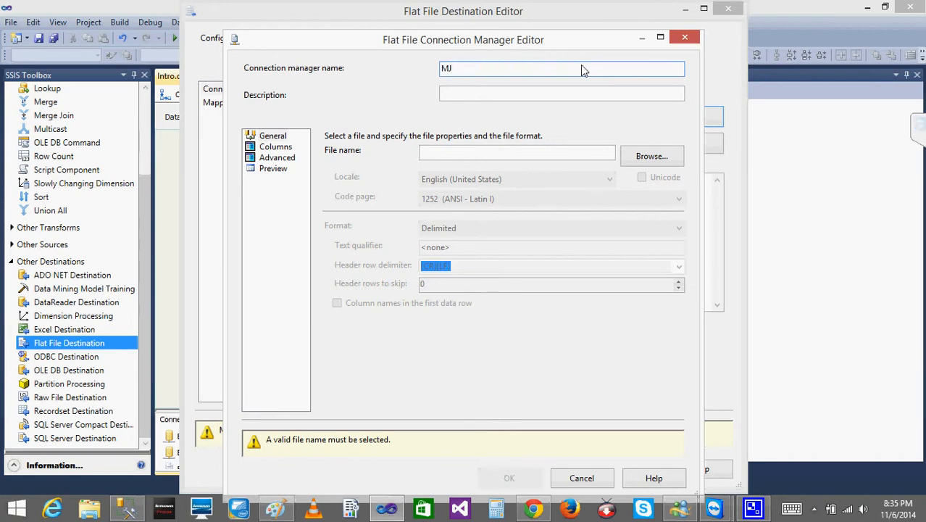
left_click(645, 155)
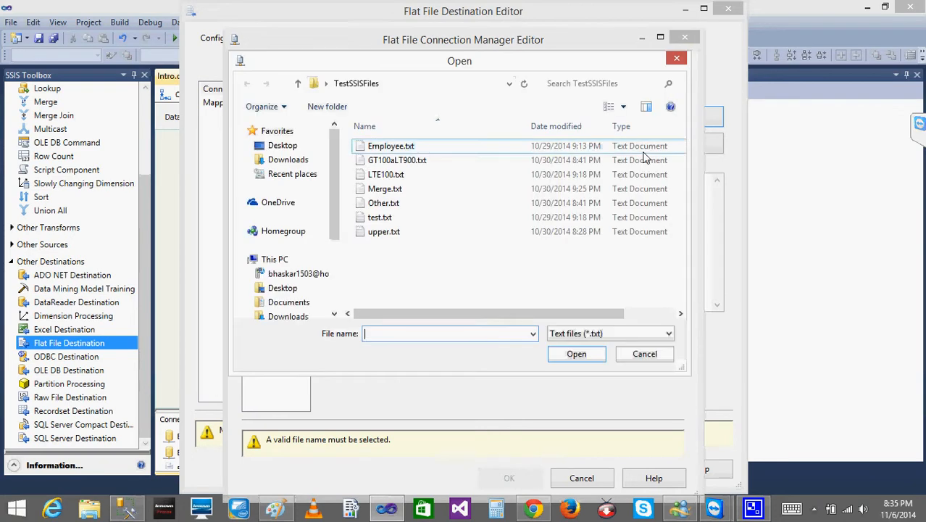
type("MJ")
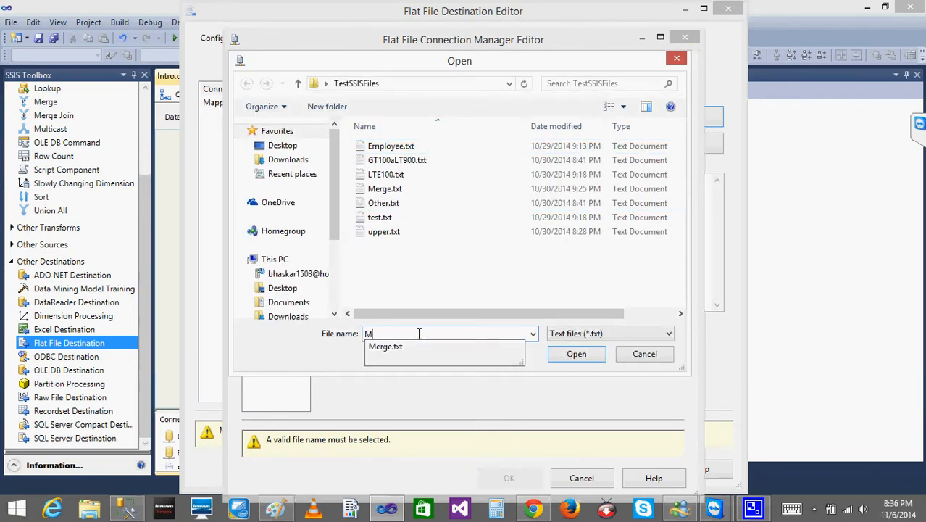
left_click(576, 354)
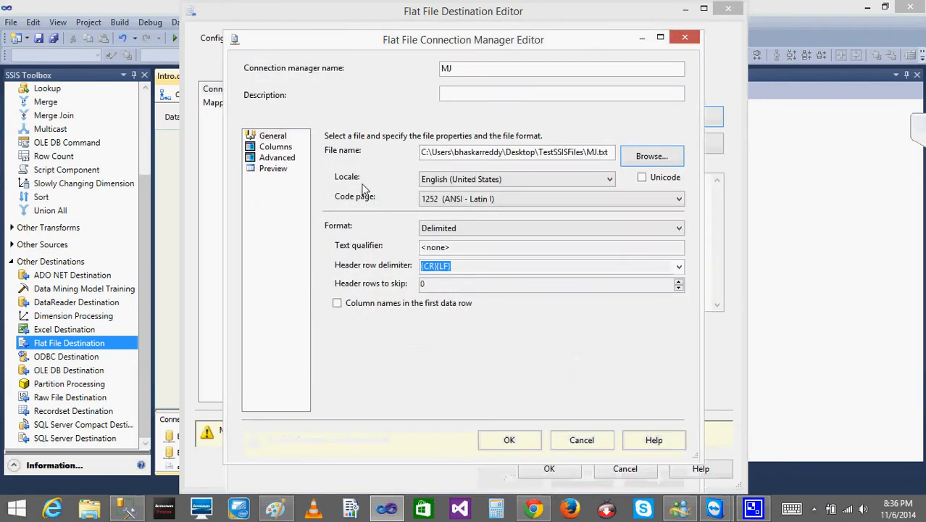
- Check the ID_Left and ID_Right column properties of the MJ connection, then accept the connection and destination settings
left_click(275, 147)
left_click(281, 159)
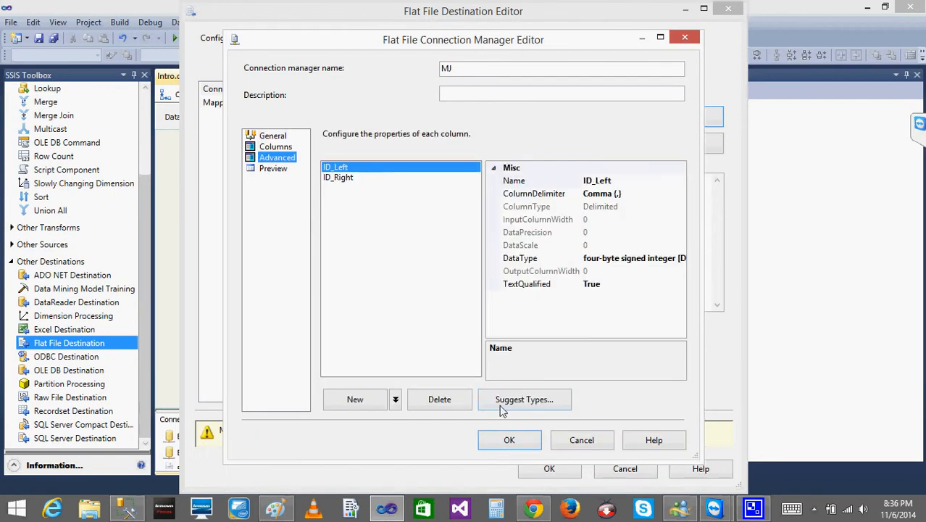
left_click(333, 178)
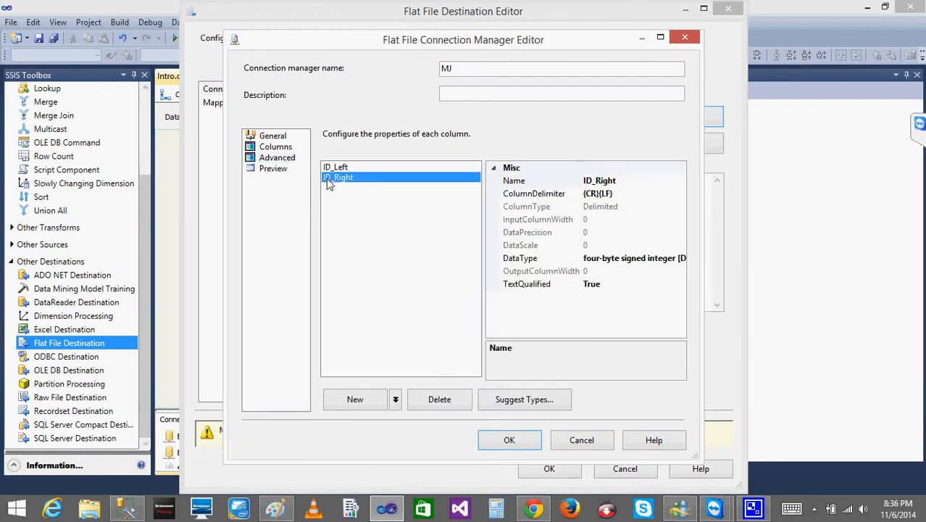
left_click(511, 442)
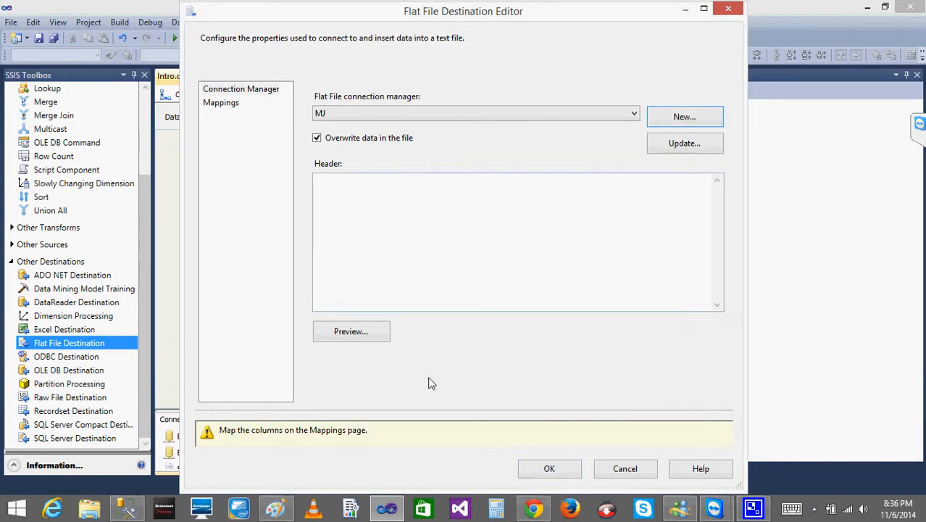
left_click(551, 470)
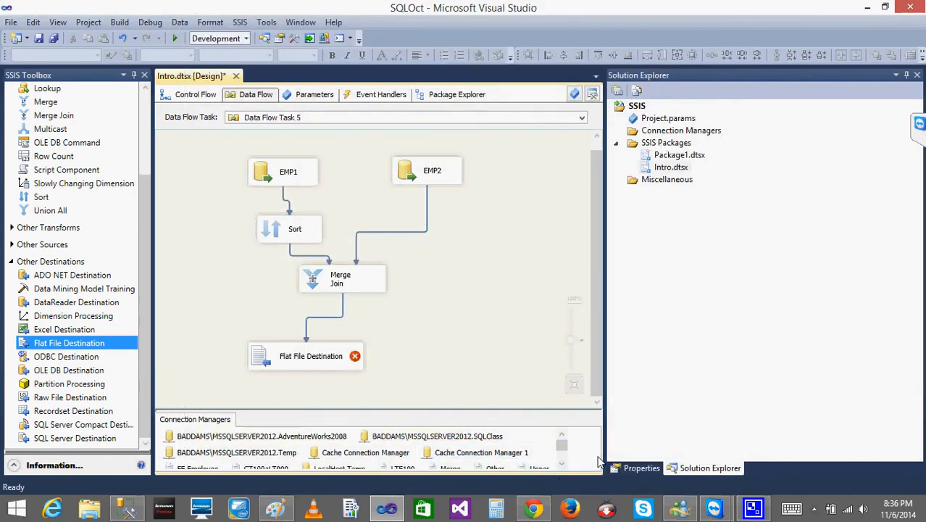
- Review the MJ connection manager's general settings from the package's connection list
double_click(559, 461)
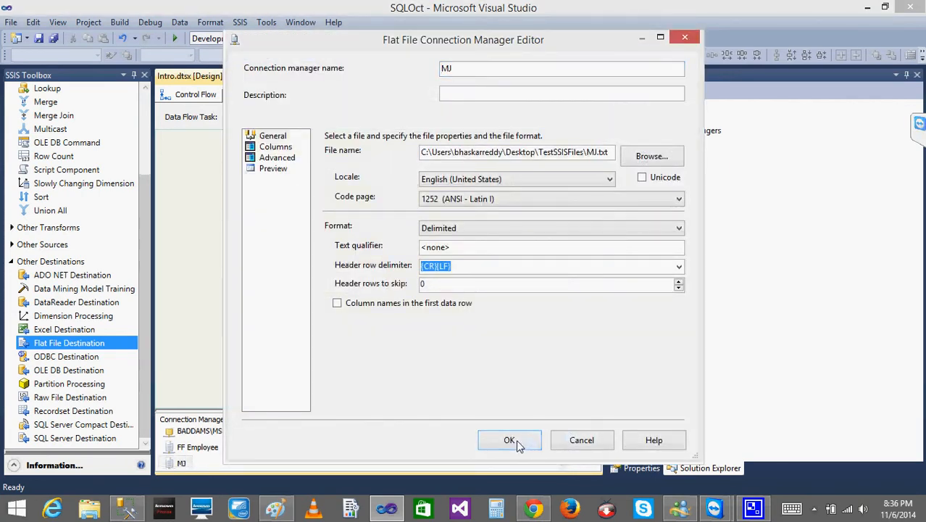
left_click(513, 442)
left_click(562, 464)
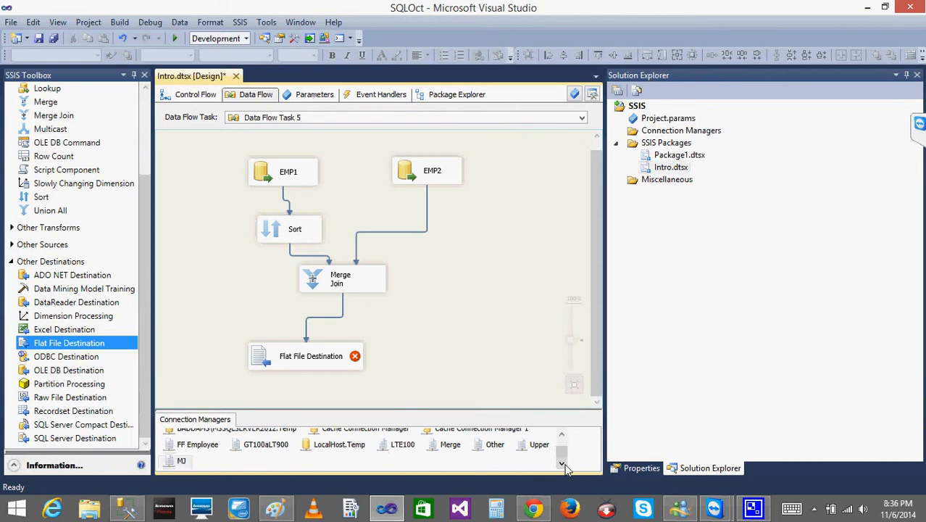
left_click(180, 463)
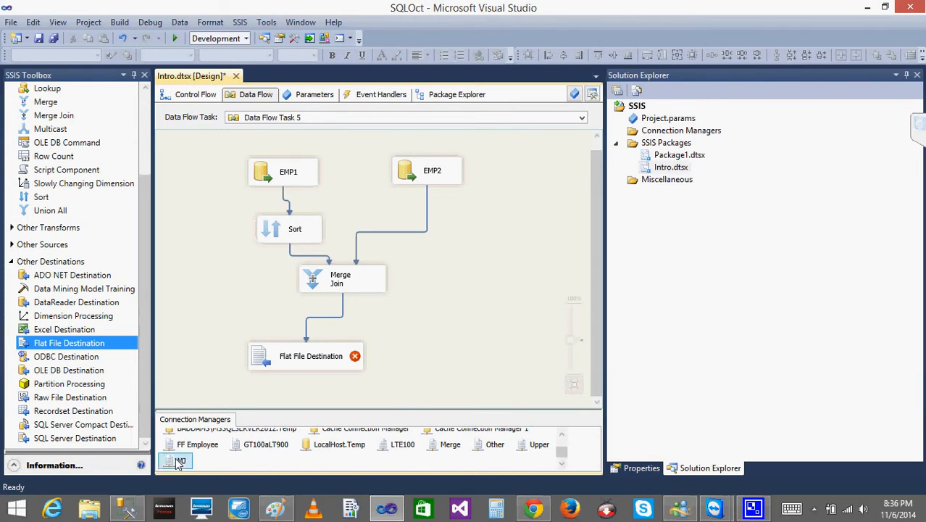
double_click(180, 462)
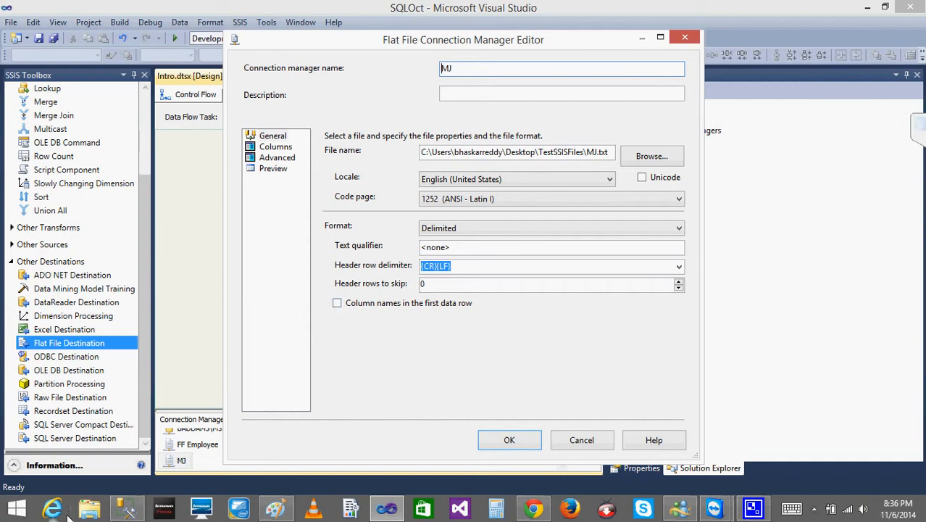
- View Employee.txt and Merge.txt from the Desktop's TestSSISFiles folder in File Explorer, then return and close the MJ connection editor without changes
left_click(91, 515)
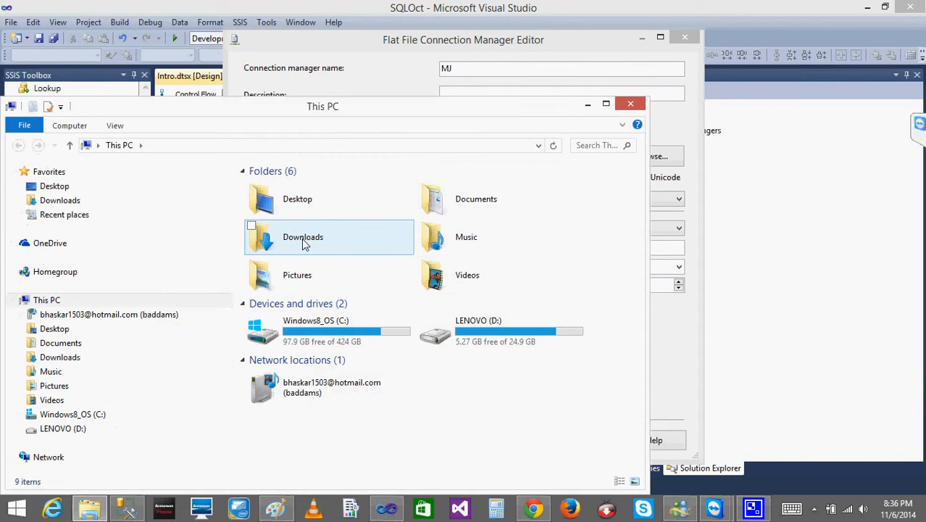
left_click(76, 190)
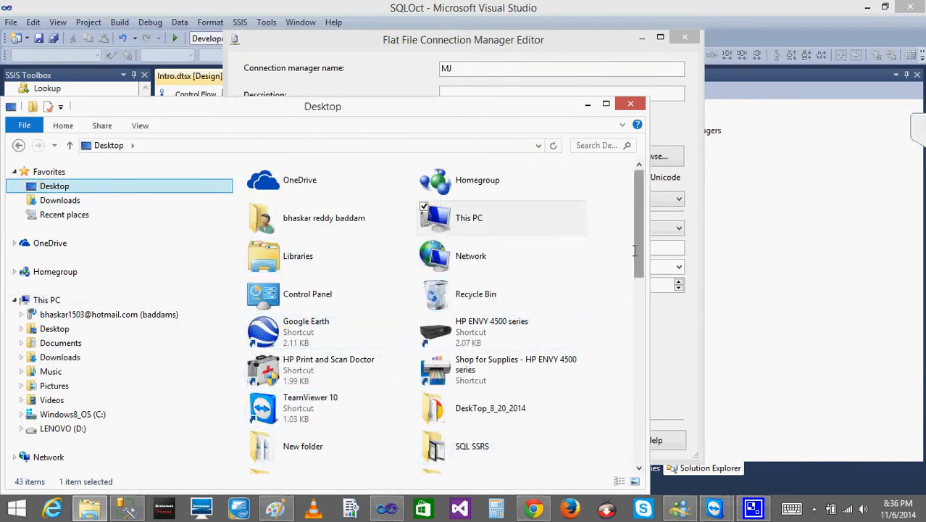
scroll(611, 311, "down", 3)
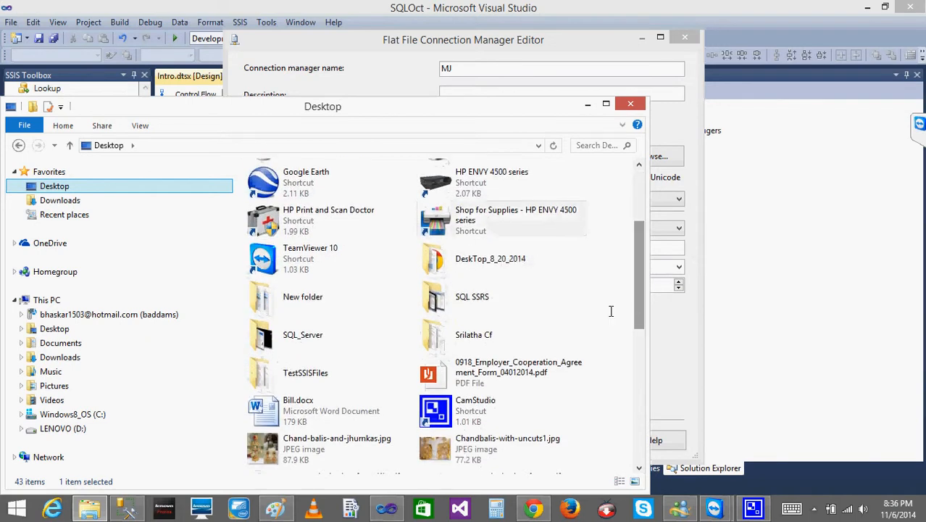
double_click(303, 374)
double_click(291, 201)
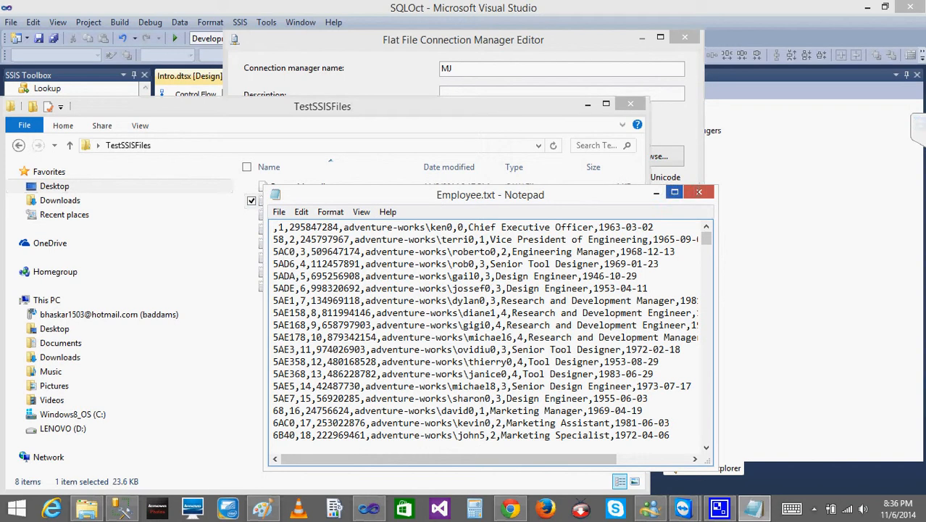
left_click(699, 192)
double_click(290, 244)
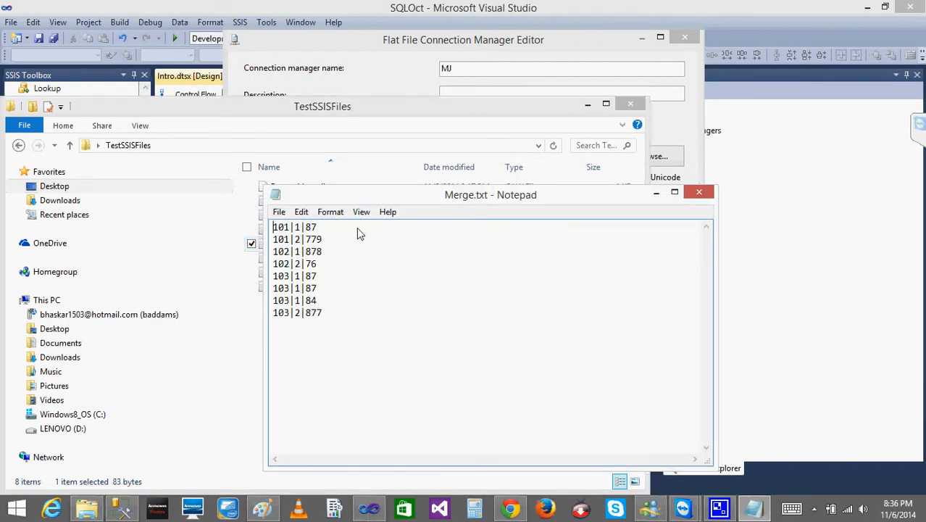
left_click(698, 192)
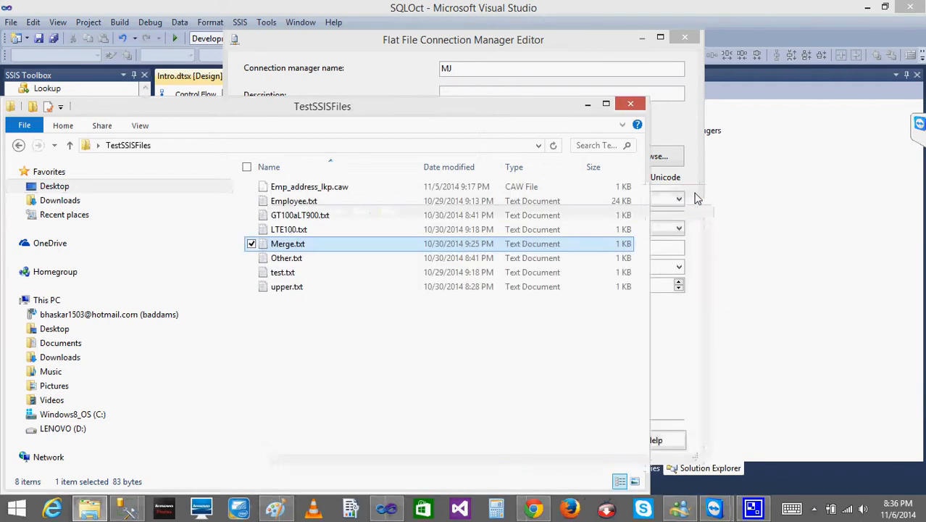
left_click(587, 106)
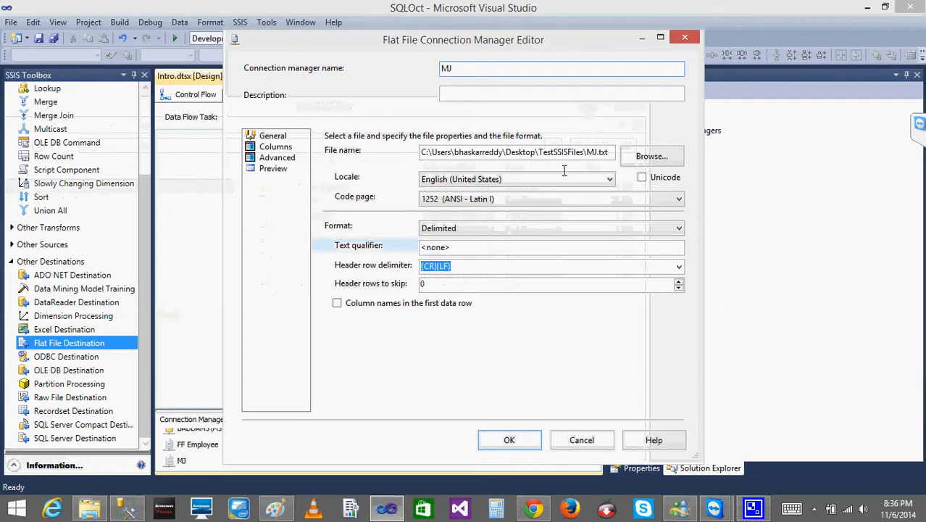
left_click(580, 440)
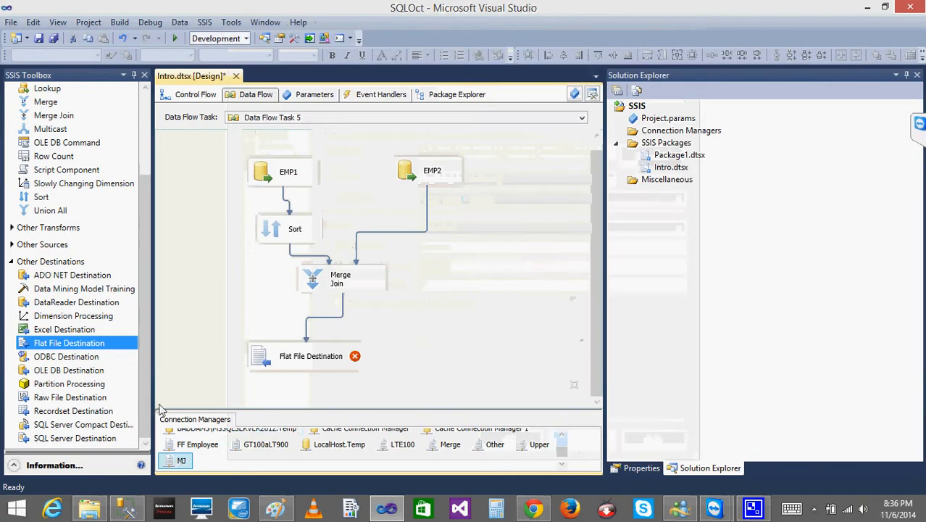
- Enable column names in the first data row for the MJ connection manager and apply the change
double_click(181, 462)
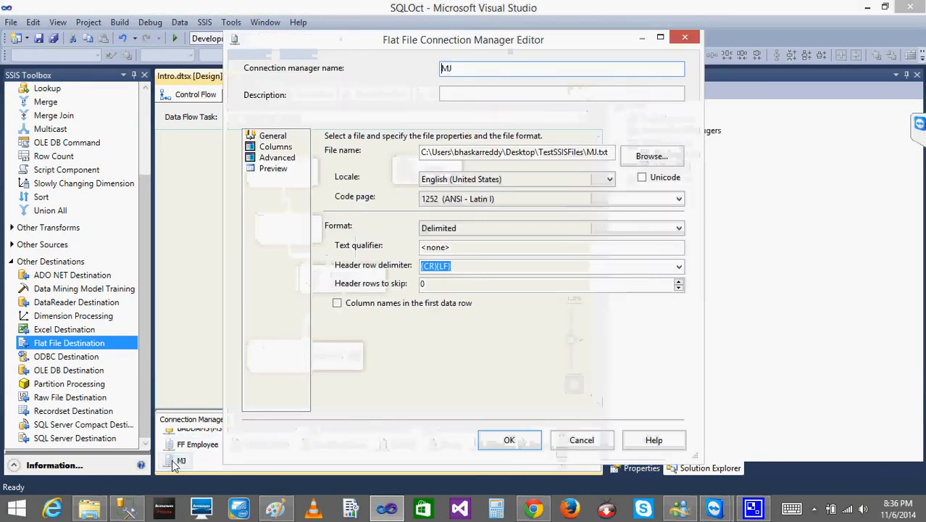
left_click(338, 304)
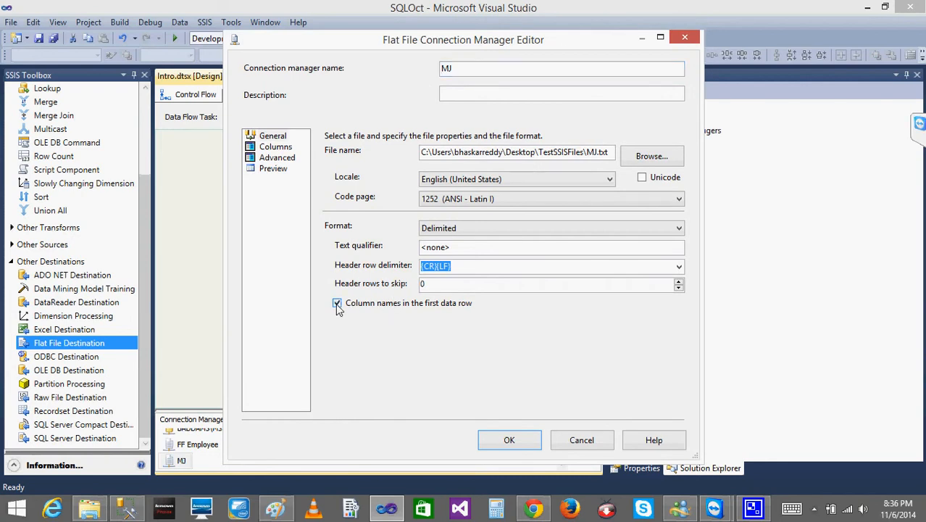
left_click(510, 440)
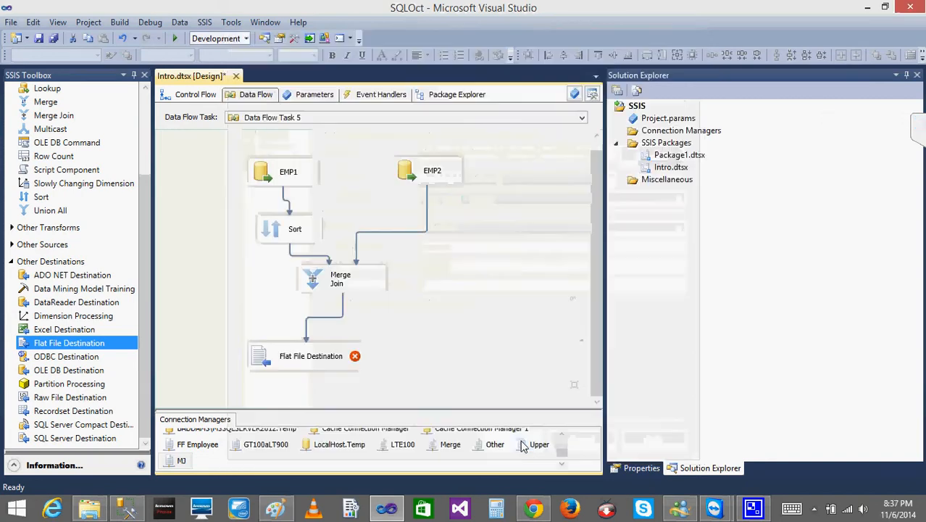
- Open the Flat File Destination's column mappings and accept ID_Left to ID_Left and ID_Right to ID_Right
double_click(274, 367)
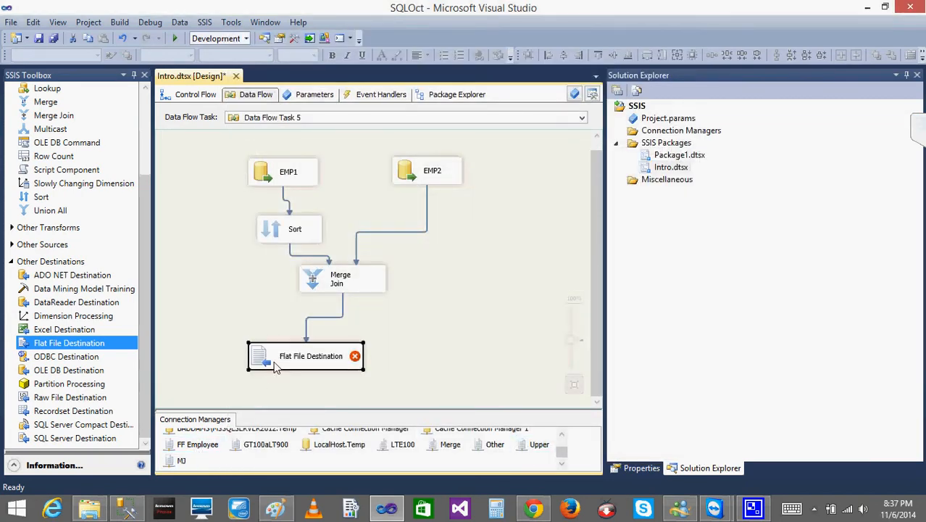
left_click(225, 105)
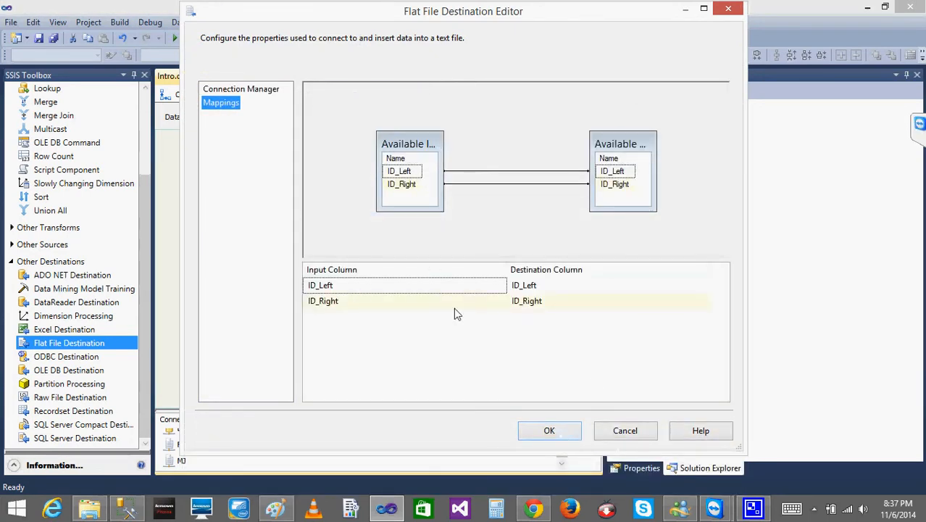
left_click(542, 435)
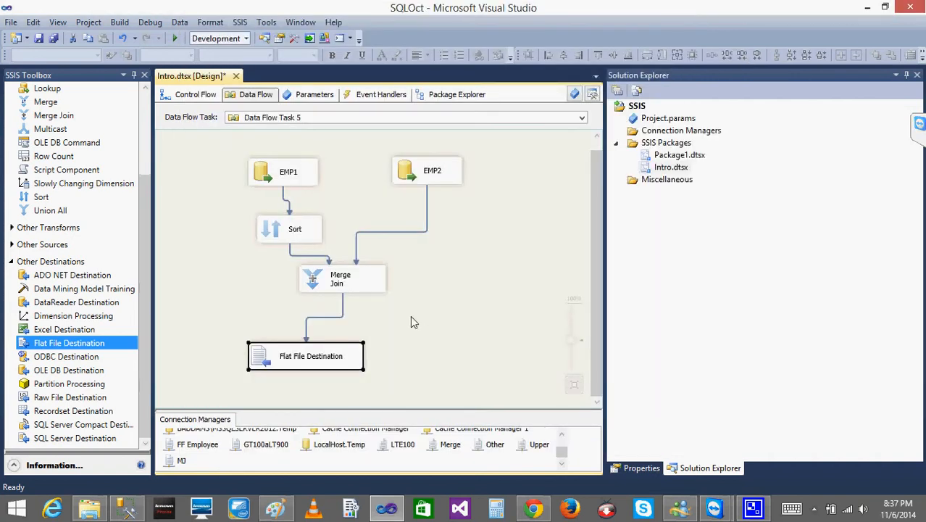
left_click(411, 317)
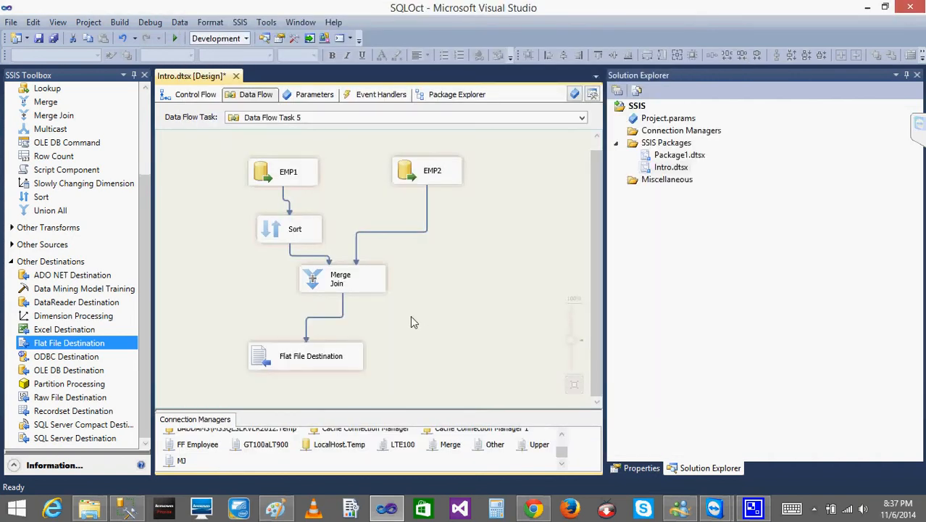
- Enable a data viewer on the path from Merge Join to Flat File Destination and run the package
right_click(343, 304)
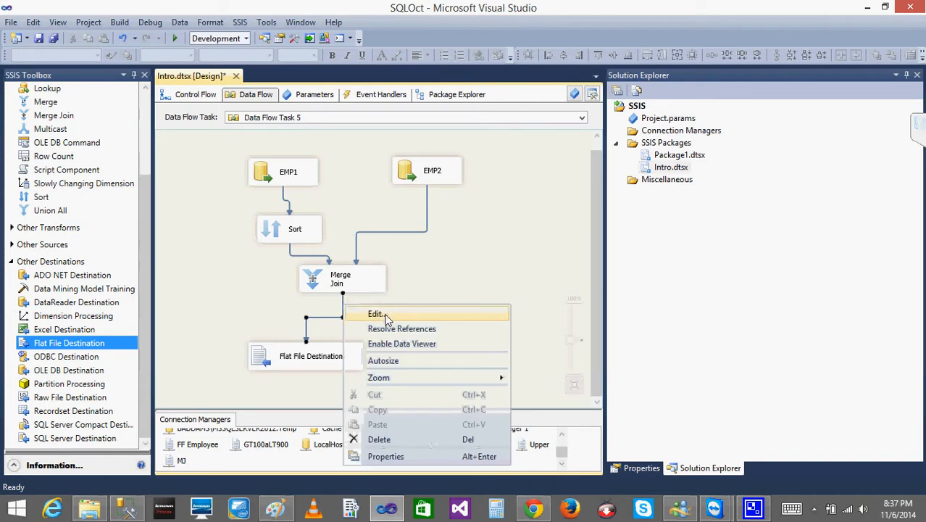
left_click(407, 345)
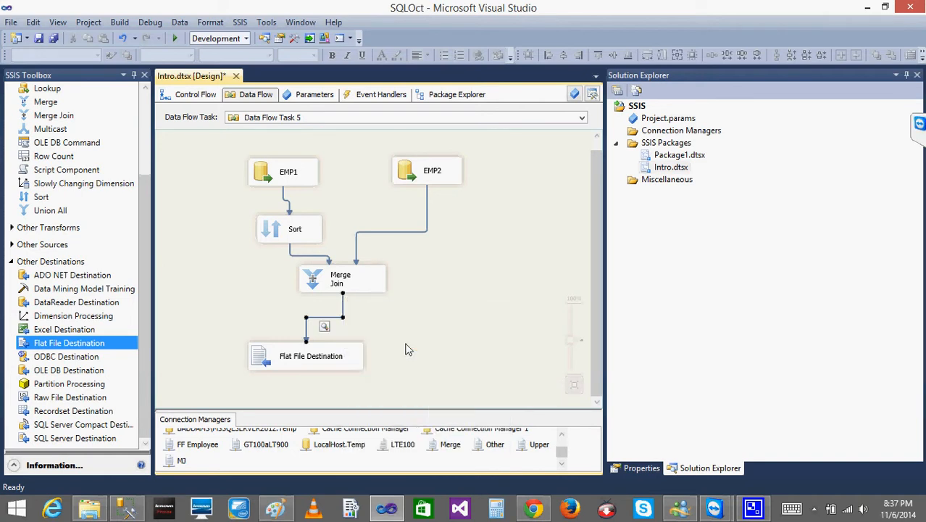
left_click(335, 337)
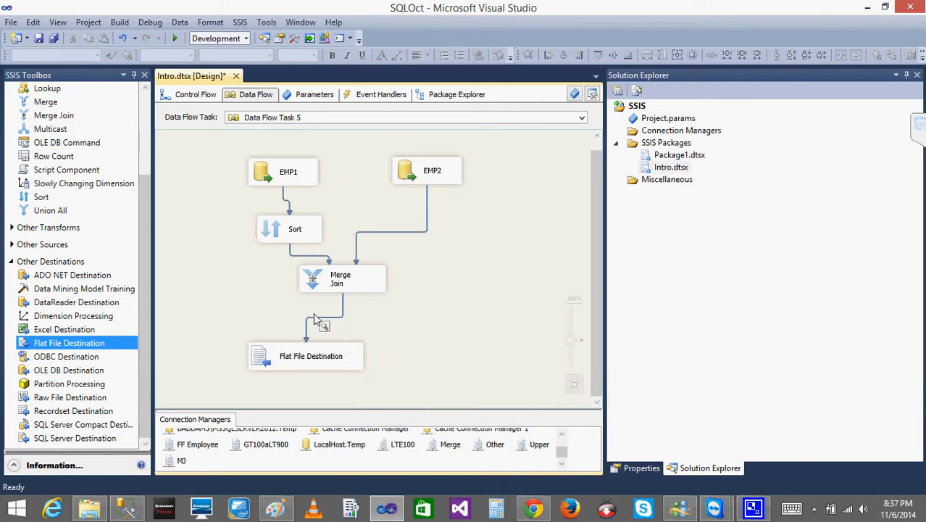
left_click(176, 41)
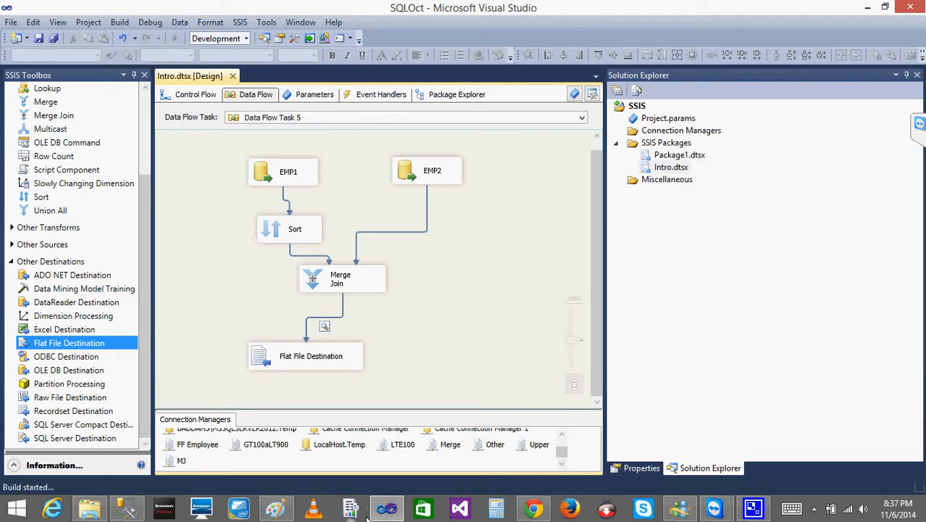
- Check the emp1 and emp2 ID lists in the Paint sketch, then return to Visual Studio to compare the Merge Join data viewer's rows
left_click(275, 509)
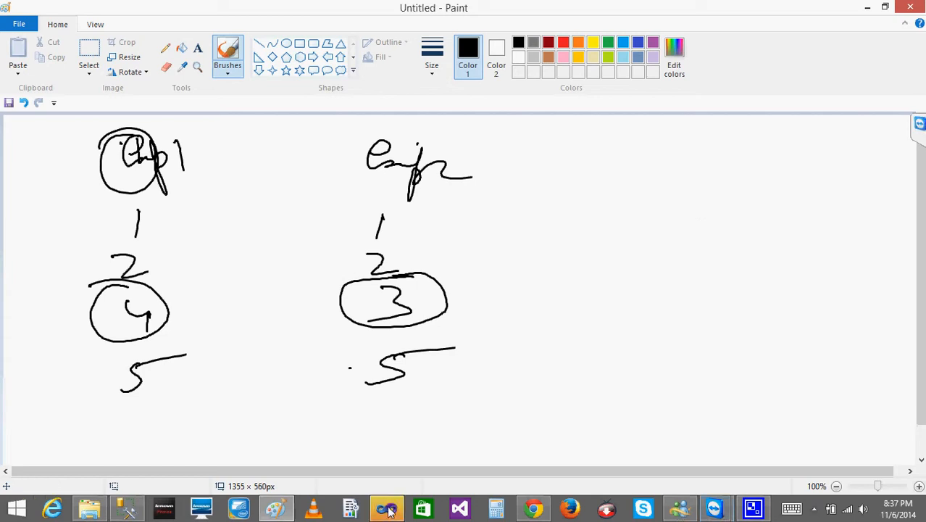
mouse_move(387, 509)
left_click(392, 432)
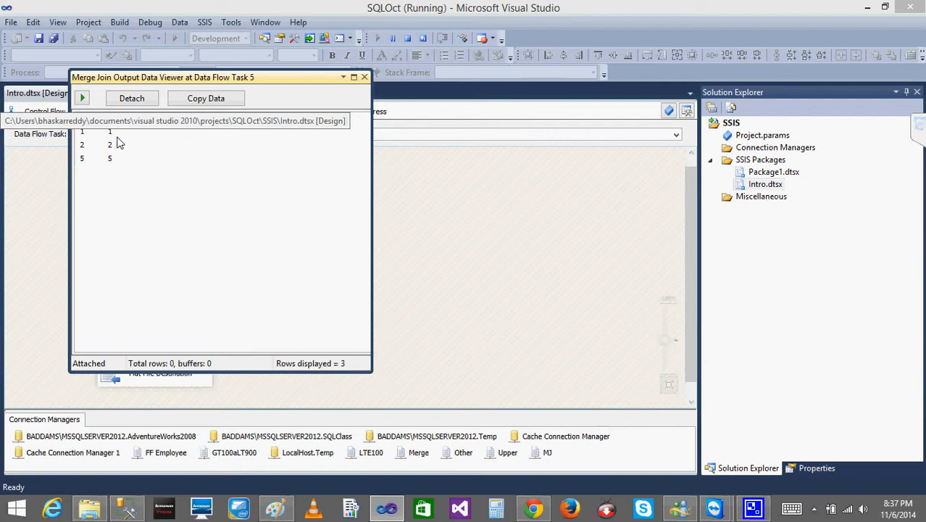
left_click(344, 77)
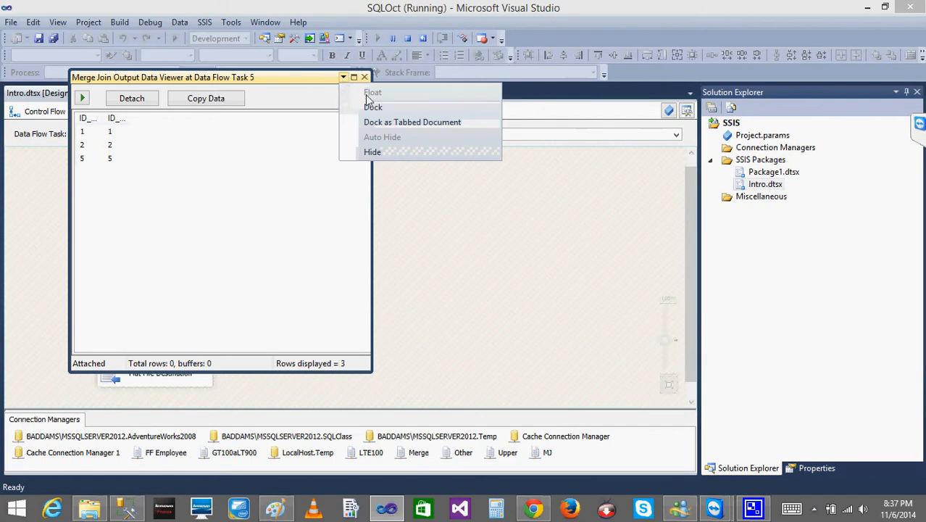
- Switch to Paint and draw a large loop around both ID lists and a circled 4 between the emp1 and emp2 headings
left_click(275, 507)
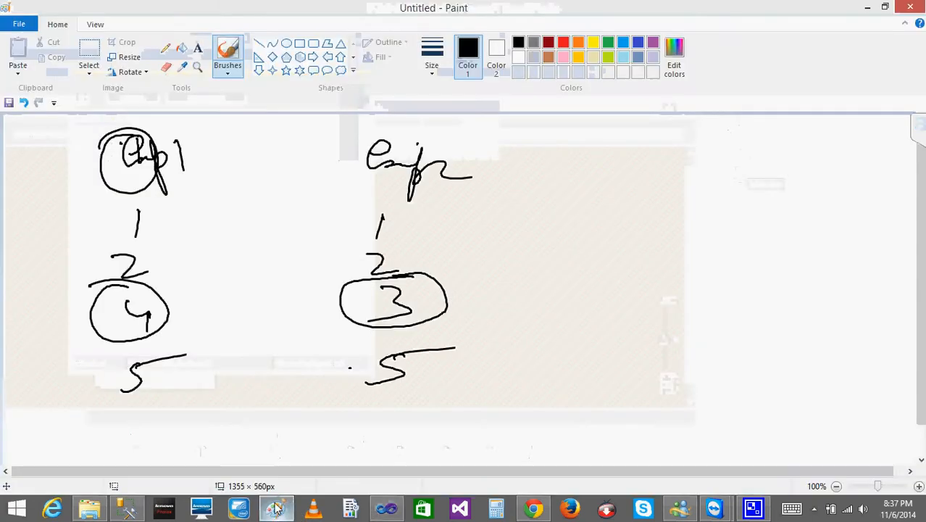
mouse_move(141, 205)
left_mouse_down()
mouse_move(113, 207)
mouse_move(358, 469)
mouse_move(528, 360)
mouse_move(442, 234)
mouse_move(346, 197)
mouse_move(142, 206)
left_mouse_up()
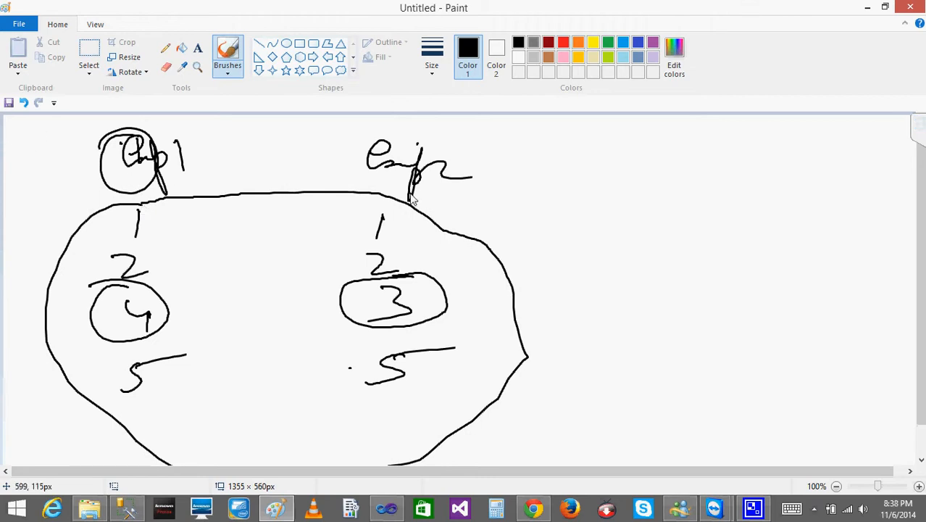
left_click(463, 282)
left_click_drag(229, 152, 250, 180)
mouse_move(237, 144)
left_mouse_down()
mouse_move(271, 139)
mouse_move(221, 148)
left_mouse_up()
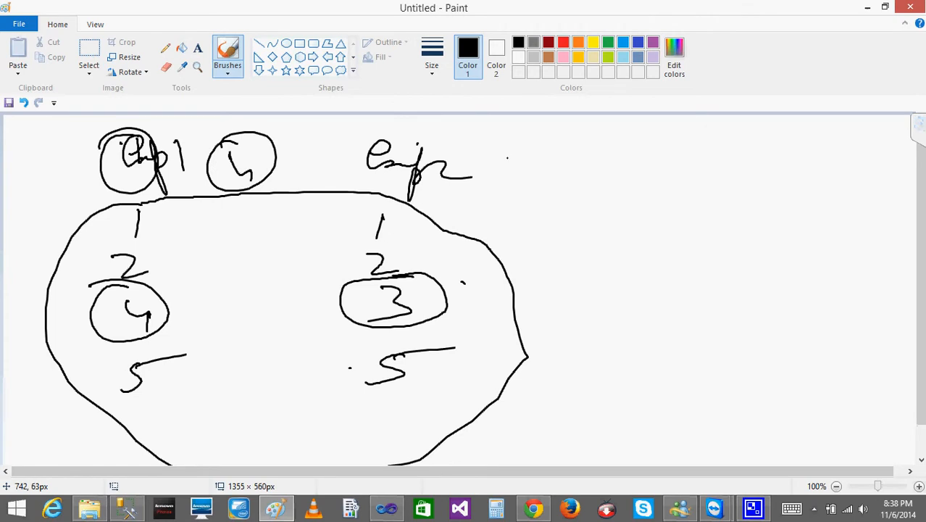
- Switch back to Visual Studio, widen the Merge Join data viewer's columns to read their names, and close the viewer
left_click(387, 509)
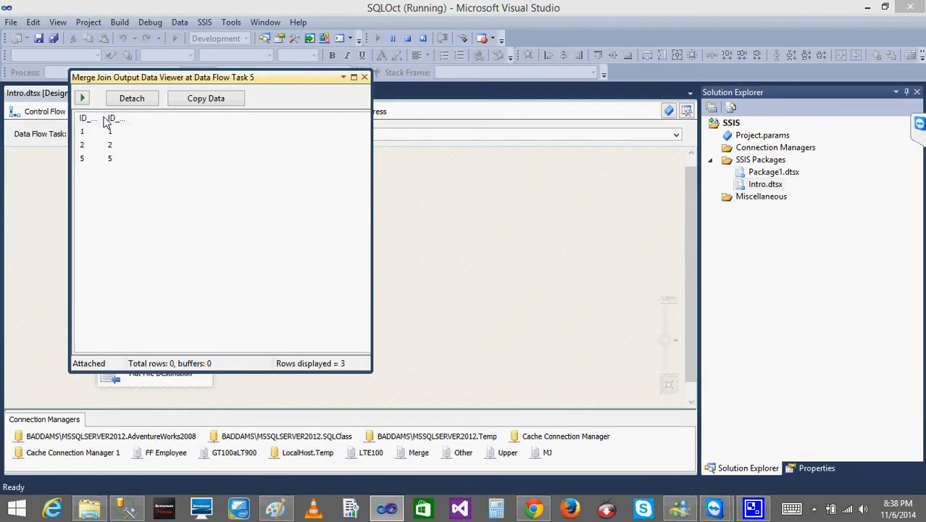
left_click_drag(105, 122, 194, 125)
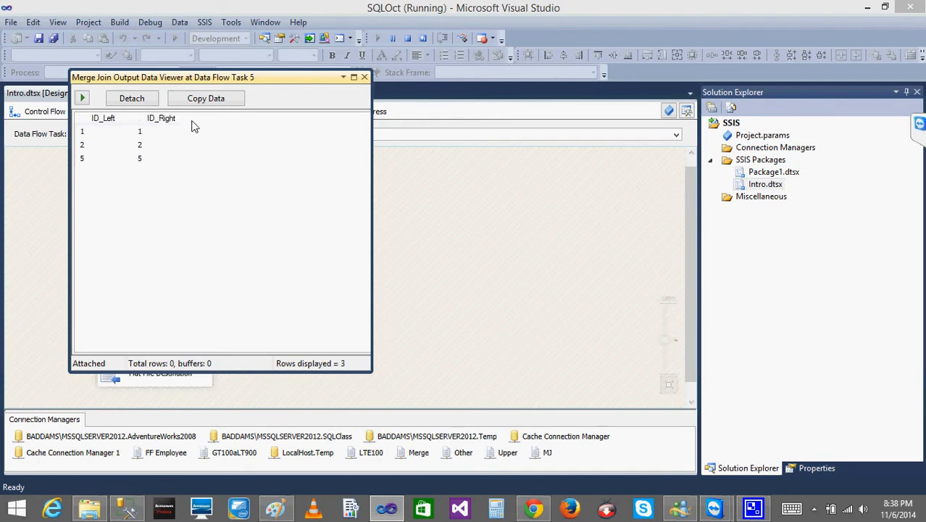
left_click(365, 76)
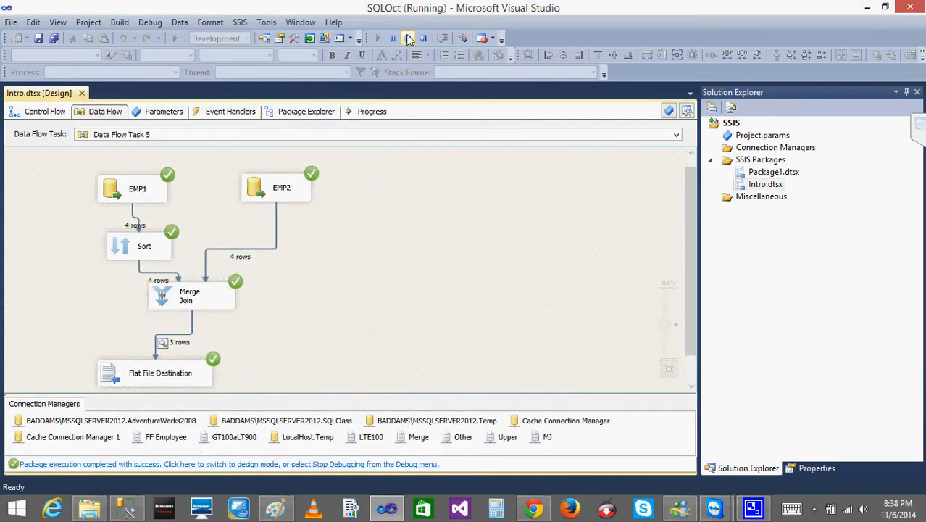
- Stop the package run and review the Merge Join's join type and key columns without changing them
left_click(408, 40)
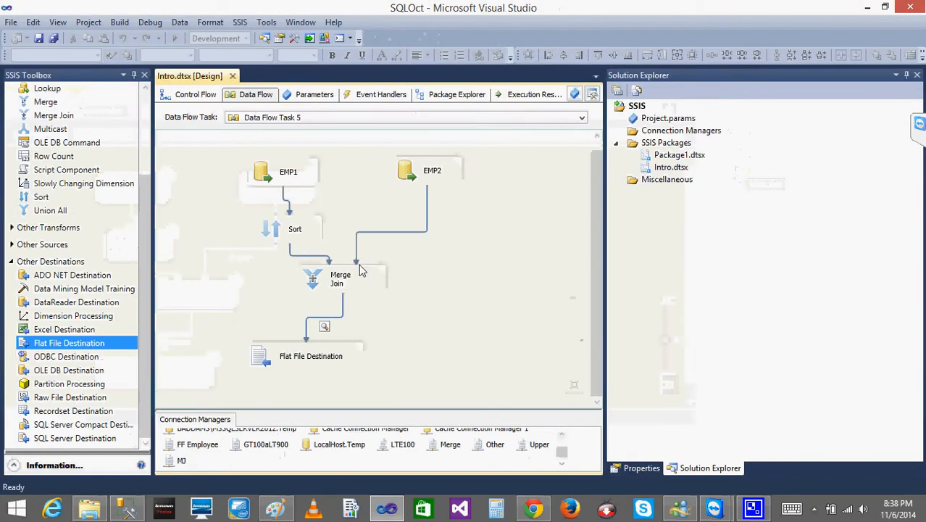
double_click(322, 281)
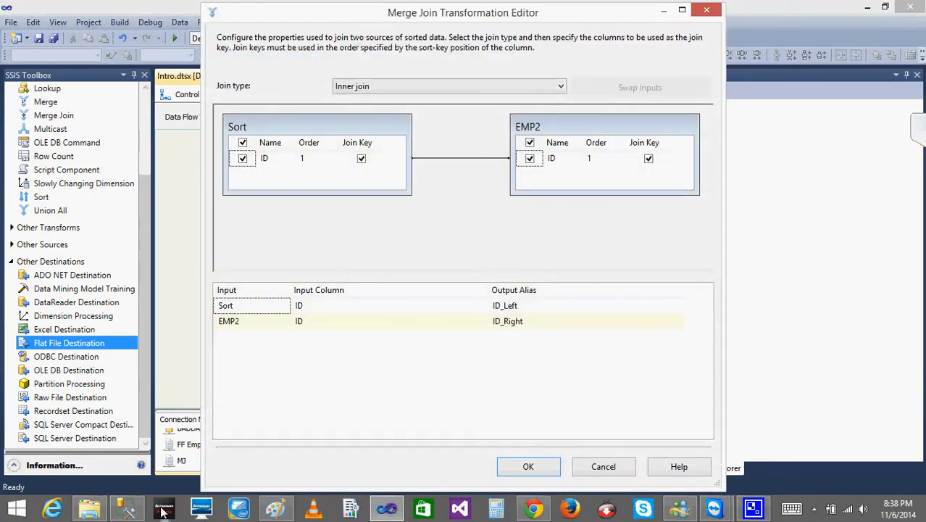
left_click(601, 469)
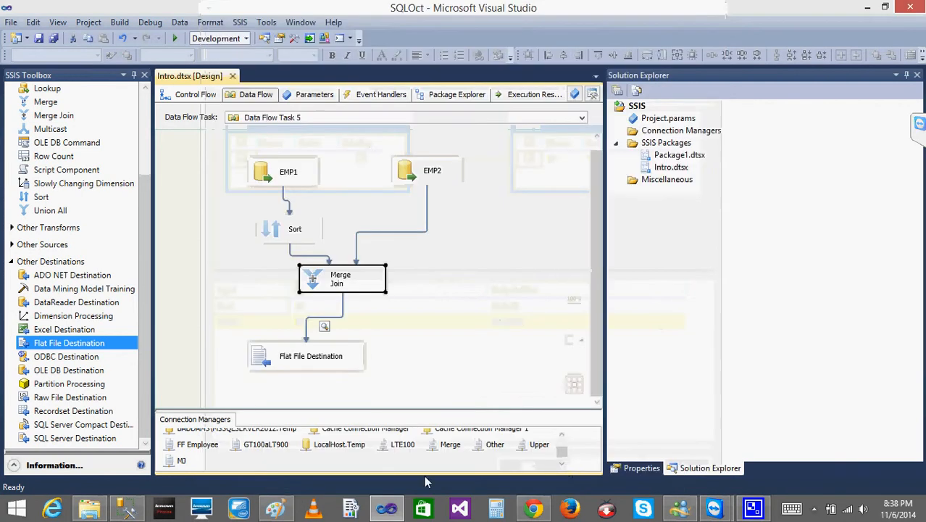
- Switch to Paint and handwrite two result columns headed emp1 Id and emp2 Id beside the looped ID lists
left_click(276, 509)
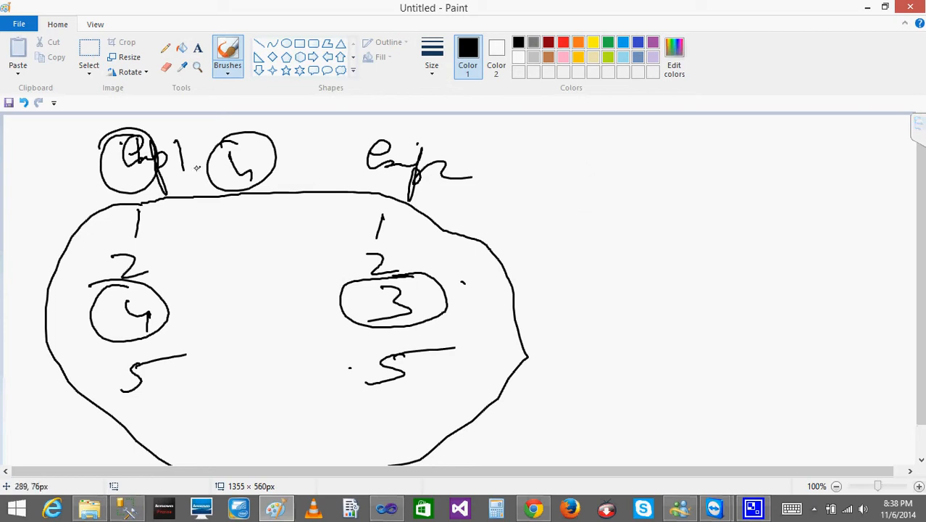
mouse_move(589, 197)
left_mouse_down()
mouse_move(584, 217)
mouse_move(609, 194)
left_mouse_up()
left_click_drag(562, 218, 589, 218)
left_click_drag(636, 191, 620, 220)
left_click_drag(612, 211, 630, 220)
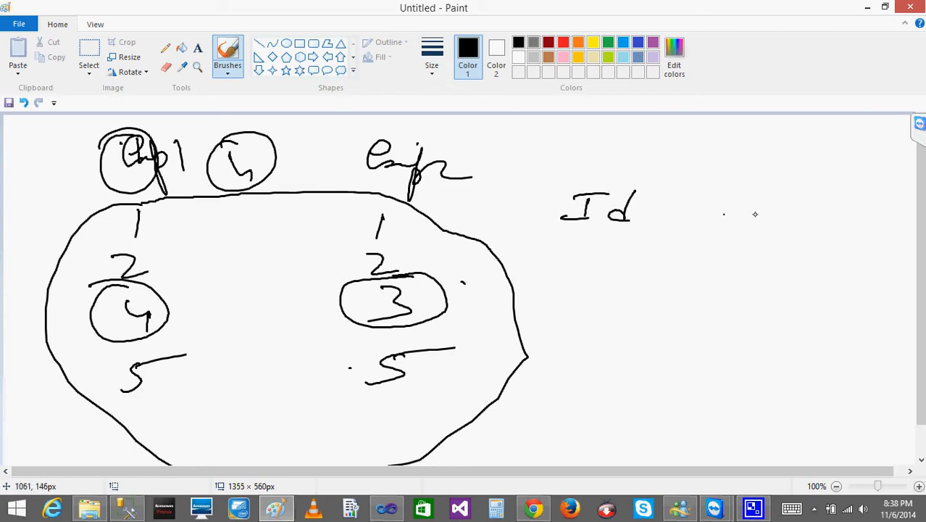
left_click(759, 210)
left_click_drag(769, 209, 762, 225)
mouse_move(753, 204)
left_mouse_down()
mouse_move(779, 203)
mouse_move(769, 226)
left_mouse_up()
left_click_drag(818, 201, 809, 228)
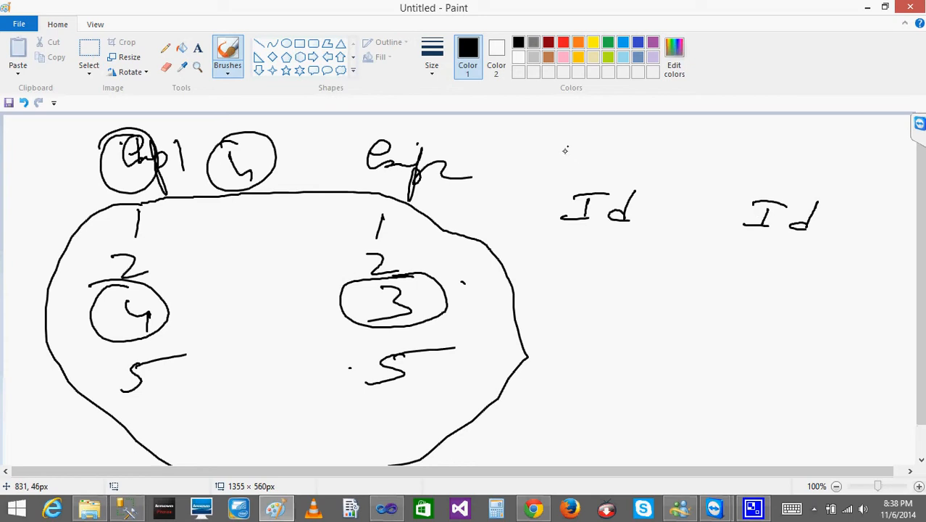
mouse_move(565, 150)
left_mouse_down()
mouse_move(558, 162)
mouse_move(596, 166)
mouse_move(601, 181)
mouse_move(622, 173)
left_mouse_up()
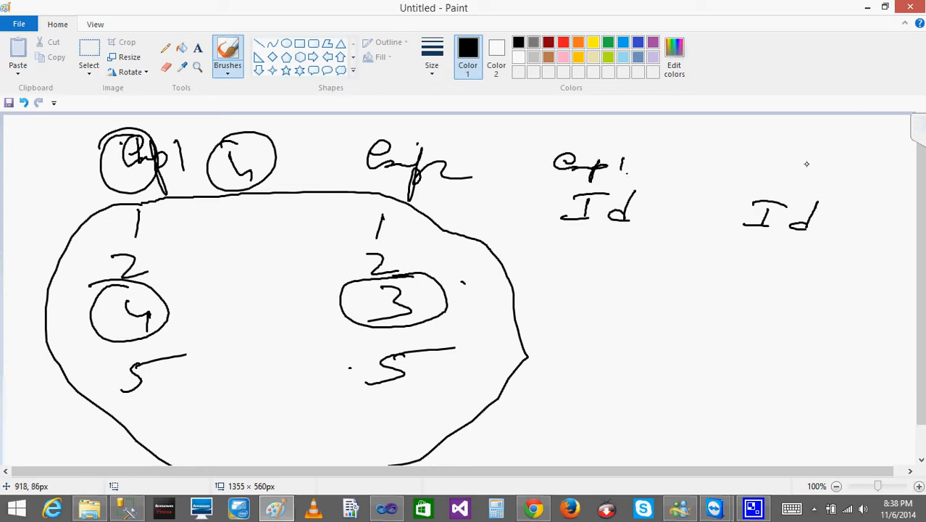
mouse_move(773, 166)
left_mouse_down()
mouse_move(782, 177)
mouse_move(845, 179)
left_mouse_up()
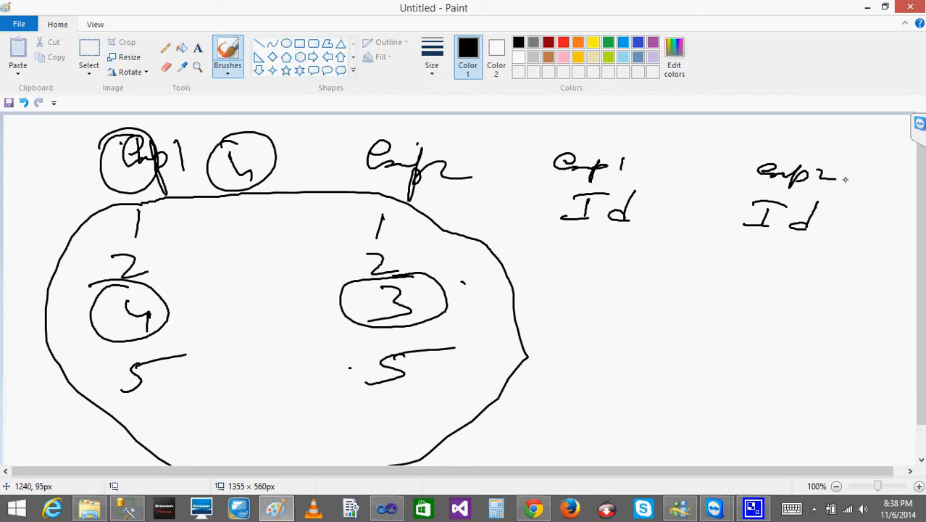
- Handwrite the matching rows 1, 2 and 5 under both the emp1 and emp2 Id headings
left_click_drag(599, 253, 601, 276)
left_click_drag(780, 264, 776, 275)
left_click_drag(570, 312, 609, 331)
left_click_drag(750, 328, 774, 341)
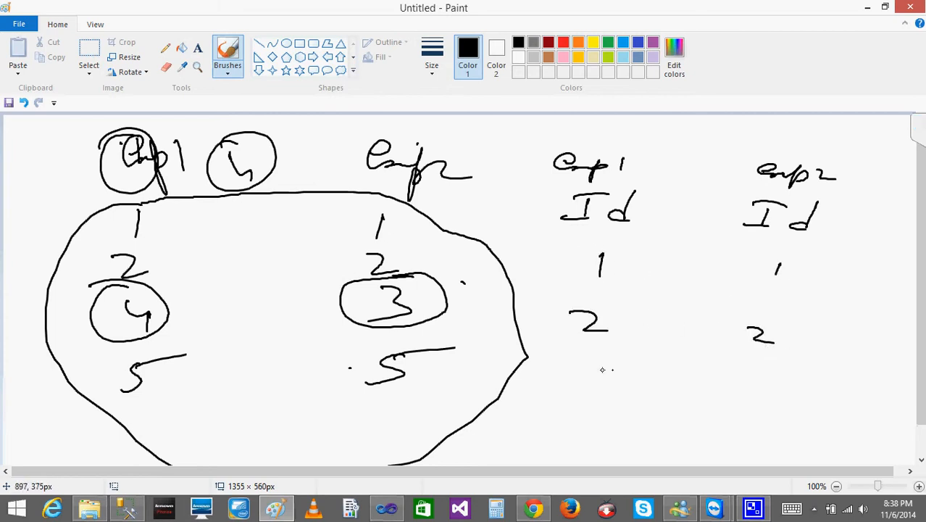
left_click_drag(603, 365, 584, 392)
left_click_drag(606, 371, 642, 370)
left_click_drag(751, 386, 731, 403)
left_click_drag(747, 391, 790, 389)
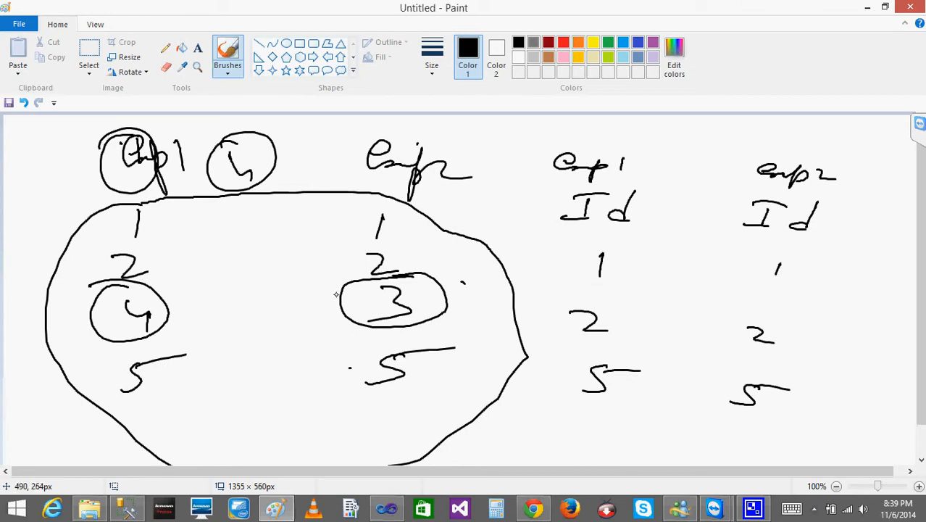
- Write a row with 4 under emp1 and NULL under emp2 between rows 2 and 5, and scribble it out
left_click_drag(584, 344, 604, 352)
left_click_drag(596, 344, 594, 362)
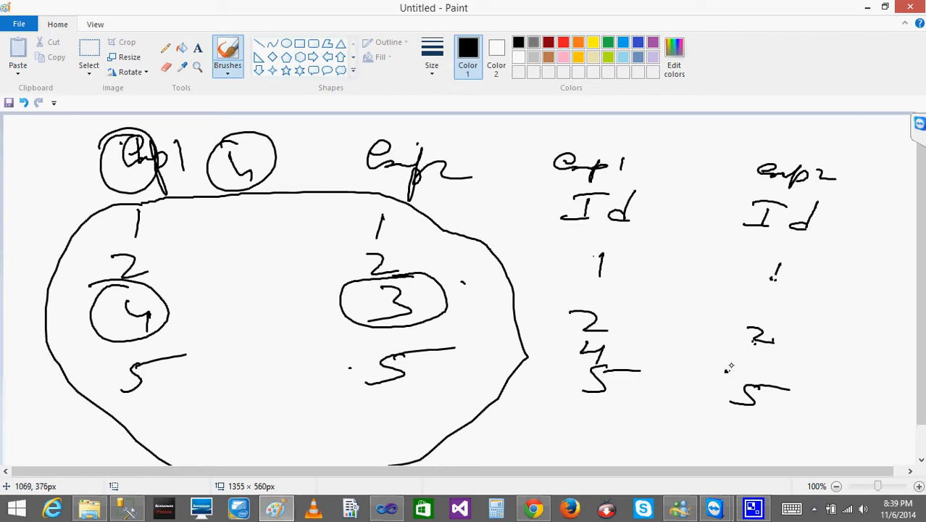
mouse_move(728, 369)
left_mouse_down()
mouse_move(760, 356)
mouse_move(809, 363)
mouse_move(762, 355)
mouse_move(753, 373)
mouse_move(763, 346)
mouse_move(766, 360)
left_mouse_up()
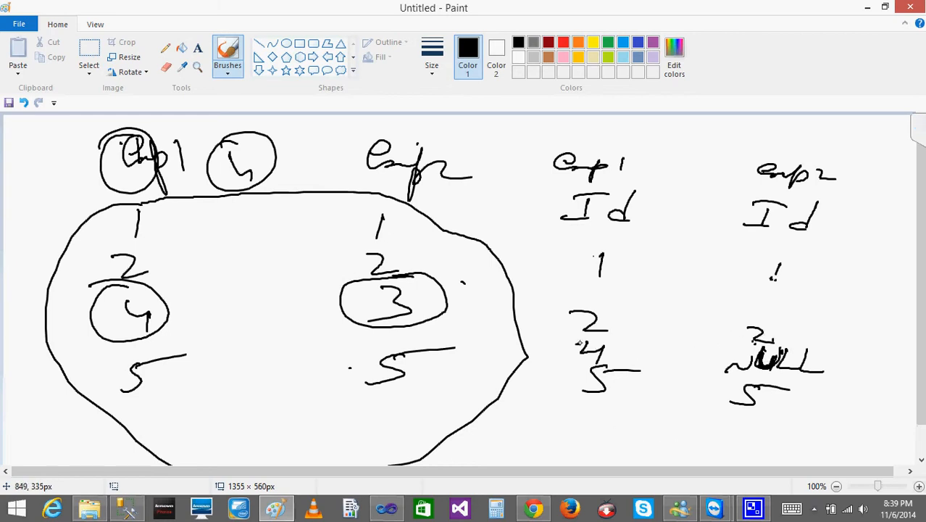
mouse_move(579, 343)
left_mouse_down()
mouse_move(826, 372)
mouse_move(571, 353)
mouse_move(594, 349)
left_mouse_up()
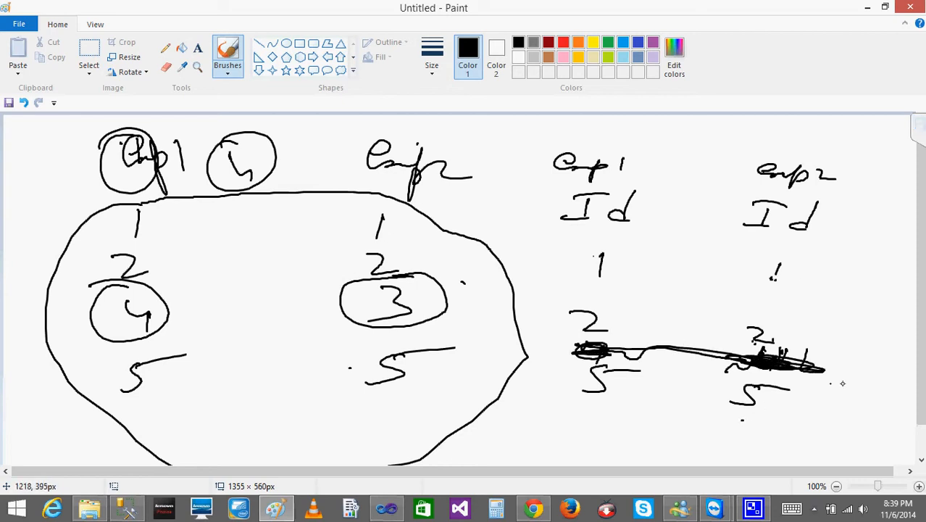
- Write NULL for emp1 and 3 for emp2 beside the scribbled-out row, and add a 4 and NULL row beneath the 5s
mouse_move(843, 364)
left_mouse_down()
mouse_move(861, 375)
mouse_move(839, 387)
left_mouse_up()
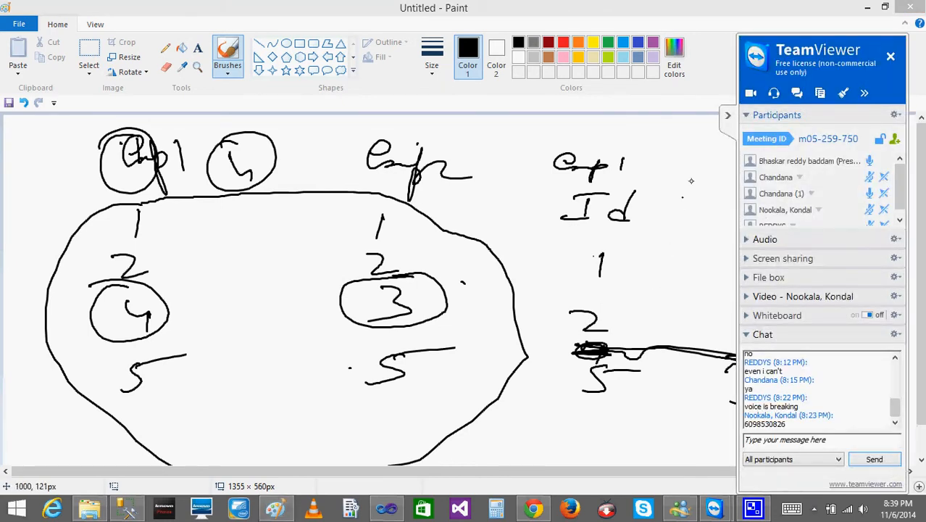
left_click(728, 115)
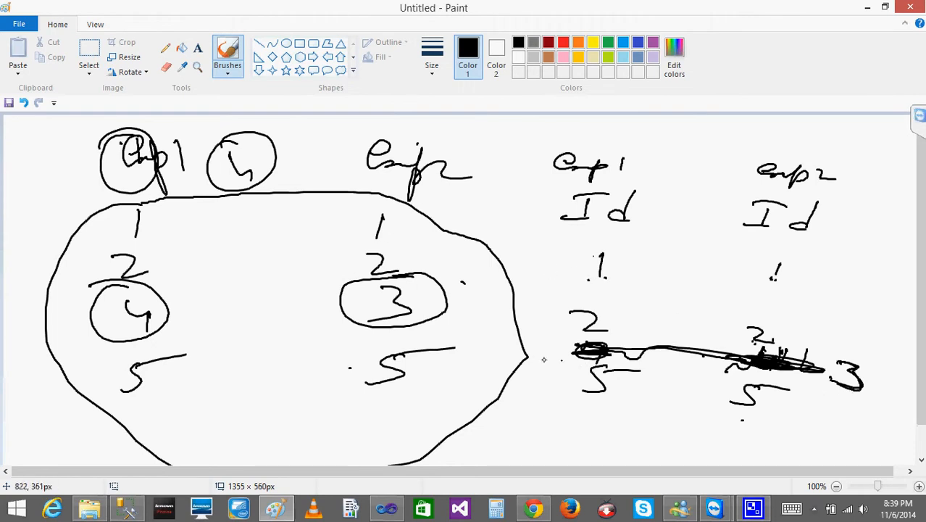
mouse_move(533, 342)
left_mouse_down()
mouse_move(572, 329)
mouse_move(576, 342)
left_mouse_up()
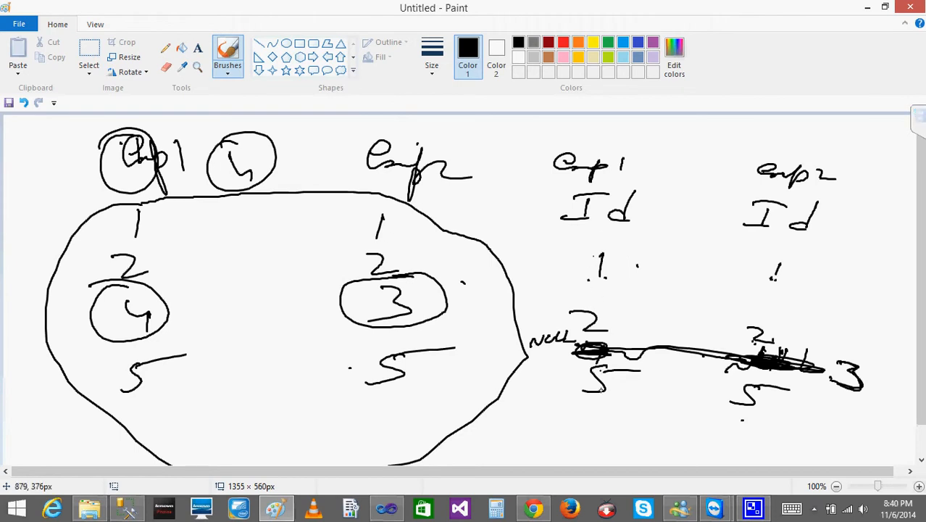
mouse_move(587, 408)
left_mouse_down()
mouse_move(605, 418)
mouse_move(594, 436)
left_mouse_up()
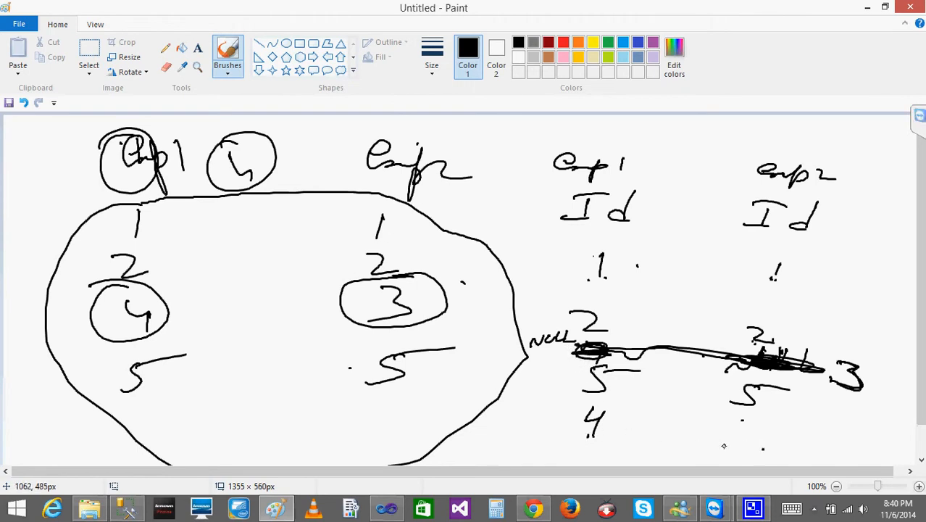
mouse_move(724, 446)
left_mouse_down()
mouse_move(781, 440)
mouse_move(814, 459)
left_mouse_up()
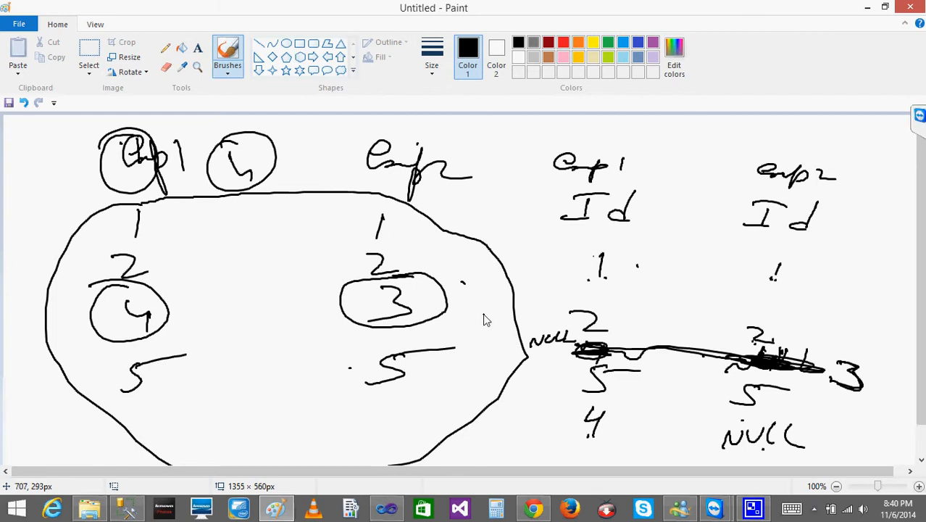
- Trace over the 4 in the original emp1 list and loop it several times with heavy brush strokes
mouse_move(140, 275)
left_mouse_down()
mouse_move(94, 312)
mouse_move(161, 281)
mouse_move(109, 342)
mouse_move(128, 293)
mouse_move(160, 326)
mouse_move(135, 320)
mouse_move(161, 350)
left_mouse_up()
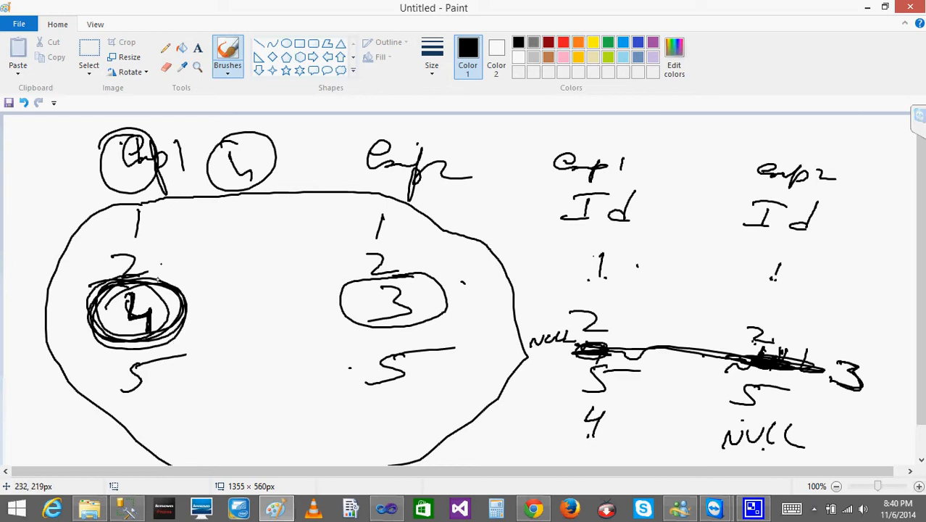
mouse_move(147, 290)
left_mouse_down()
mouse_move(158, 316)
mouse_move(99, 319)
mouse_move(143, 303)
left_mouse_up()
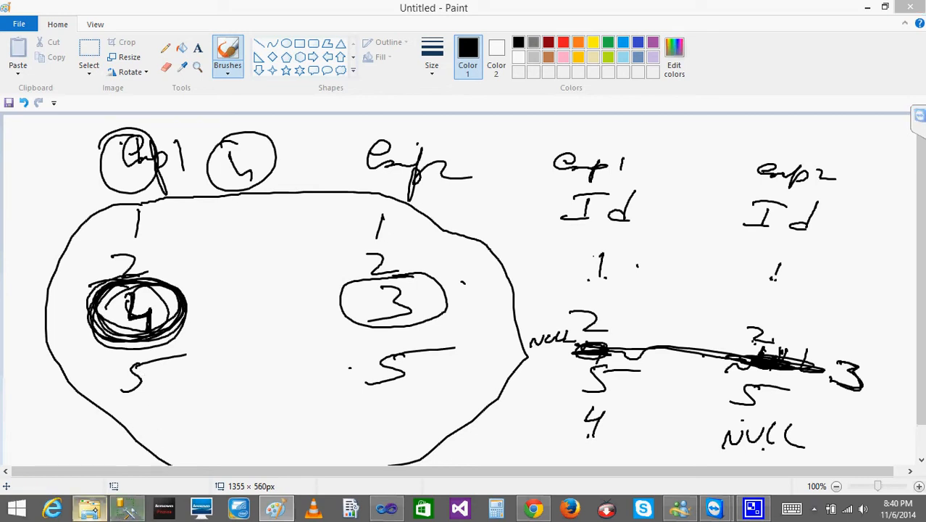
- Open MJ.txt from the TestSSISFiles folder in Notepad, examine its ID_Left and ID_Right rows, and close it
left_click(90, 508)
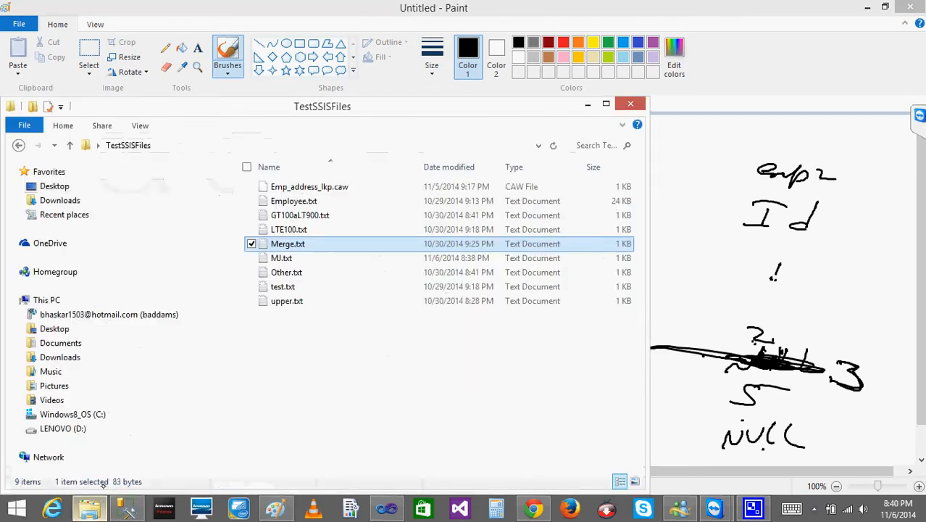
double_click(279, 258)
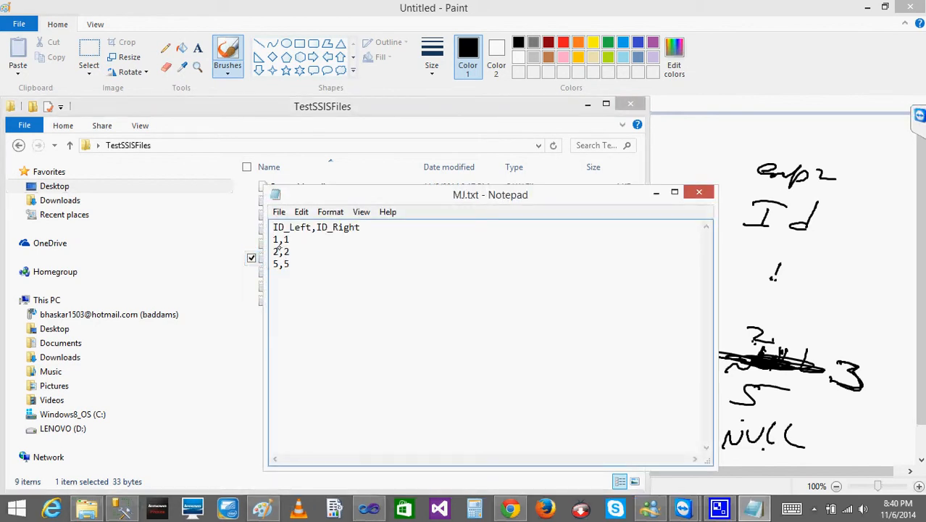
left_click_drag(271, 240, 297, 266)
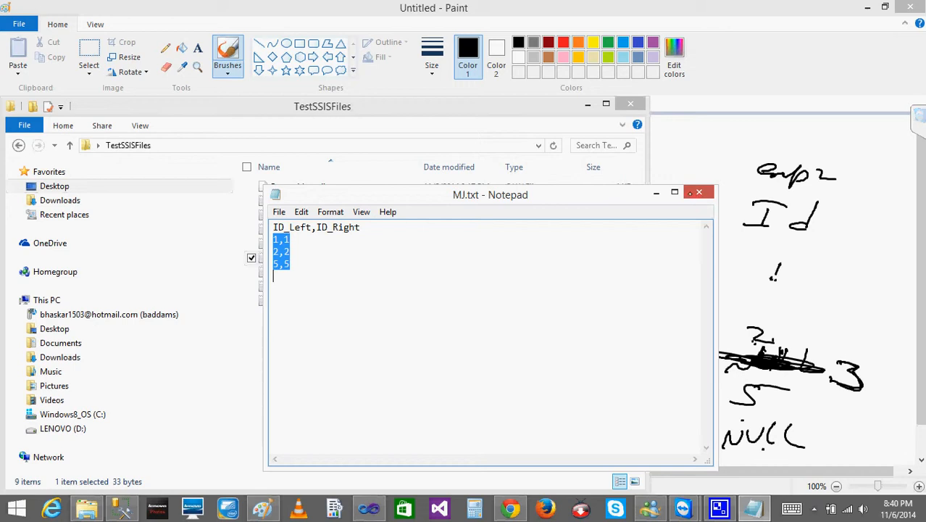
left_click(699, 192)
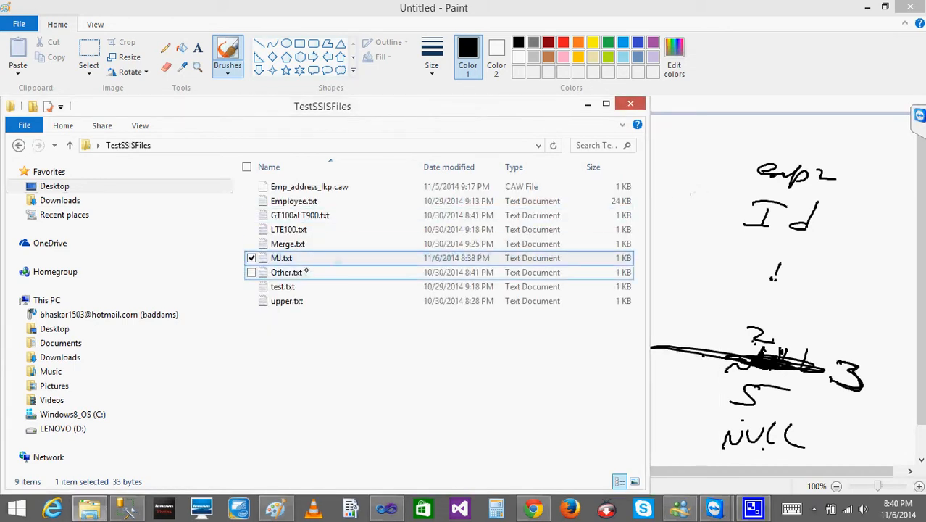
double_click(289, 258)
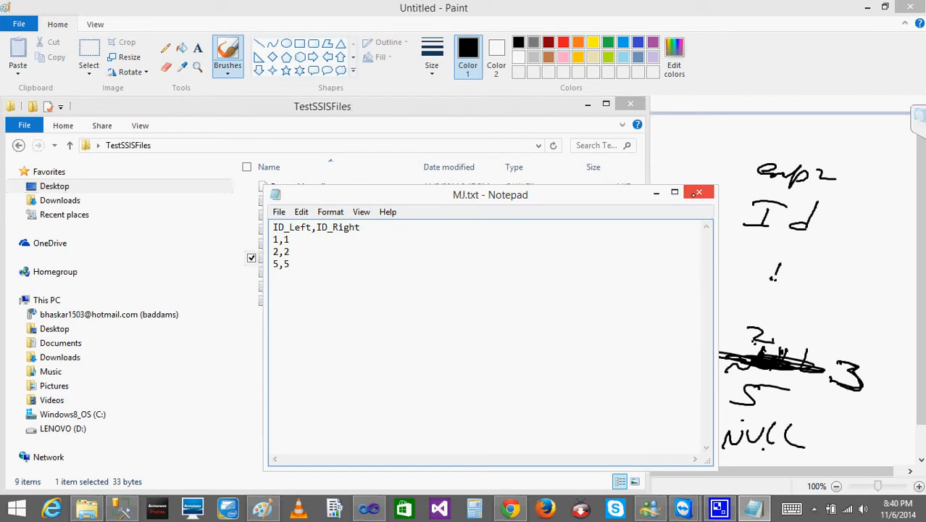
left_click(698, 192)
left_click(697, 195)
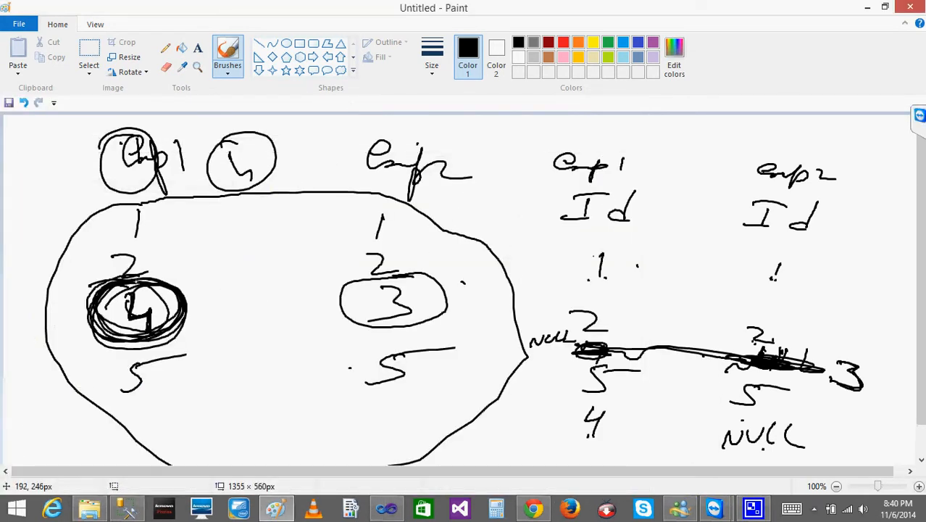
- Return to the Paint sketch and add another loop around the 4 in the original emp1 list
left_click_drag(117, 294, 135, 293)
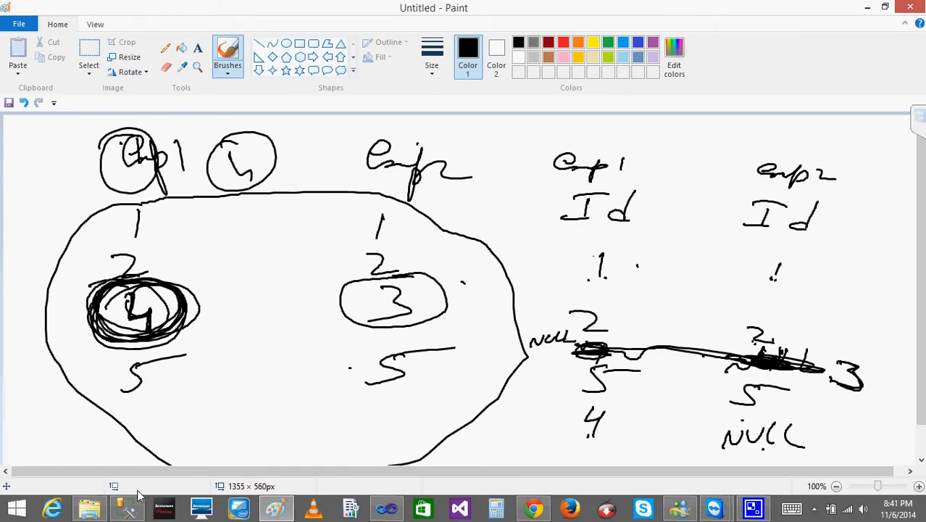
- Switch to Visual Studio and change the Merge Join transformation's join type to Left outer join
left_click(384, 516)
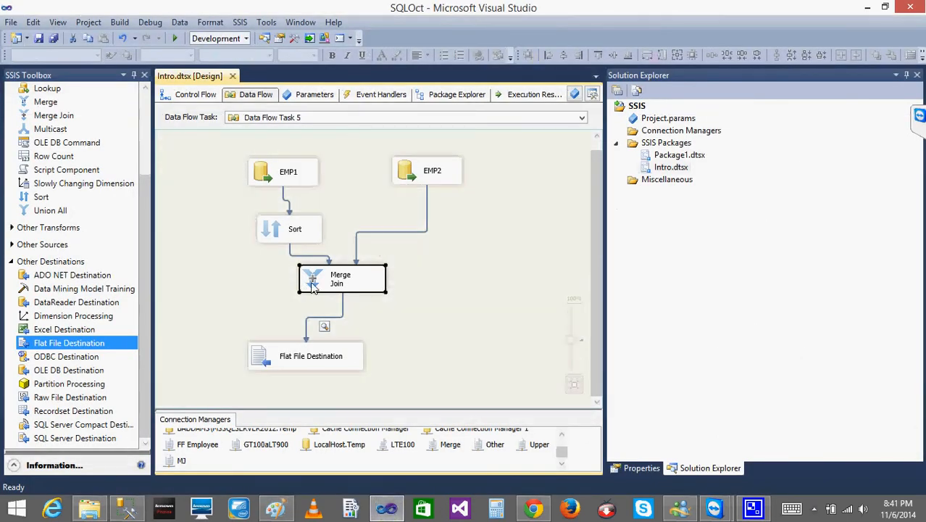
double_click(312, 288)
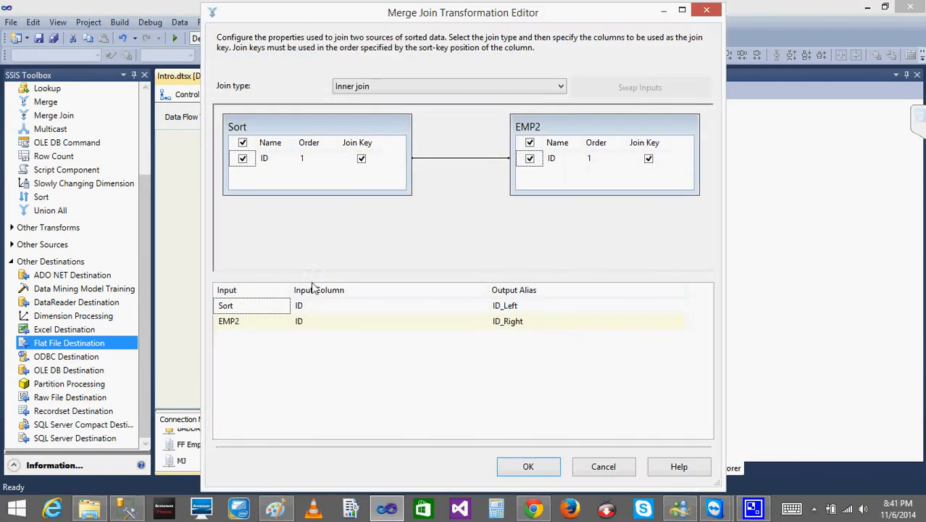
left_click(413, 88)
left_click(377, 111)
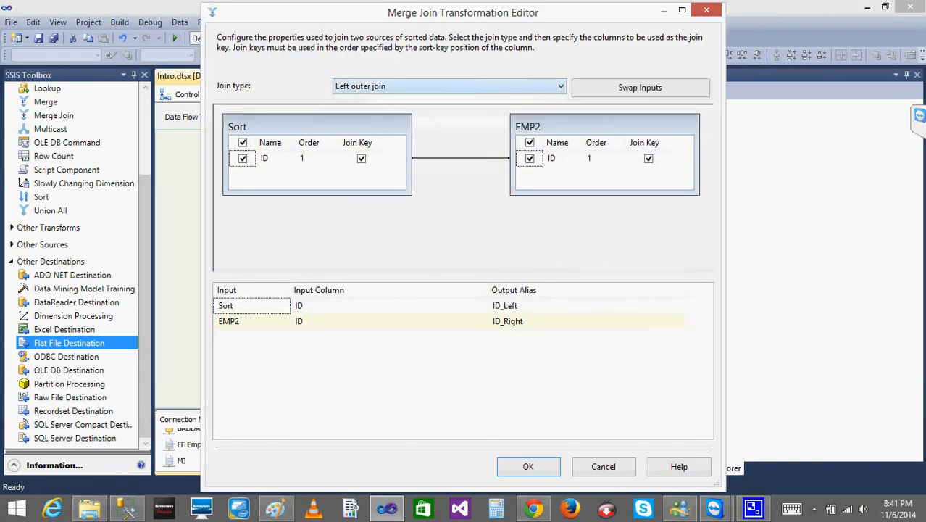
left_click(528, 467)
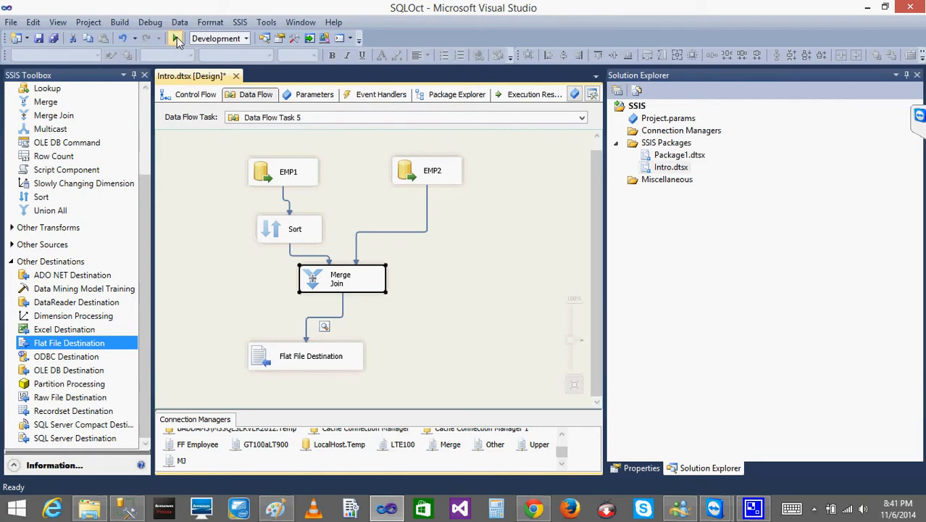
- Run the package with the left outer join, examine the unmatched row in the Merge Join data viewer, and stop debugging
left_click(177, 37)
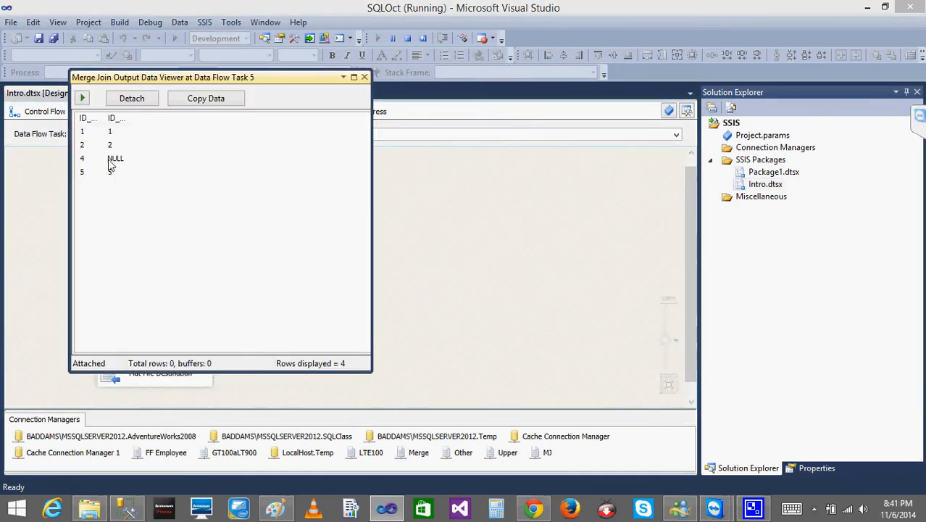
left_click(106, 159)
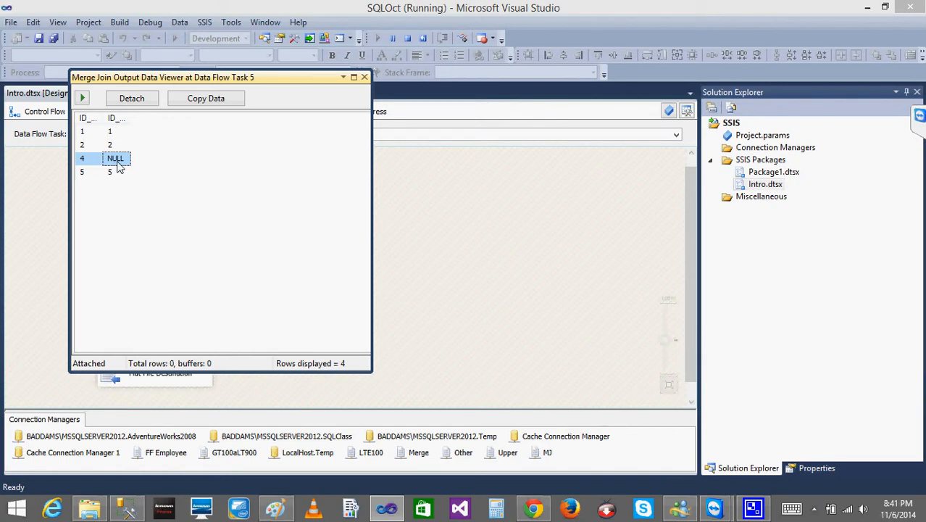
left_click(365, 77)
left_click(407, 38)
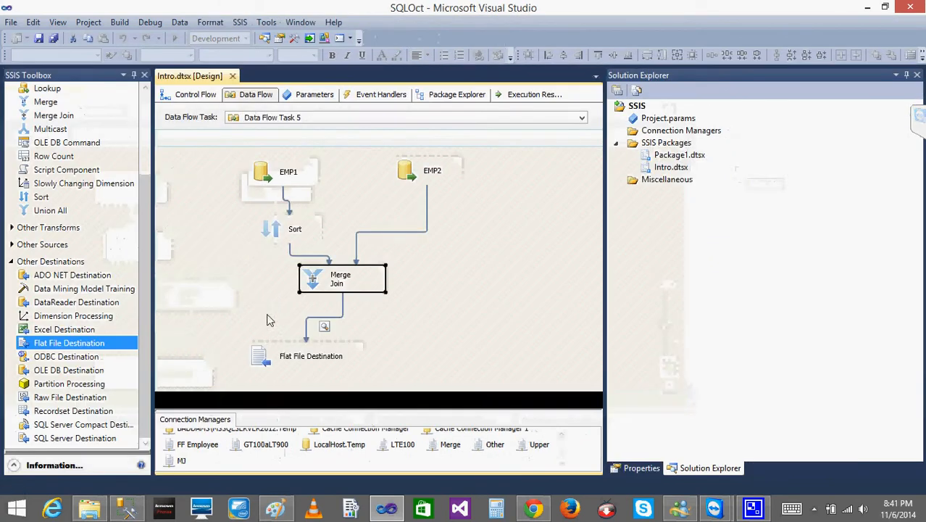
- Replace the path from Merge Join to Flat File Destination with a Conditional Split fed by the Merge Join output
left_click(343, 307)
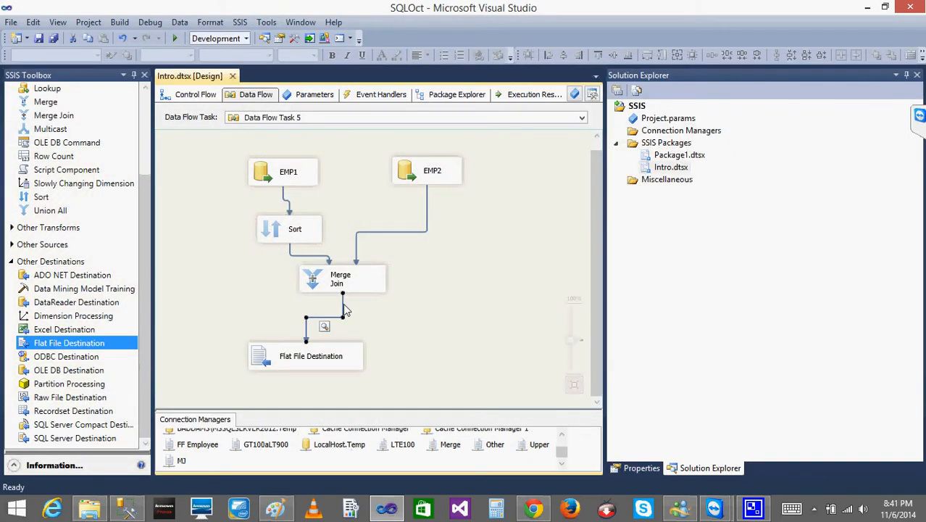
key("Delete")
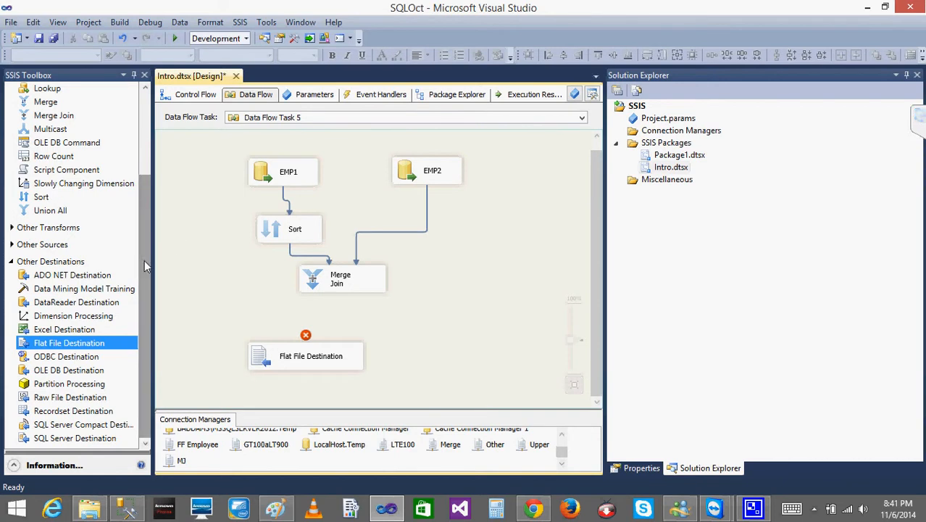
left_click_drag(143, 257, 142, 196)
left_click(65, 142)
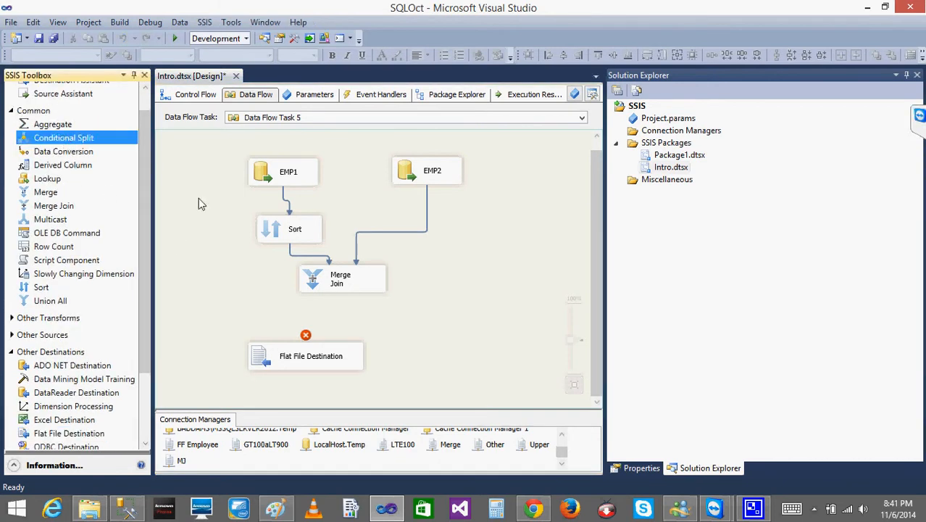
left_click(365, 308)
left_click(330, 287)
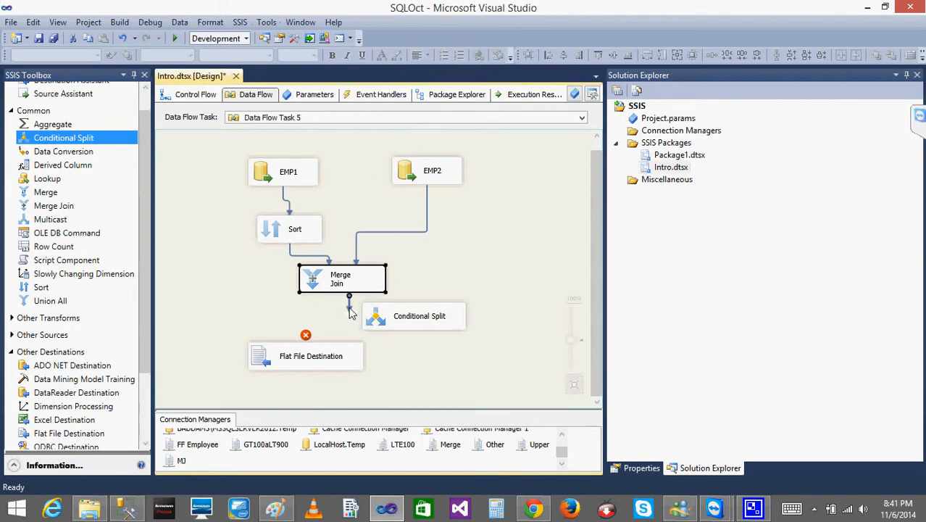
left_click_drag(349, 308, 378, 318)
- Add a Conditional Split case with the condition ISNULL([ID_Right])
double_click(378, 317)
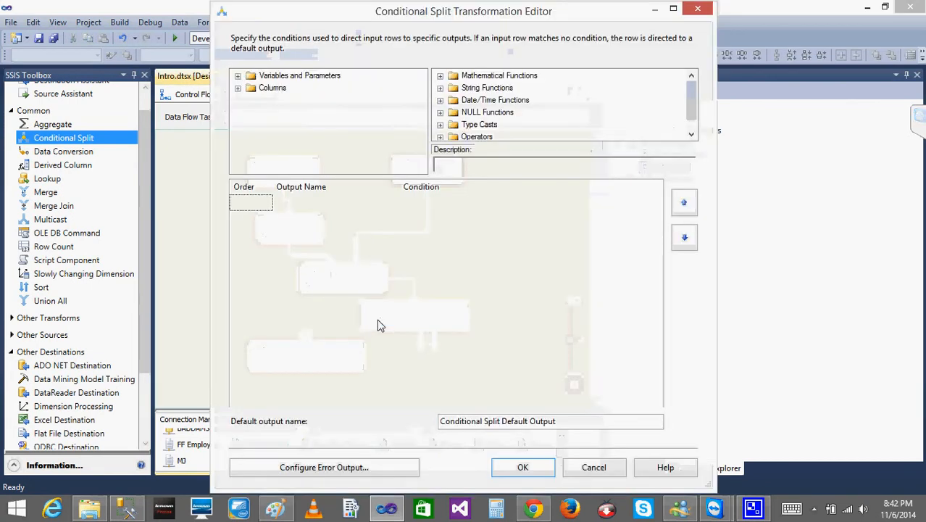
left_click(237, 88)
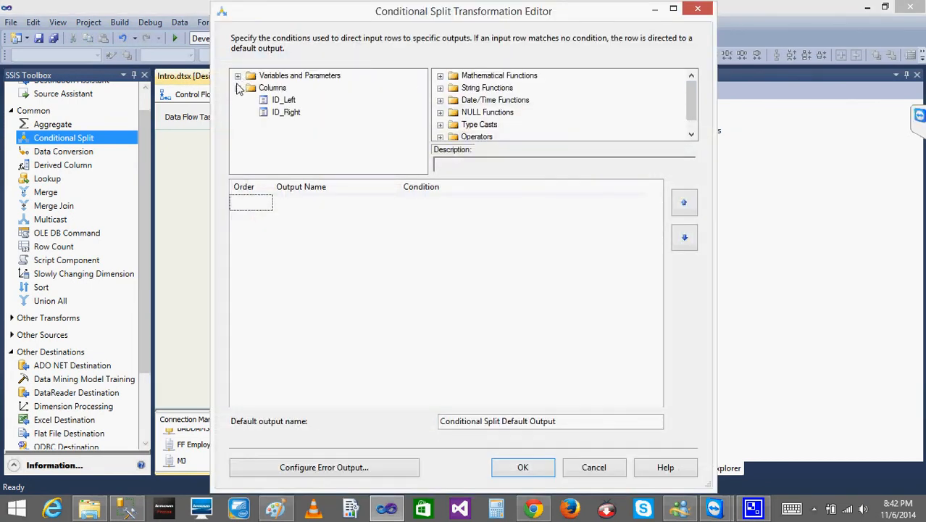
left_click(288, 114)
left_click_drag(288, 118, 432, 213)
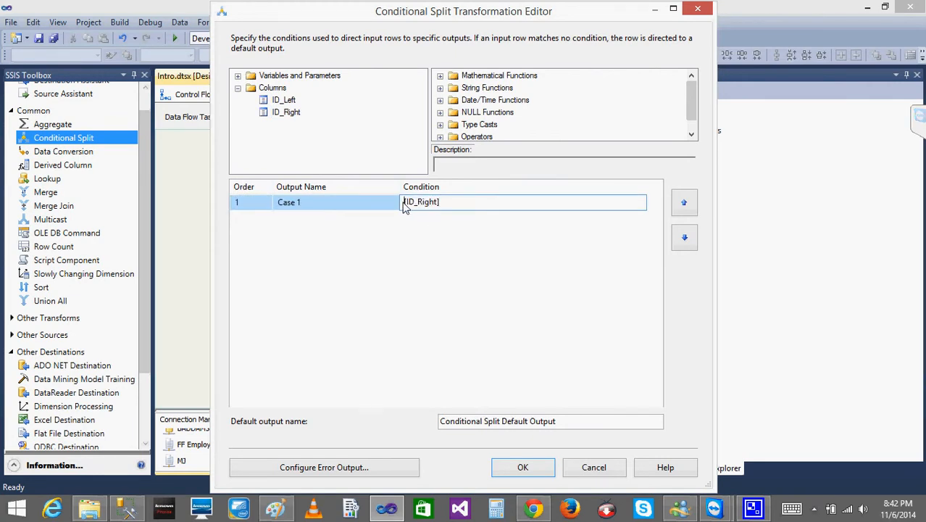
type("ISNULL")
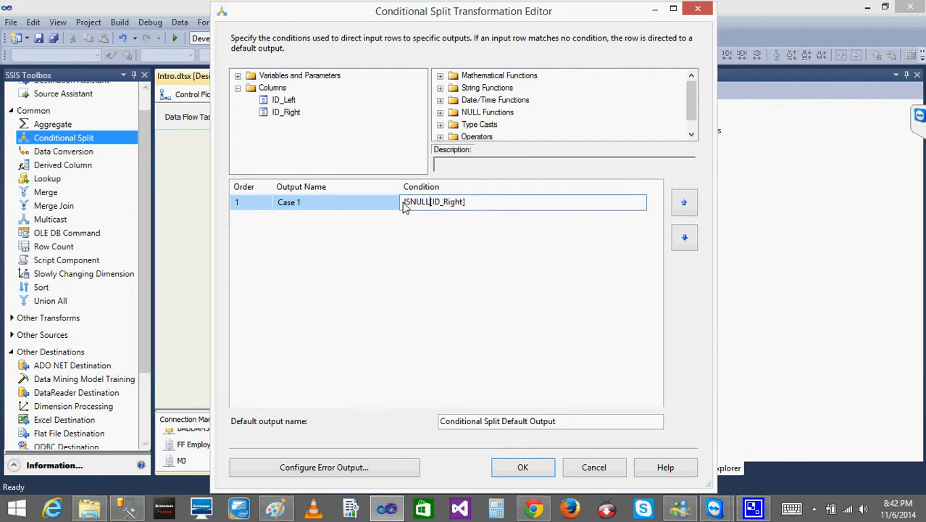
type("(")
key("End")
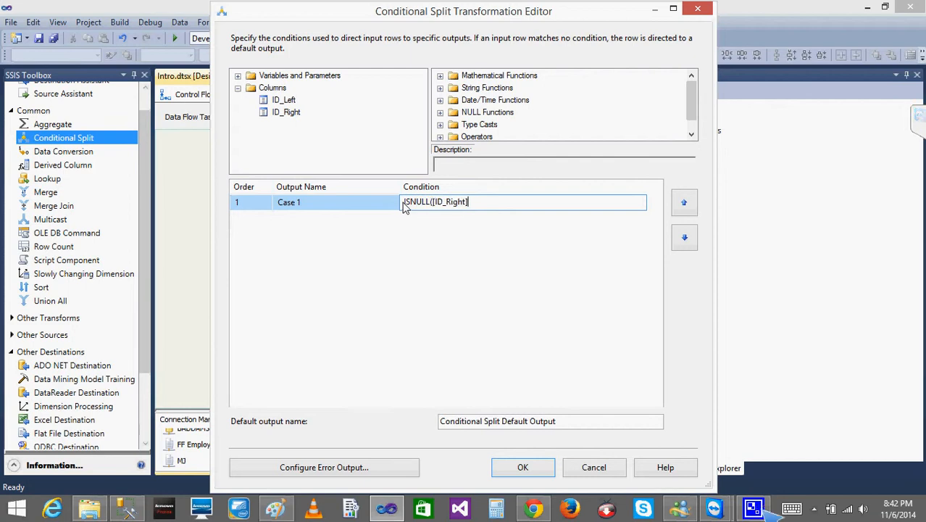
- Rename the Conditional Split case's output as ONLY Left and accept the transformation settings
left_click(332, 209)
key("BackSpace")
key("BackSpace")
key("BackSpace")
key("BackSpace")
key("BackSpace")
key("BackSpace")
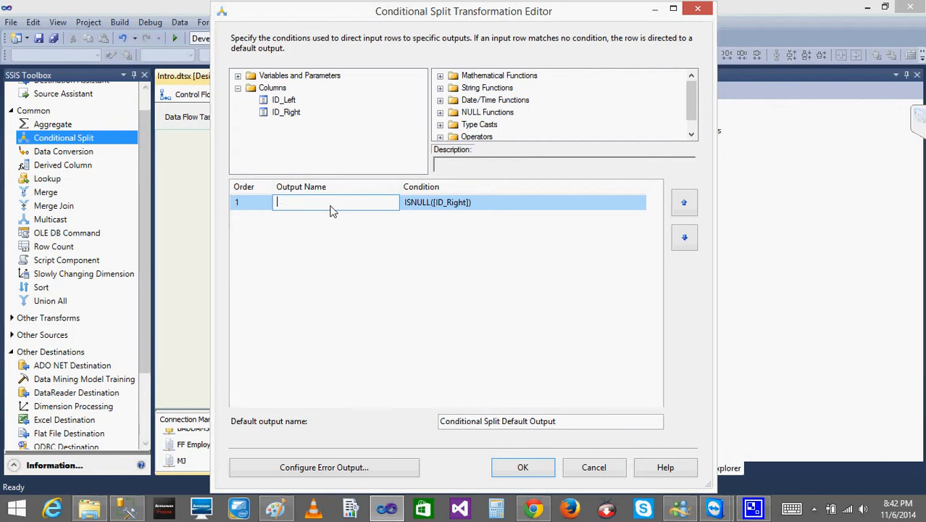
type("ONLY Left")
left_click(523, 468)
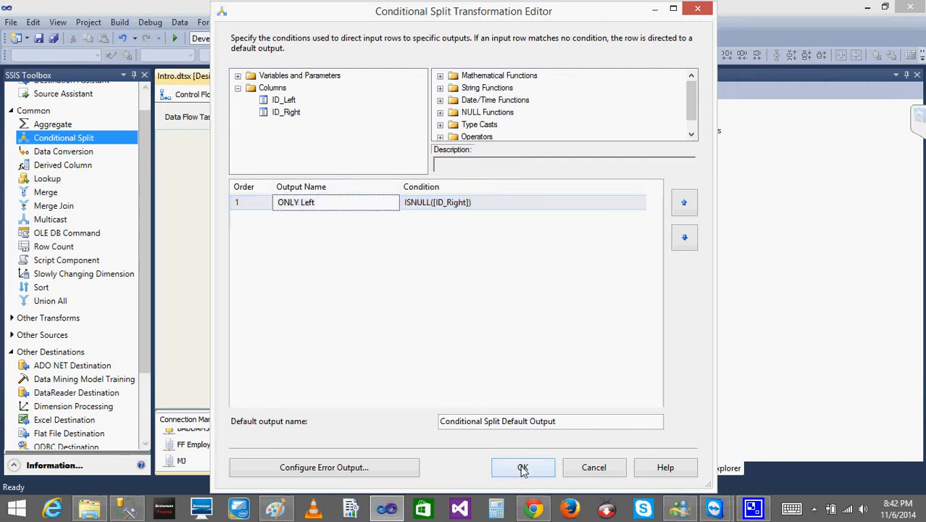
- Connect the Conditional Split's ONLY Left output to Flat File Destination and enable a data viewer on that path
left_click_drag(420, 343, 356, 353)
left_click(444, 250)
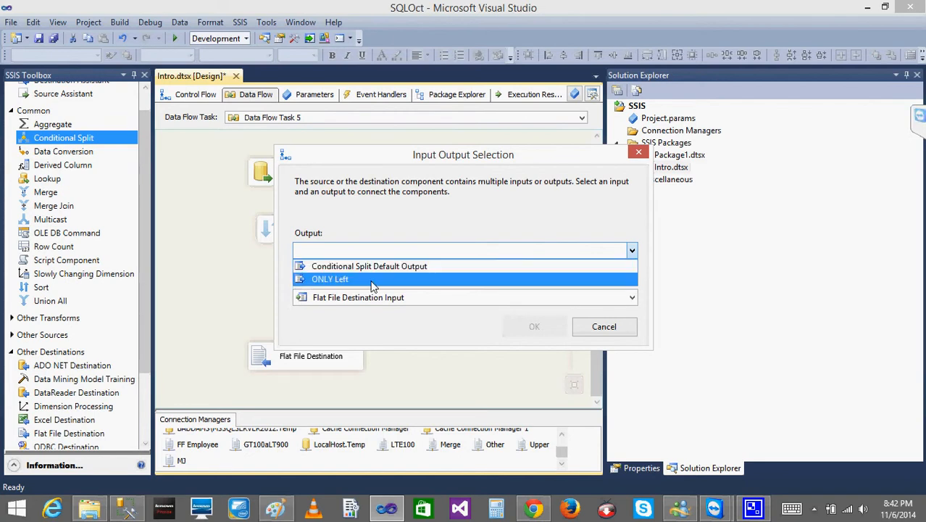
left_click(415, 278)
left_click(537, 328)
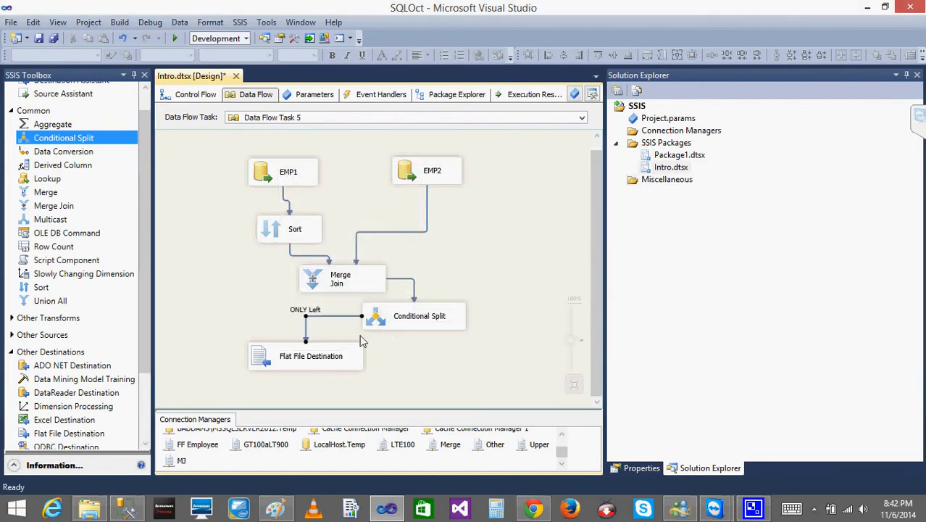
right_click(322, 316)
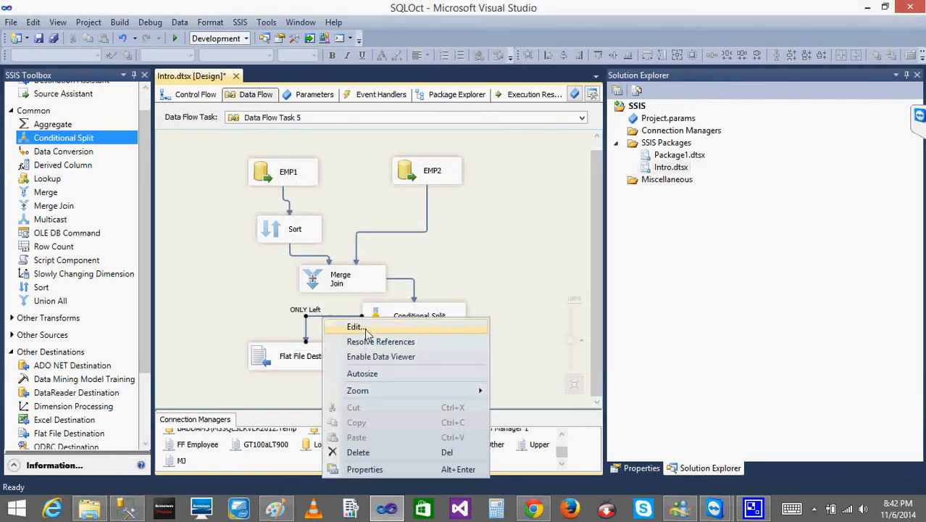
left_click(377, 357)
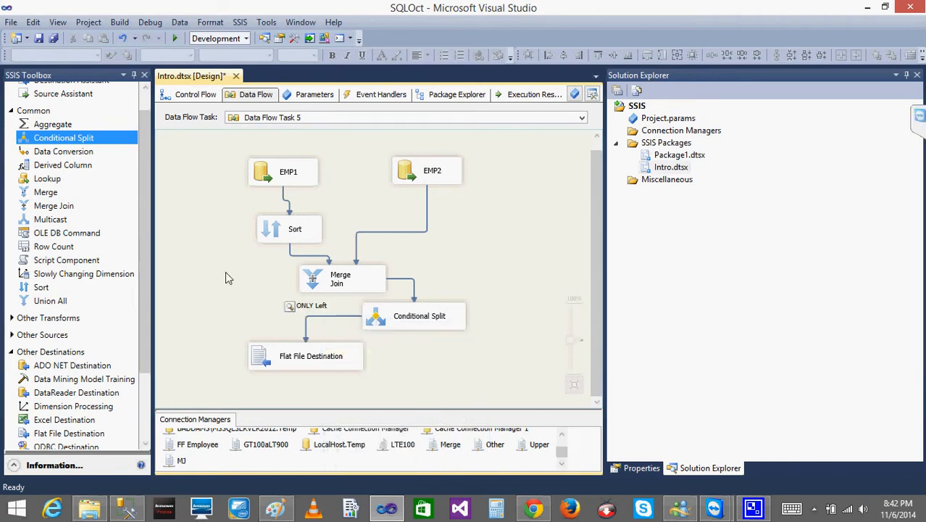
- Run the package, widen the ID columns in the ONLY Left data viewer to examine the rows, and stop debugging
left_click(174, 38)
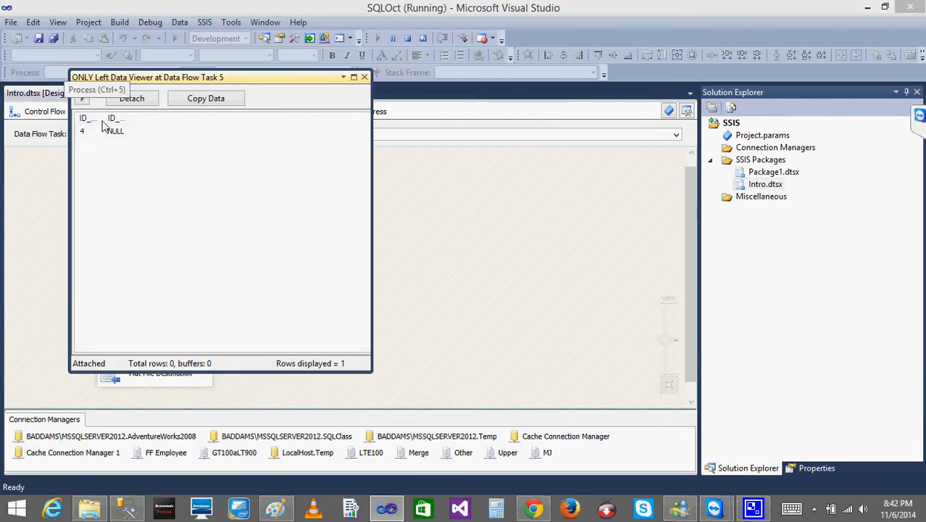
left_click_drag(105, 121, 156, 123)
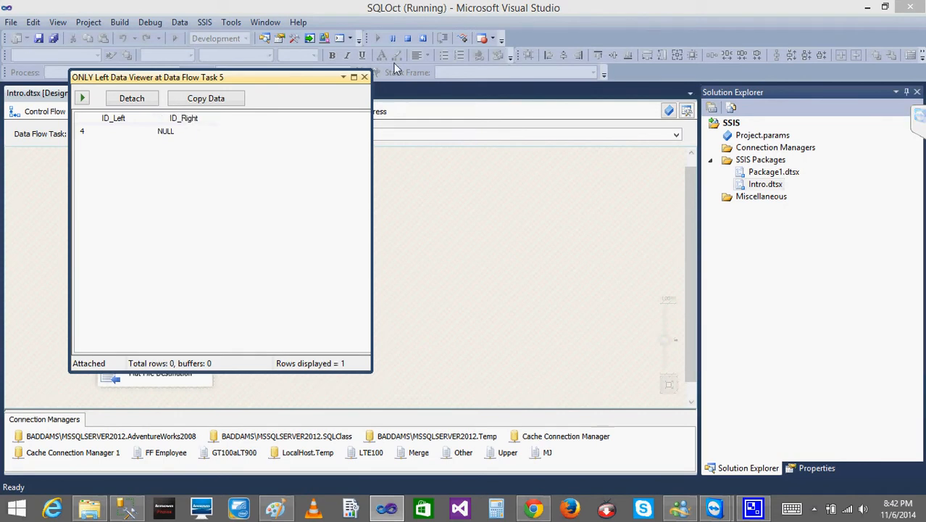
left_click(365, 77)
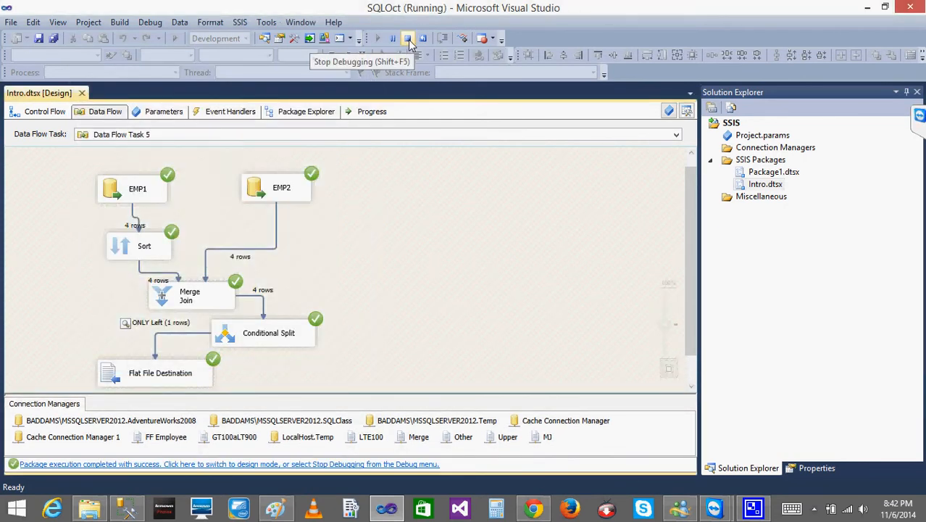
left_click(407, 40)
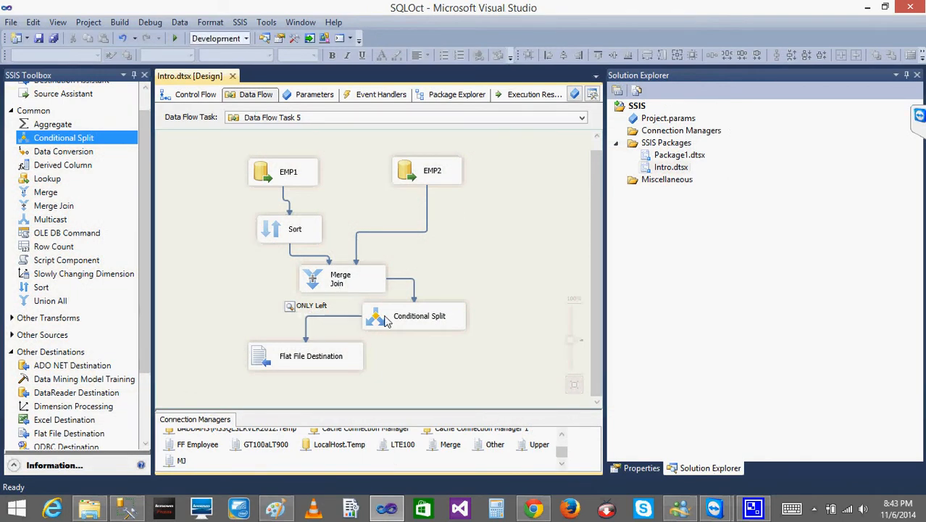
- Delete the Conditional Split and reconnect the Merge Join output directly to Flat File Destination
left_click(382, 321)
key("Delete")
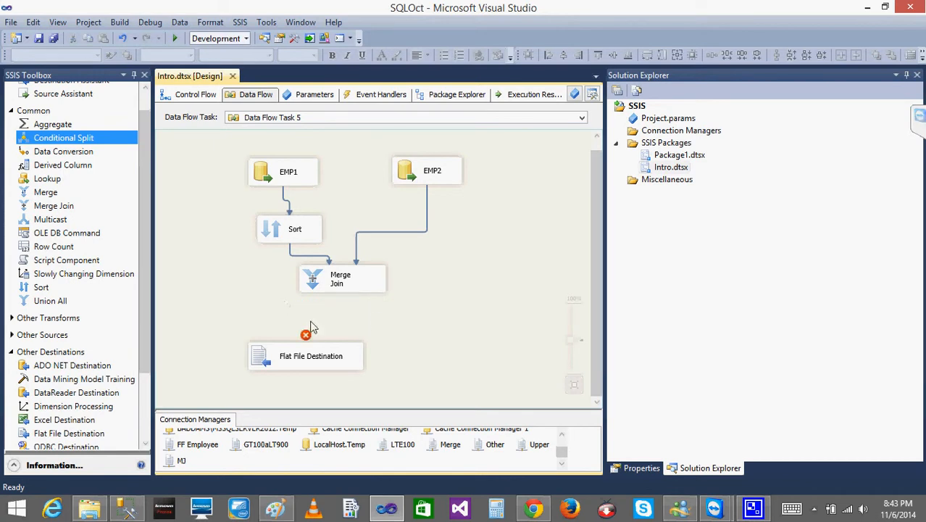
left_click(347, 293)
left_click_drag(348, 304, 313, 353)
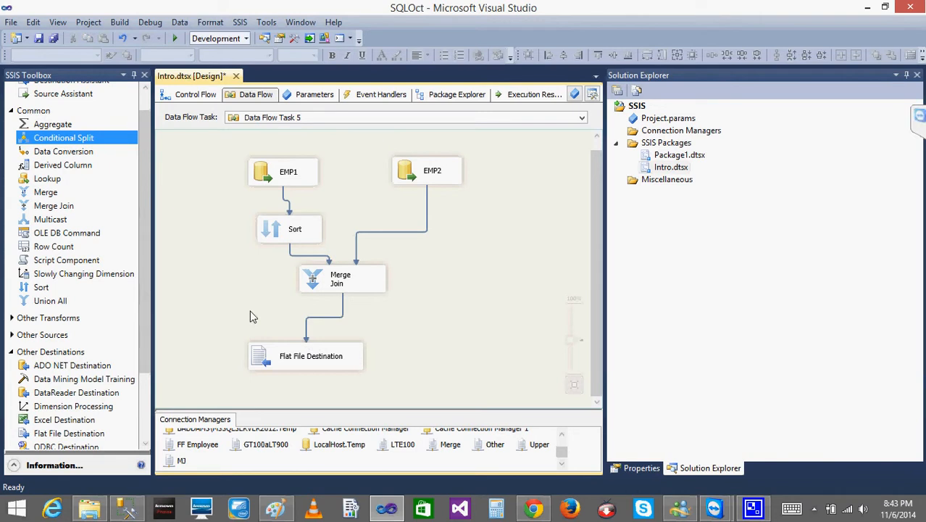
- Switch to the Paint sketch, draw another loop around the 3 in the original emp2 list, and return to Visual Studio
left_click(275, 509)
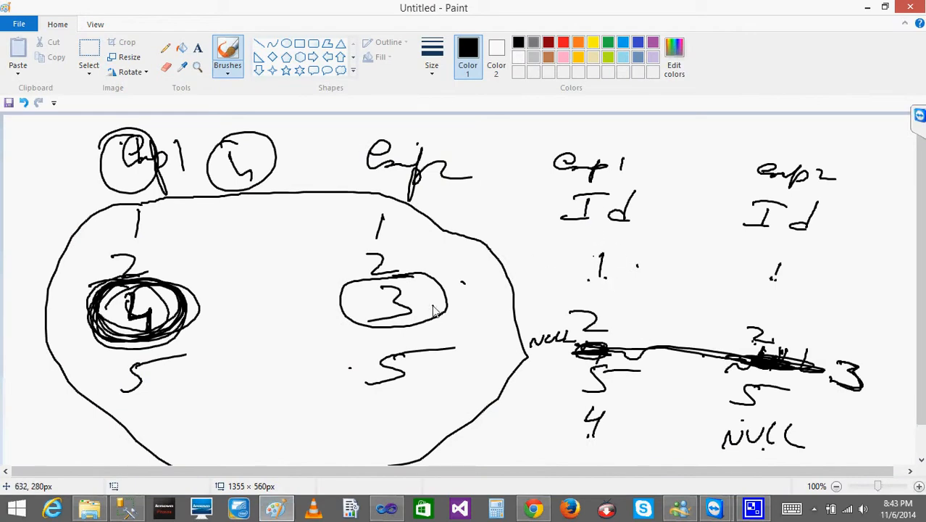
mouse_move(412, 290)
left_mouse_down()
mouse_move(368, 289)
mouse_move(398, 327)
mouse_move(417, 289)
mouse_move(397, 279)
left_mouse_up()
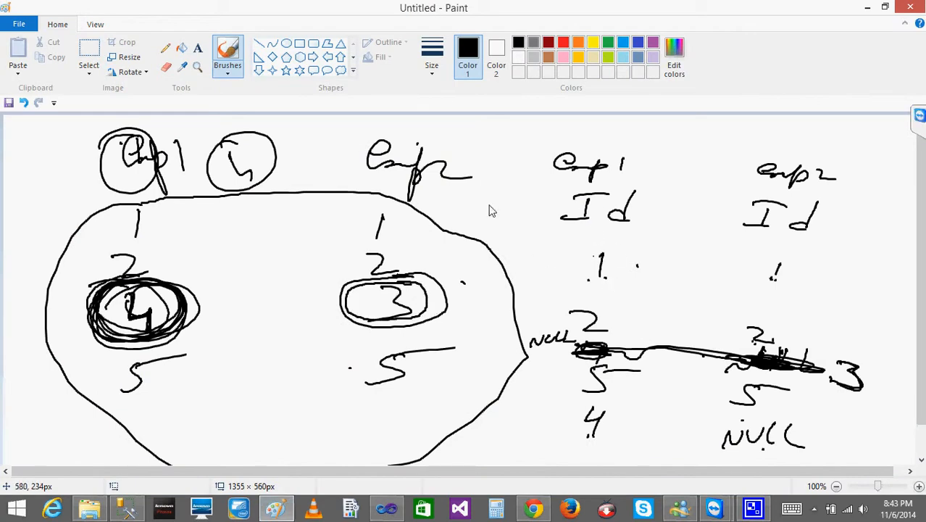
left_click(867, 7)
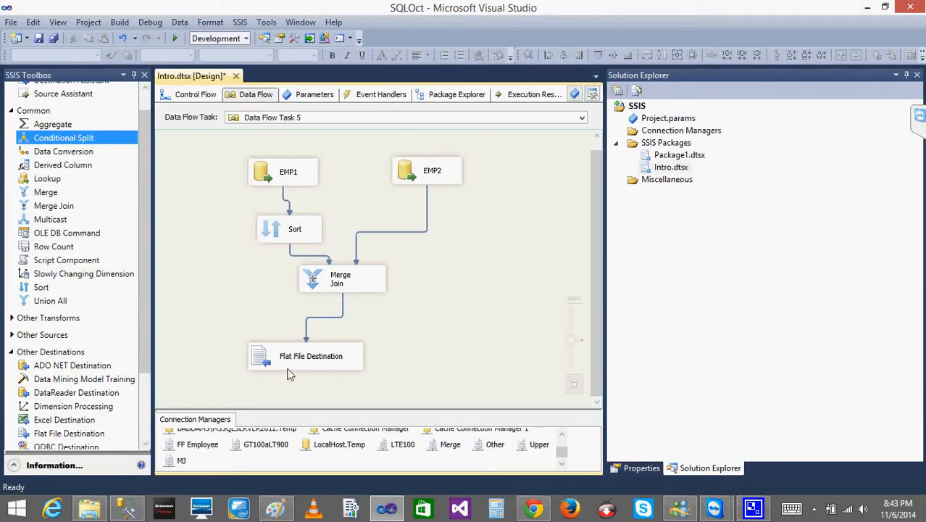
left_click(275, 510)
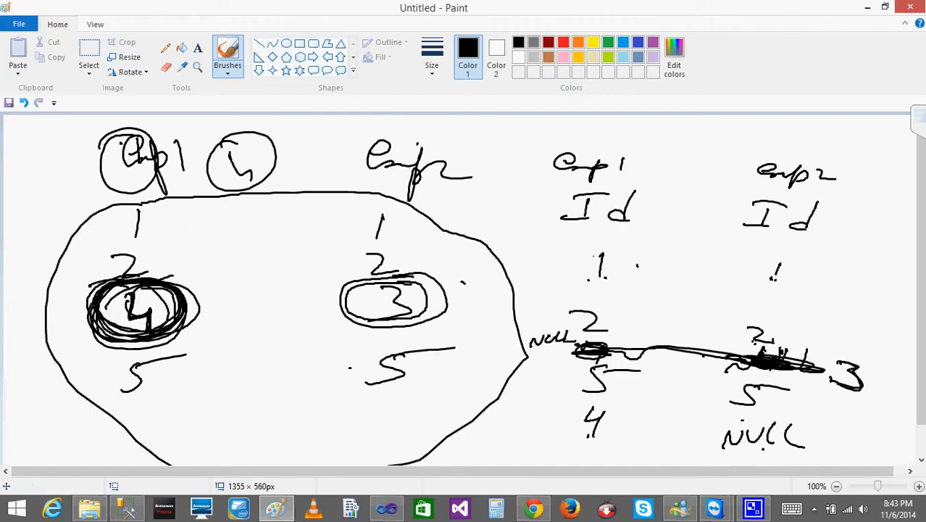
left_click(872, 8)
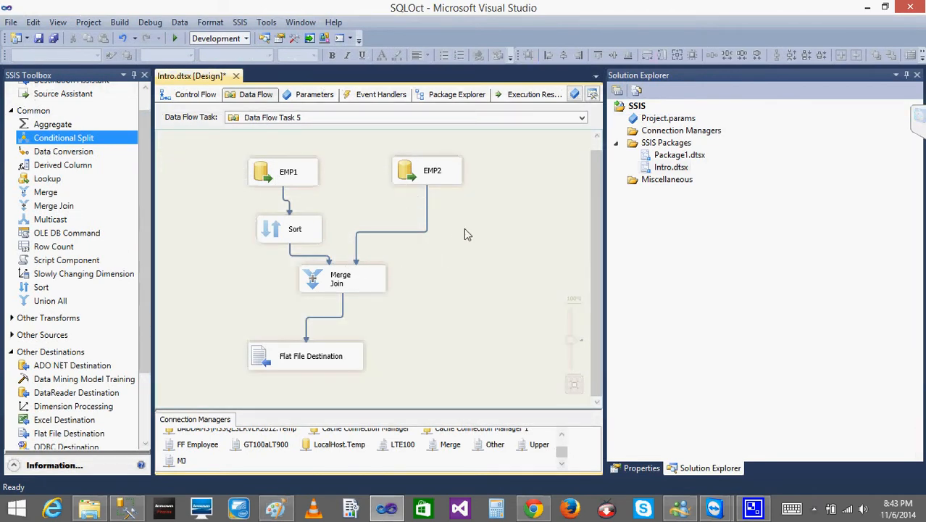
- Delete both input paths of the Merge Join, from Sort and from EMP2
left_click(323, 261)
key("Delete")
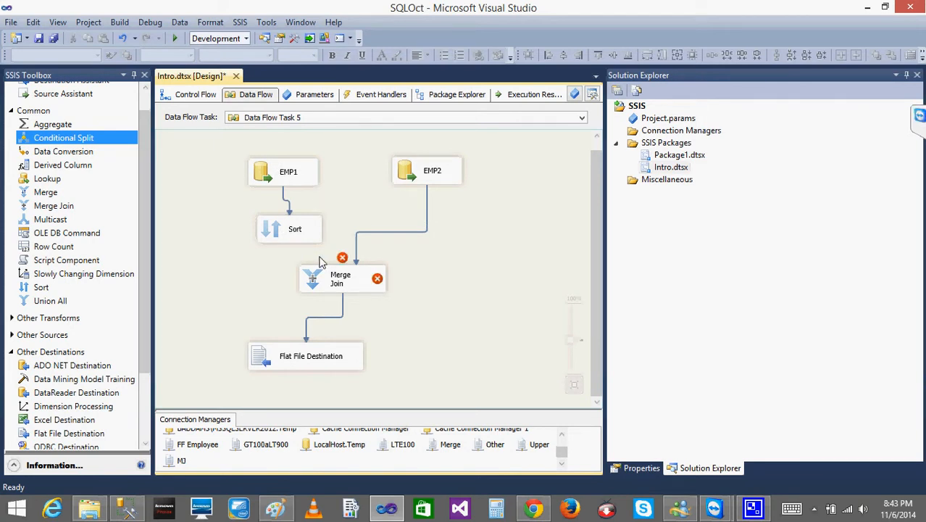
key("Delete")
- Try to connect EMP2's OLE DB Source Output to the Merge Join Left Input
left_click(428, 178)
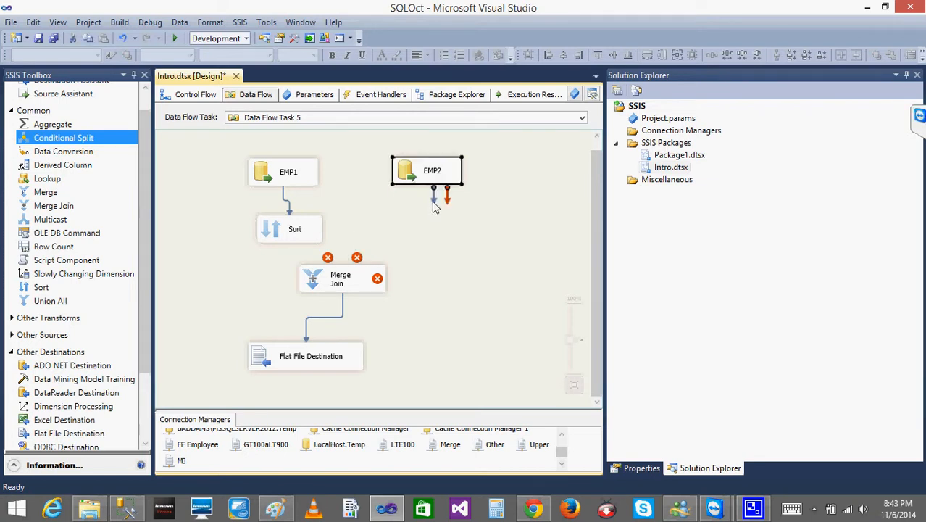
left_click_drag(436, 206, 339, 279)
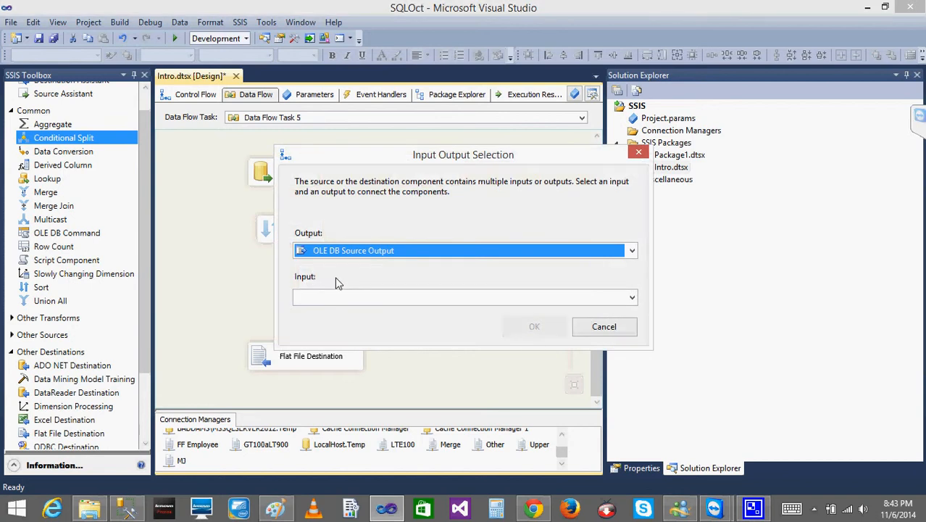
left_click(339, 301)
left_click(347, 315)
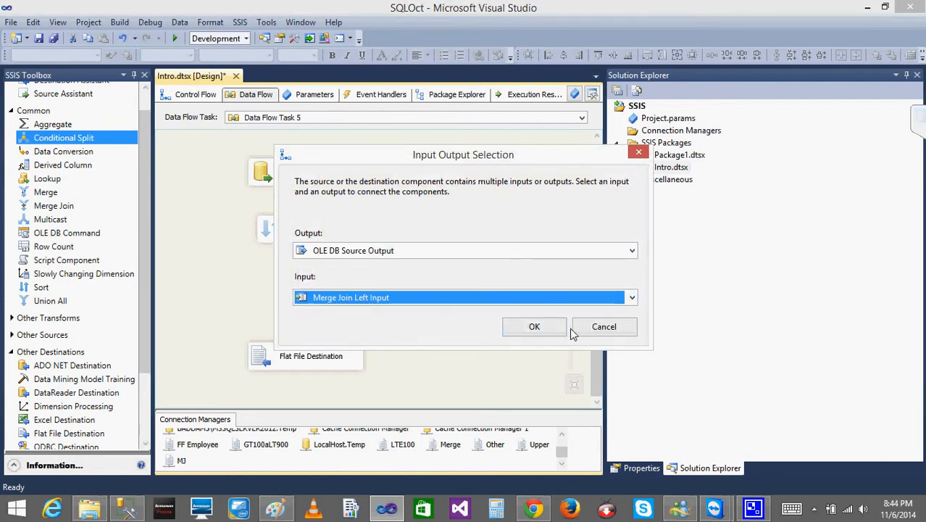
left_click(533, 330)
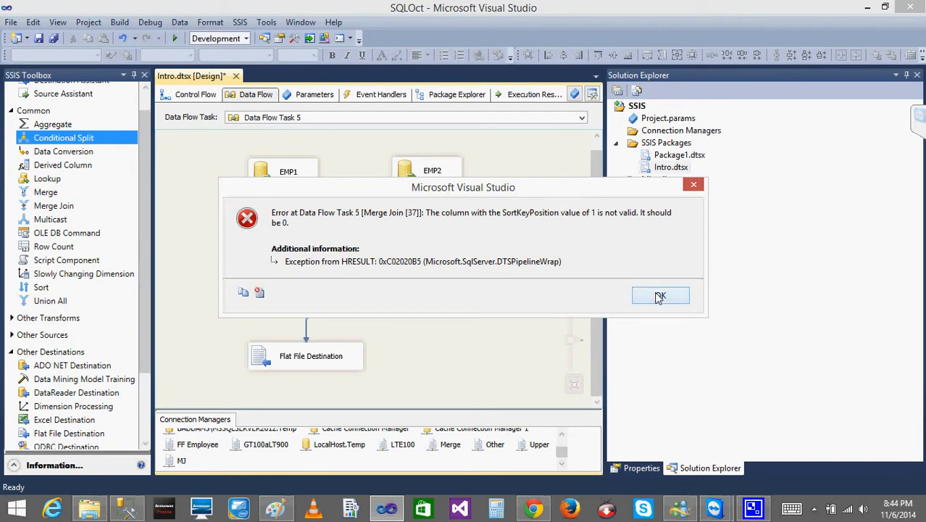
left_click(660, 297)
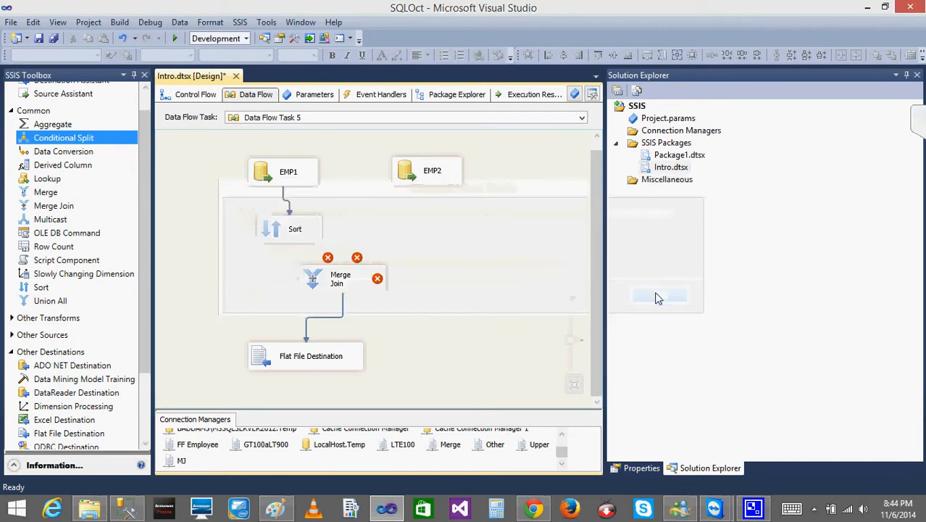
- Delete the Merge Join and undo the recent changes to restore it with both input paths and its output path
left_click(336, 288)
key("Delete")
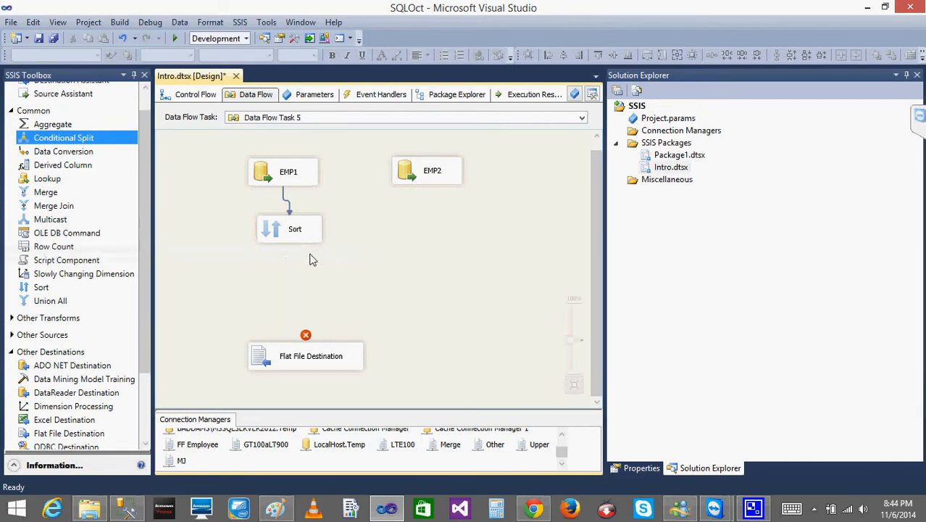
key("ctrl+z")
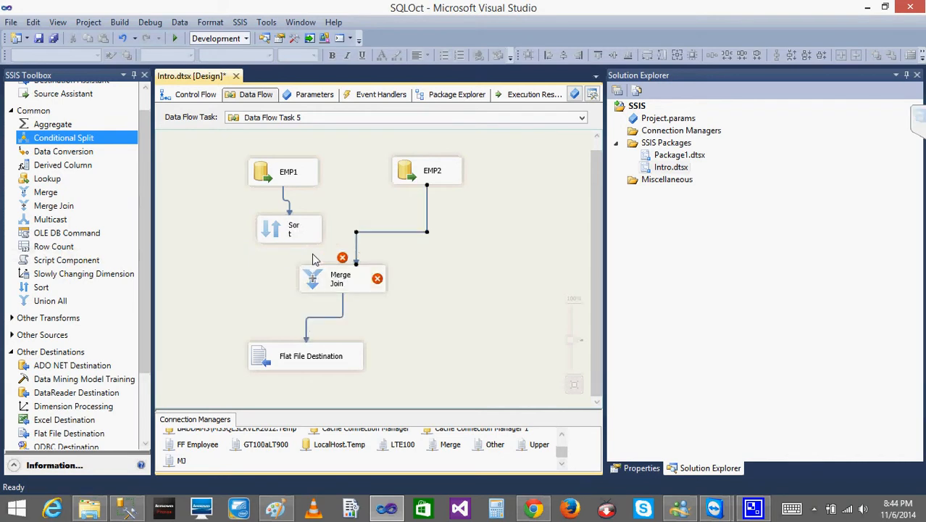
key("ctrl+z")
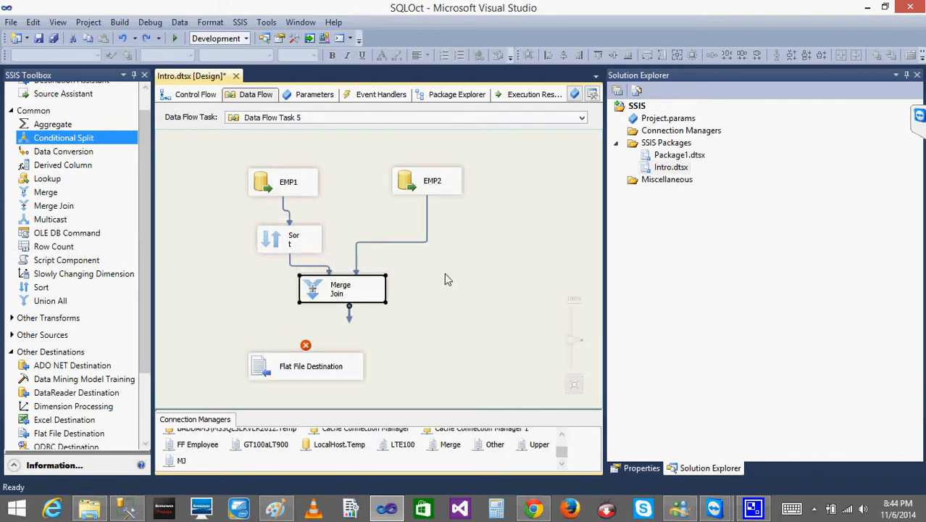
key("ctrl+y")
- Check which source feeds the left input of the Merge Join, discard the editor, and delete the Merge Join
double_click(324, 287)
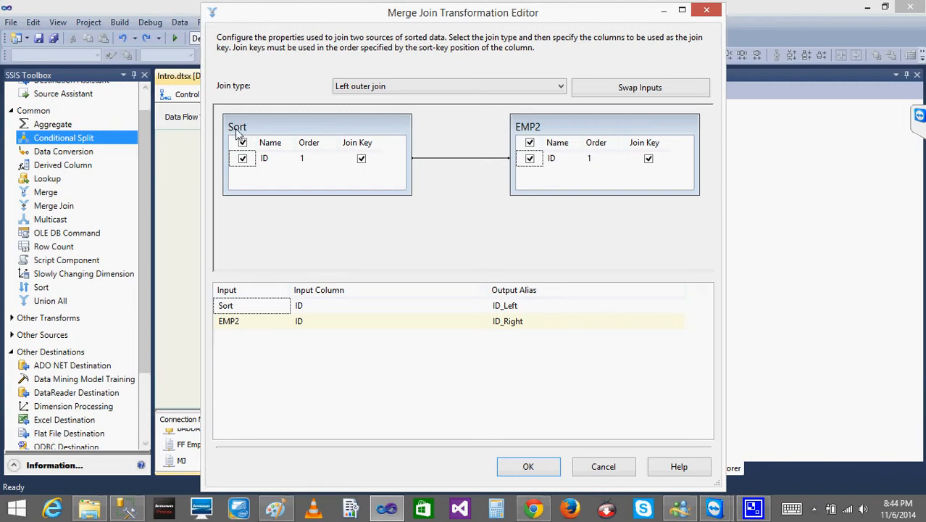
left_click(604, 467)
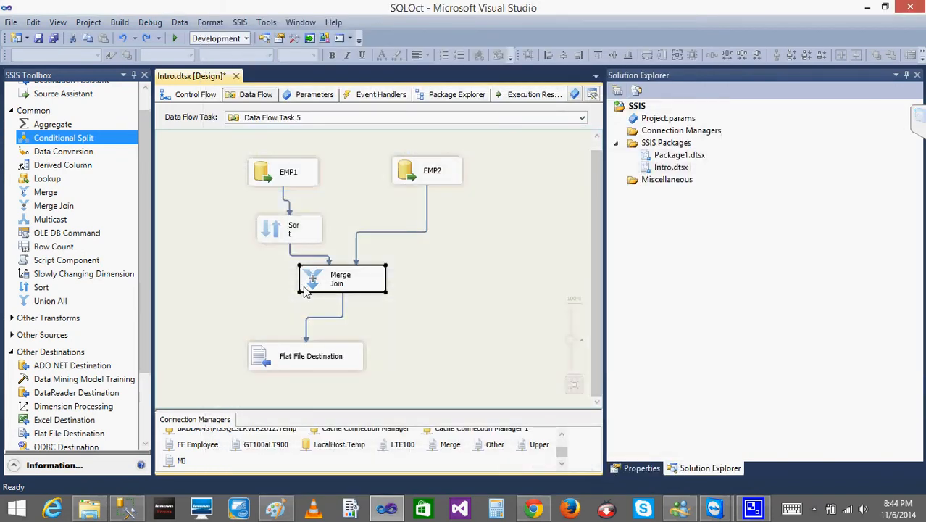
key("Delete")
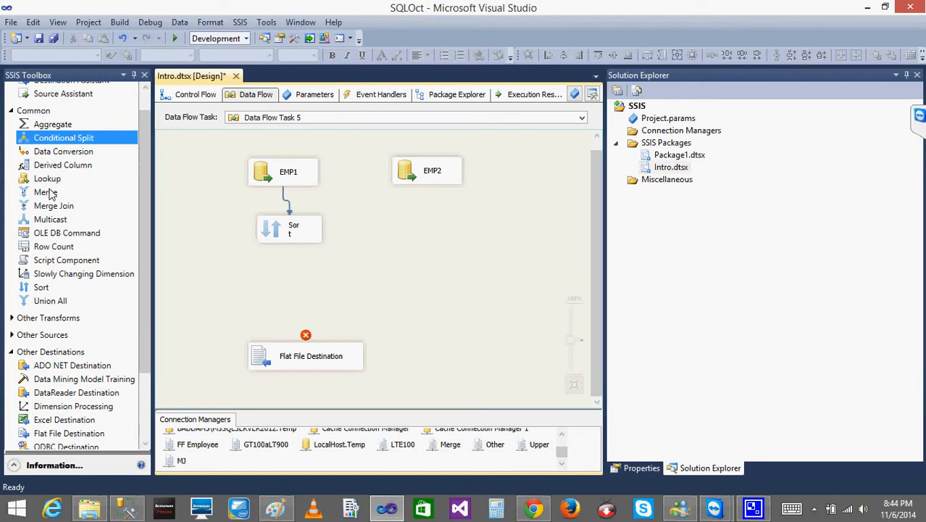
left_click_drag(49, 191, 323, 299)
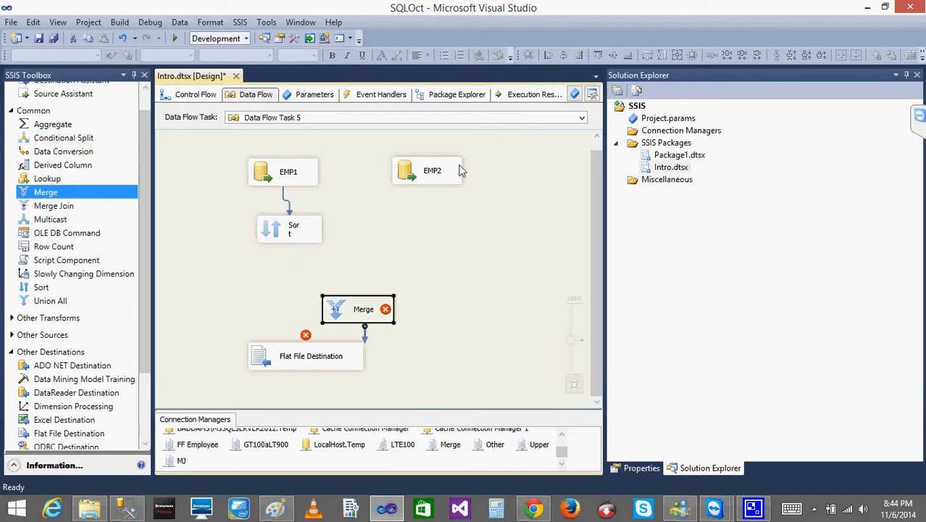
left_click(416, 180)
left_click_drag(433, 203, 366, 308)
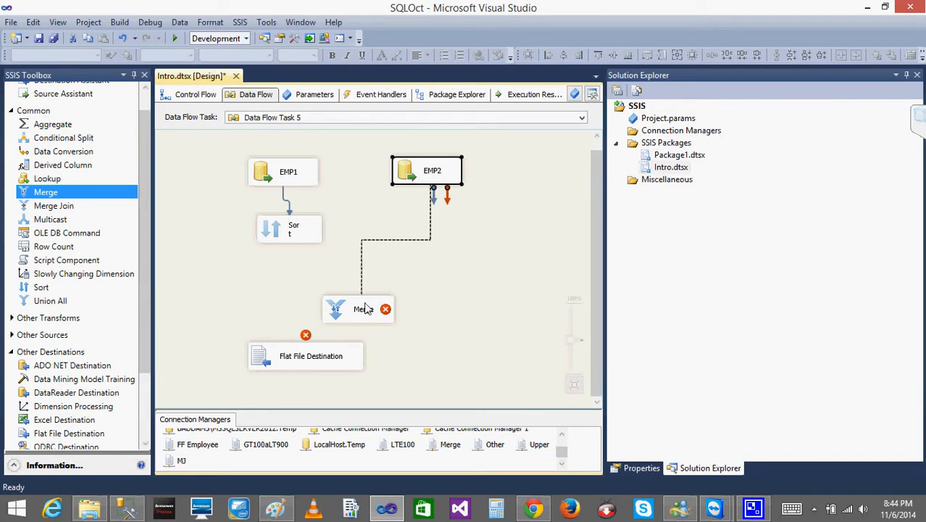
left_click(403, 297)
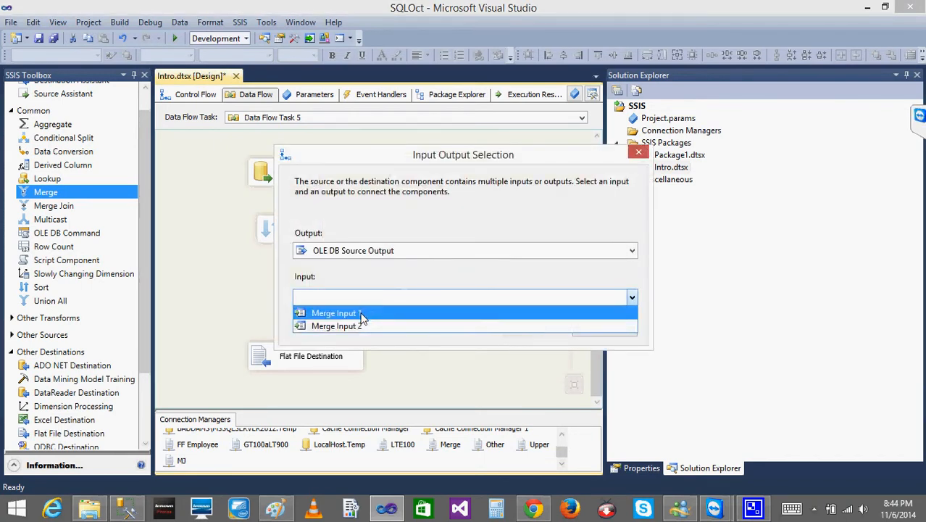
left_click(363, 314)
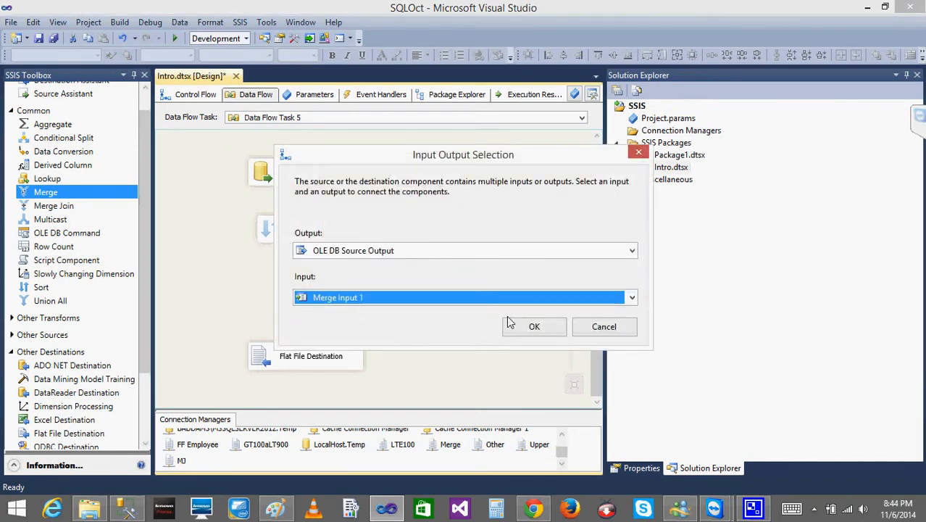
left_click(532, 328)
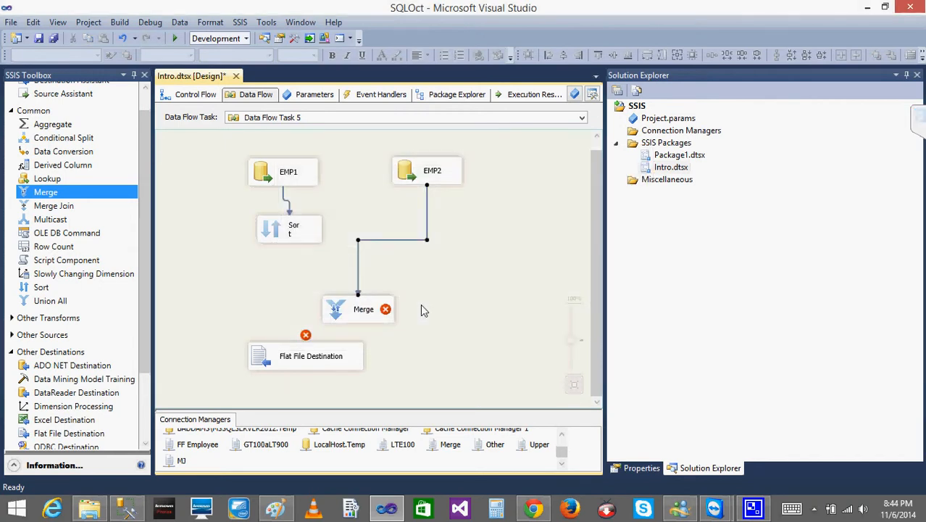
left_click(334, 317)
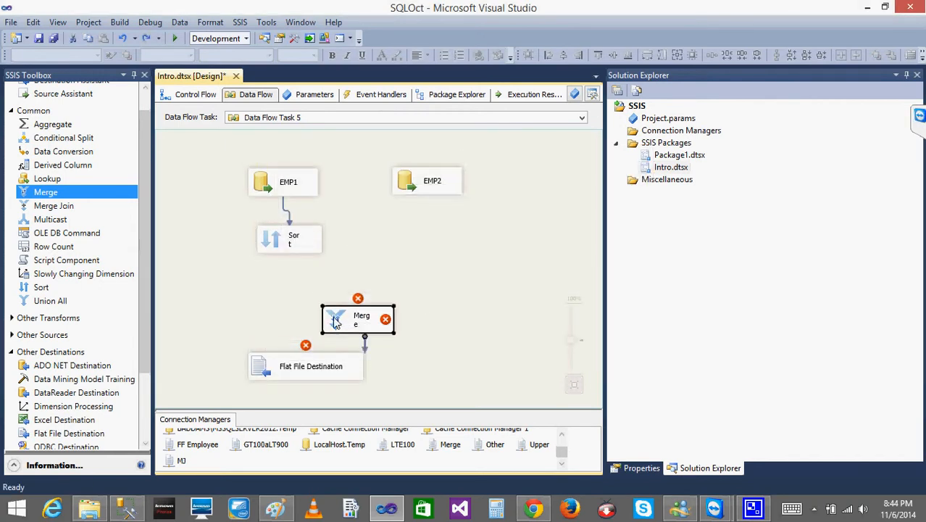
key("Delete")
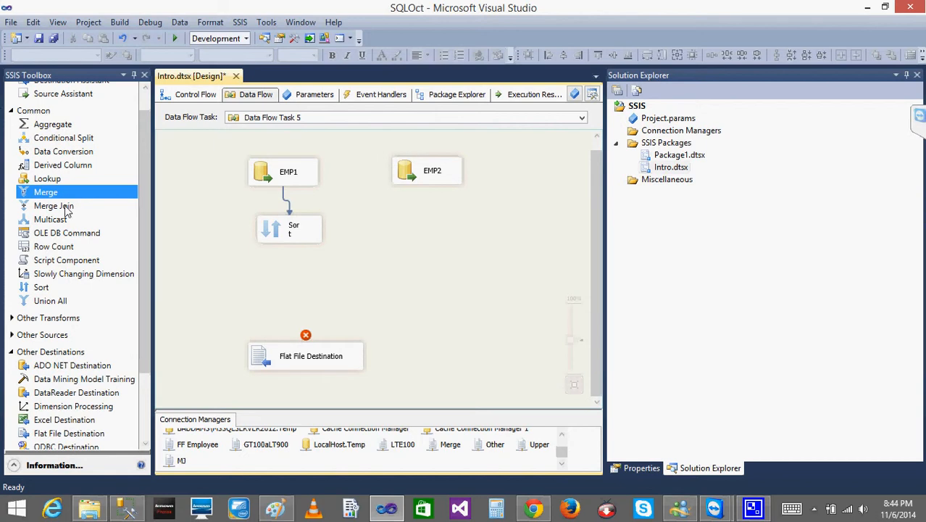
- Add a new Merge Join with EMP2's OLE DB Source Output on the Merge Join Left Input and Sort on the other input
left_click(66, 205)
left_click(287, 291)
left_click(424, 180)
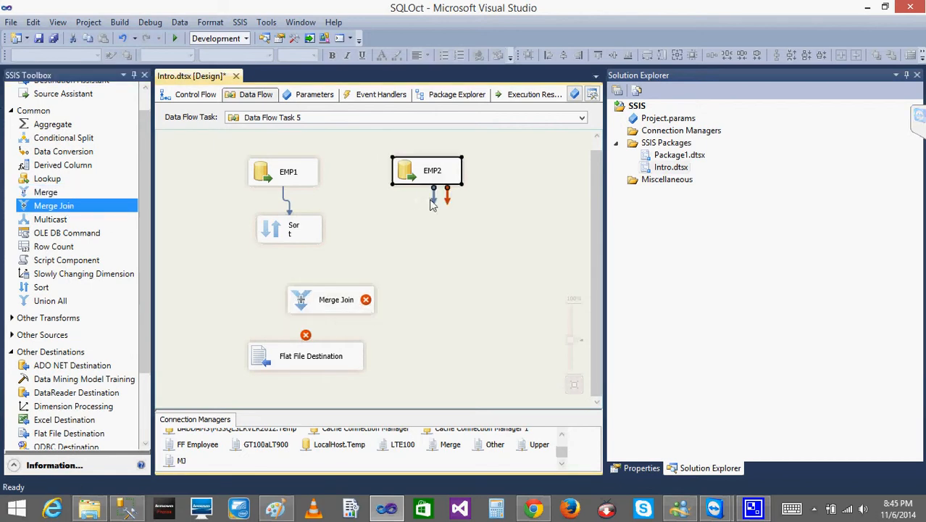
left_click_drag(437, 207, 338, 310)
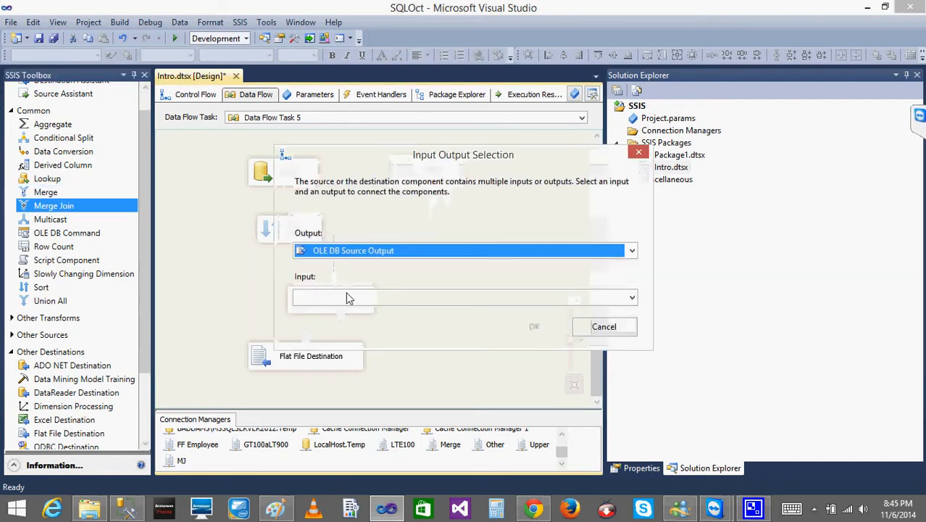
left_click(346, 298)
left_click(333, 312)
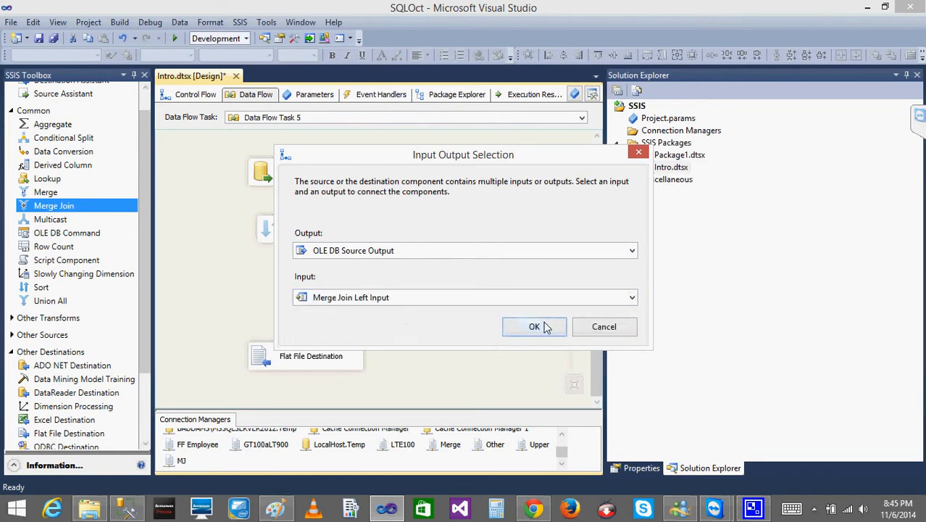
left_click(546, 327)
left_click(277, 233)
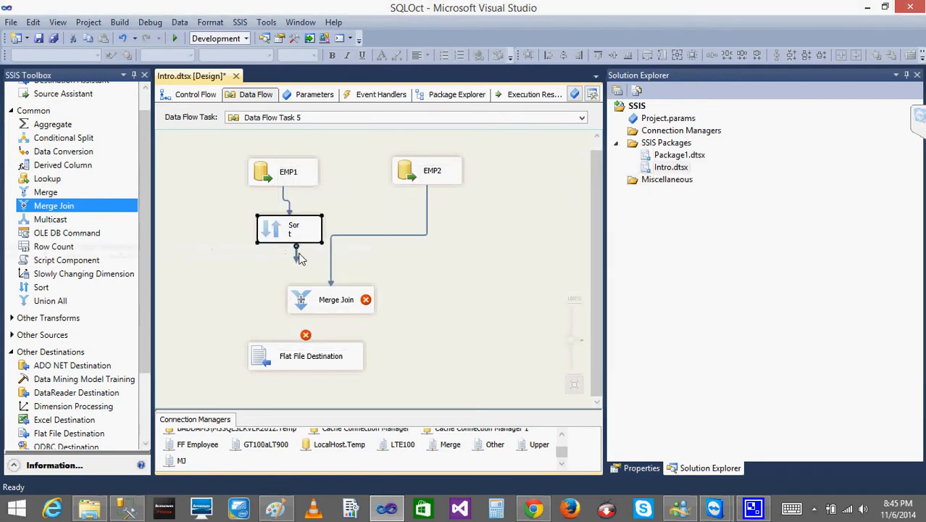
left_click_drag(298, 255, 300, 296)
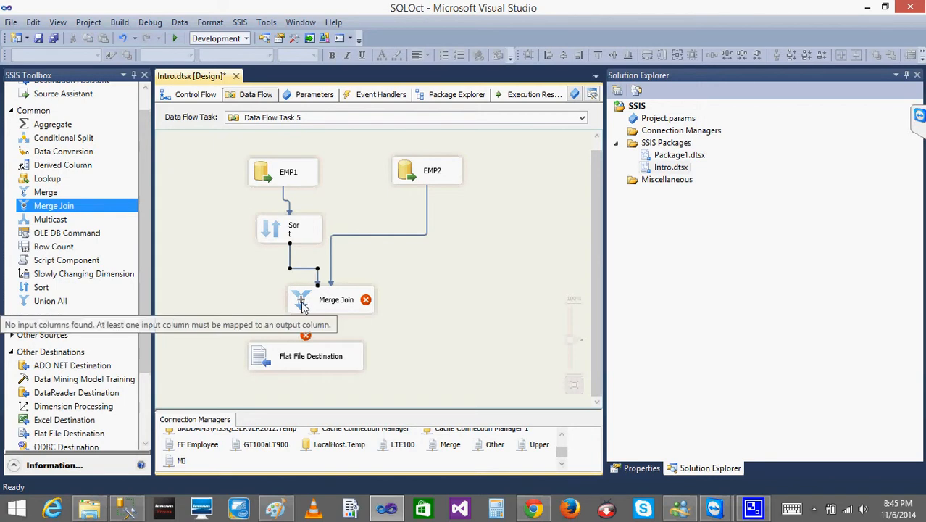
- Output the ID column from both Merge Join inputs, with alias ID_Left for EMP2 and ID_Right for Sort
double_click(302, 305)
left_click(242, 158)
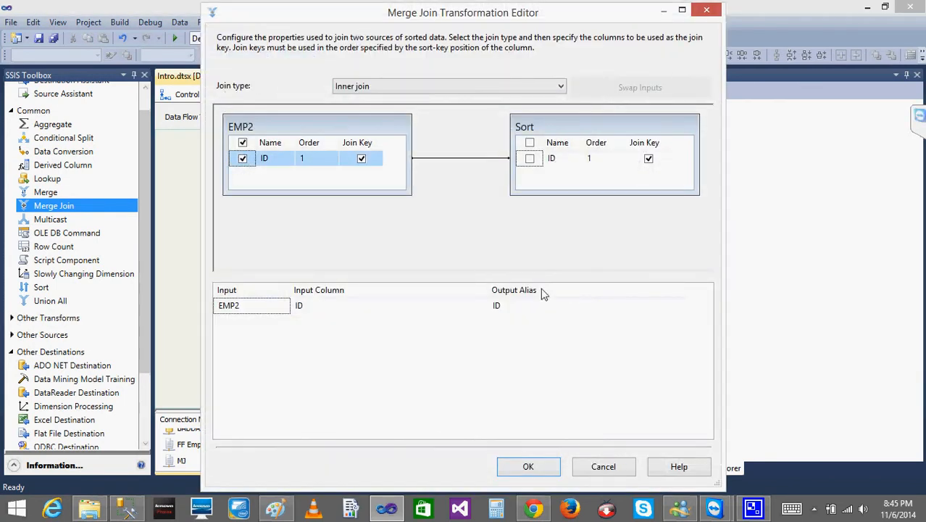
left_click(530, 306)
type("_")
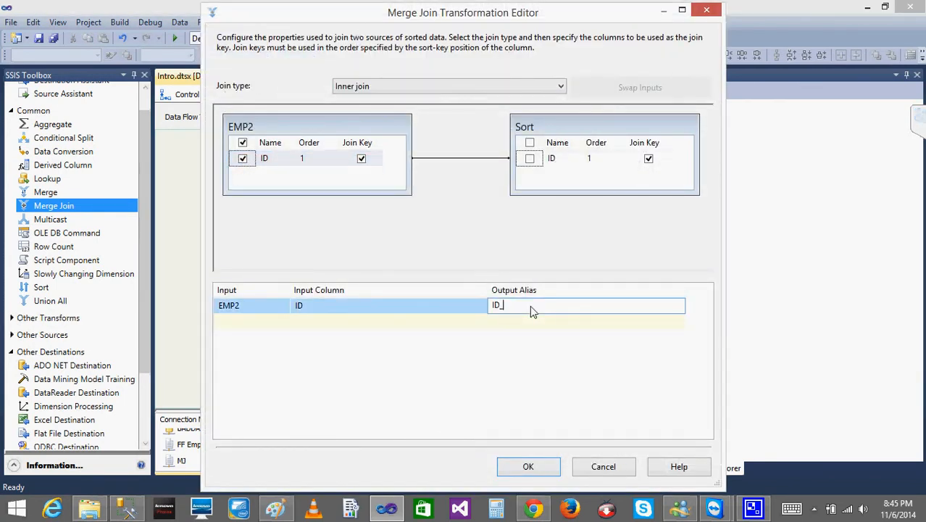
type("Left")
left_click(530, 159)
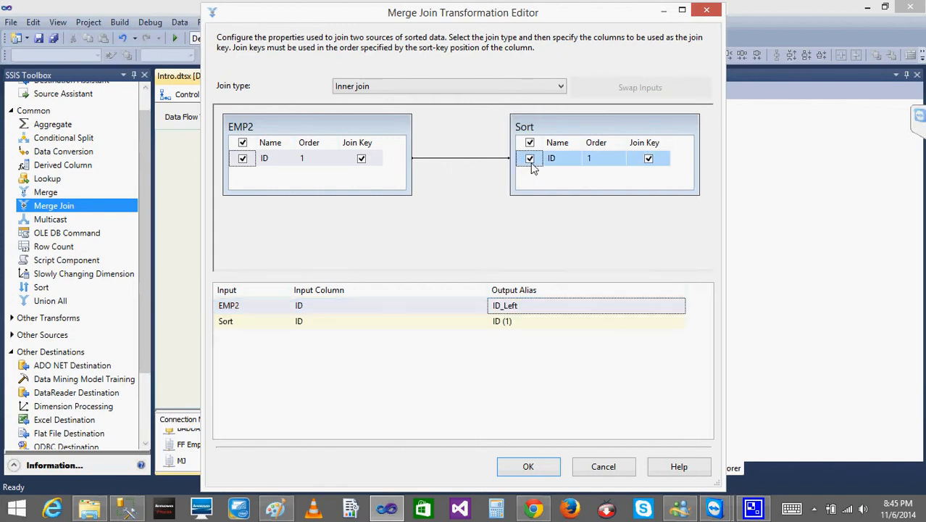
left_click(526, 322)
key("BackSpace")
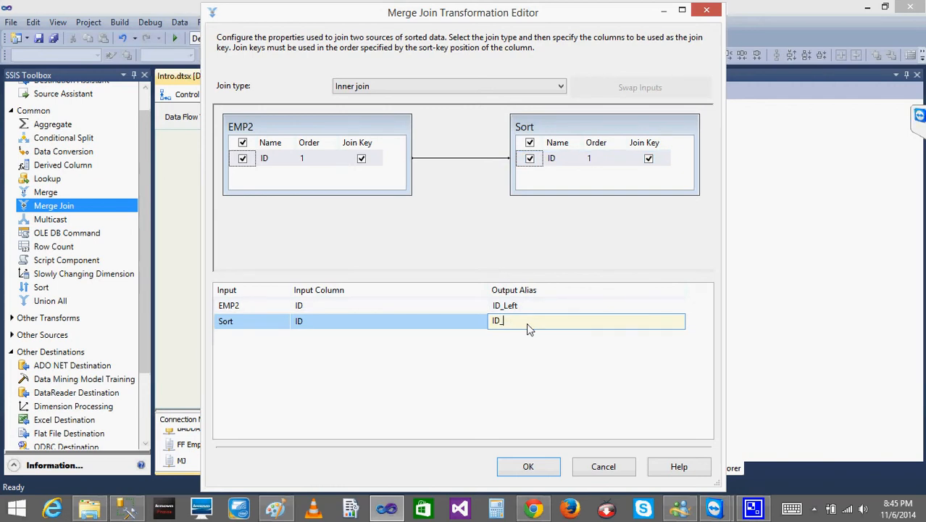
type("_Right")
left_click(528, 466)
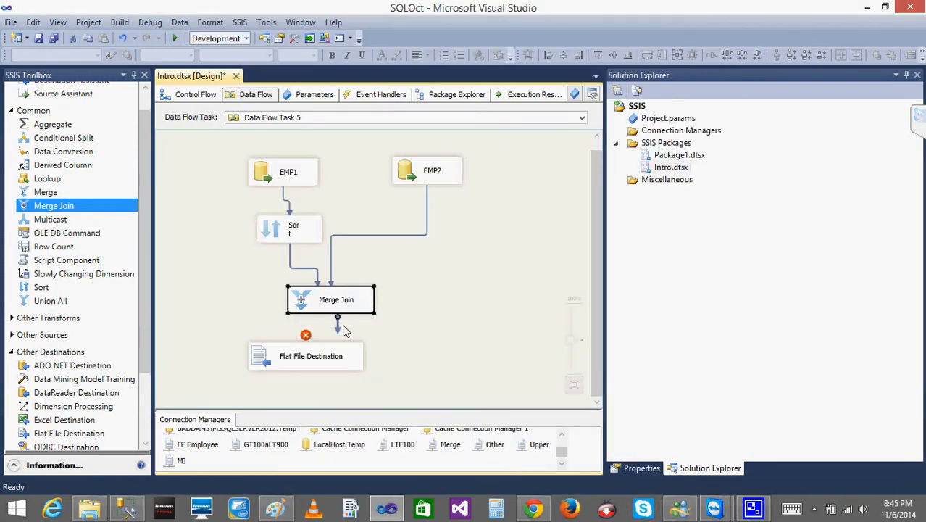
- Connect the Merge Join output to Flat File Destination and enable a data viewer on that path
left_click_drag(339, 328, 310, 346)
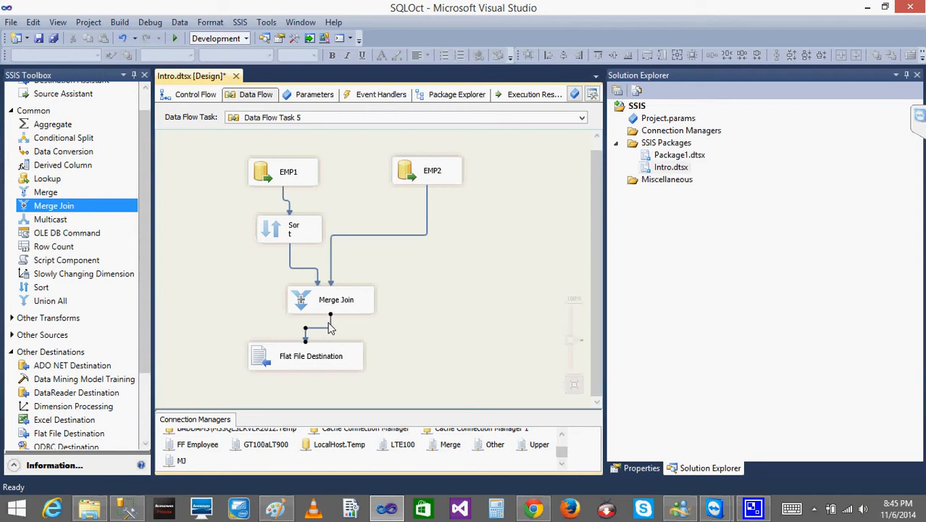
right_click(332, 328)
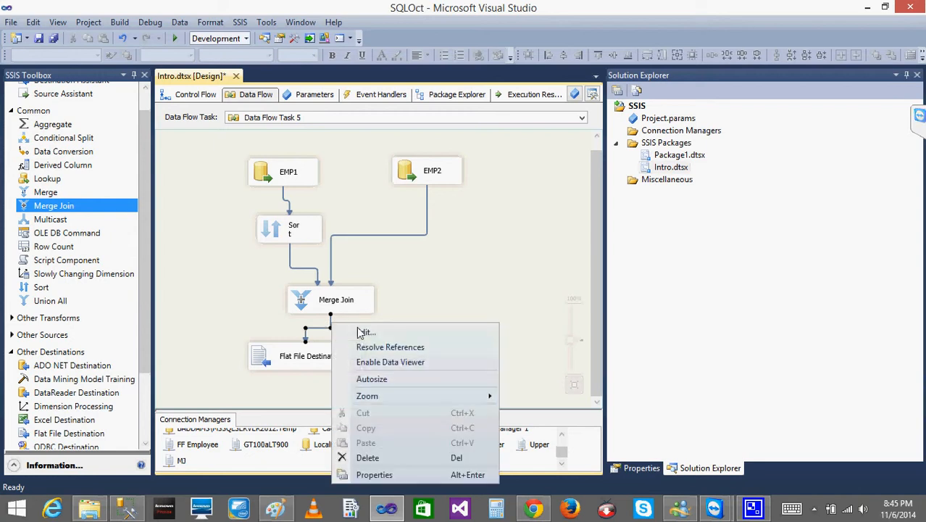
left_click(406, 358)
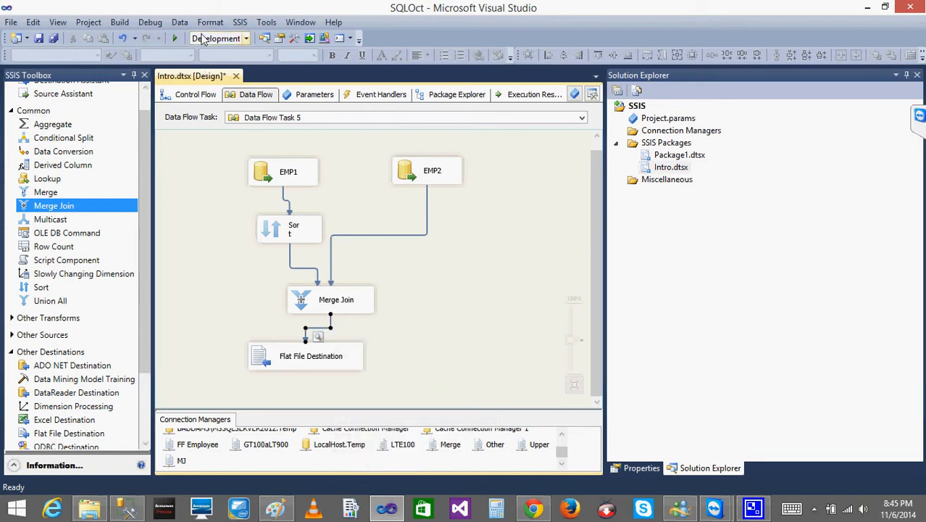
- Run the package with the inner join, examine the rows in the data viewer, and stop debugging
left_click(176, 39)
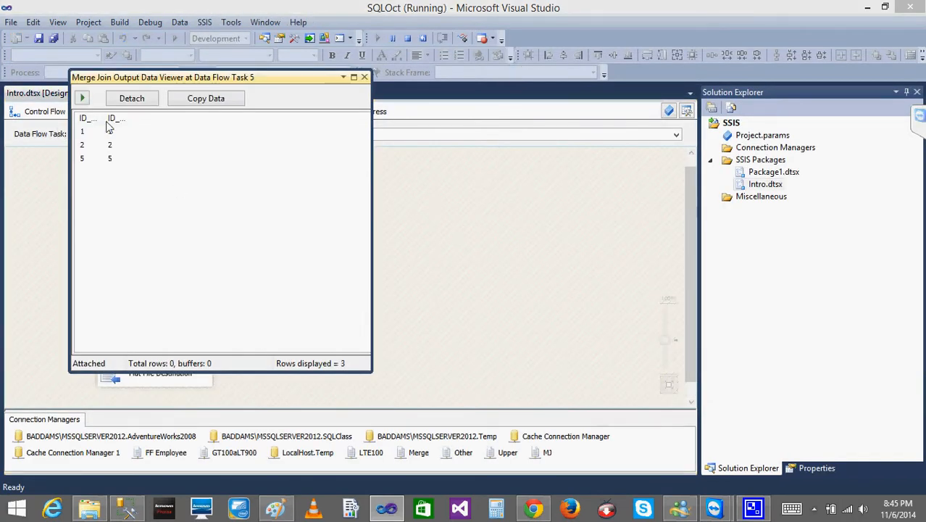
left_click_drag(268, 76, 437, 187)
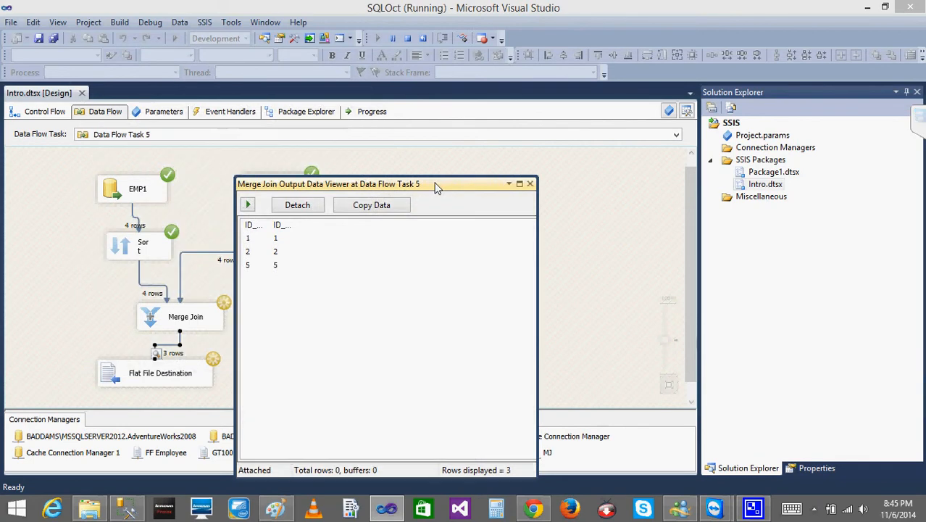
left_click(530, 185)
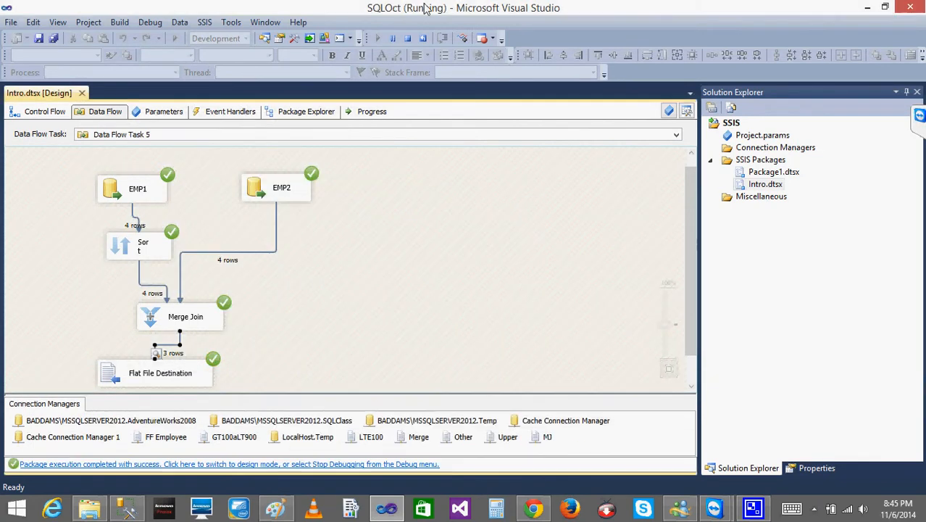
key("shift+F5")
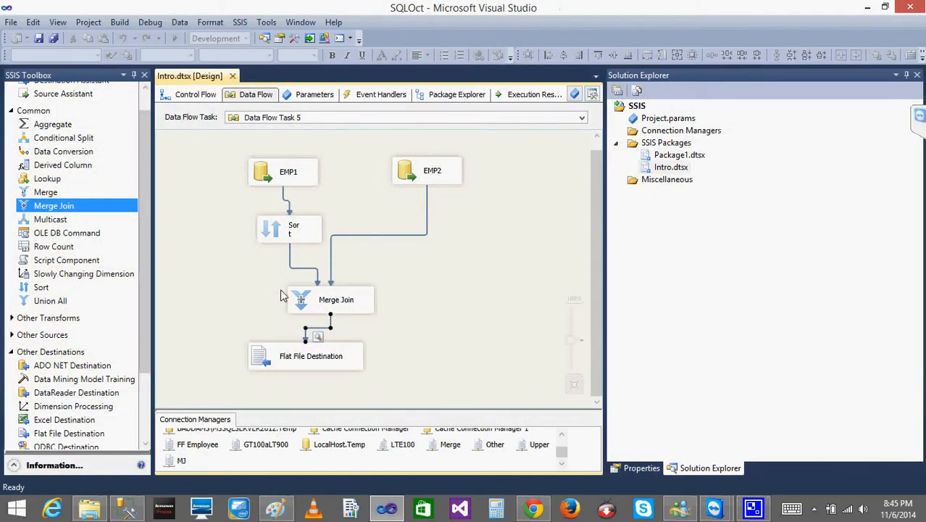
- Change the join type of the Merge Join to Left outer join
left_click(303, 306)
double_click(303, 306)
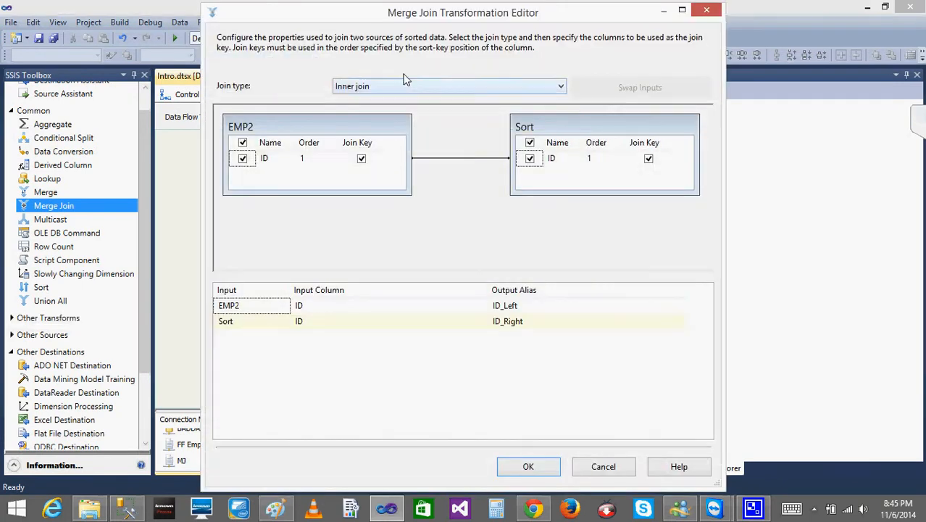
left_click(398, 88)
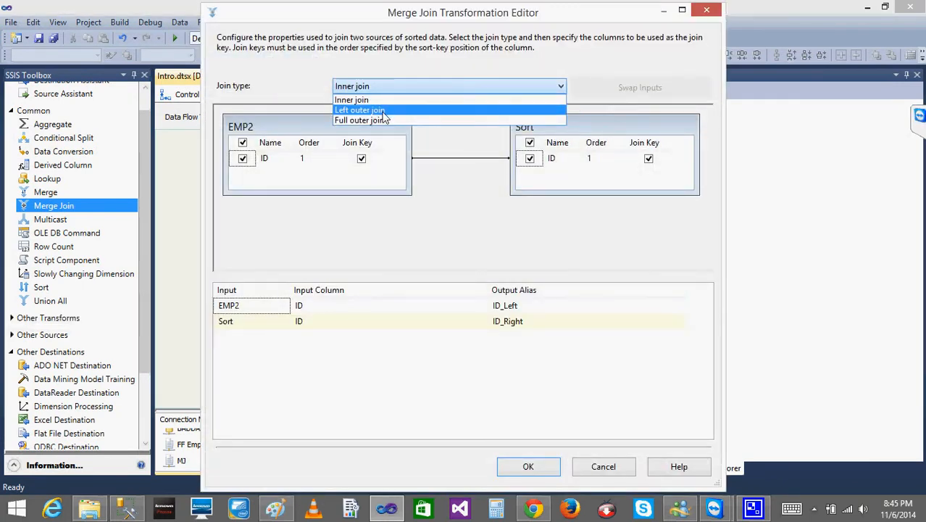
left_click(383, 110)
left_click(527, 467)
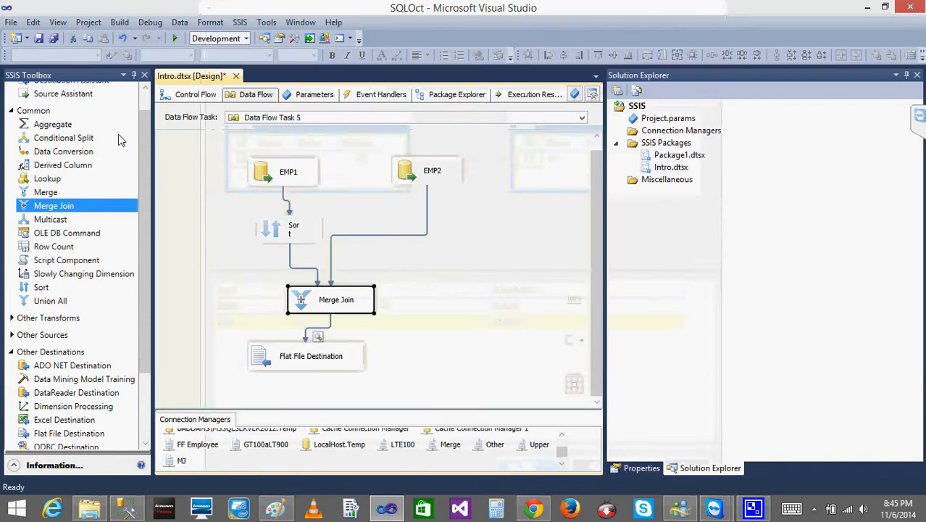
- Run the package with the left outer join and examine the ID_Right value for row 3, widening that column
left_click(174, 39)
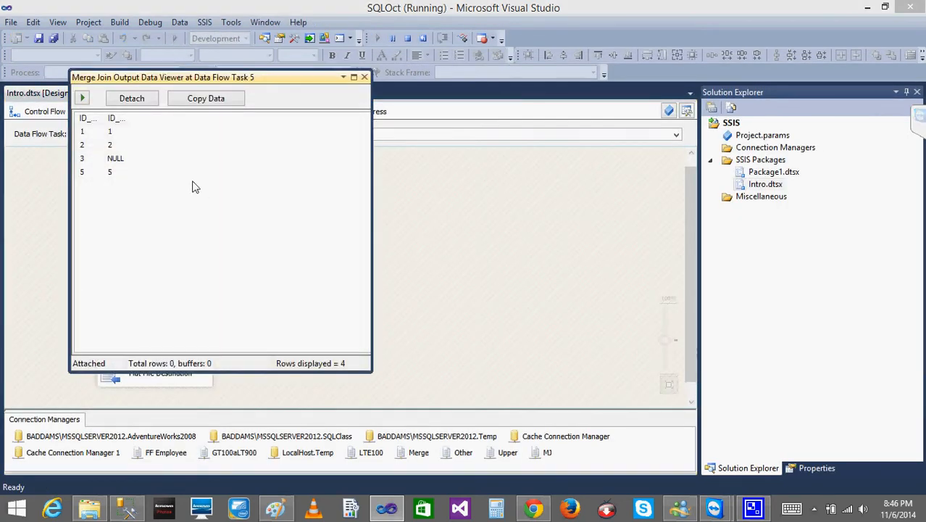
left_click(111, 159)
left_click_drag(132, 119, 162, 119)
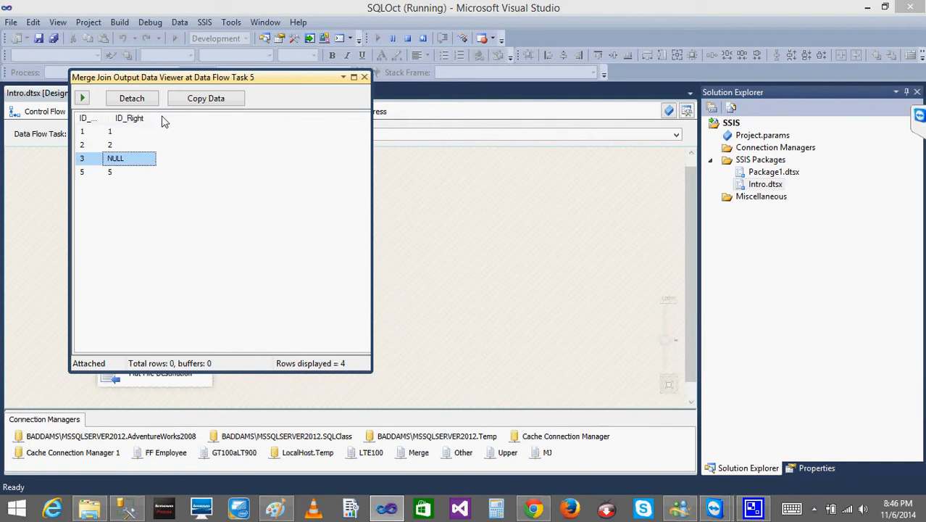
- Close the data viewer, stop debugging, and change the Merge Join's join type to Full outer join
left_click(365, 78)
left_click(407, 38)
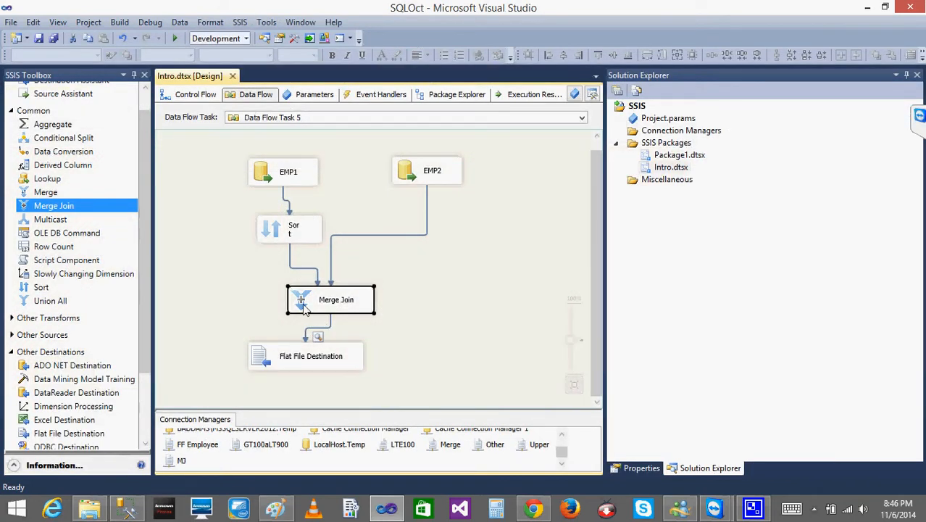
double_click(305, 310)
left_click(462, 86)
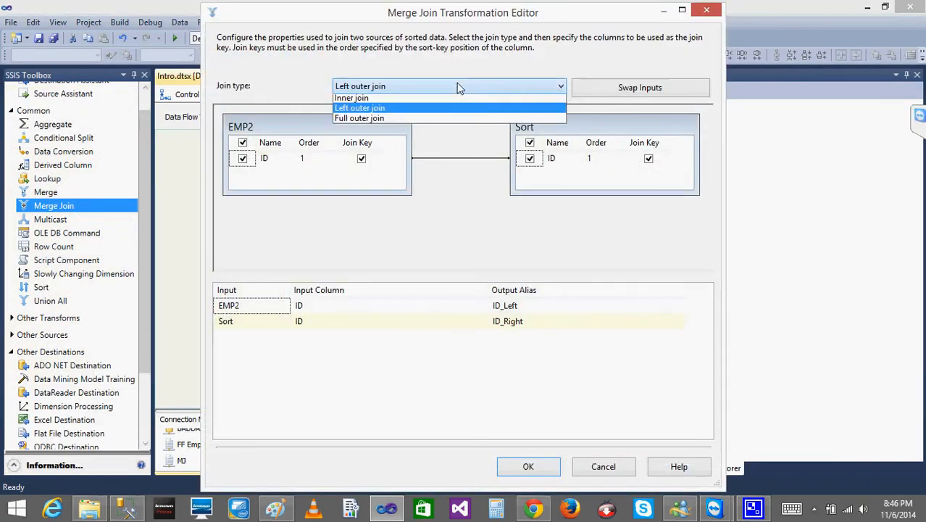
left_click(396, 119)
left_click(528, 466)
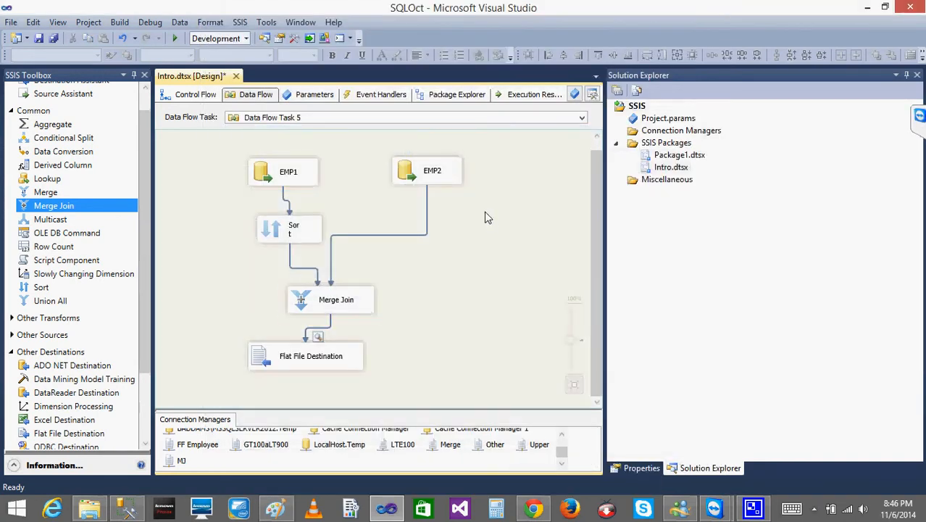
- Run the package with the full outer join, examine the unmatched rows in the data viewer, and stop debugging
left_click(177, 41)
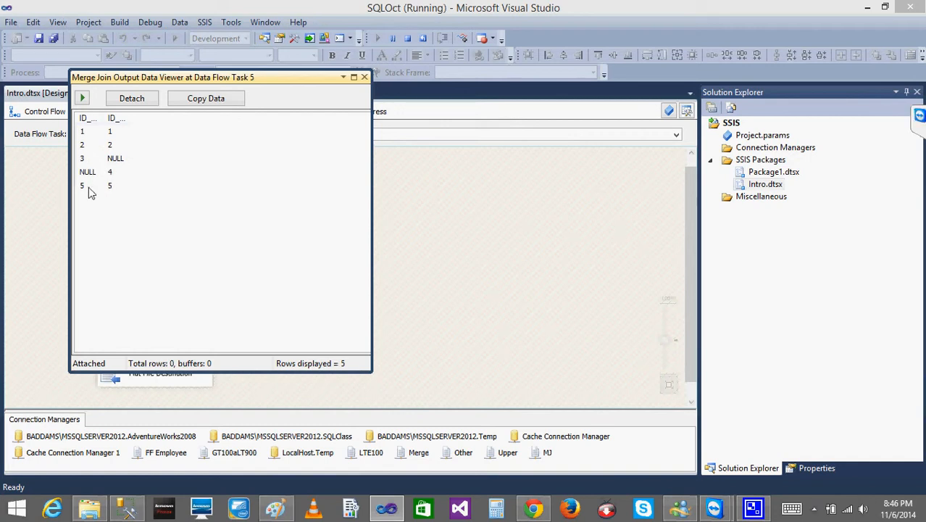
left_click(90, 187)
left_click(112, 173)
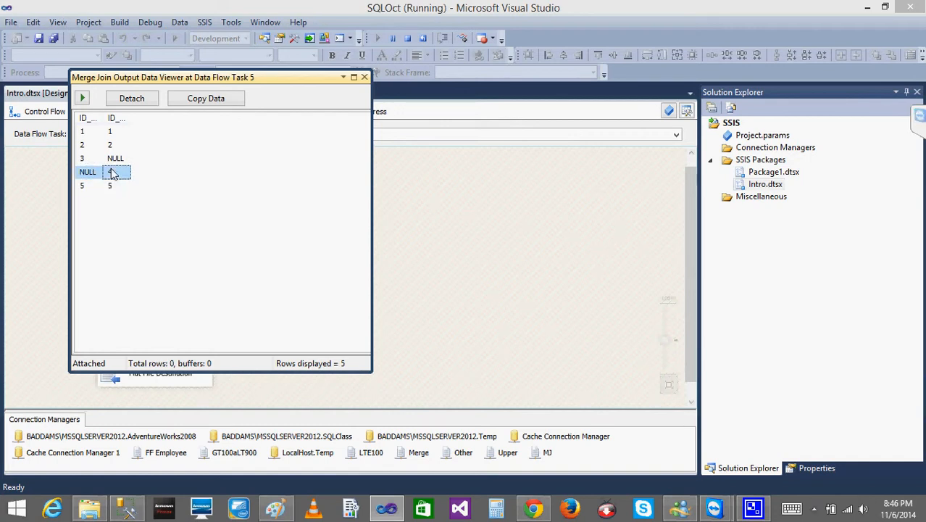
left_click(91, 160)
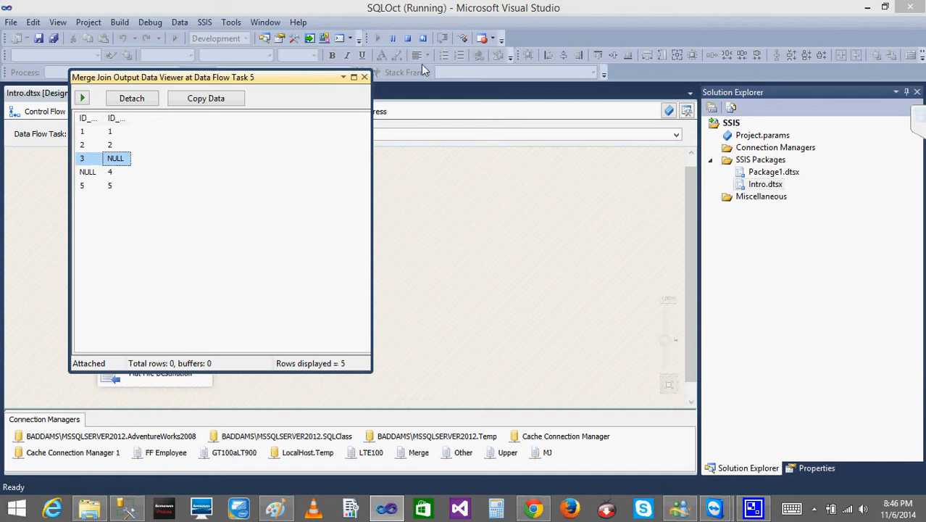
left_click(365, 78)
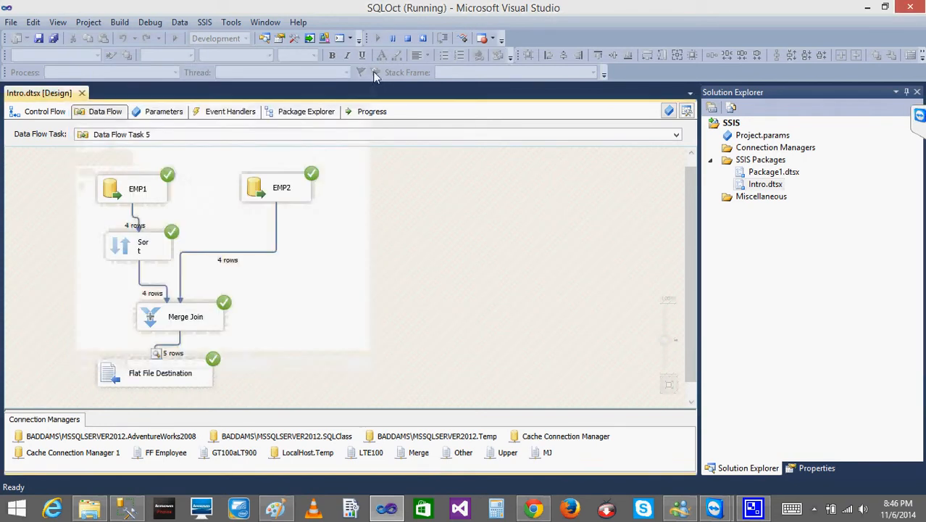
left_click(408, 38)
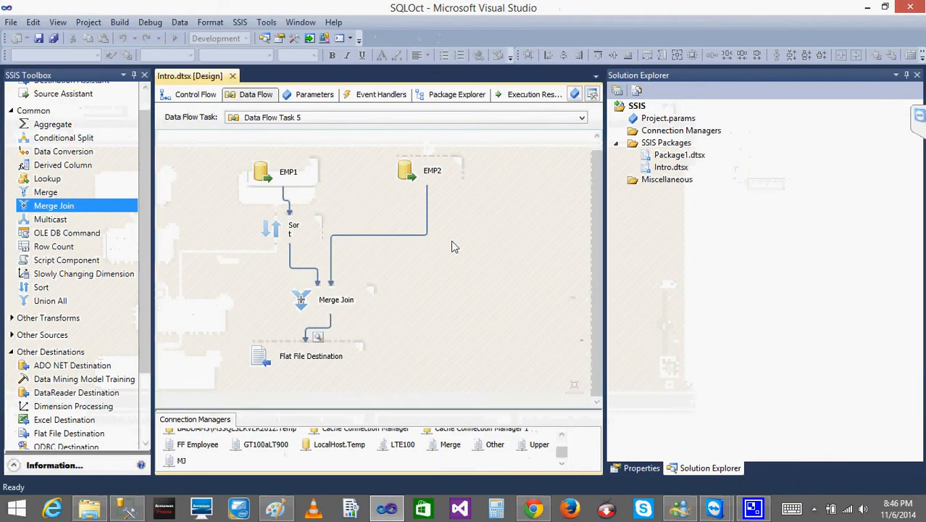
- Rearrange the data flow, moving Merge Join slightly up and placing Flat File Destination below it toward the left
left_click_drag(278, 363, 312, 351)
left_click_drag(317, 311, 328, 285)
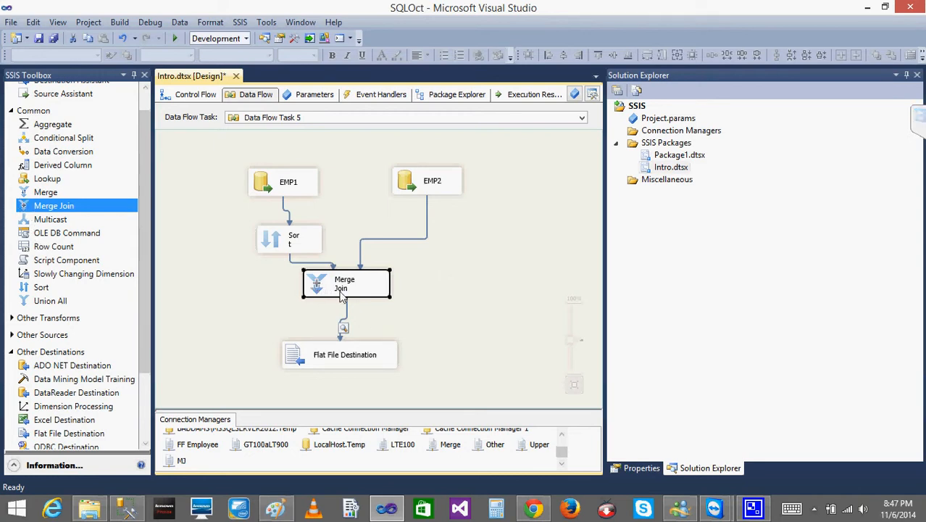
left_click(516, 319)
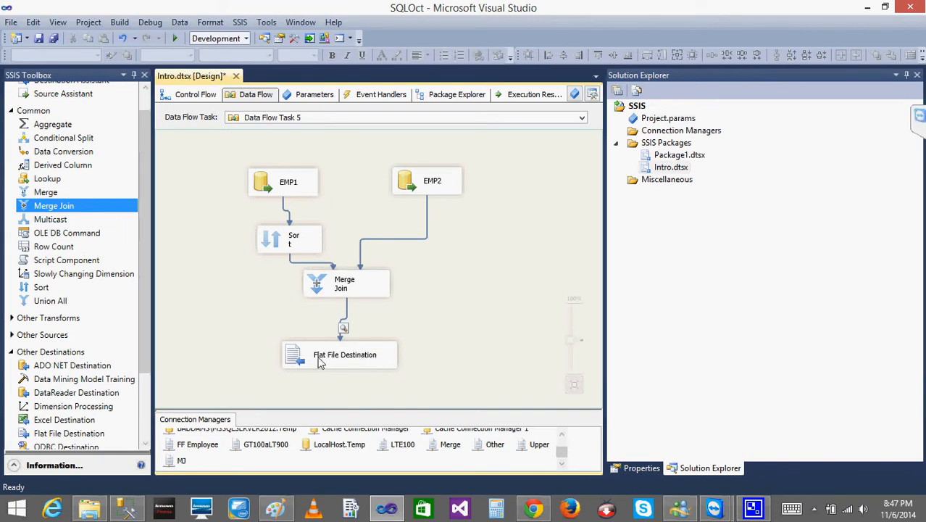
left_click_drag(306, 364, 241, 354)
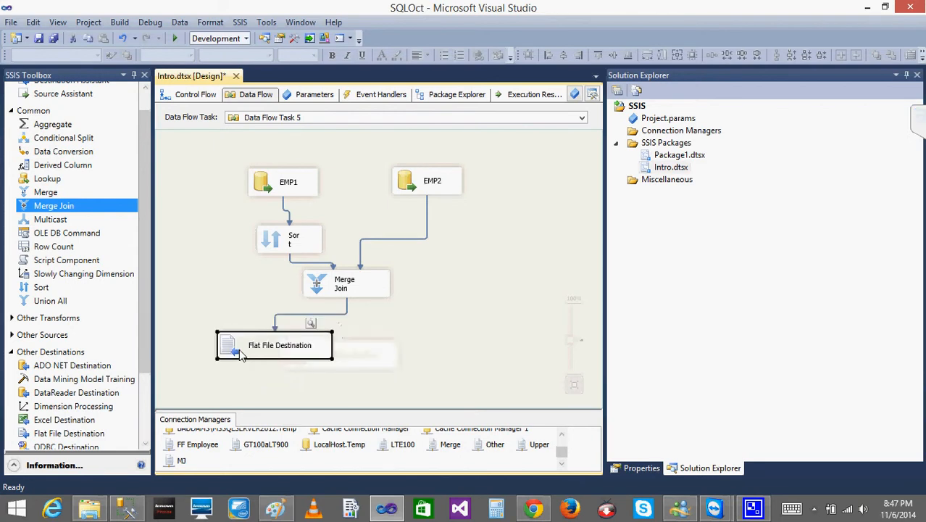
left_click(469, 334)
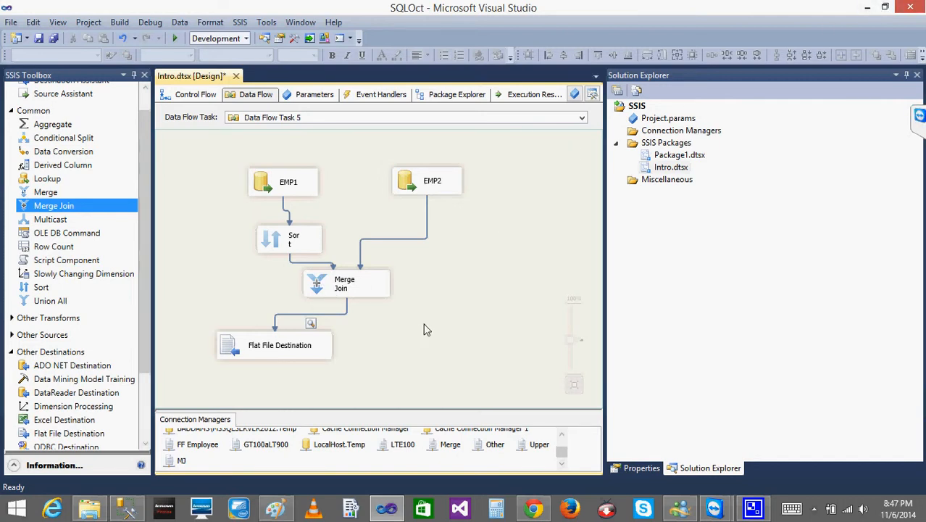
left_click(264, 351)
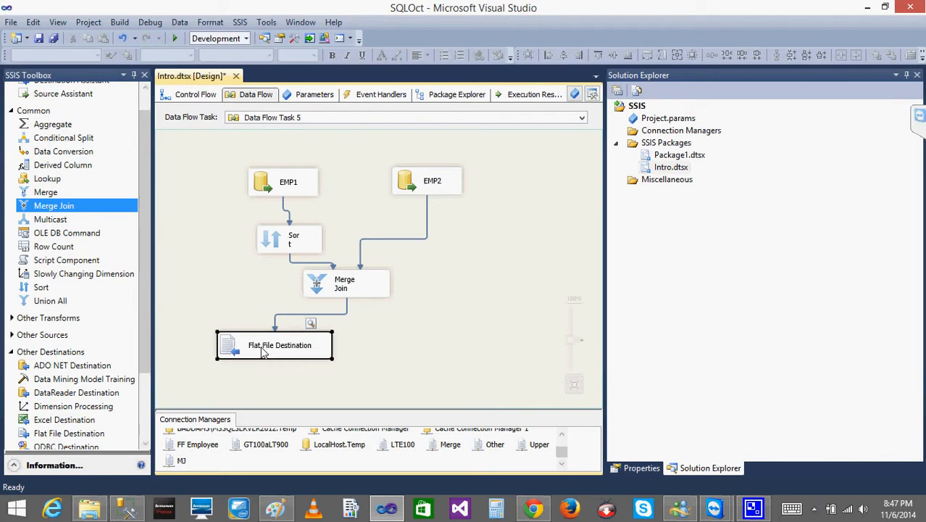
left_click(362, 347)
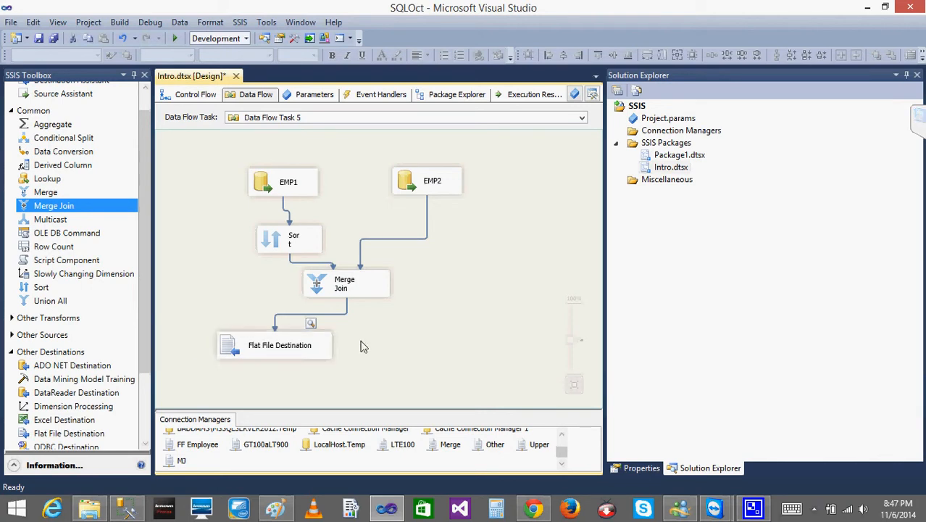
left_click(263, 351)
left_click(443, 353)
left_click(233, 346)
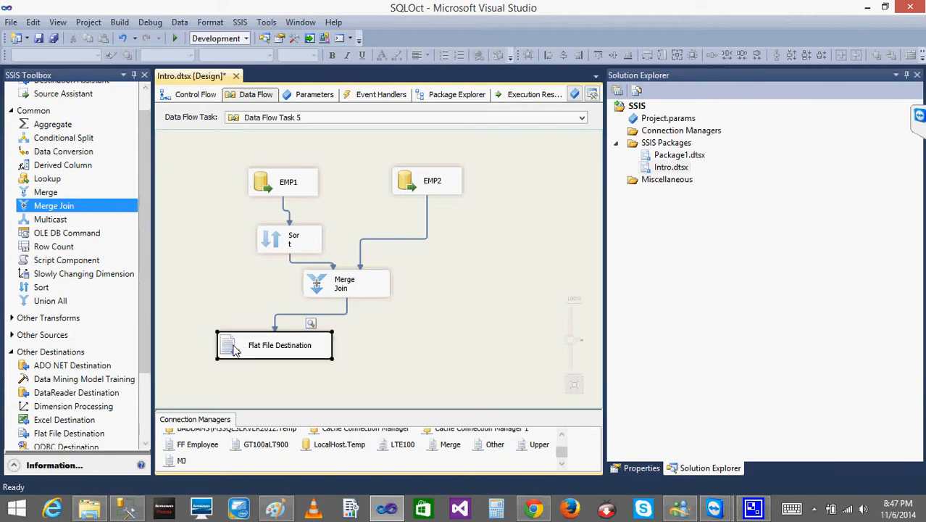
left_click(339, 289)
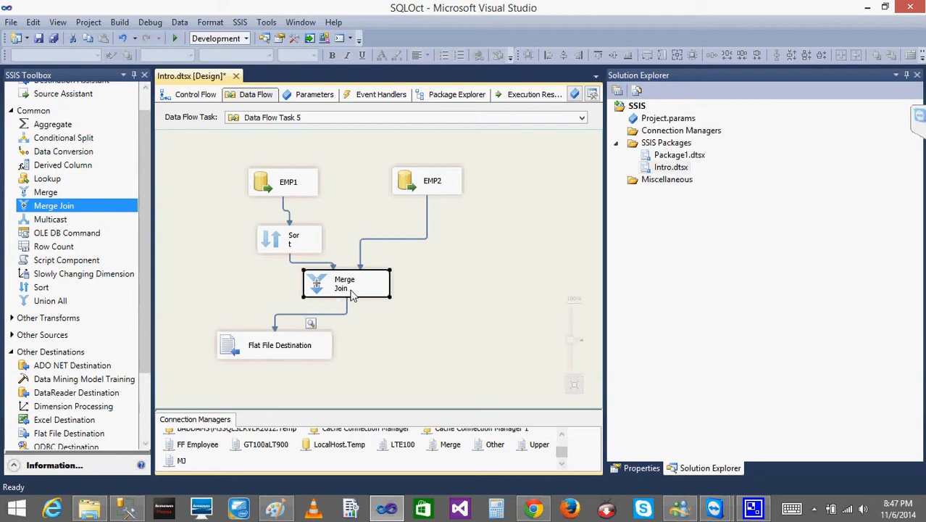
left_click(385, 336)
left_click(319, 286)
left_click(406, 342)
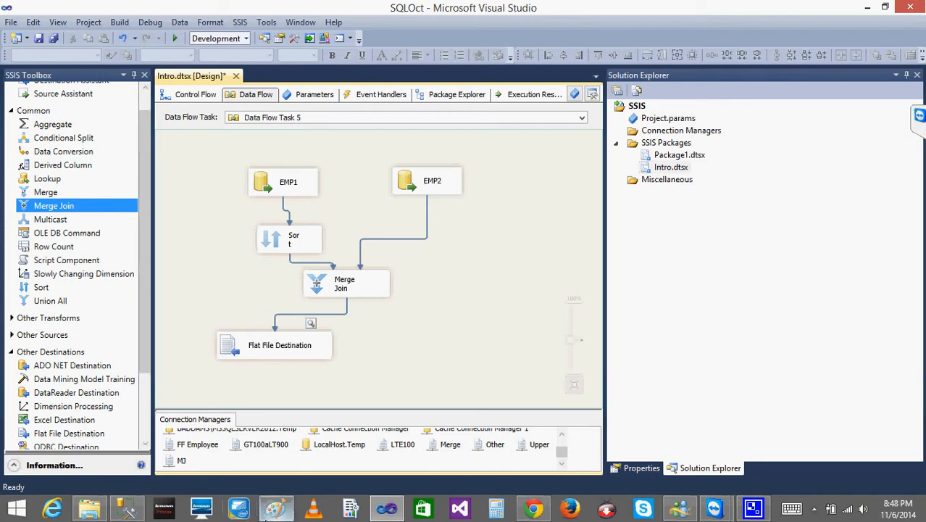
- Switch to Paint and open a new blank Paint window alongside the existing drawing
left_click(273, 512)
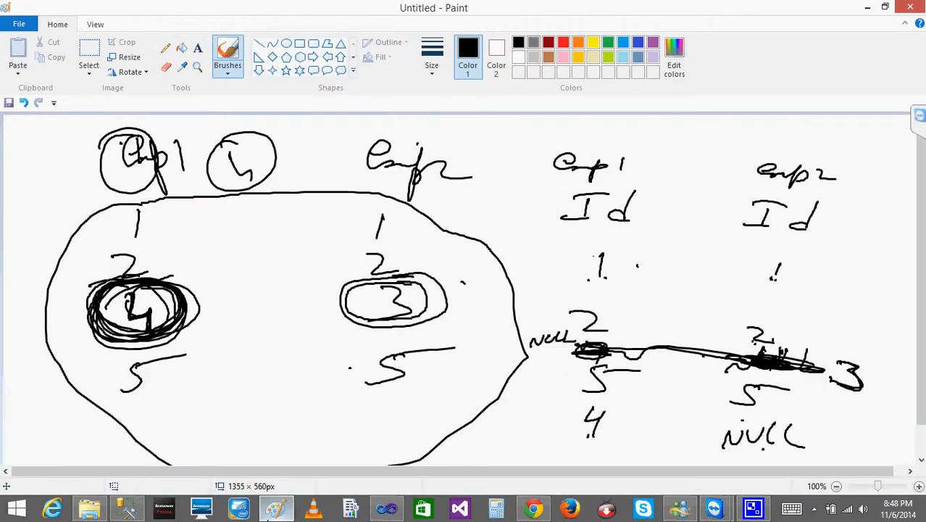
right_click(275, 511)
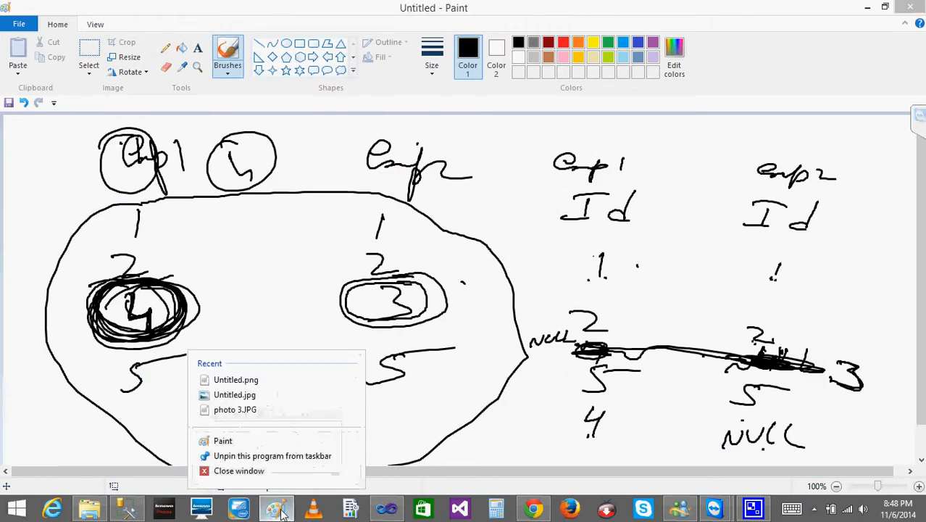
left_click(232, 441)
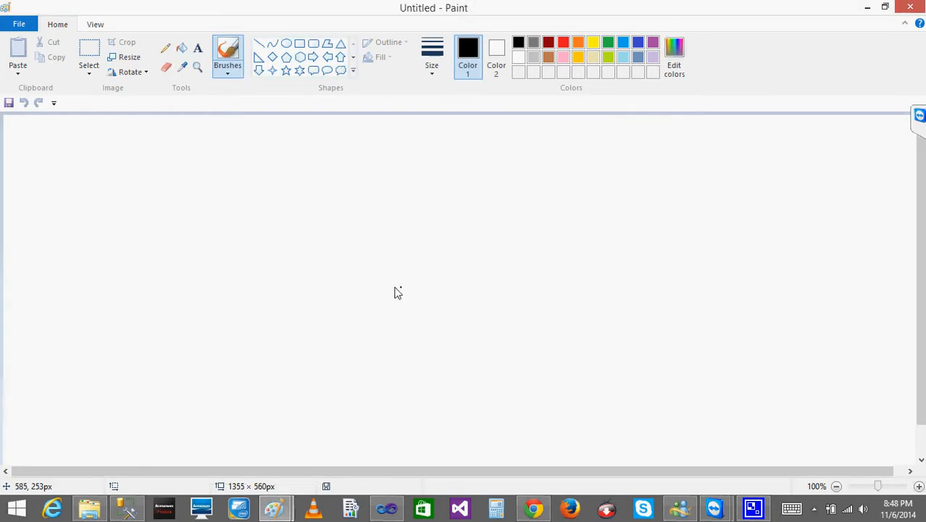
- Sketch a circled source at the top of the canvas branching directly into three destinations labelled D1, D2 and D3
left_click_drag(390, 135, 382, 168)
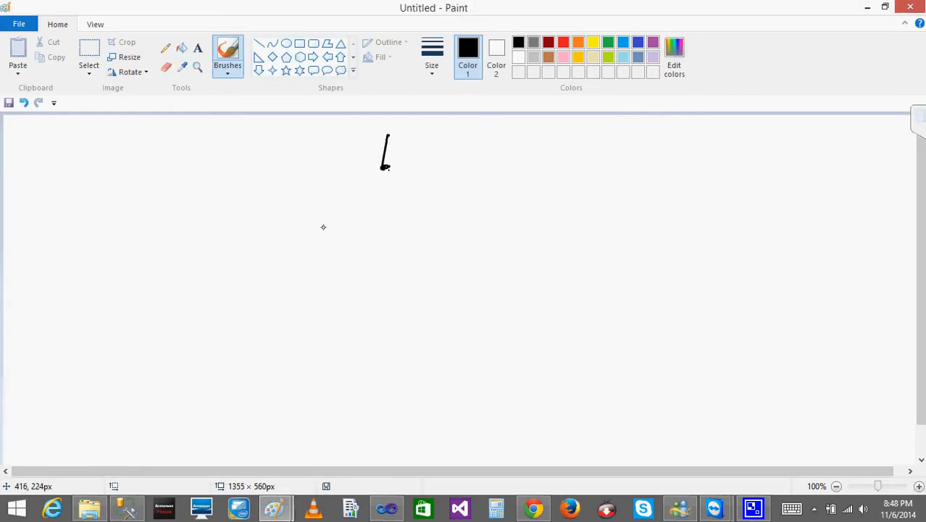
left_click_drag(385, 174, 304, 251)
left_click_drag(383, 177, 405, 246)
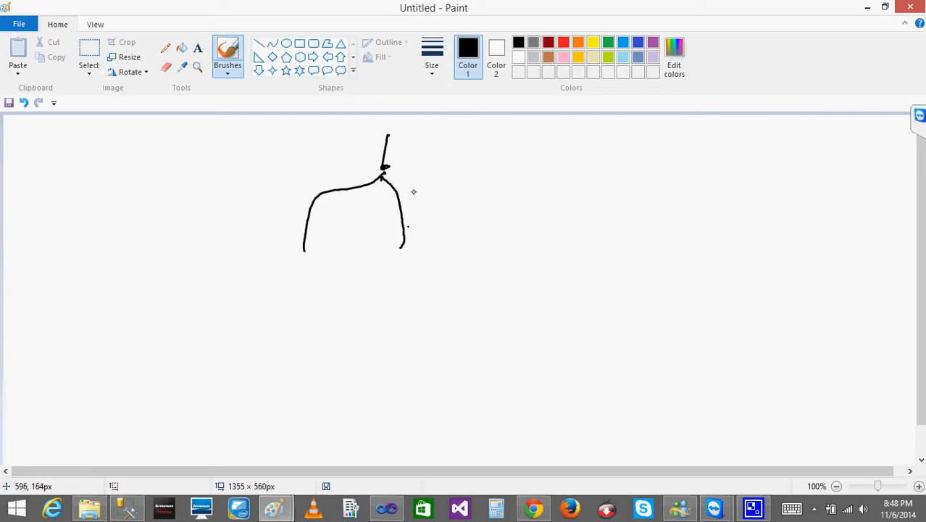
left_click_drag(383, 181, 490, 274)
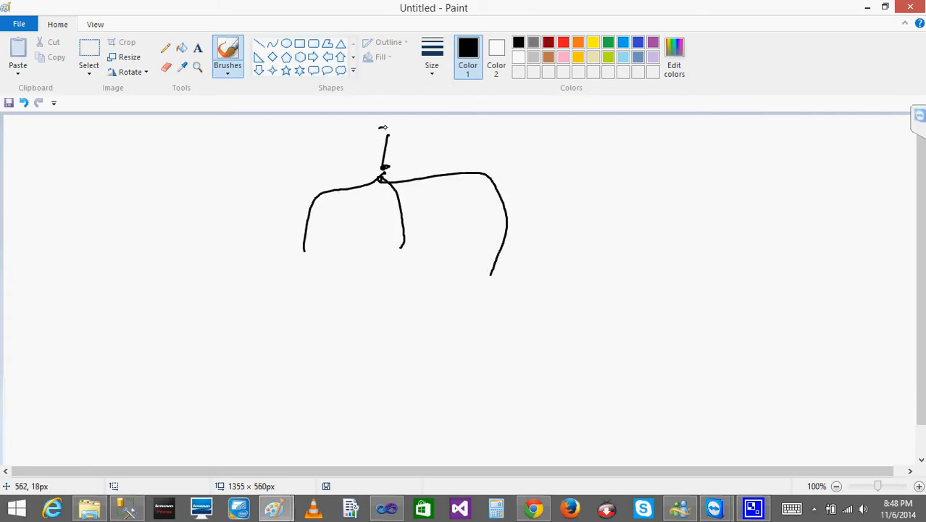
mouse_move(383, 128)
left_mouse_down()
mouse_move(360, 127)
mouse_move(390, 160)
mouse_move(401, 149)
left_mouse_up()
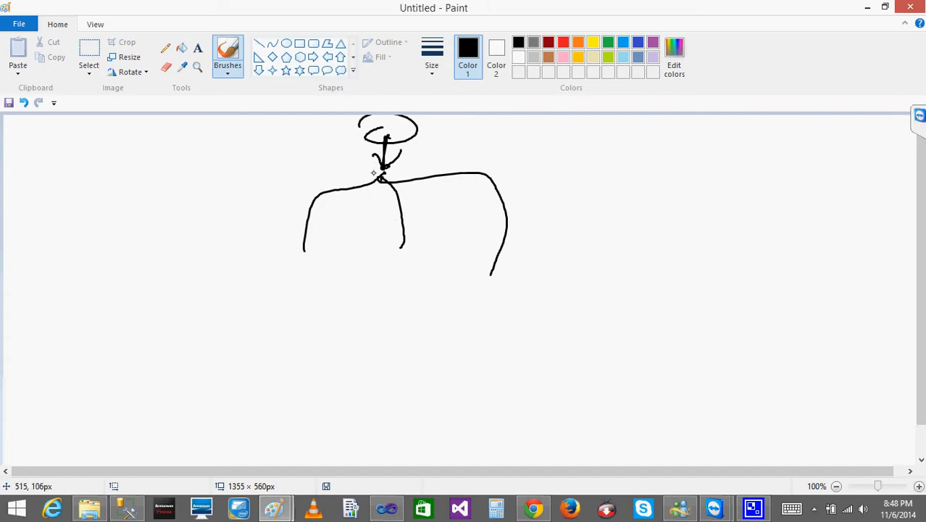
mouse_move(382, 178)
left_mouse_down()
mouse_move(297, 201)
mouse_move(296, 251)
mouse_move(327, 232)
left_mouse_up()
left_click_drag(293, 283, 282, 314)
left_click_drag(313, 292, 316, 307)
mouse_move(382, 283)
left_mouse_down()
mouse_move(393, 286)
mouse_move(380, 300)
left_mouse_up()
left_click_drag(404, 287, 435, 296)
mouse_move(496, 290)
left_mouse_down()
mouse_move(484, 312)
mouse_move(503, 328)
left_mouse_up()
- Sketch a second diagram beside the first, with circled S linked to circled M, branching into D1, D2 and D3
mouse_move(637, 128)
left_mouse_down()
mouse_move(703, 135)
mouse_move(641, 126)
left_mouse_up()
mouse_move(661, 140)
left_mouse_down()
mouse_move(640, 159)
mouse_move(648, 213)
left_mouse_up()
mouse_move(631, 244)
left_mouse_down()
mouse_move(656, 230)
mouse_move(666, 236)
left_mouse_up()
mouse_move(663, 211)
left_mouse_down()
mouse_move(616, 249)
mouse_move(631, 205)
left_mouse_up()
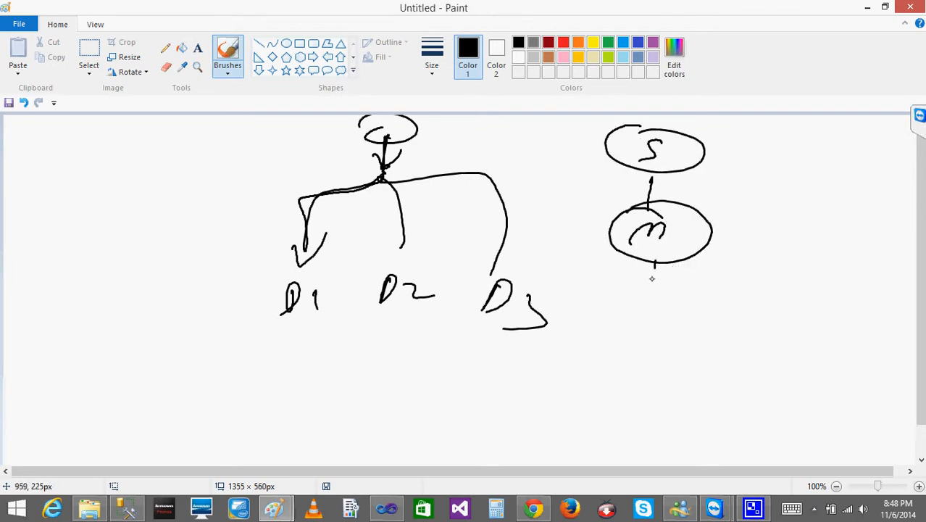
left_click_drag(656, 266, 583, 328)
left_click_drag(680, 288, 665, 324)
mouse_move(647, 284)
left_mouse_down()
mouse_move(718, 280)
mouse_move(760, 344)
left_mouse_up()
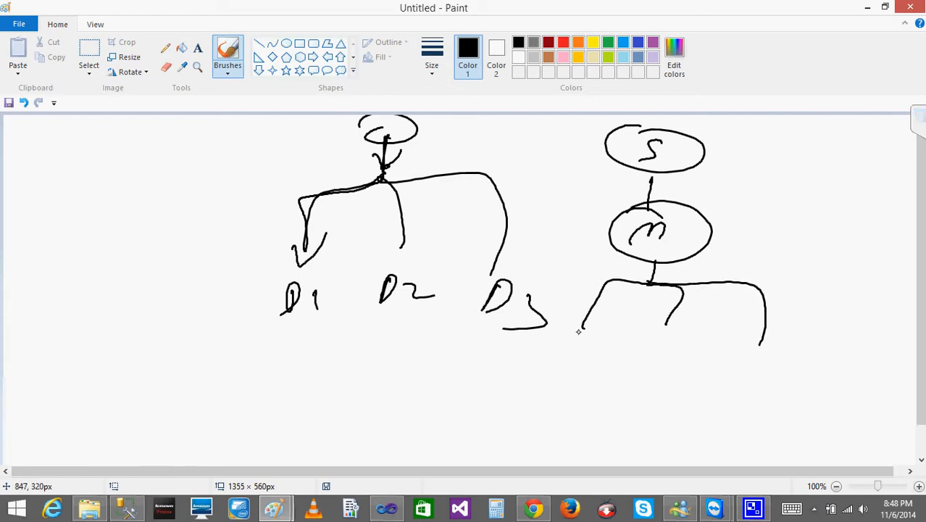
mouse_move(578, 332)
left_mouse_down()
mouse_move(580, 361)
mouse_move(615, 366)
mouse_move(678, 355)
mouse_move(714, 366)
left_mouse_up()
left_click_drag(751, 351, 746, 370)
left_click_drag(766, 357, 773, 387)
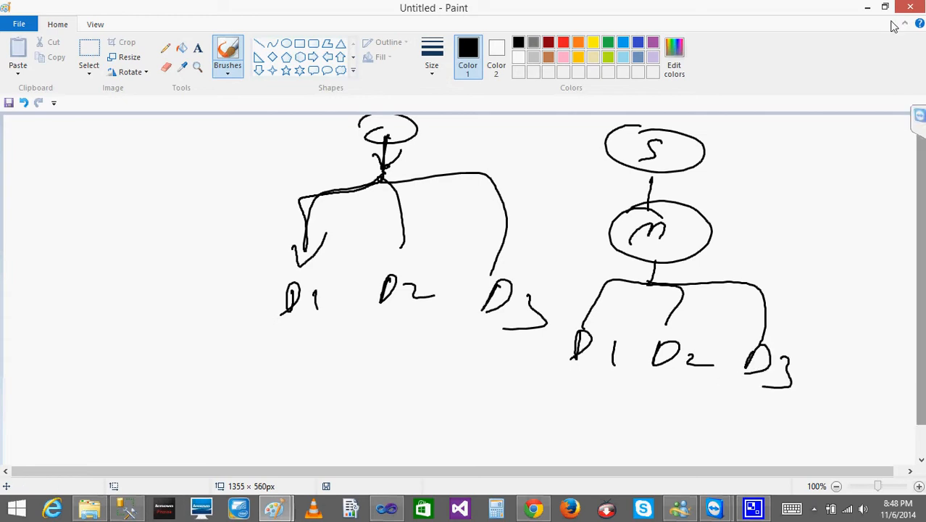
- Return to Visual Studio and delete the path between Merge Join and Flat File Destination, moving that destination slightly down and left
left_click(870, 11)
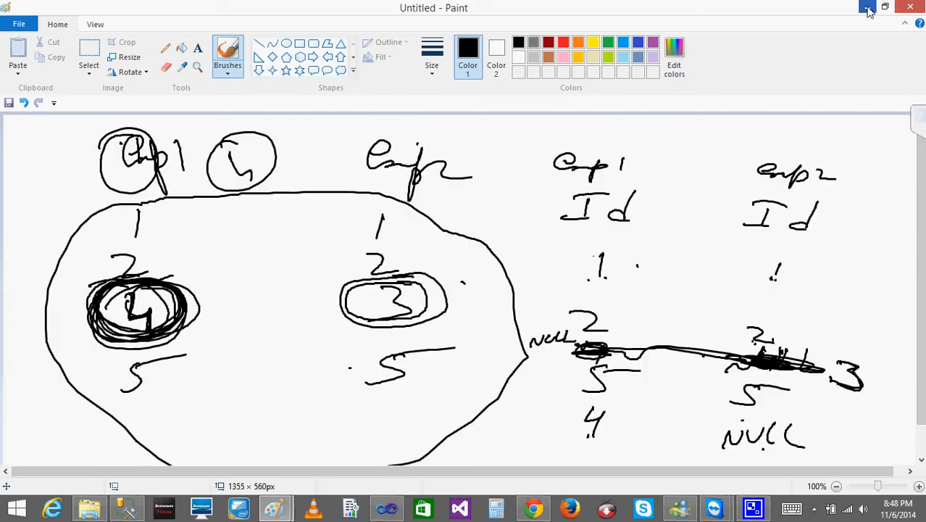
left_click(870, 8)
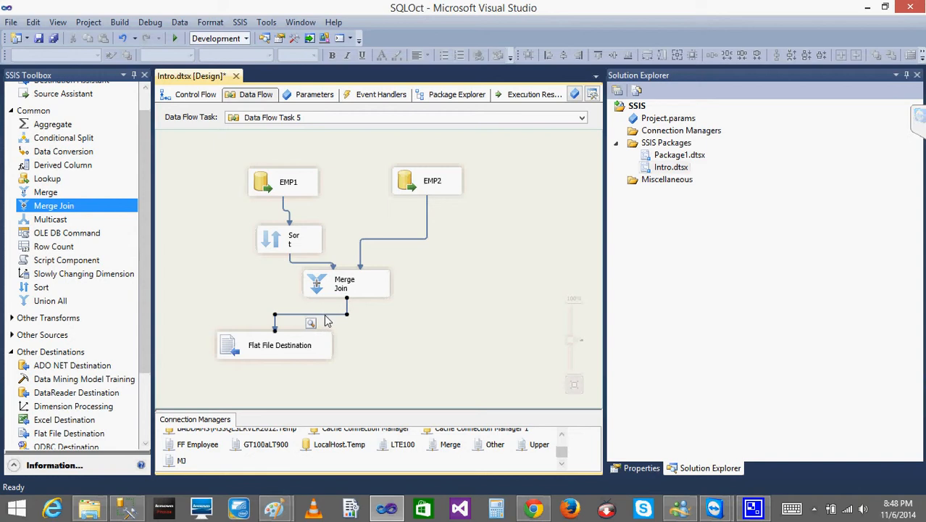
key("Delete")
left_click_drag(236, 358, 221, 370)
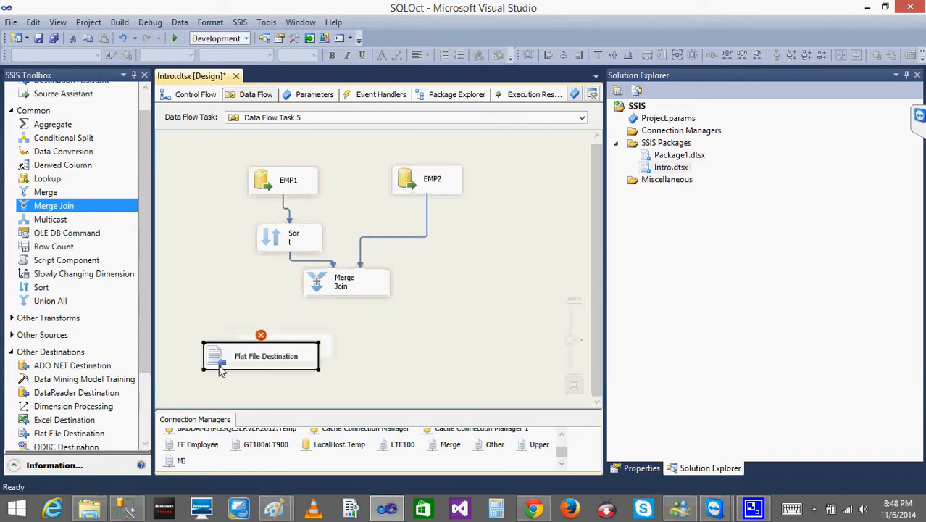
- Add a second Flat File Destination to the right of the first one and space the two apart below Merge Join
left_click(63, 435)
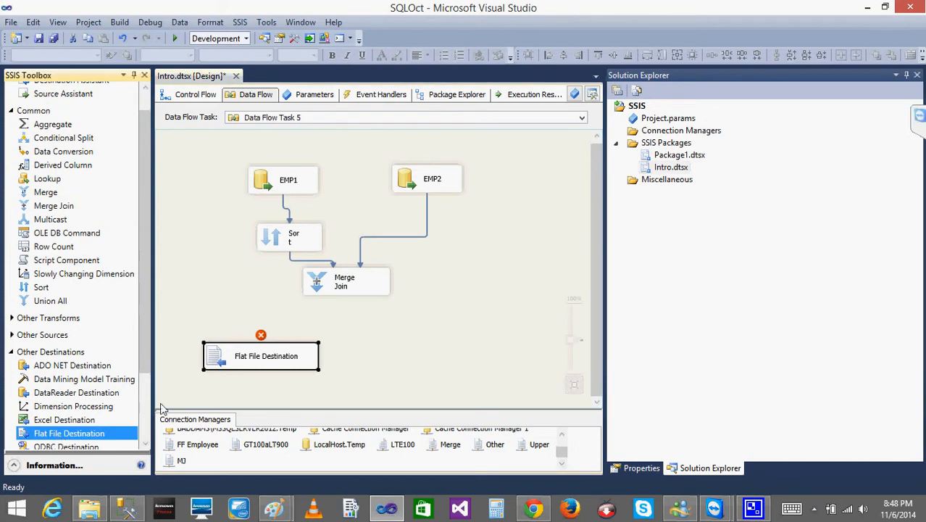
left_click_drag(163, 410, 369, 351)
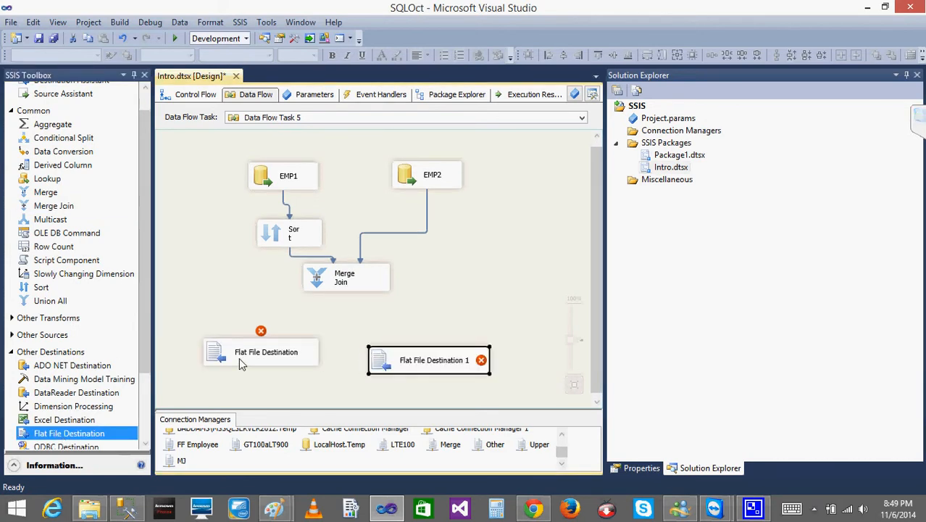
left_click_drag(240, 363, 225, 376)
- Connect the Merge Join output to the original Flat File Destination and check Merge Join for another available output
left_click(346, 279)
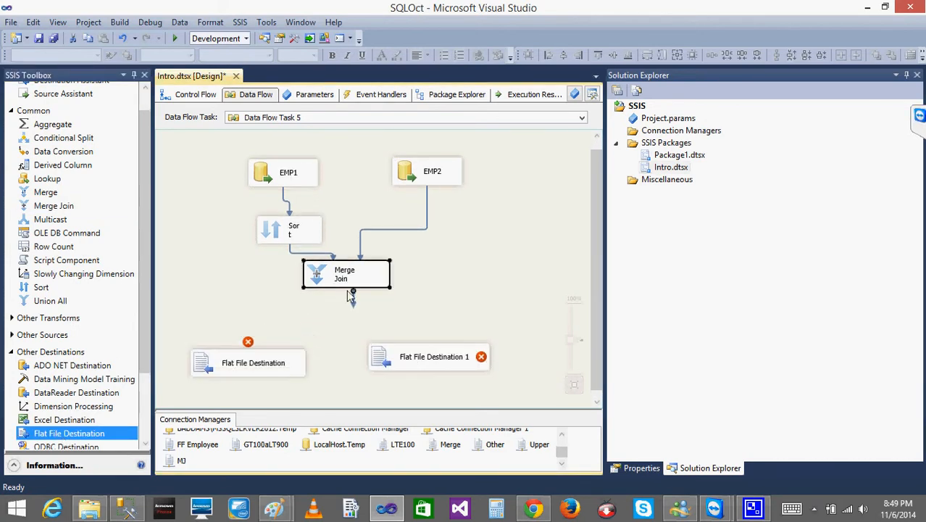
left_click_drag(354, 299, 253, 363)
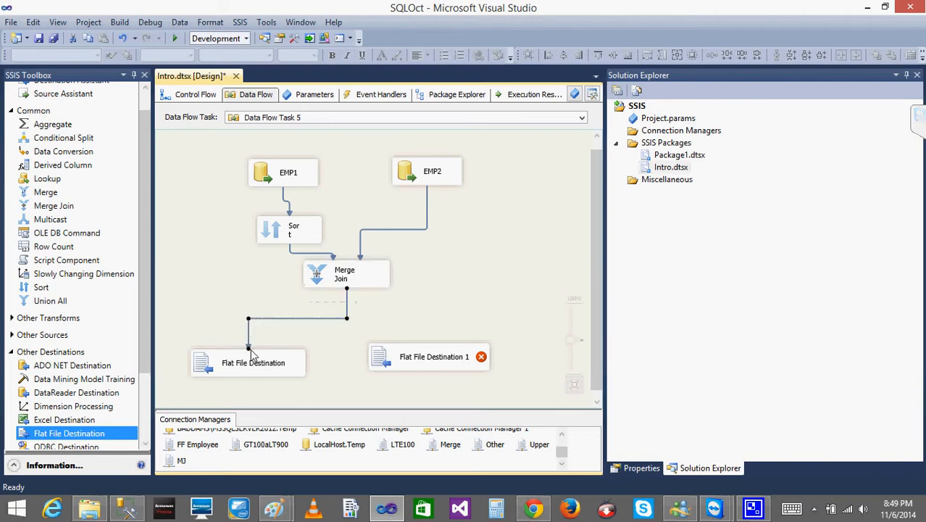
left_click(408, 365)
left_click(355, 285)
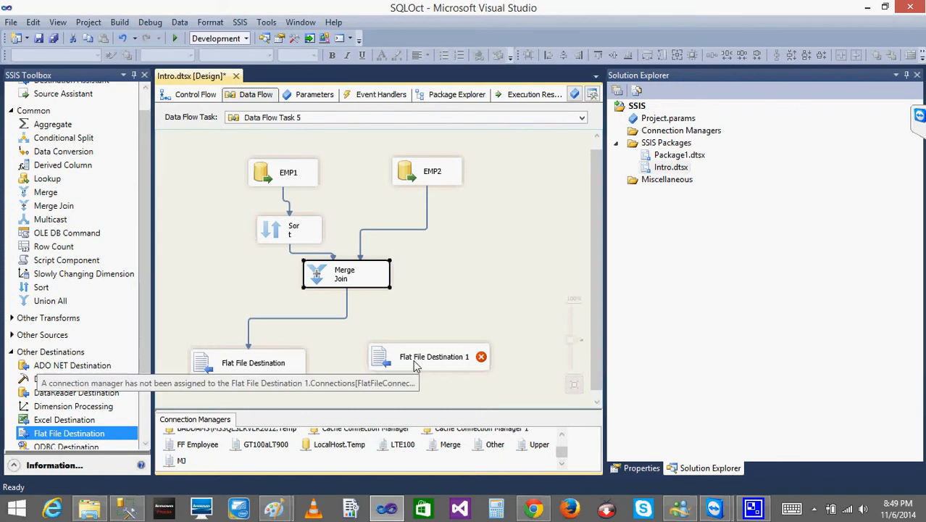
- Delete the path between Merge Join and Flat File Destination
left_click(349, 304)
left_click(348, 305)
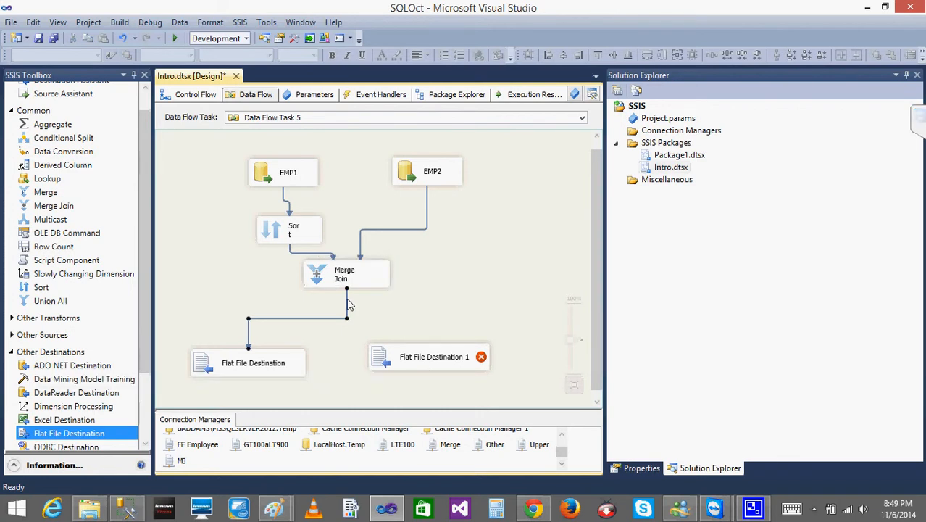
key("Delete")
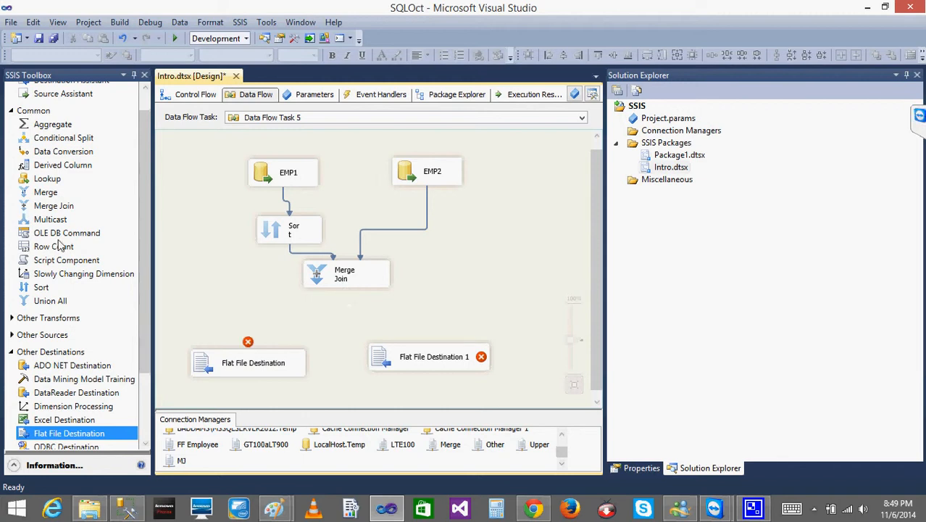
- Add a Multicast transformation below Merge Join and connect the Merge Join output to it
left_click(50, 219)
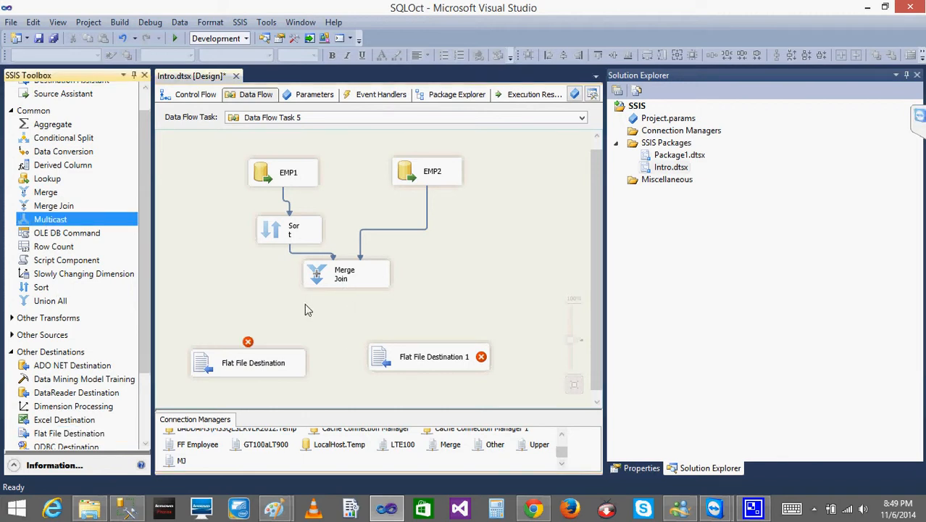
left_click(323, 311)
left_click(348, 279)
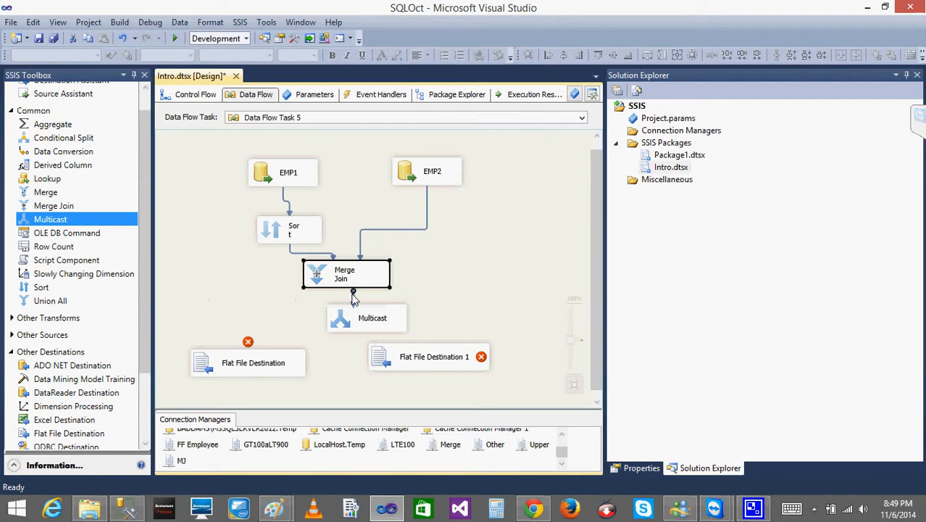
left_click_drag(353, 292, 354, 314)
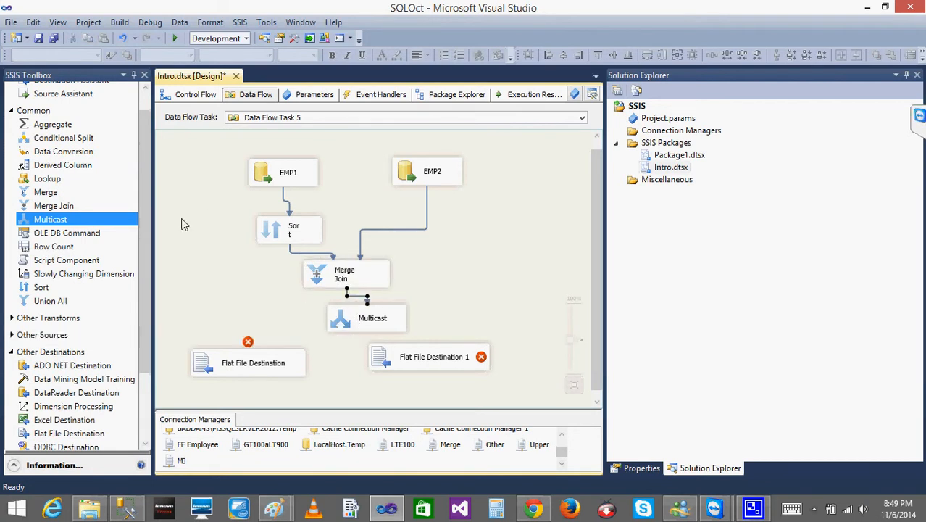
- Move Multicast slightly left beneath Merge Join and connect its outputs to Flat File Destination and Flat File Destination 1
left_click(352, 326)
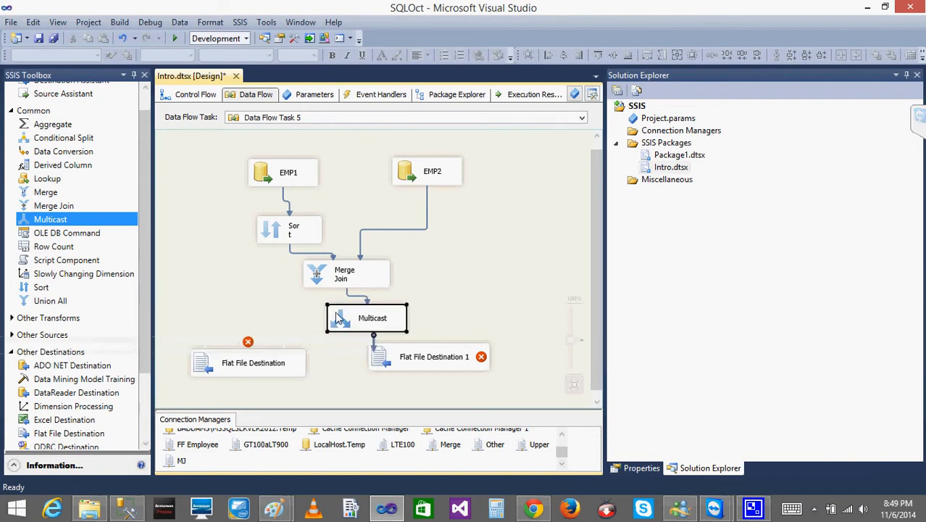
right_click(332, 313)
left_click(305, 316)
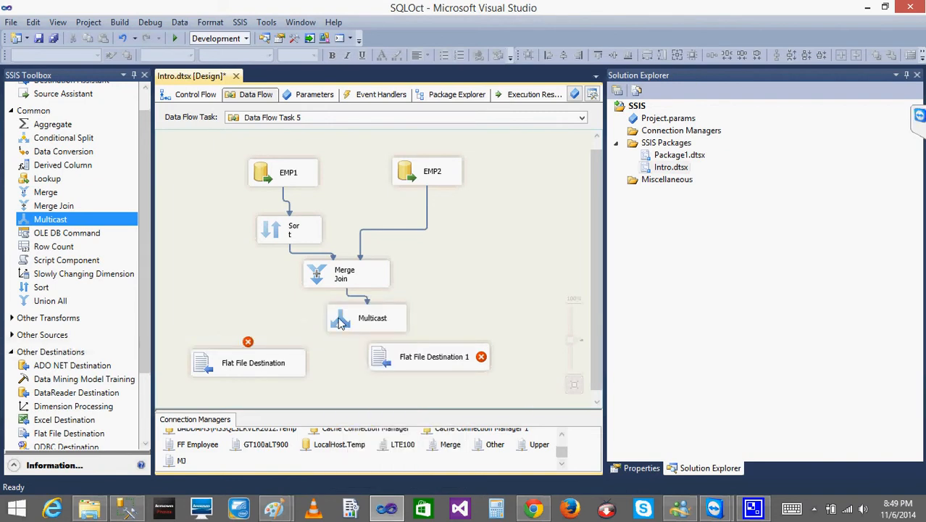
left_click_drag(338, 318, 317, 312)
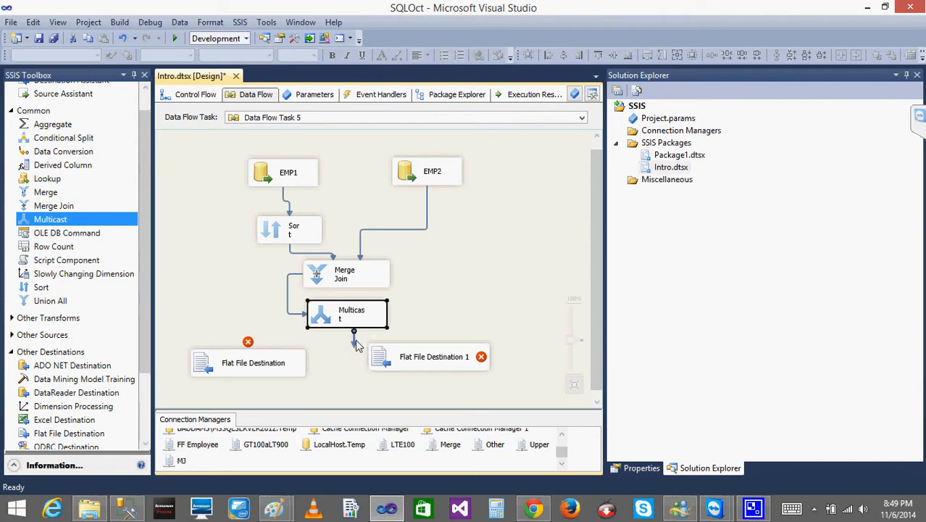
left_click_drag(355, 348, 283, 362)
left_click(366, 310)
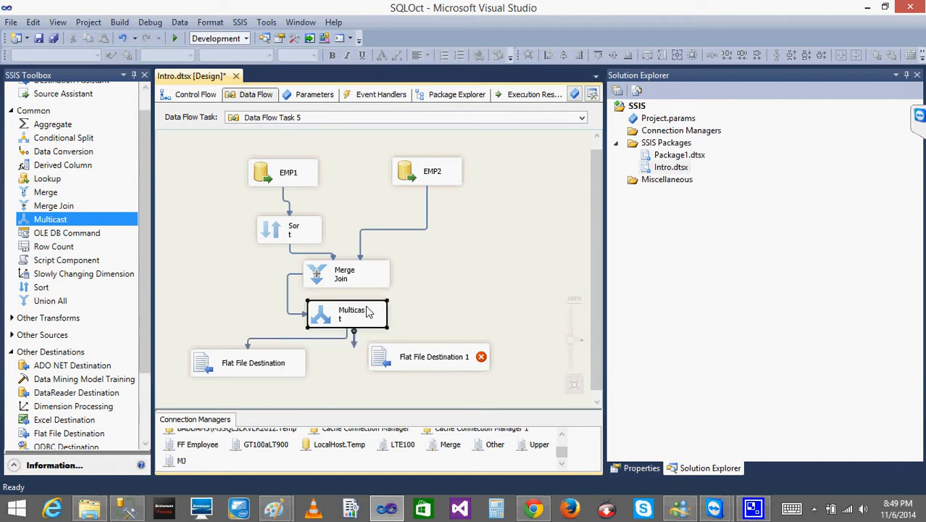
left_click_drag(356, 341, 393, 355)
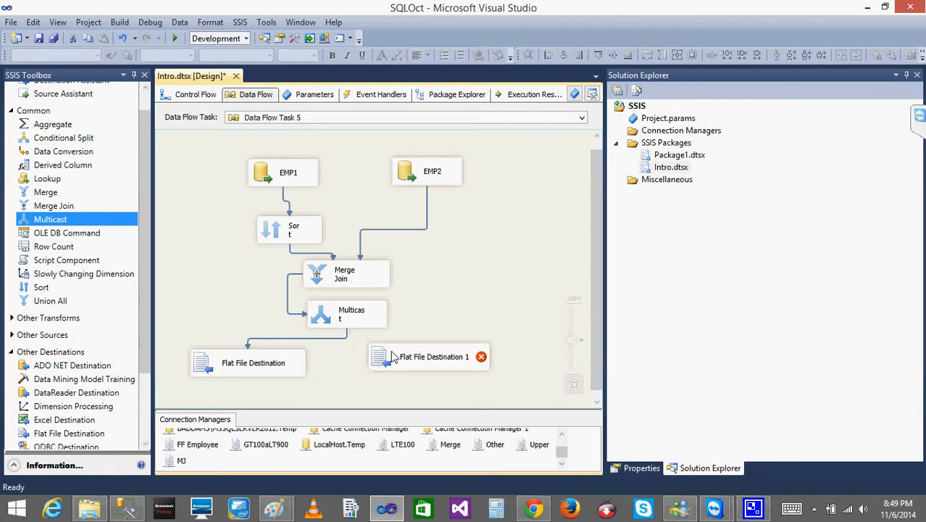
- Create a new delimited connection manager named MJ1 for Flat File Destination 1, using file MJ1 in the TestSSISFiles folder
left_click(392, 369)
double_click(392, 368)
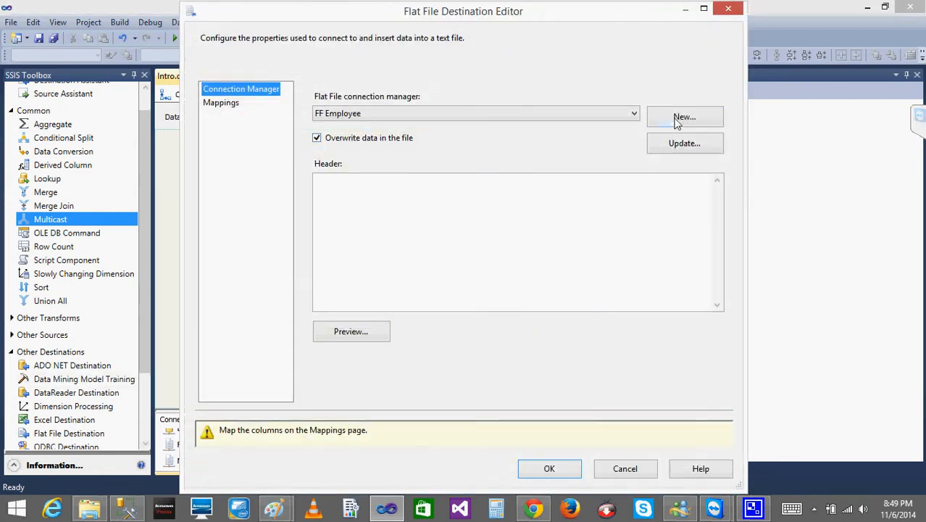
left_click(679, 121)
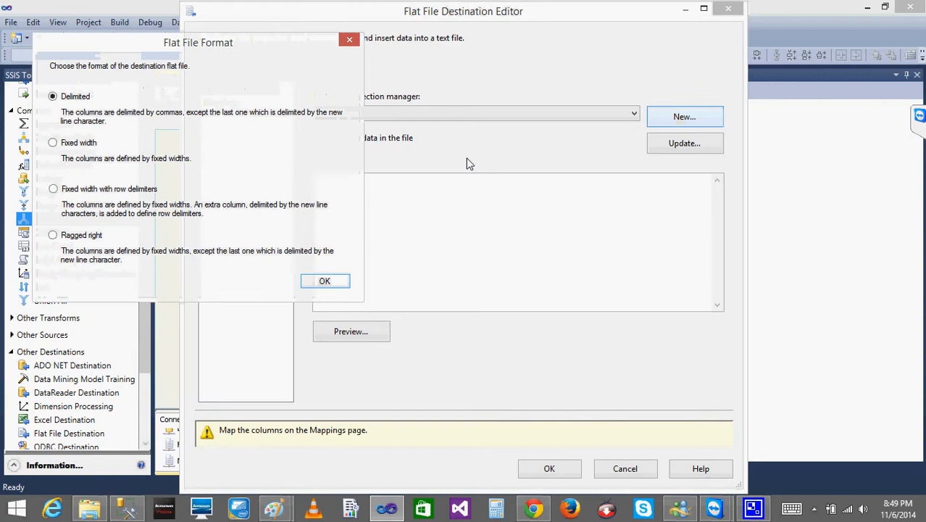
left_click(316, 284)
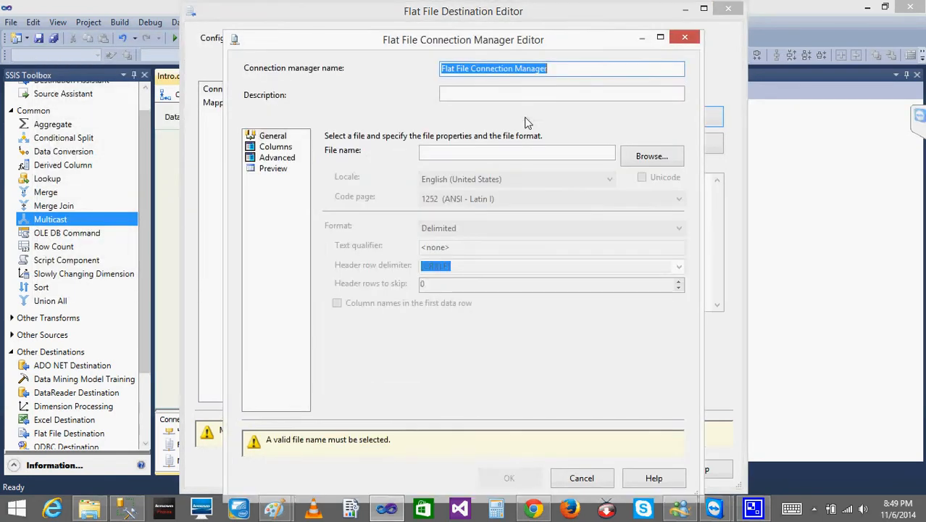
type("MJ1")
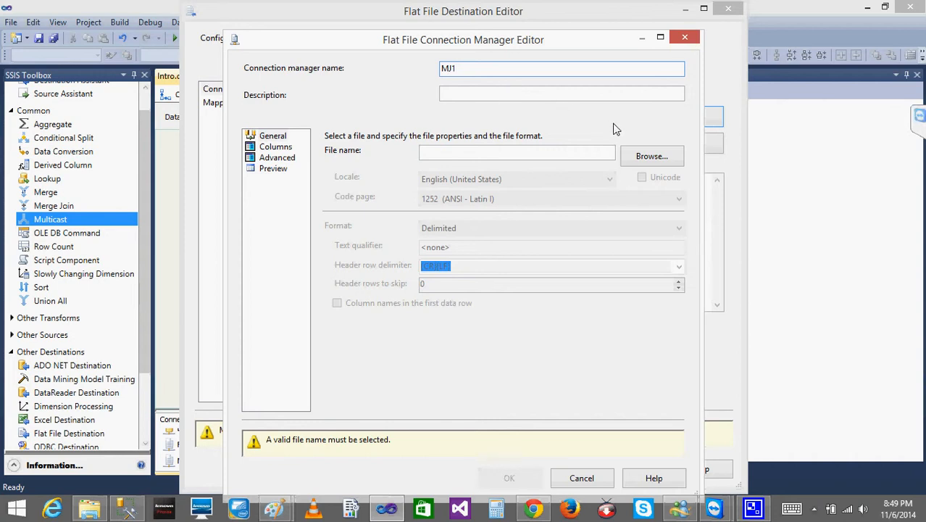
left_click(650, 157)
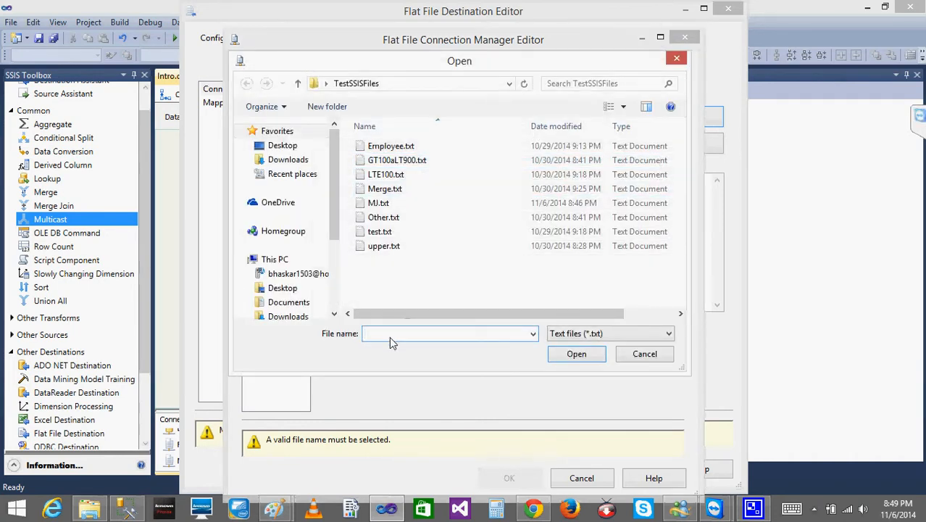
type("1")
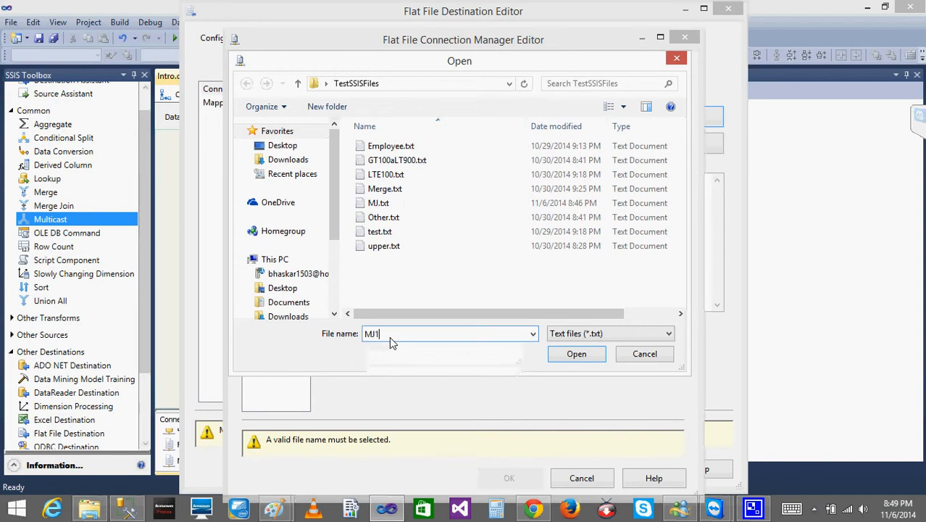
left_click(576, 353)
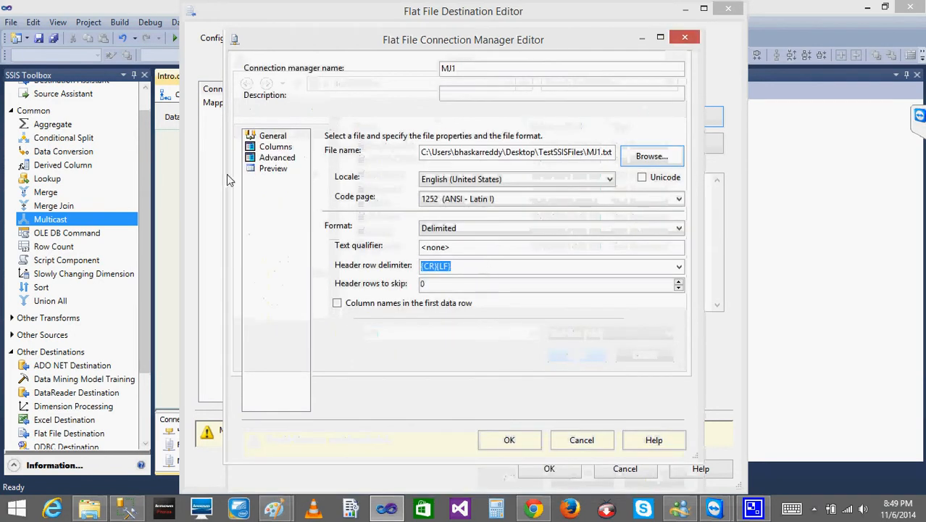
- Review and accept the MJ1 column definitions, and apply the ID_Left and ID_Right column mappings for Flat File Destination 1
left_click(275, 146)
left_click(277, 158)
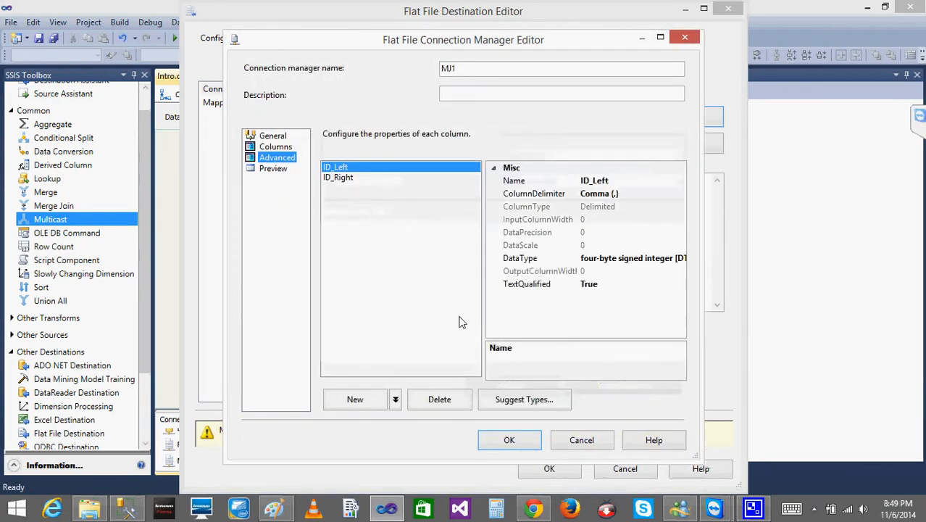
left_click(509, 440)
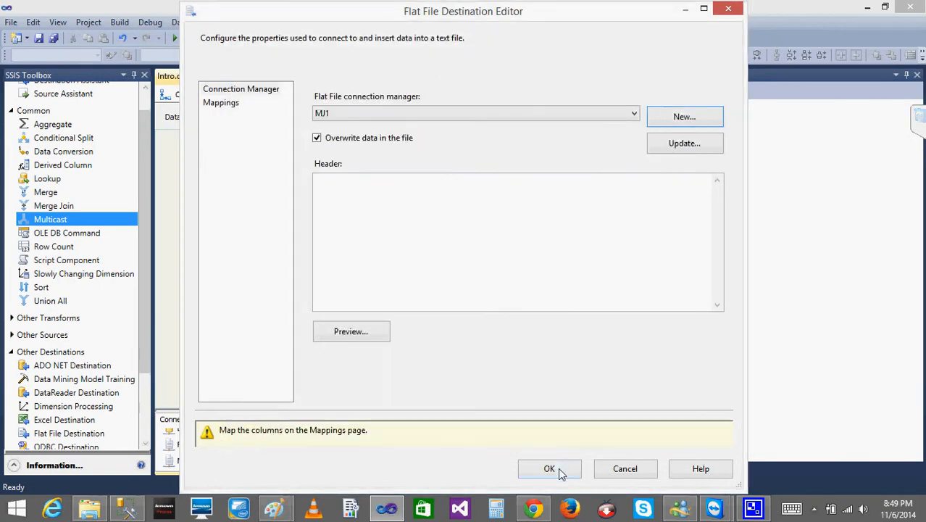
left_click(229, 106)
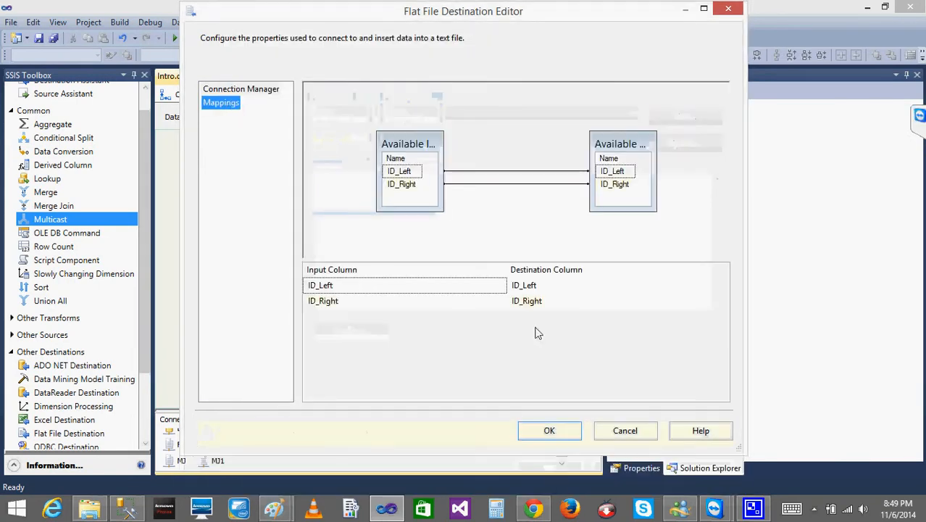
left_click(550, 429)
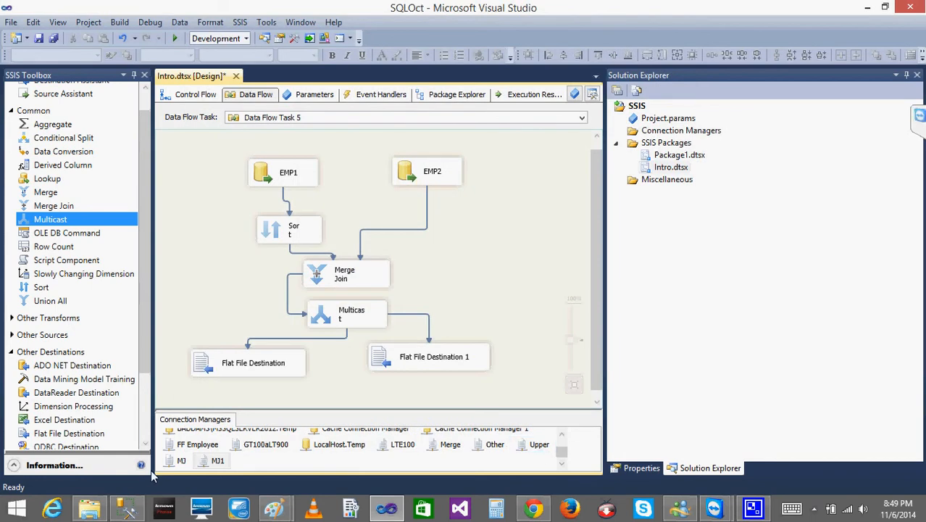
- Enable column names in the first data row for the MJ1 connection manager
double_click(217, 461)
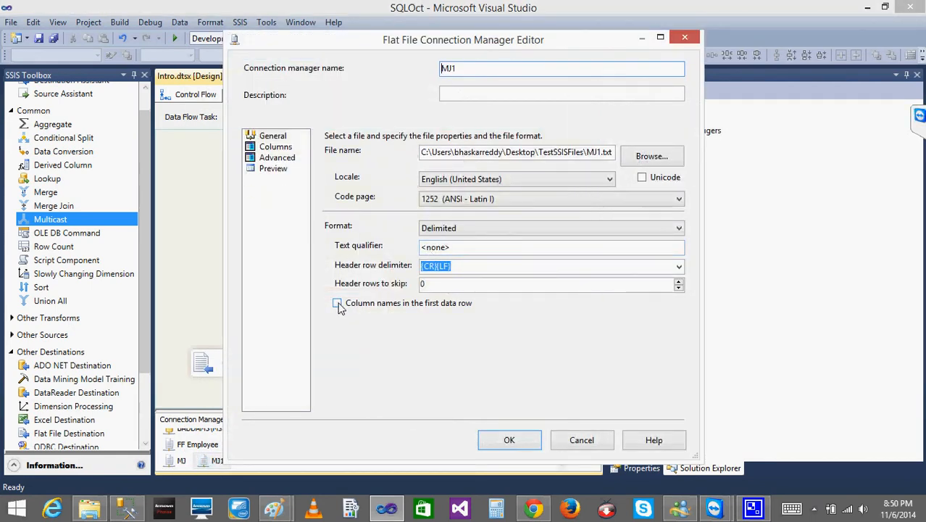
left_click(338, 304)
left_click(510, 440)
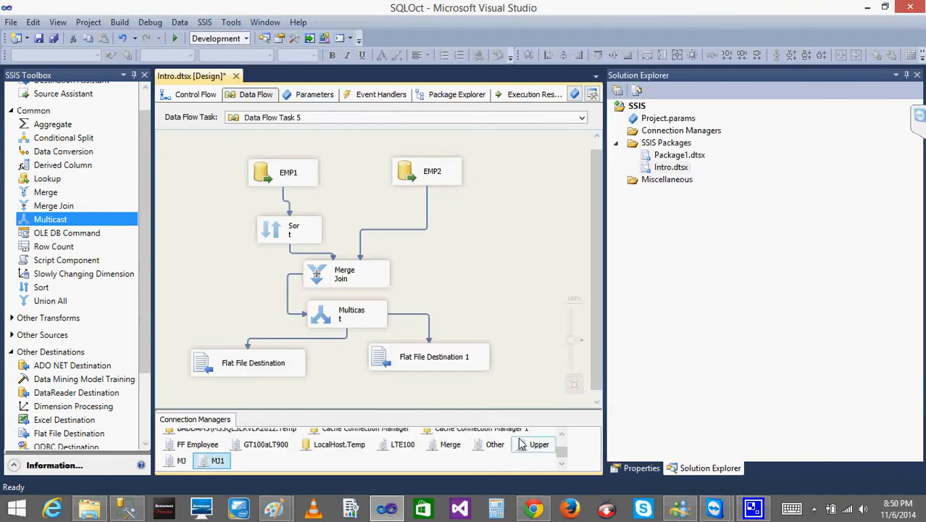
- Enable data viewers on both paths from Multicast to the two flat file destinations
right_click(414, 316)
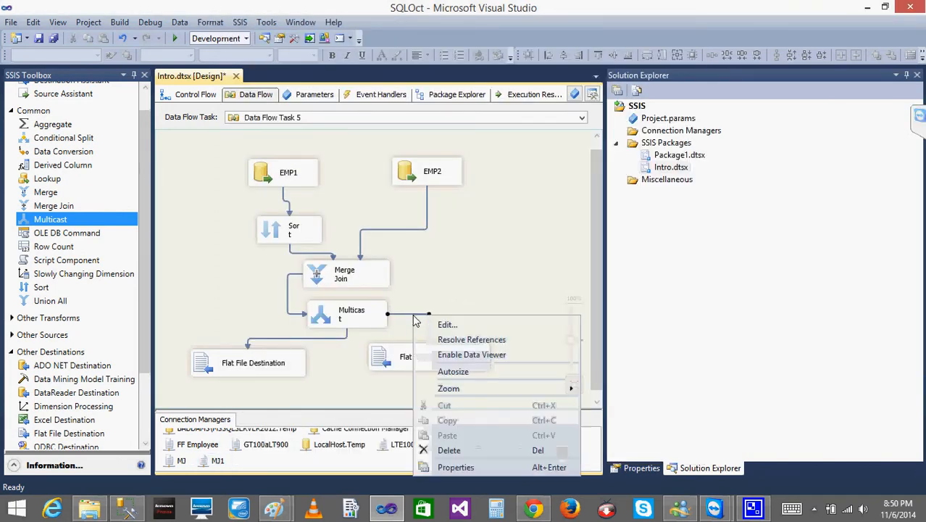
left_click(478, 355)
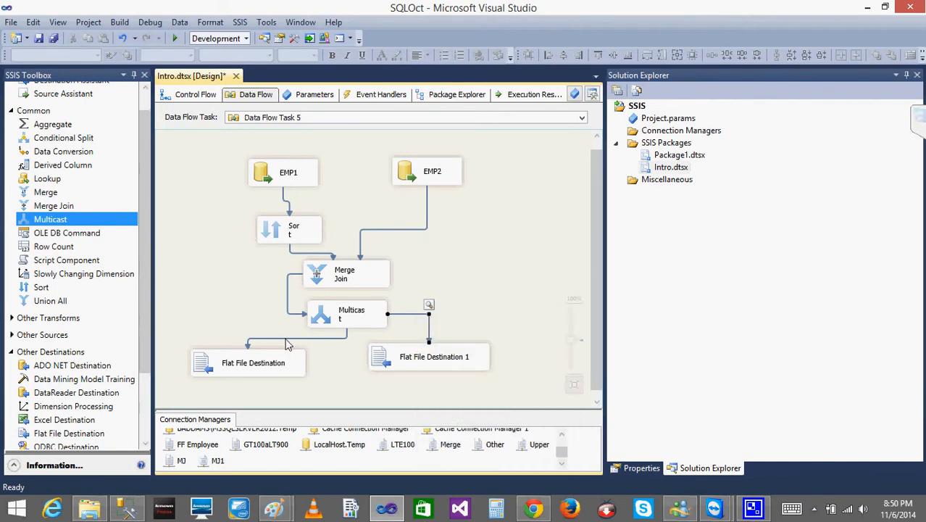
right_click(286, 345)
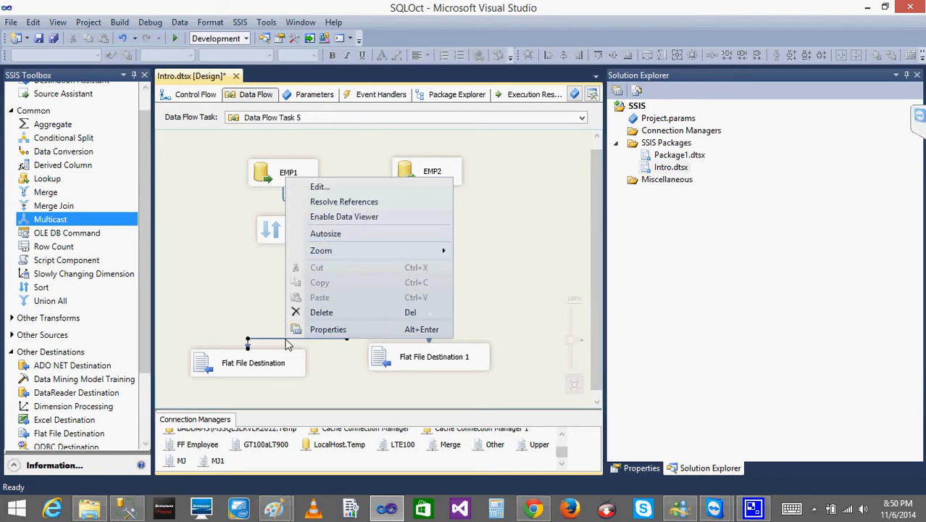
left_click(343, 217)
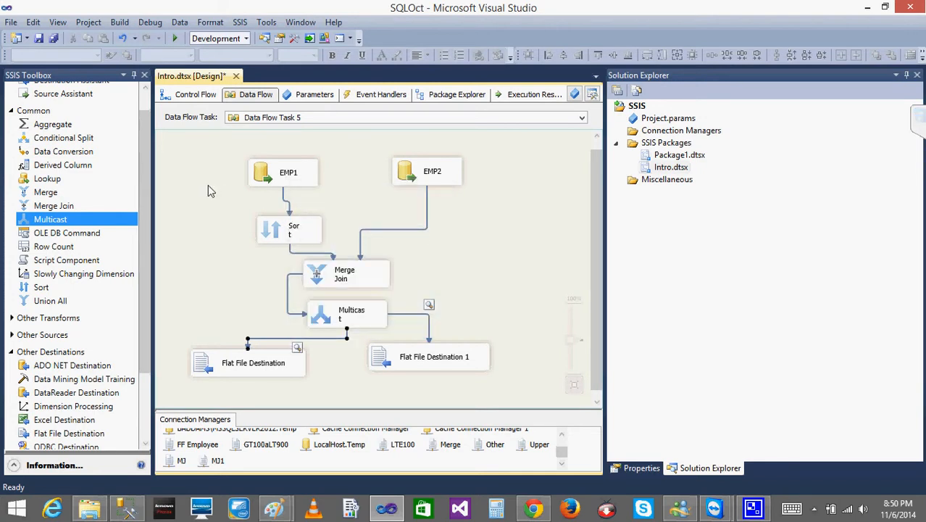
- Check the join type in Merge Join without changing it, and move both flat file destinations slightly lower
double_click(336, 281)
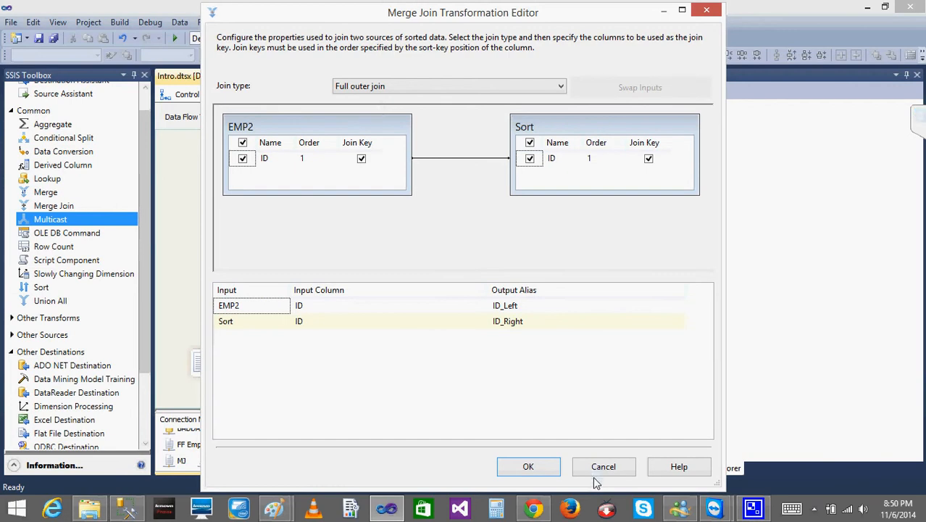
left_click(596, 466)
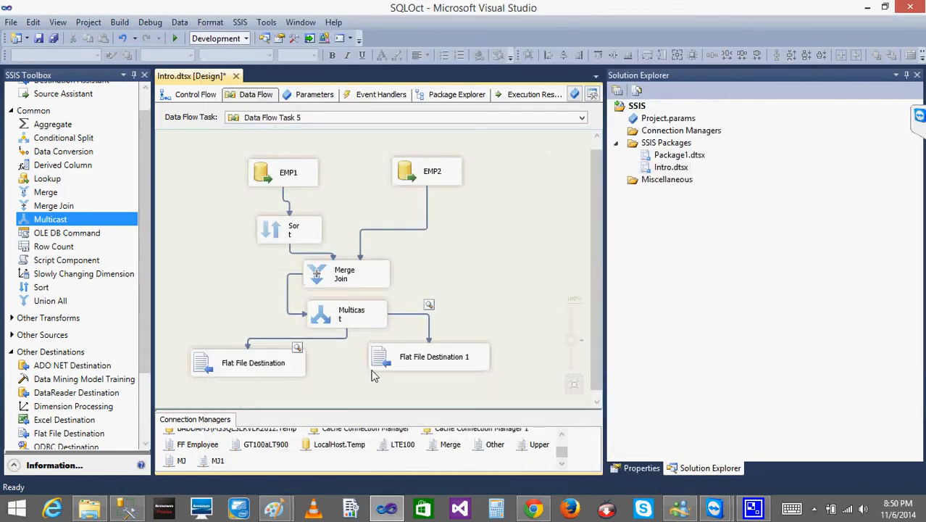
left_click_drag(399, 363, 397, 378)
left_click_drag(225, 362, 216, 374)
left_click(216, 306)
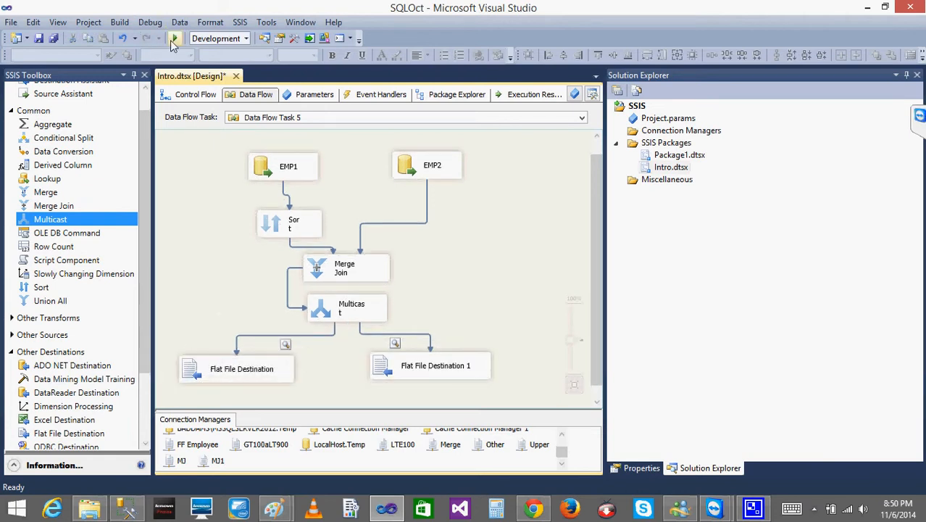
- Run the package and compare both Multicast data viewers side by side with widened ID columns, closing the Output 2 viewer
left_click(173, 44)
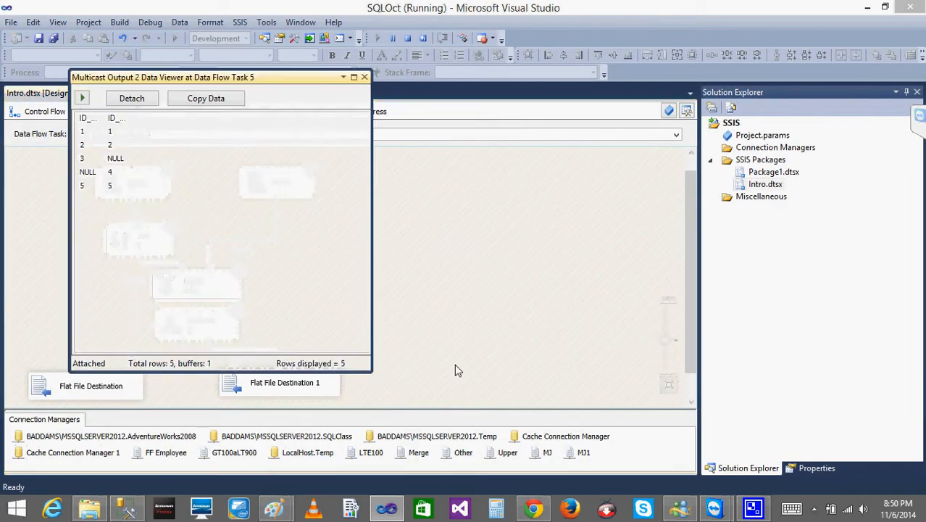
left_click_drag(247, 78, 458, 80)
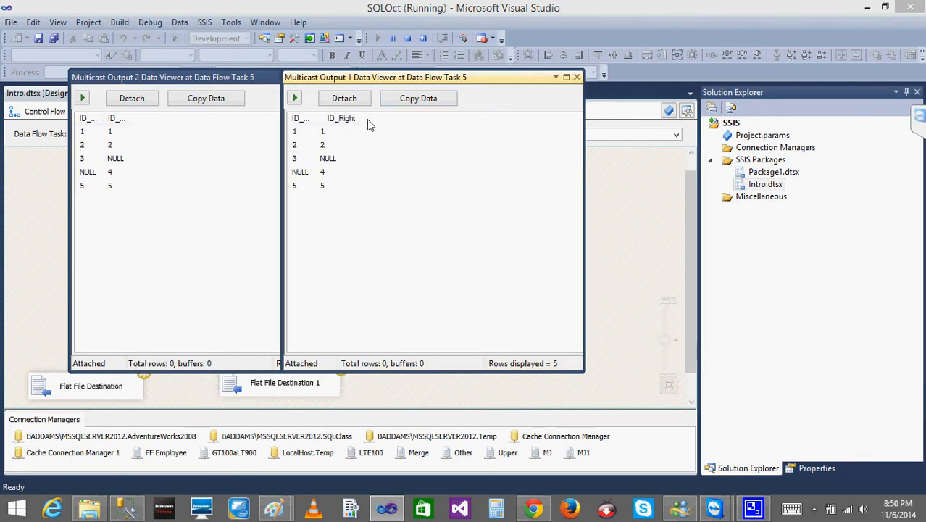
left_click_drag(321, 121, 347, 124)
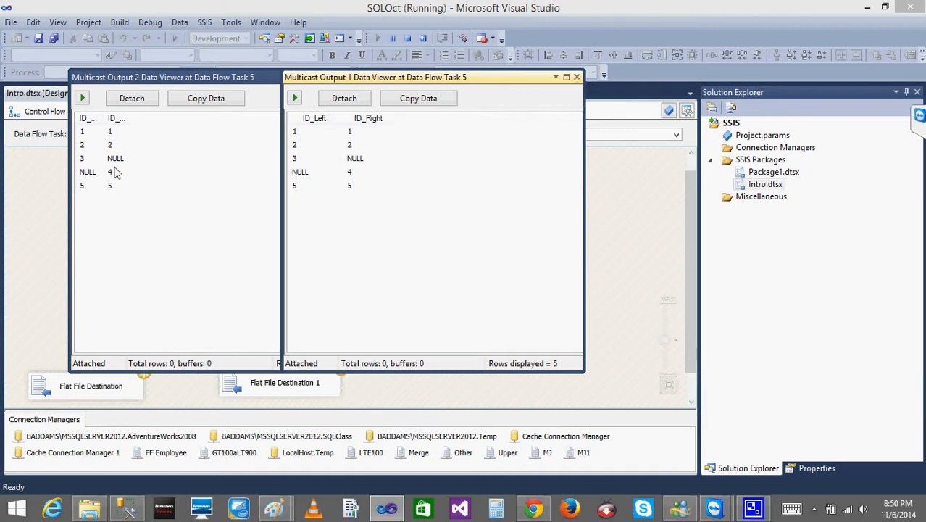
left_click_drag(107, 122, 181, 127)
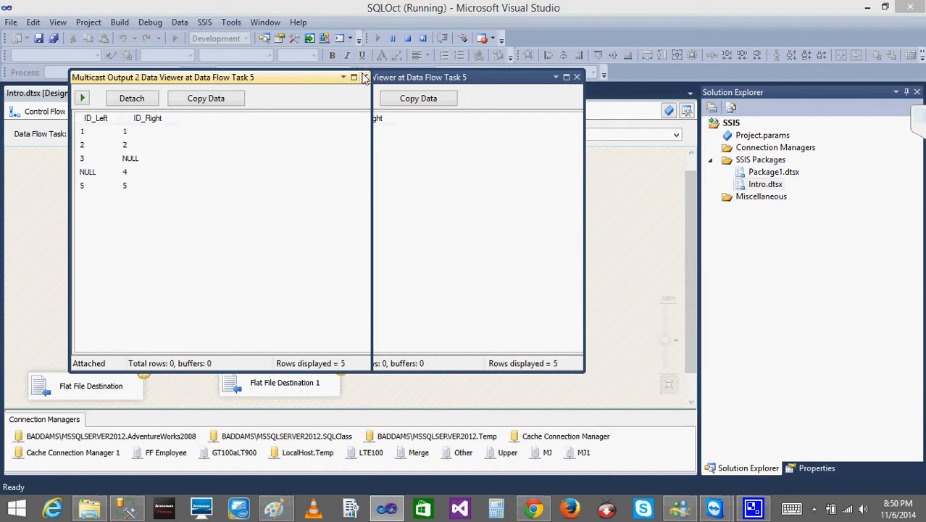
left_click(364, 77)
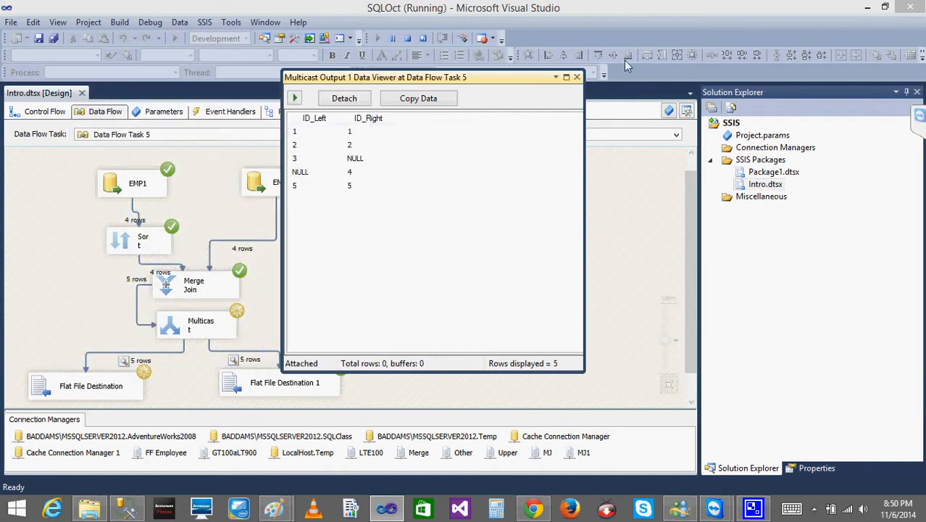
- Close the Multicast Output 1 data viewer so the run completes, and stop debugging the package
left_click(576, 76)
left_click(192, 327)
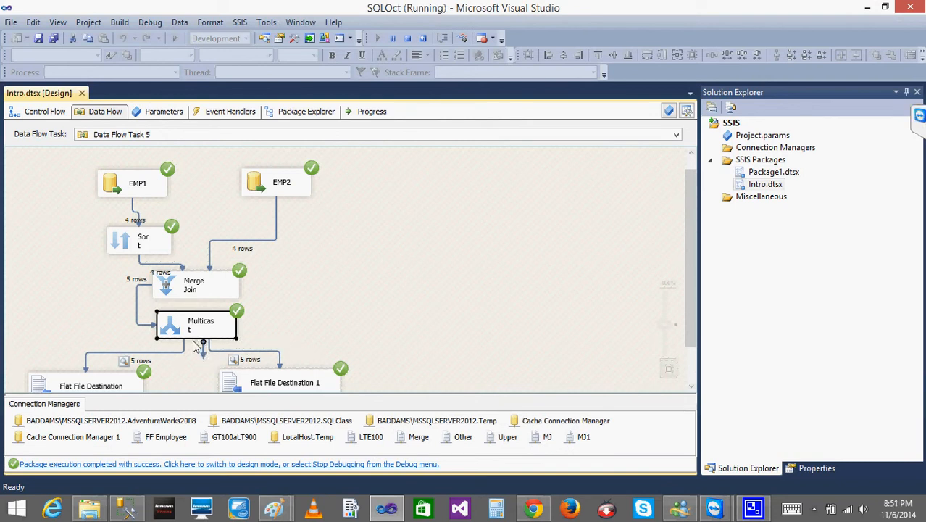
left_click(408, 38)
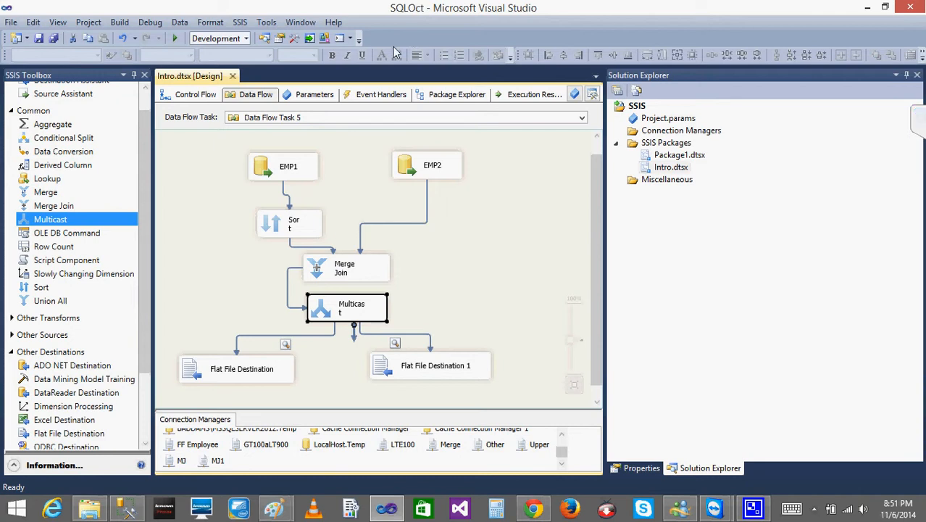
left_click(225, 236)
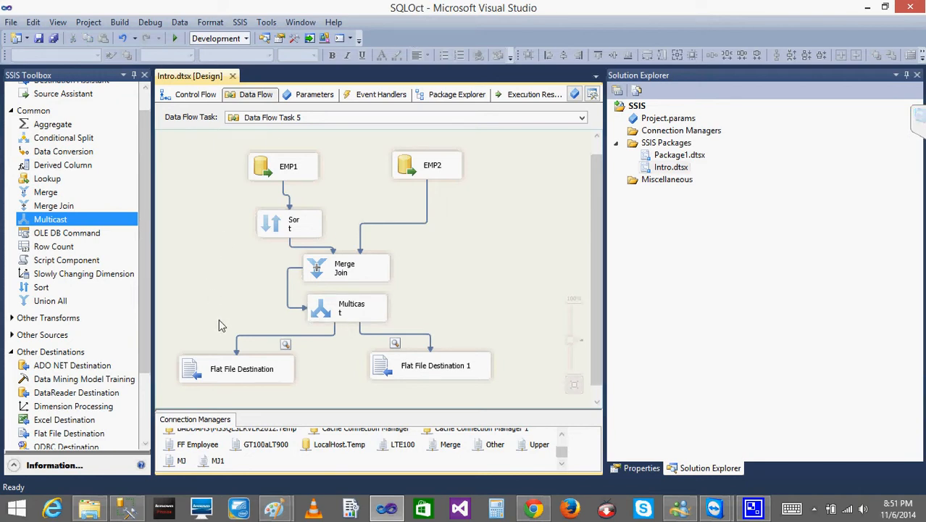
- Move the Merge Join transformation slightly to the left above Multicast in Data Flow Task 5
left_click_drag(333, 268, 315, 267)
left_click(183, 290)
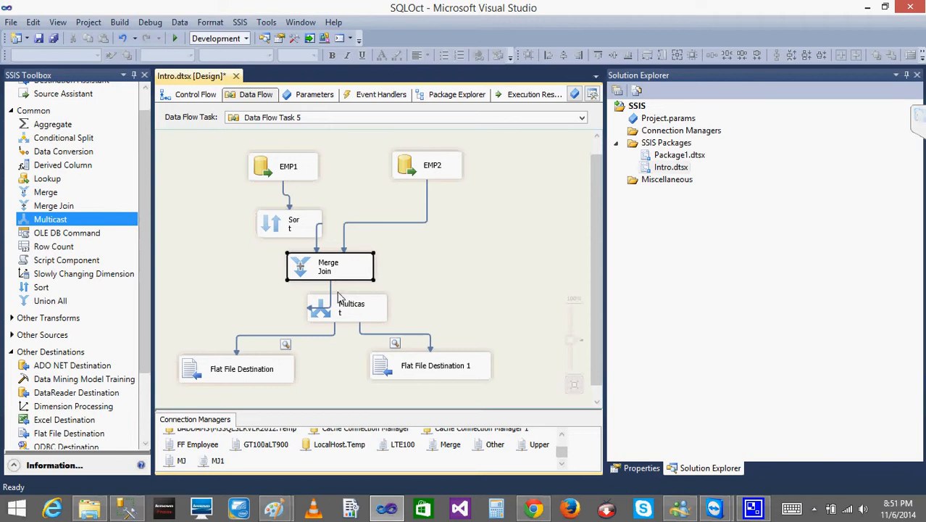
left_click(335, 309)
left_click(208, 279)
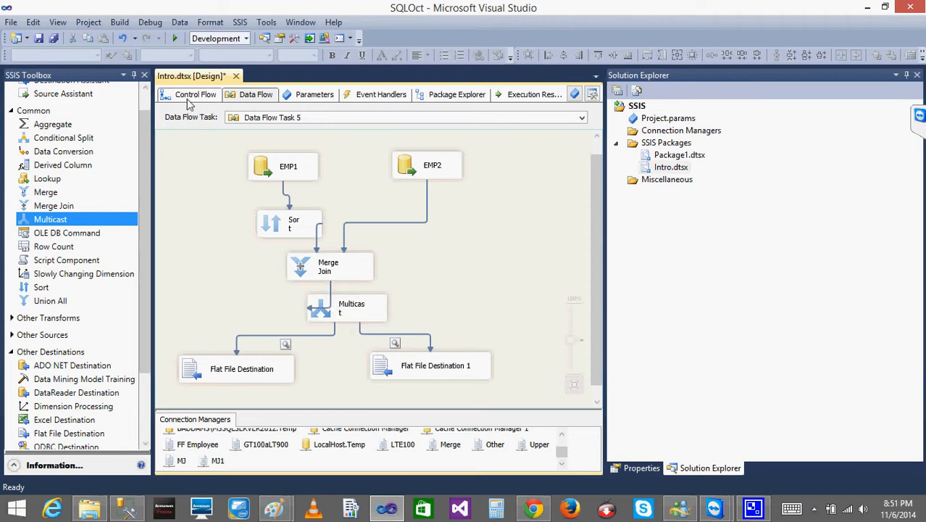
left_click(419, 169)
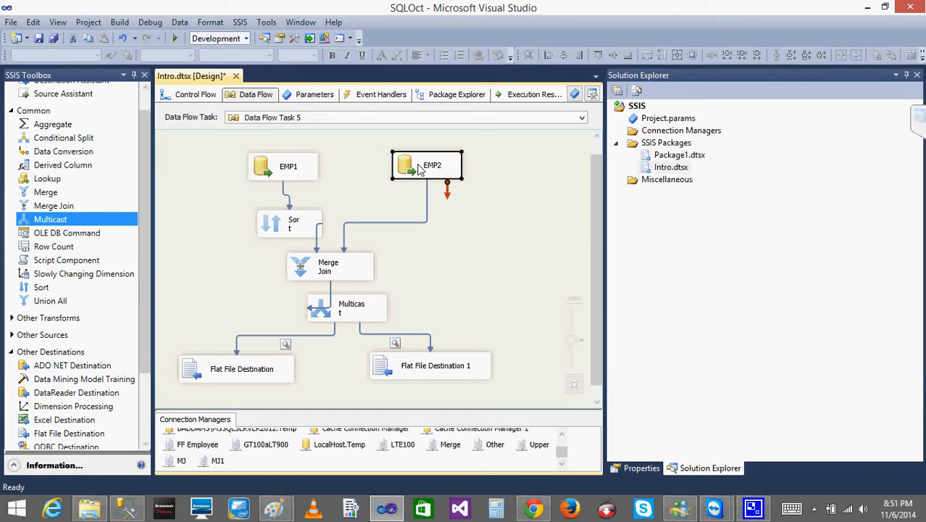
left_click(318, 320)
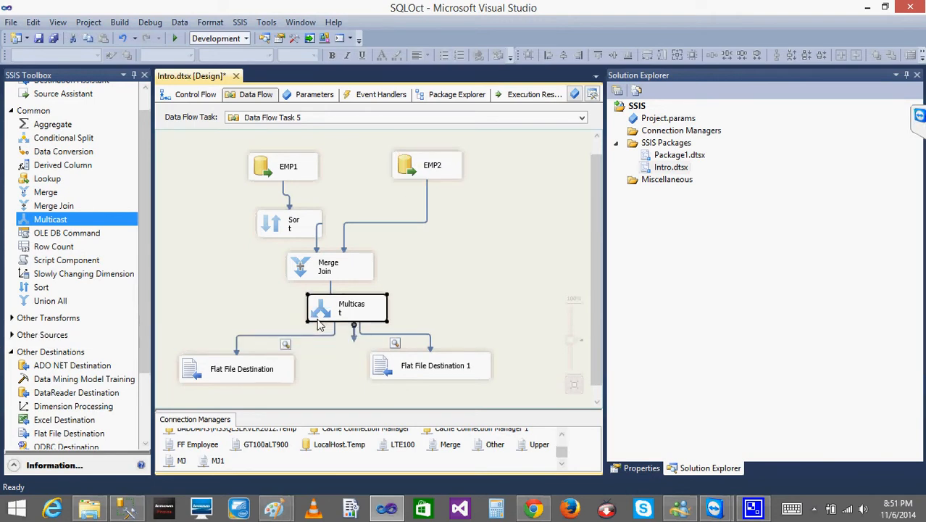
left_click(253, 315)
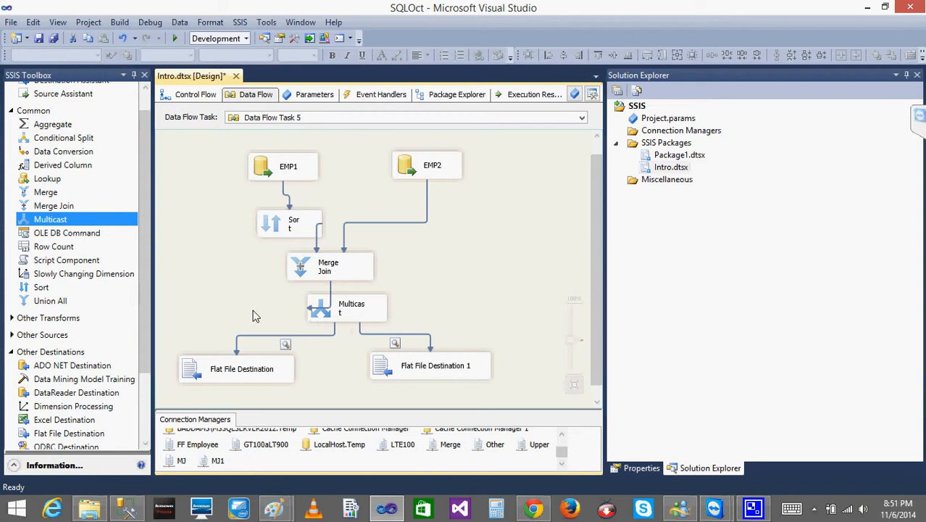
- Replace Multicast with a second Merge Join and connect the first Merge Join's output to its Merge Join Left Input
left_click(340, 312)
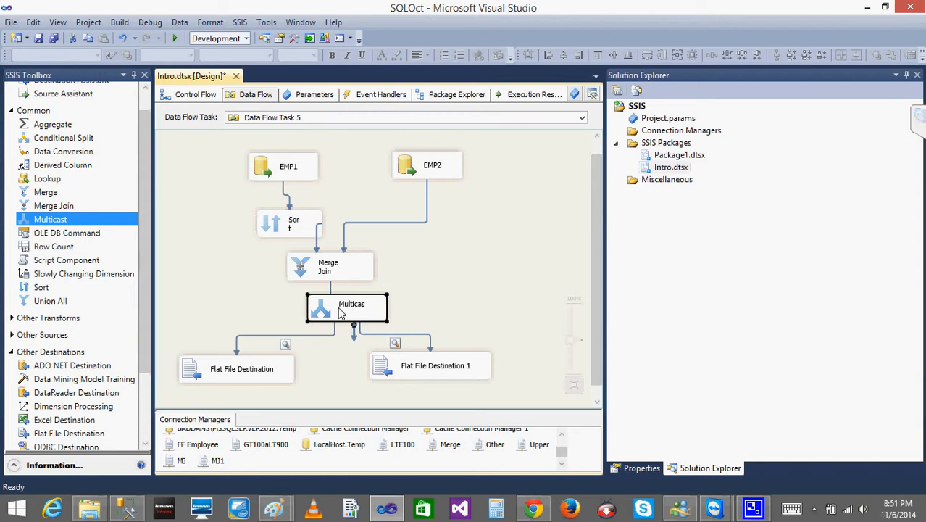
key("Delete")
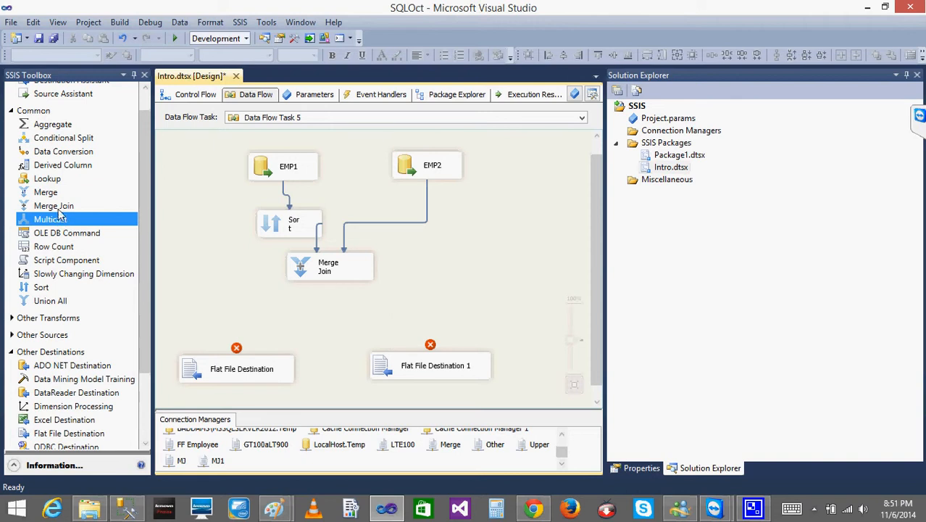
left_click_drag(58, 208, 351, 315)
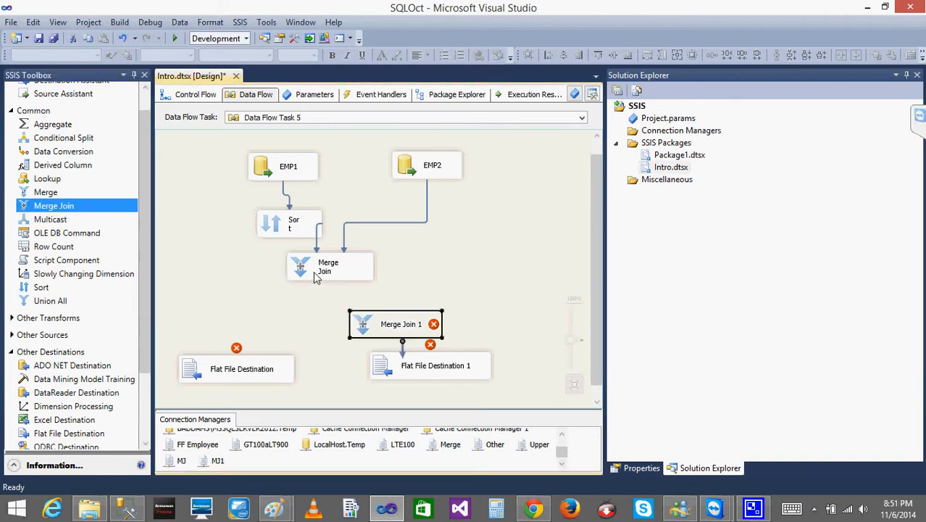
left_click(316, 278)
left_click_drag(332, 284, 377, 329)
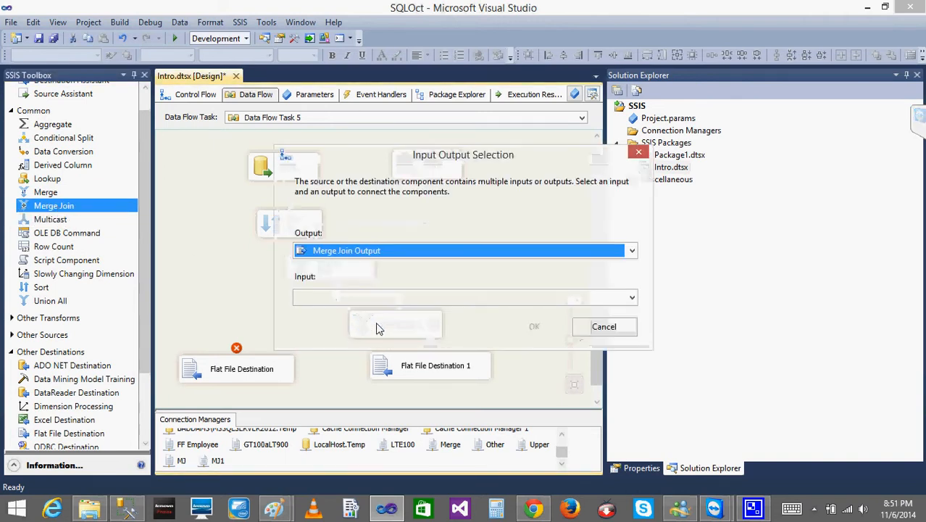
left_click(374, 303)
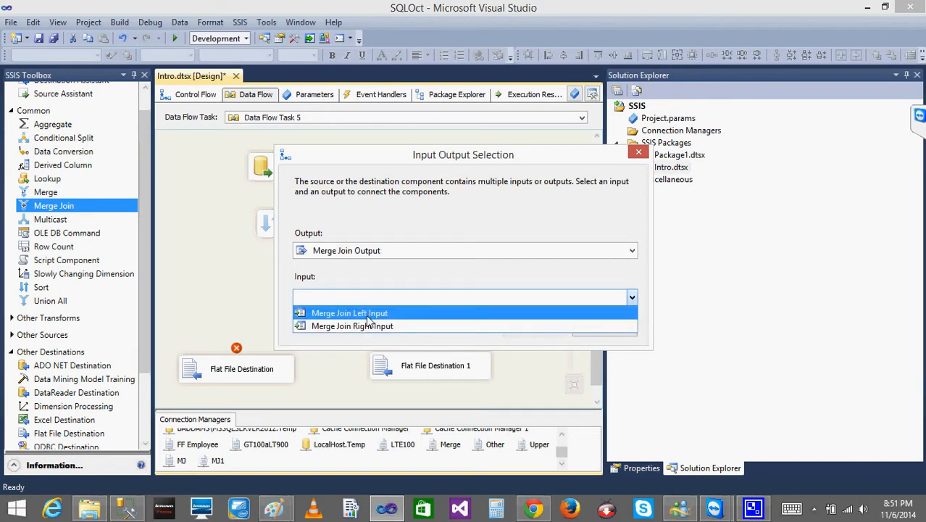
left_click(368, 317)
left_click(535, 327)
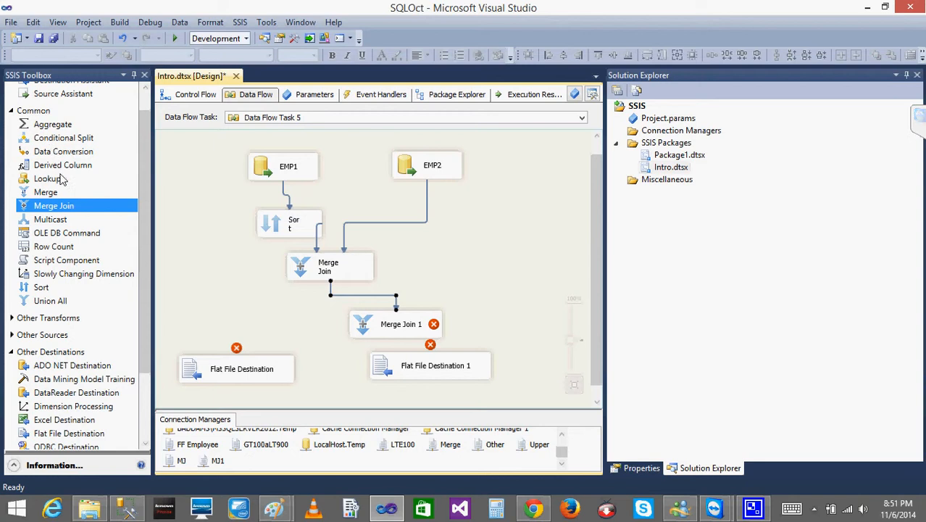
- Delete the second Merge Join and undo the recent edits back to the Multicast layout
left_click(11, 335)
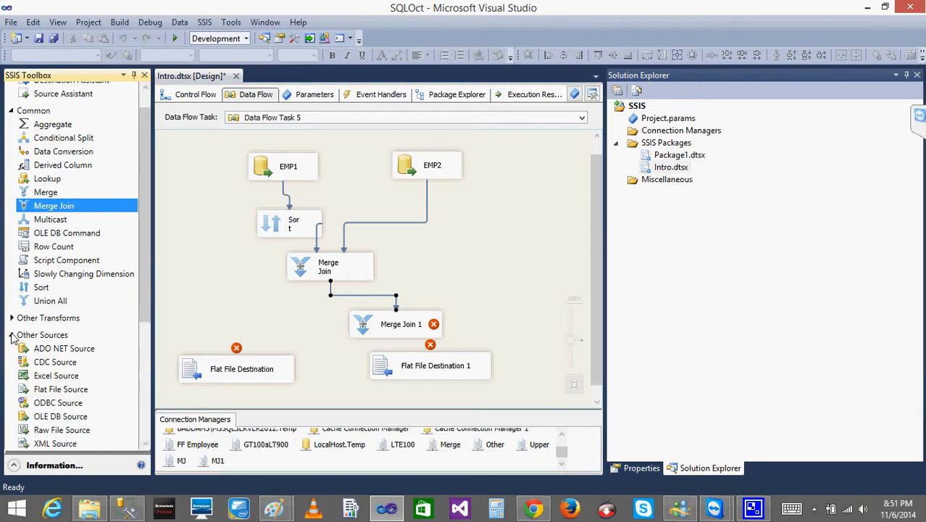
left_click(12, 336)
left_click(372, 328)
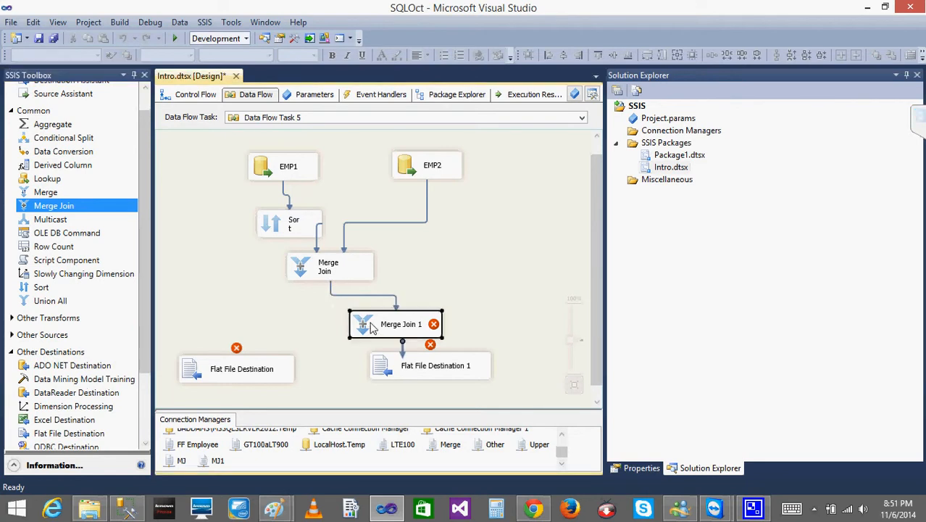
key("Delete")
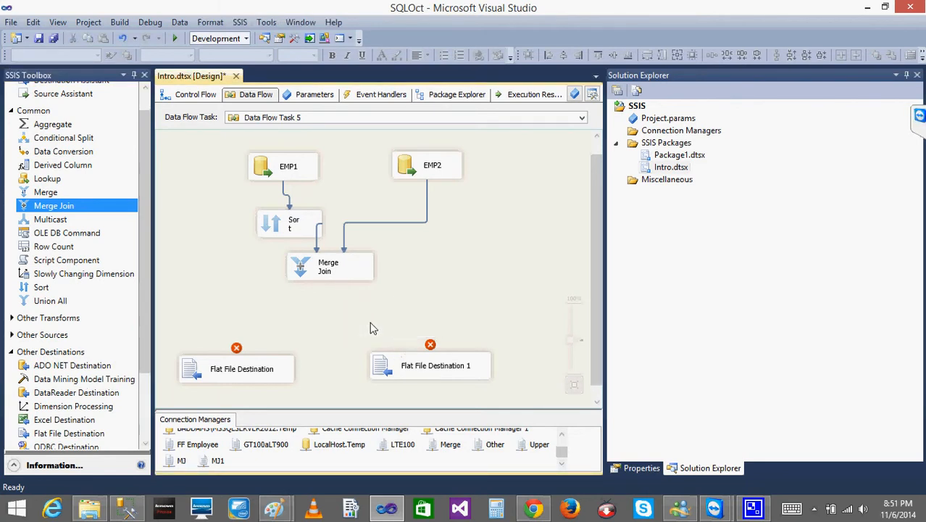
key("ctrl+z")
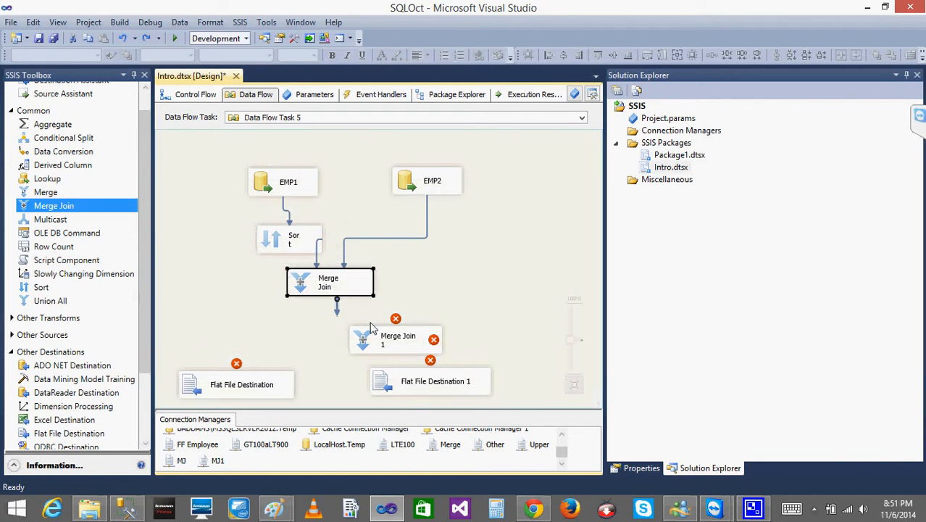
key("ctrl+z")
key("ctrl+z")
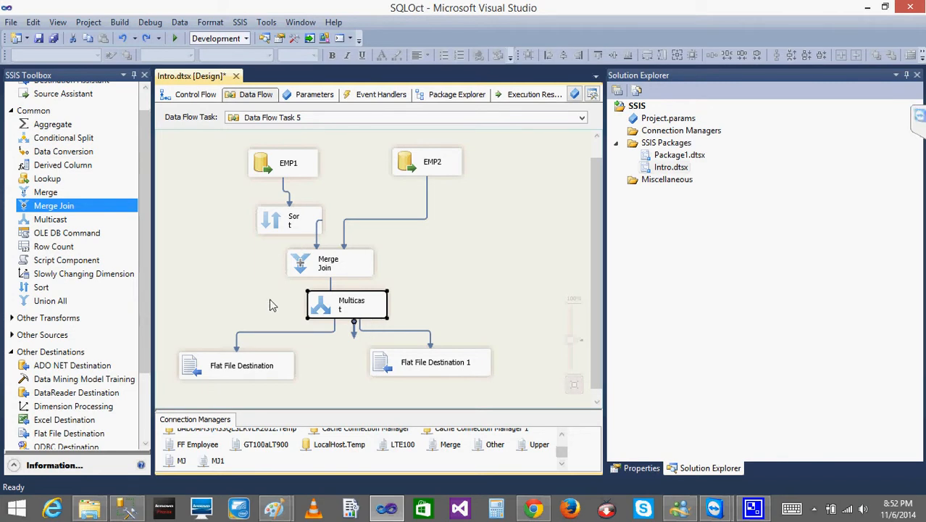
- Review the Lookup-based flows in Data Flow Task 1 and Data Flow Task 3, including the Conditional Split branches
left_click(196, 95)
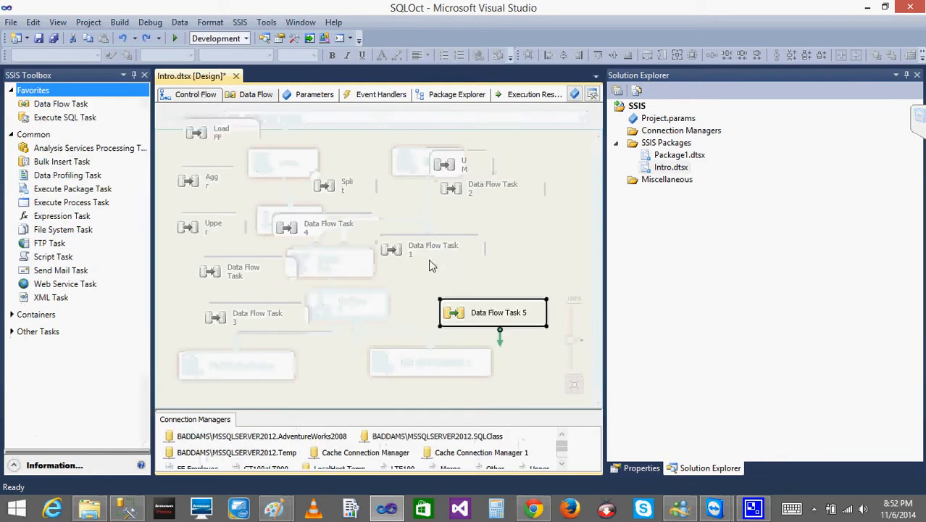
double_click(418, 250)
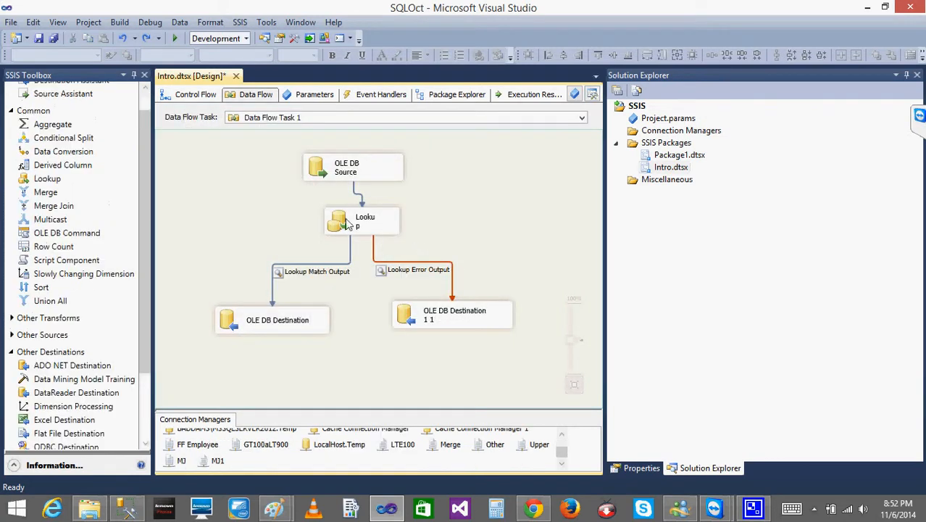
left_click(196, 95)
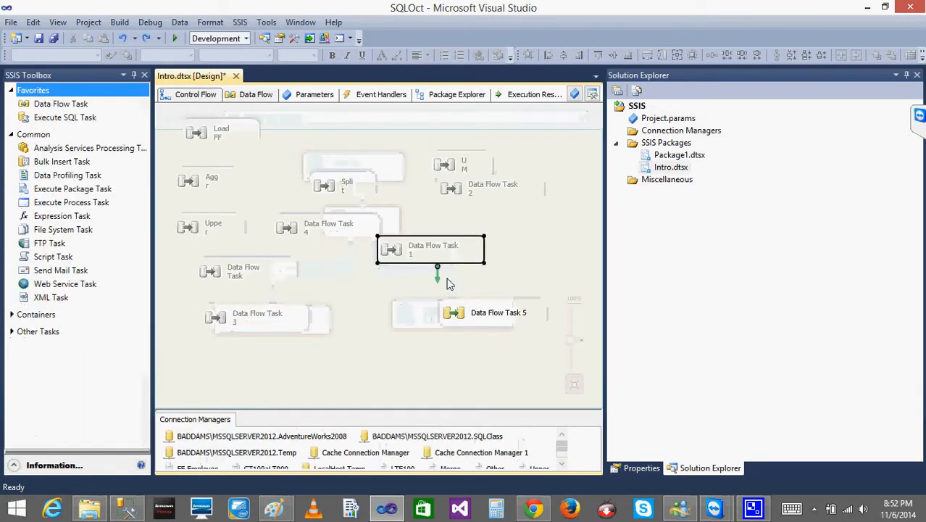
double_click(253, 316)
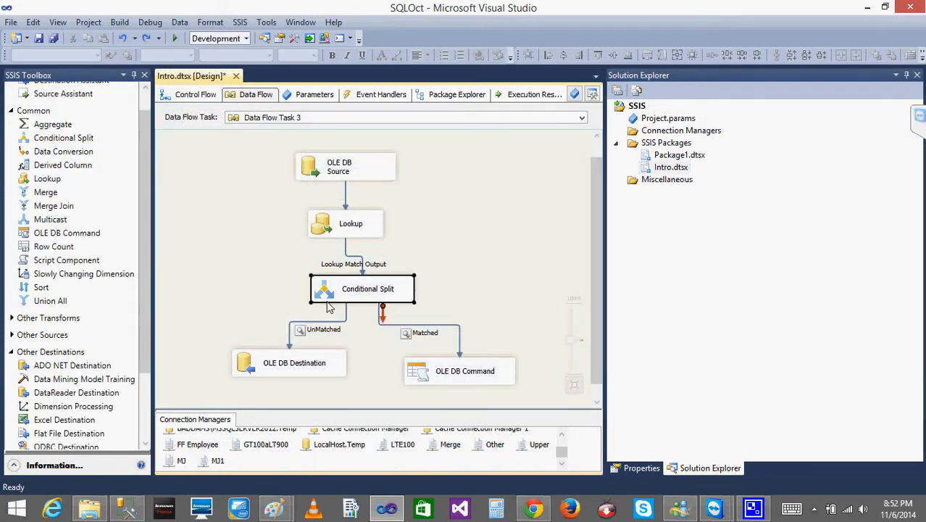
left_click(270, 367)
left_click(468, 382)
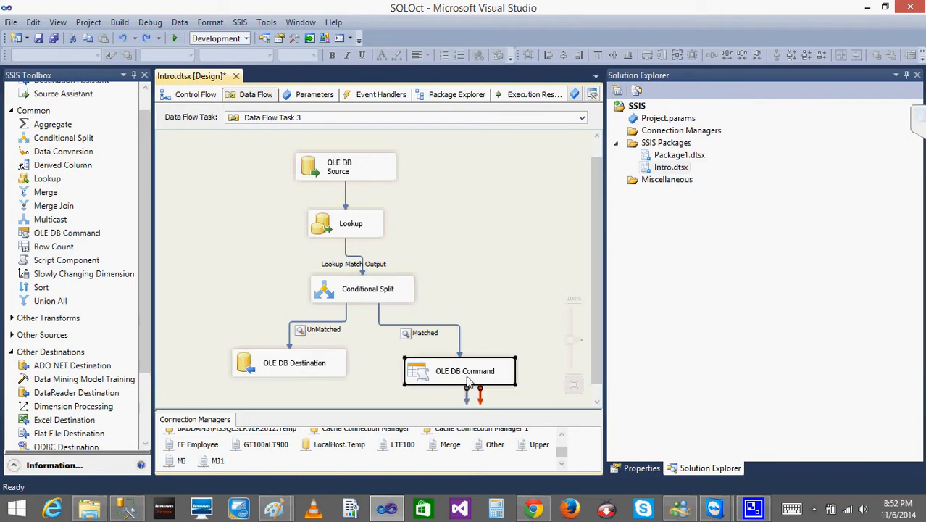
- Duplicate Data Flow Task 3 in the control flow and open the copy's data flow
left_click(190, 95)
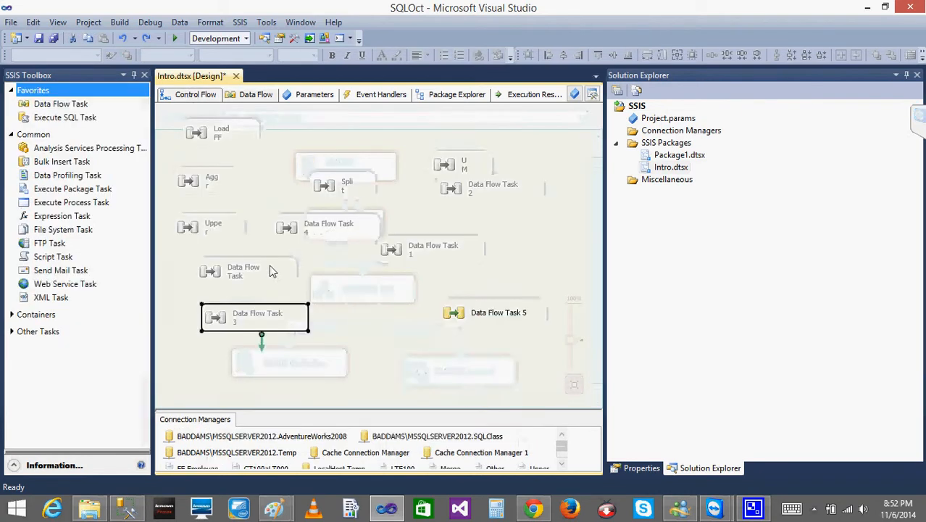
right_click(219, 330)
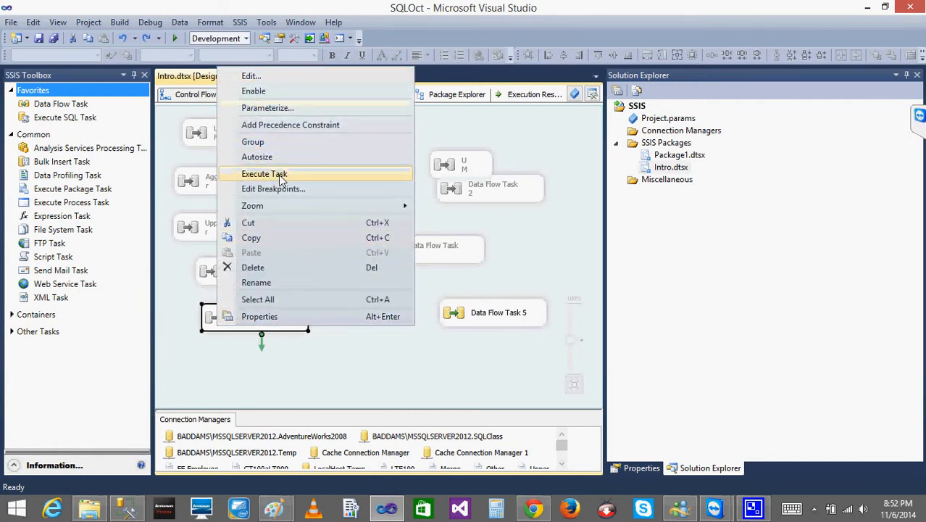
left_click(253, 238)
left_click(324, 369)
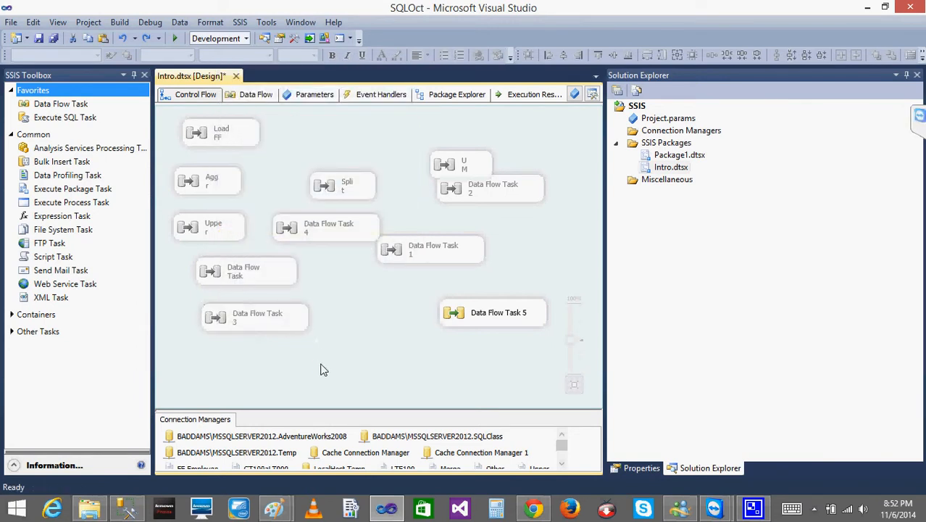
key("ctrl+v")
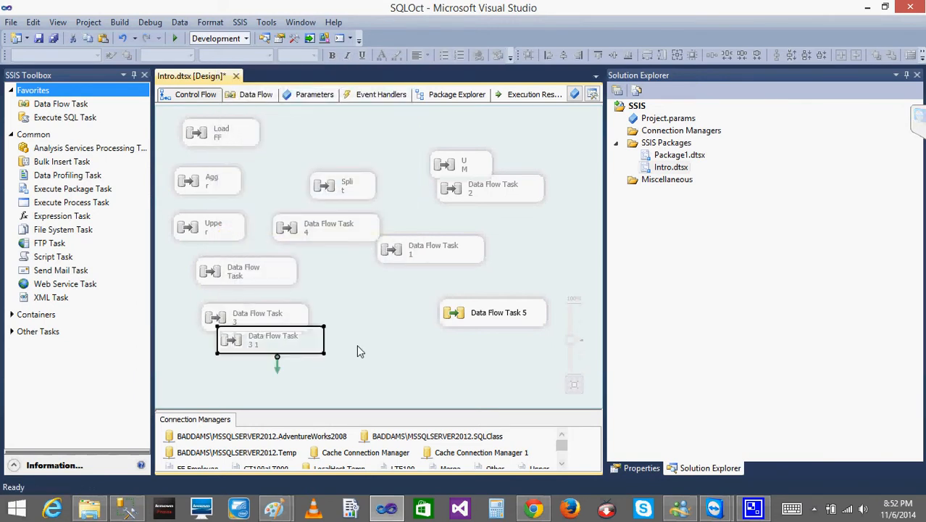
double_click(234, 350)
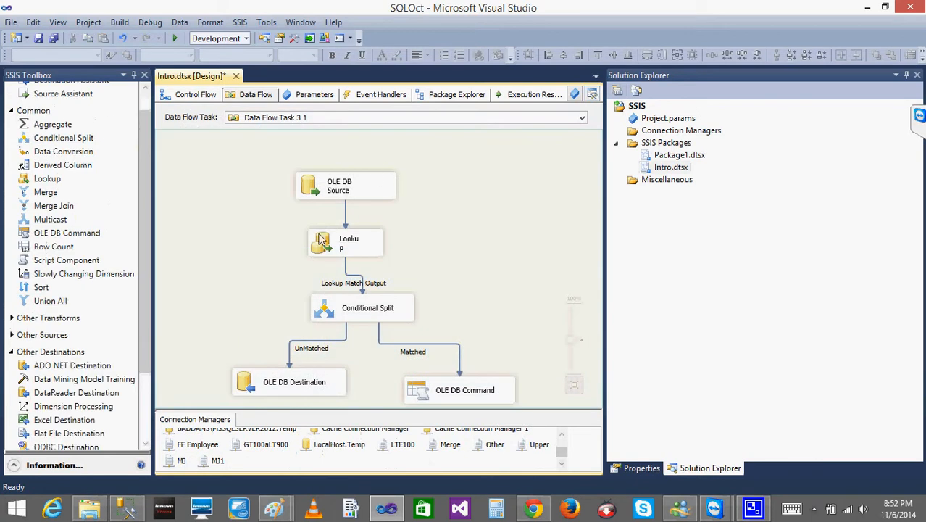
- Move the existing OLE DB Source to the left and add a second OLE DB Source beside it
left_click_drag(319, 202, 251, 203)
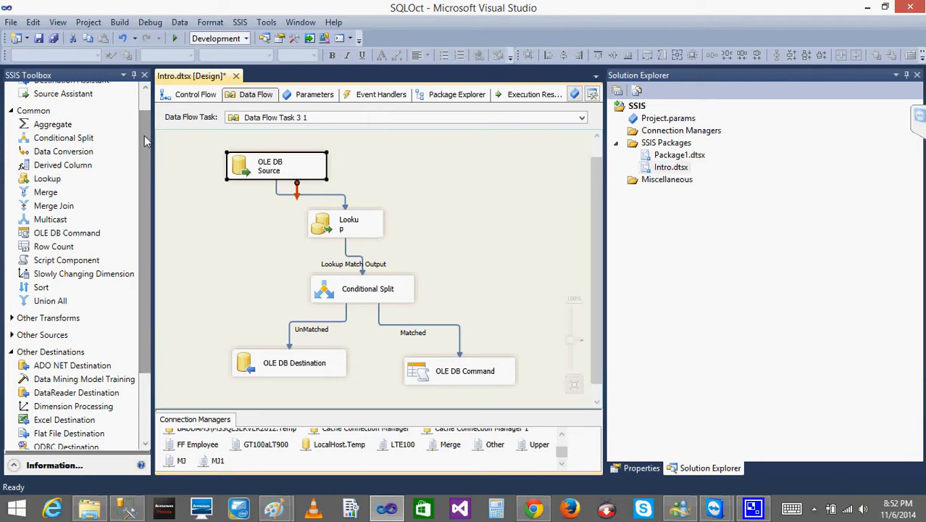
left_click_drag(144, 131, 148, 212)
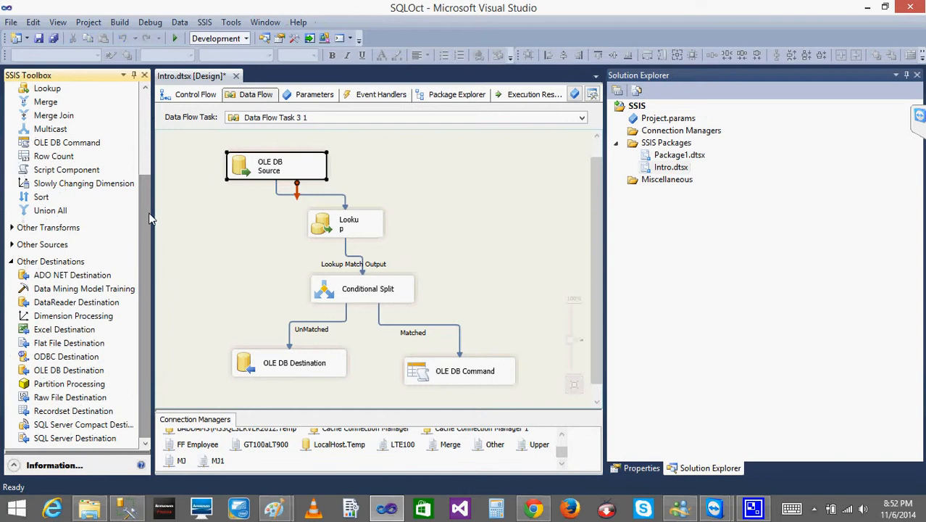
left_click(11, 246)
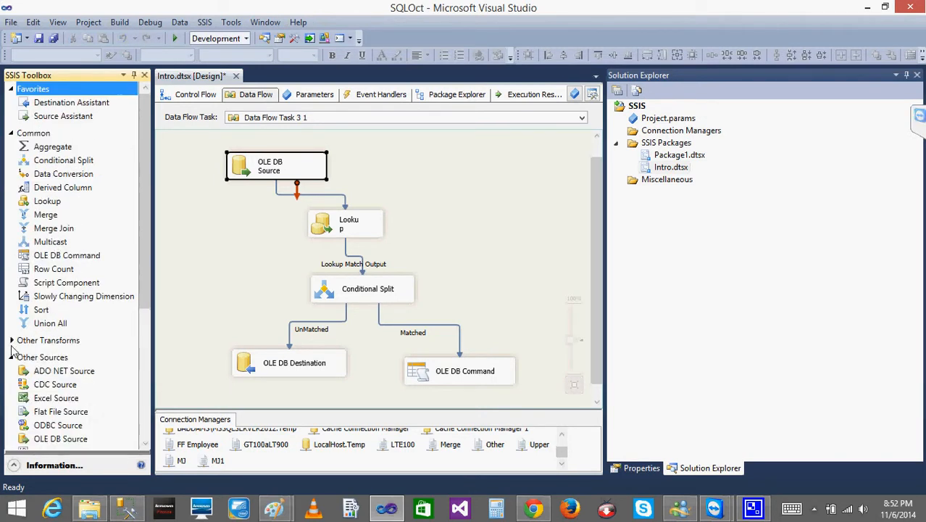
left_click_drag(60, 439, 404, 172)
- Review the Lookup's column mapping and its connection and reference table settings, leaving them unmodified
double_click(330, 230)
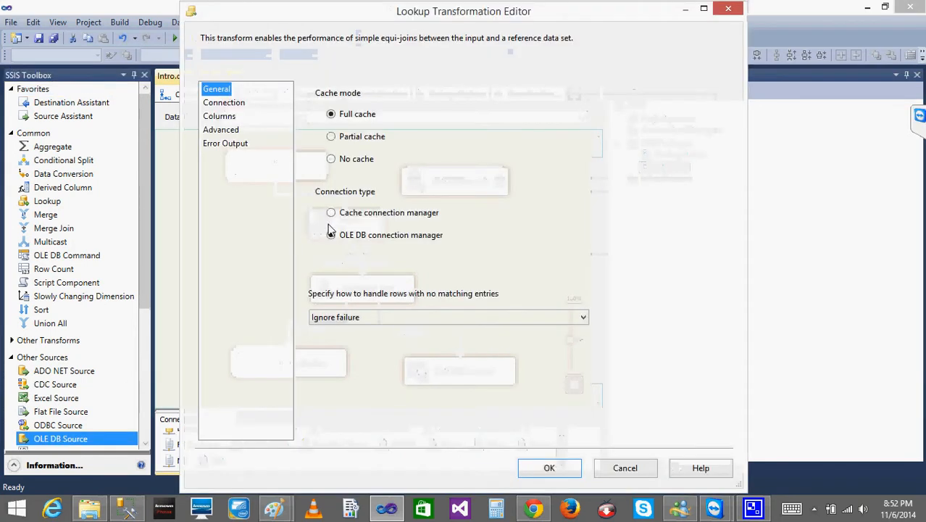
left_click(220, 118)
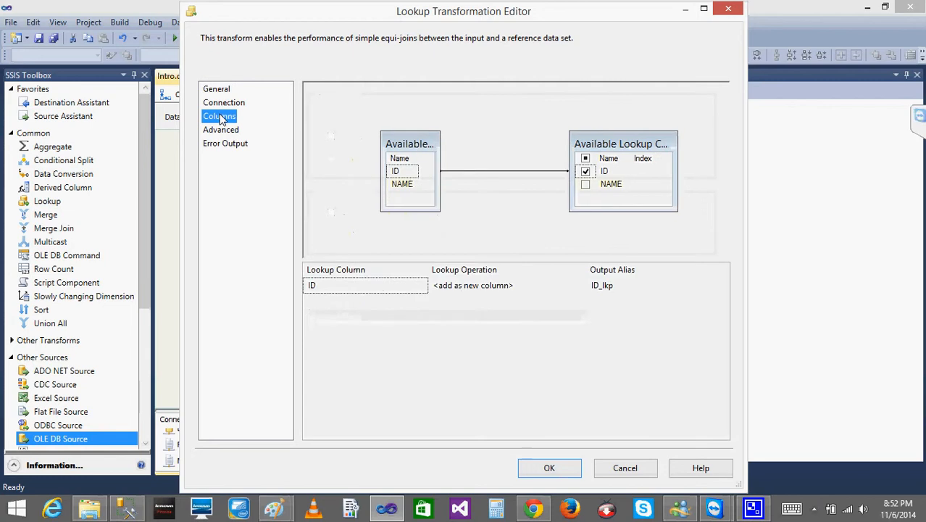
left_click(224, 102)
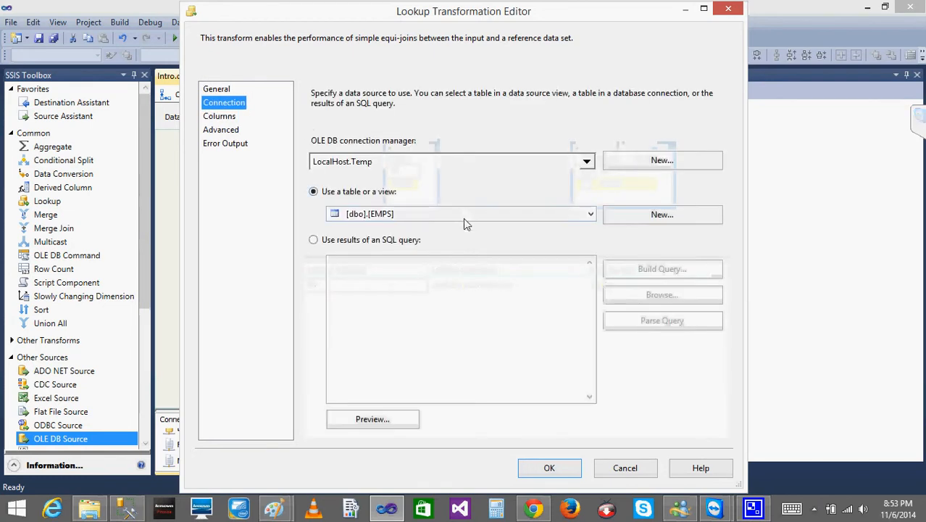
left_click(625, 467)
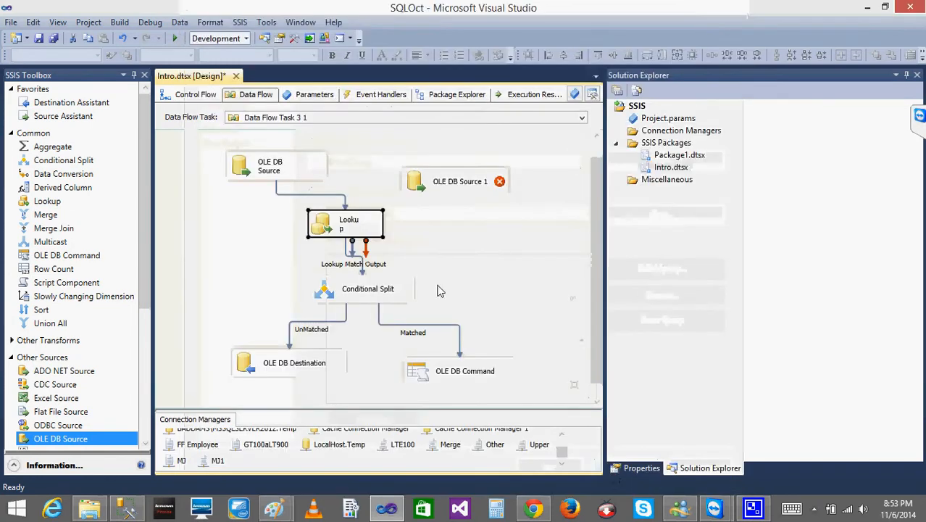
key("Delete")
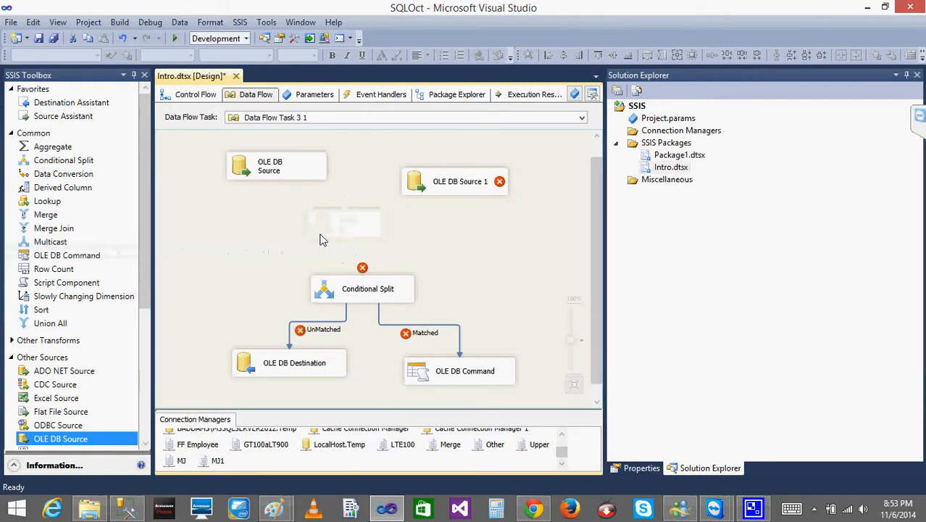
left_click(427, 185)
double_click(426, 184)
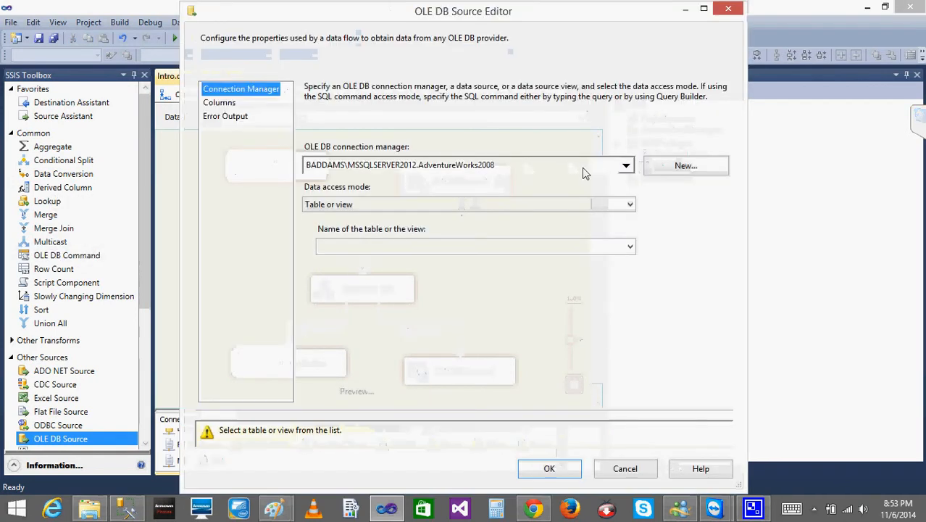
left_click(626, 166)
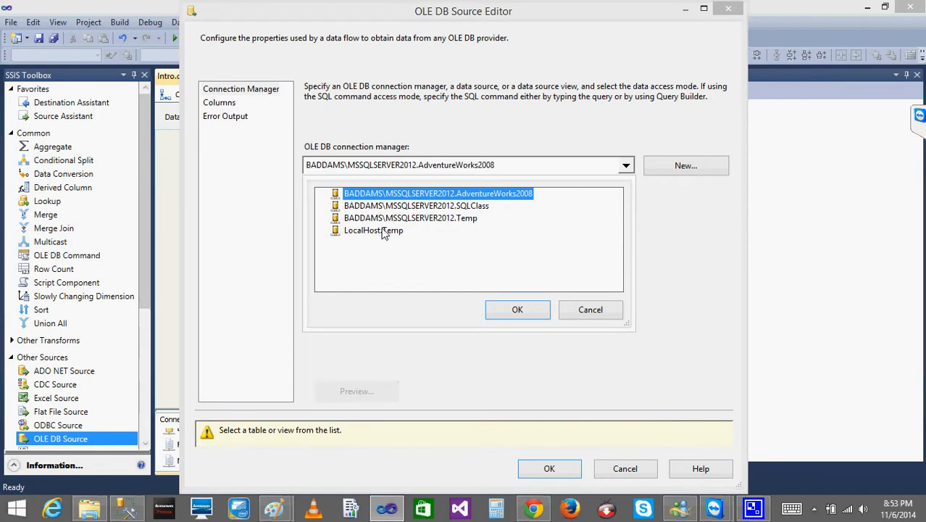
left_click(601, 311)
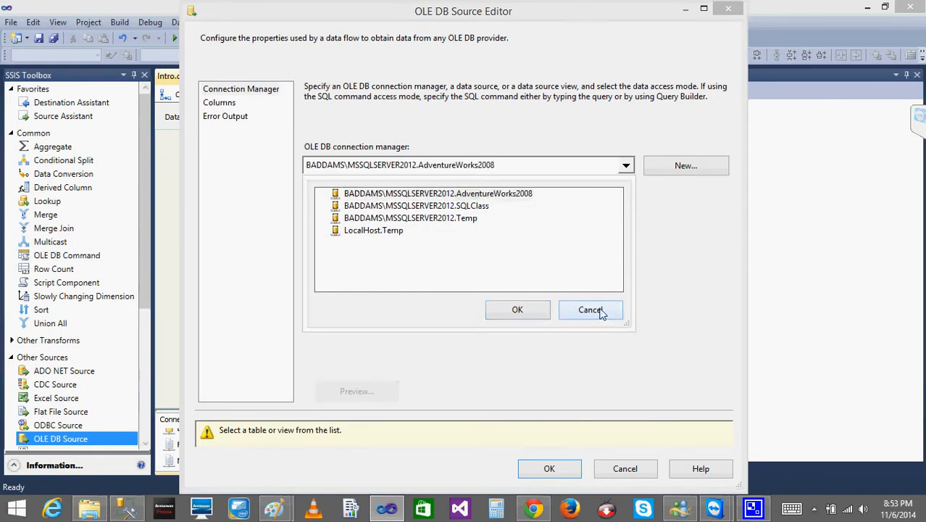
left_click(630, 469)
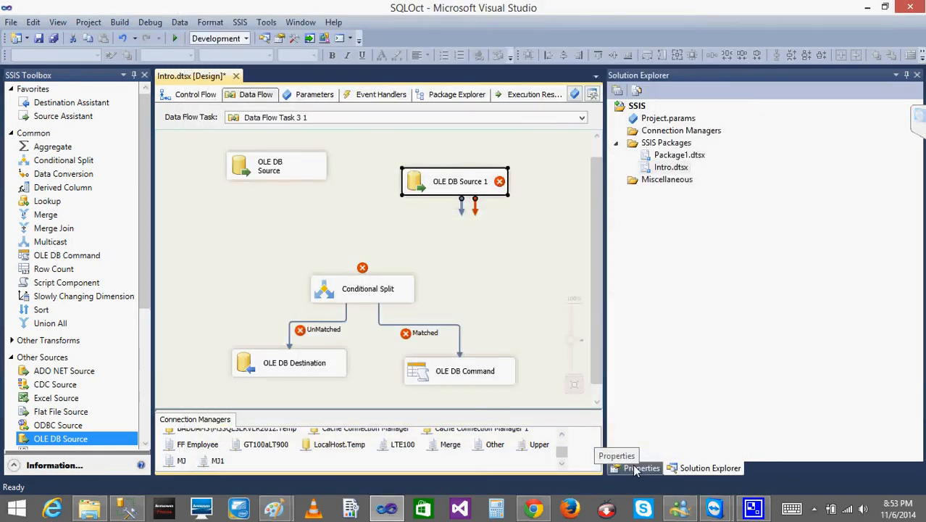
key("ctrl+z")
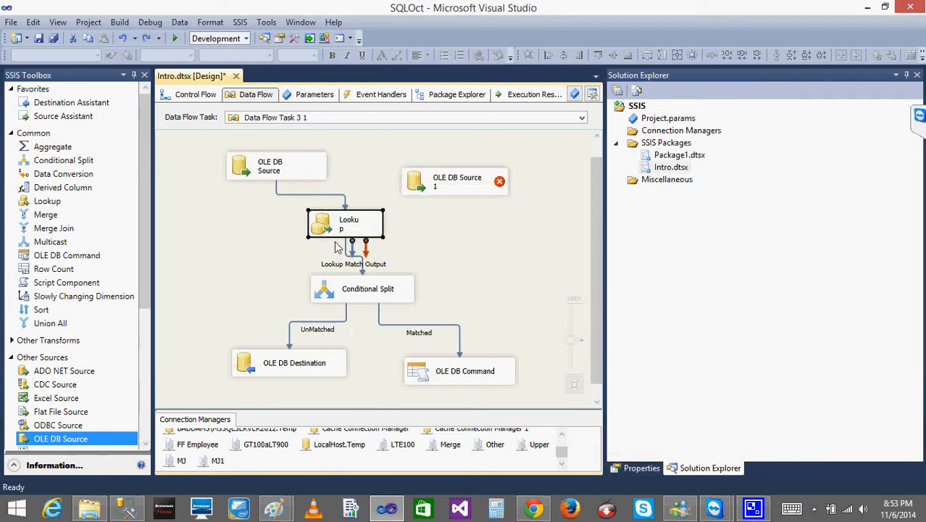
- Check which connection and reference table the Lookup uses, and delete the Lookup from the data flow
double_click(327, 242)
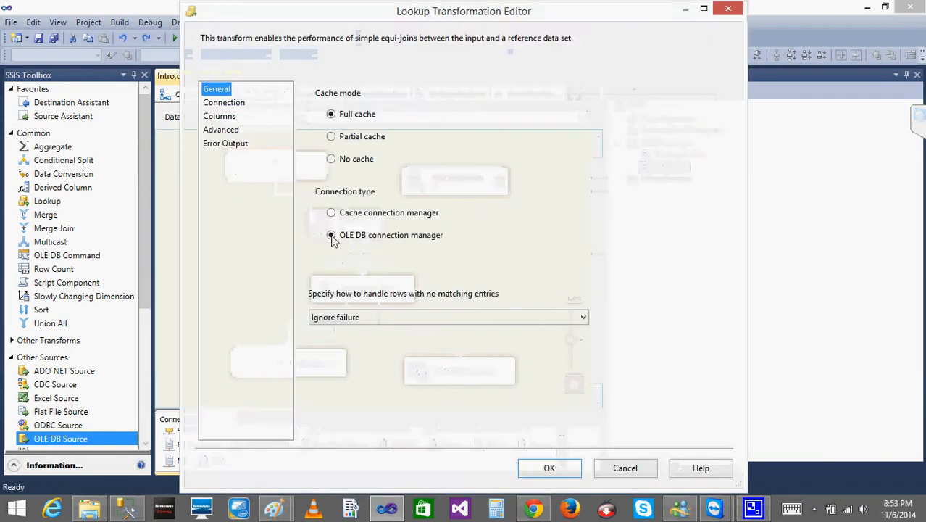
left_click(224, 102)
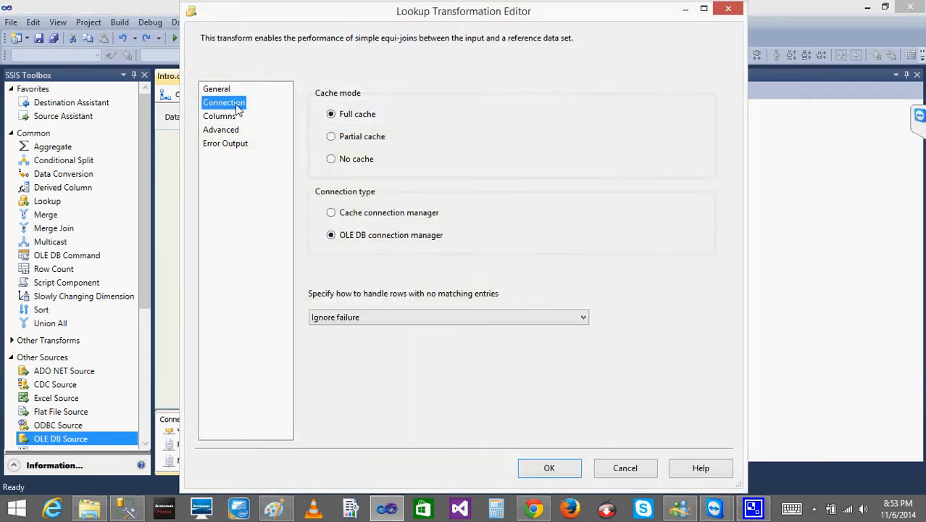
left_click(625, 468)
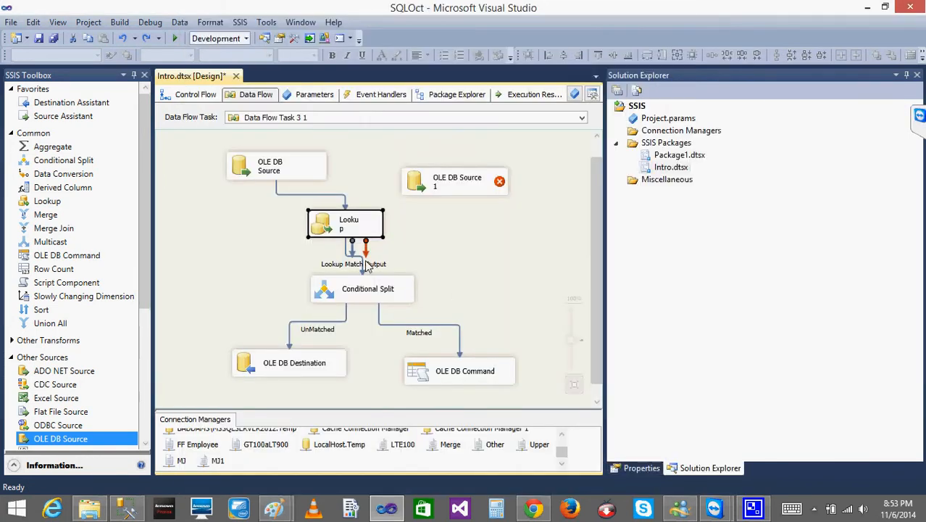
key("Delete")
- Configure OLE DB Source 1 to read the [dbo].[EMPS] table through LocalHost.Temp and align it beside the first source
double_click(425, 181)
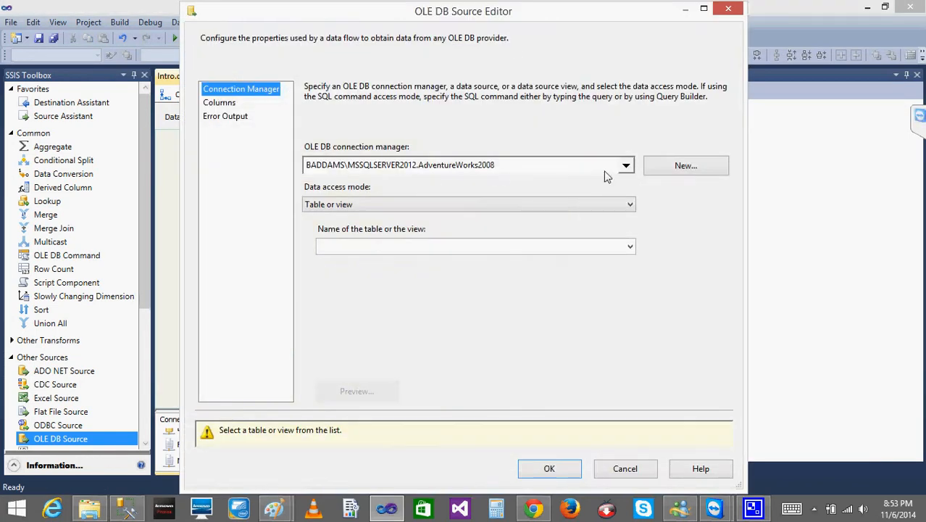
left_click(627, 166)
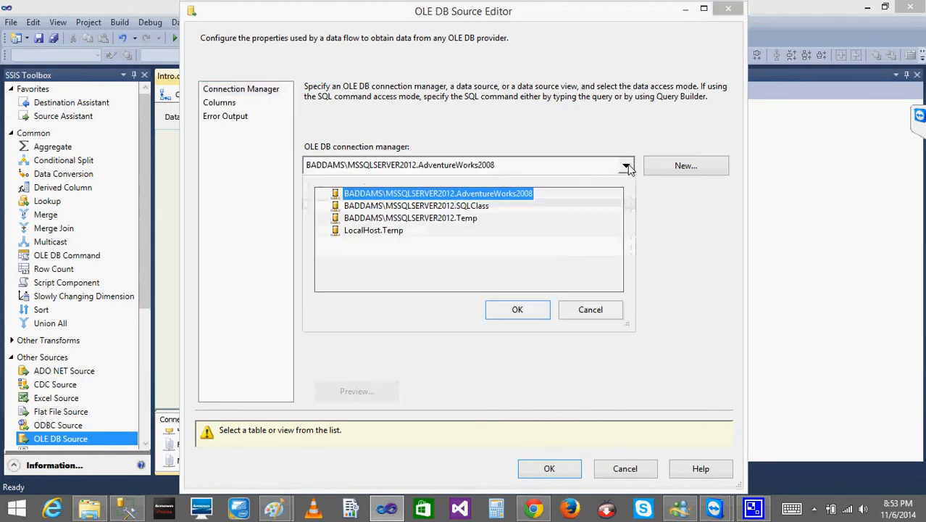
left_click(407, 230)
left_click(511, 310)
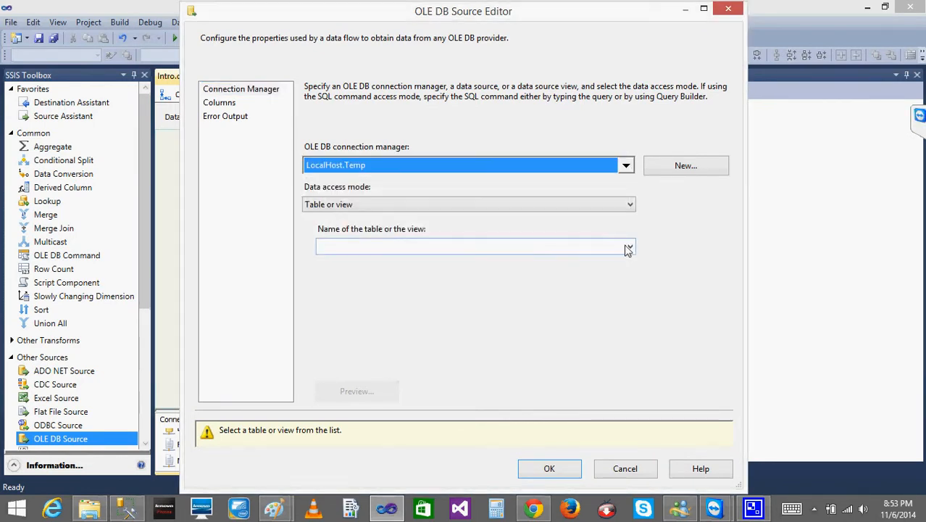
left_click(630, 246)
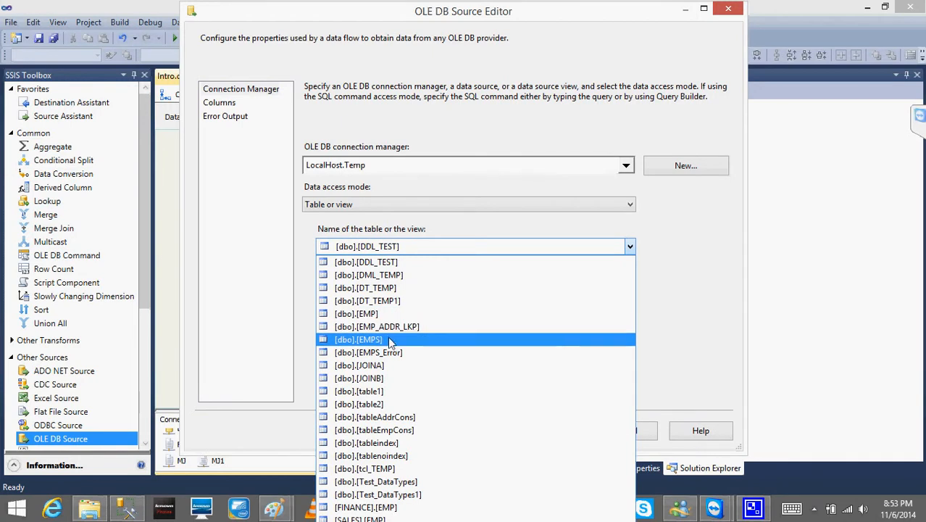
left_click(389, 340)
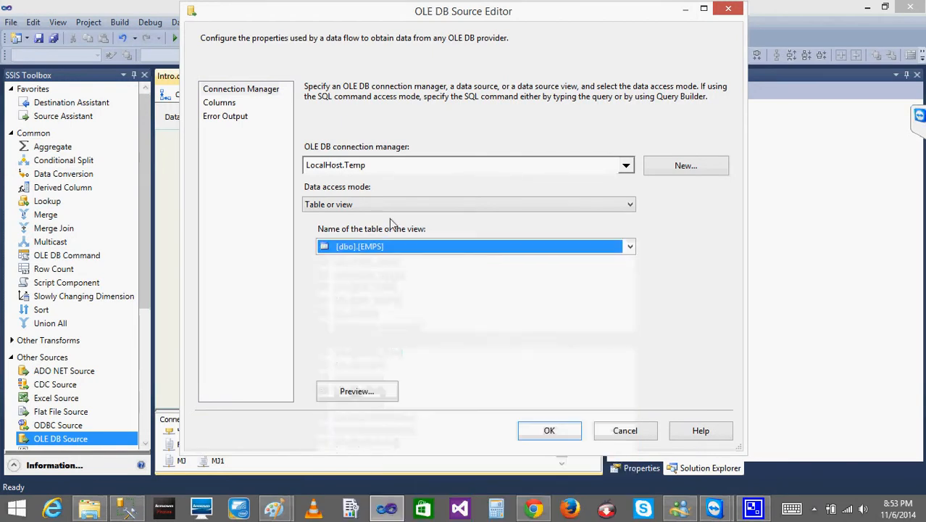
left_click(549, 431)
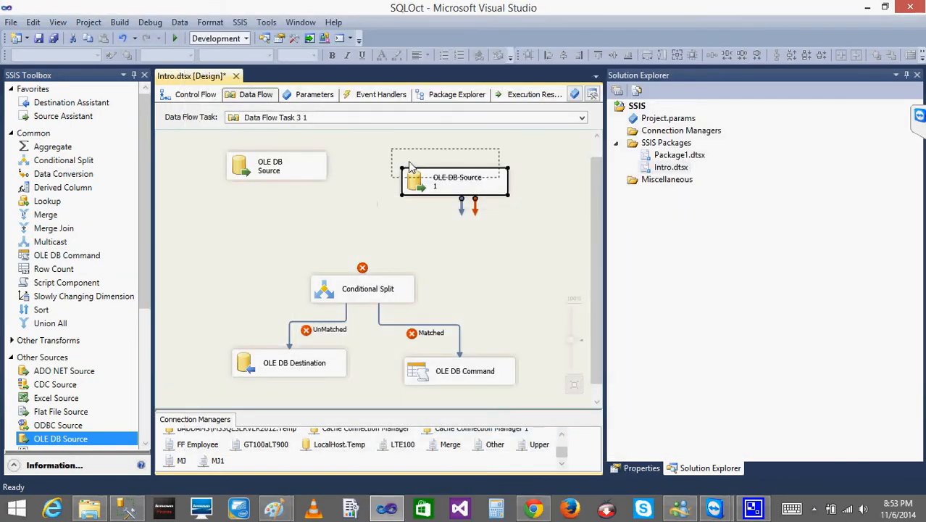
left_click_drag(420, 187, 393, 170)
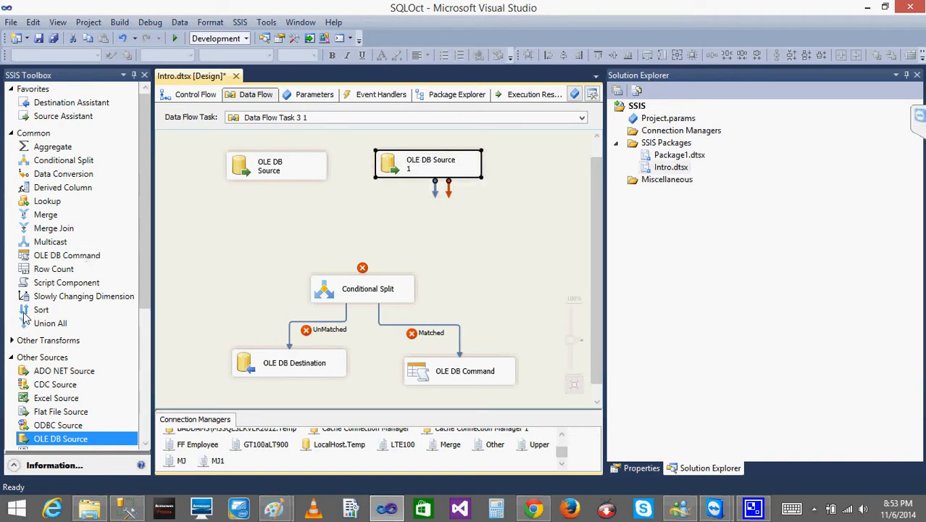
- Add two Sort transformations below the sources and connect each OLE DB source to its own Sort
left_click(31, 311)
left_click(227, 204)
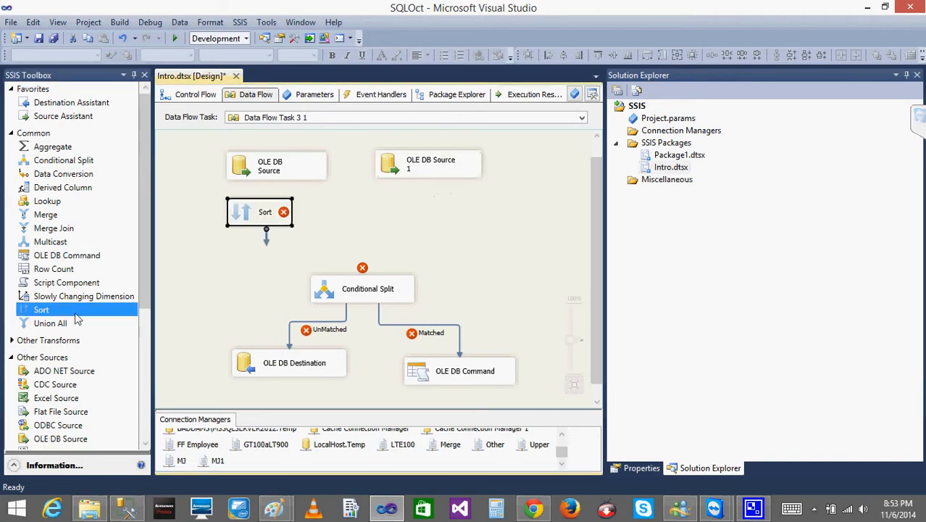
left_click(425, 203)
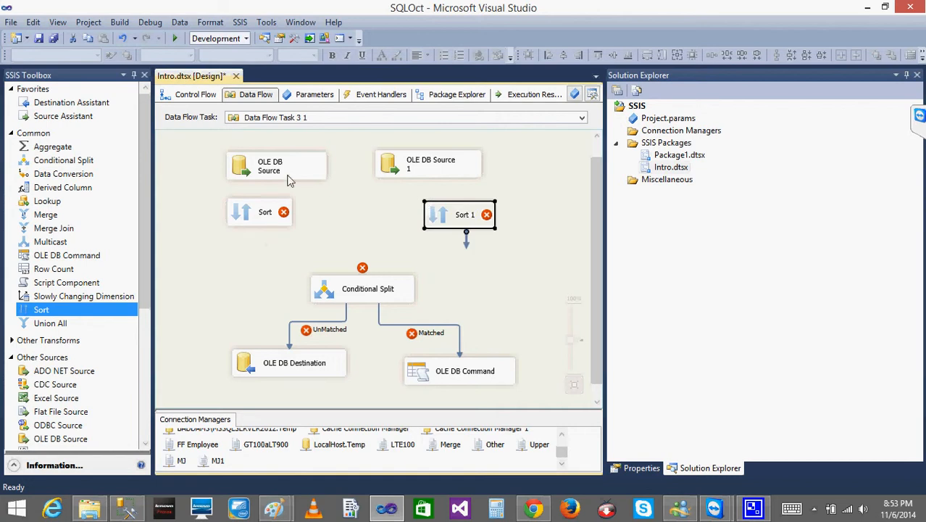
left_click(278, 172)
left_click_drag(282, 187, 269, 209)
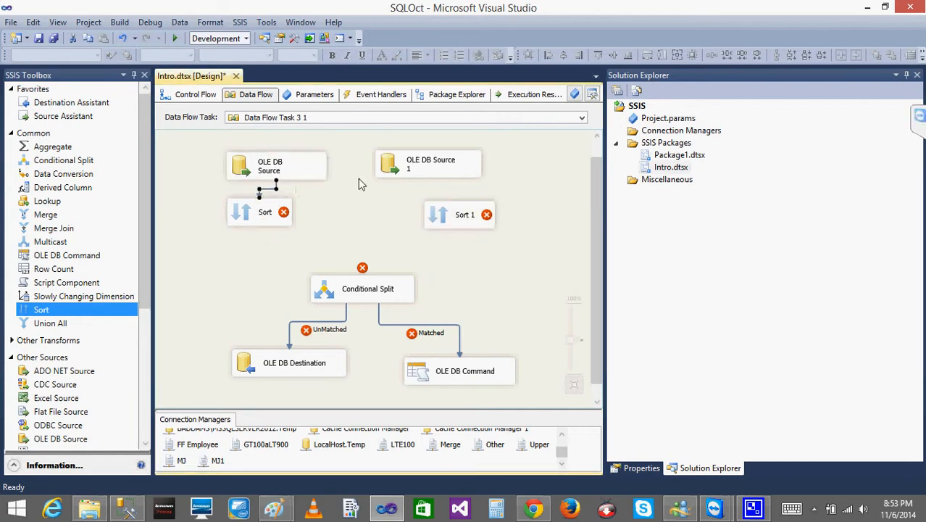
left_click(430, 174)
left_click_drag(438, 196, 455, 214)
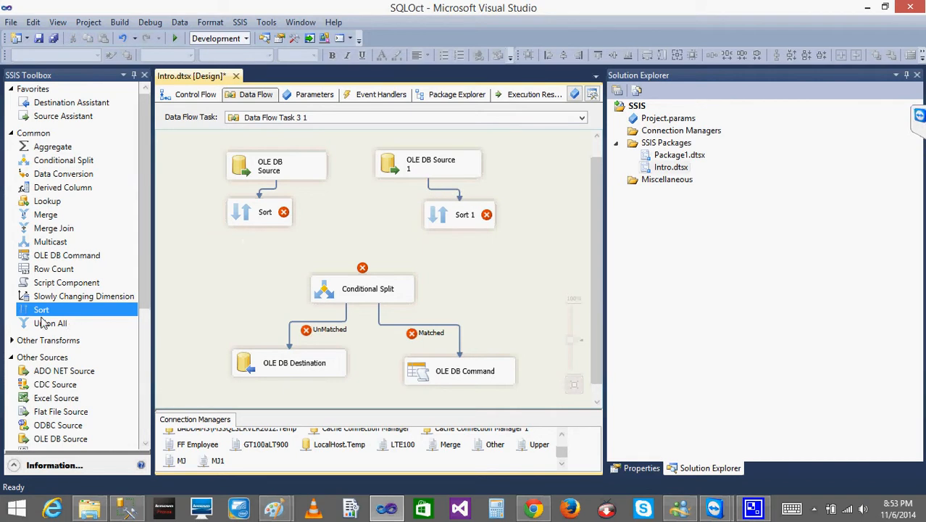
- Configure both Sort transformations to sort by the ID column in ascending order
double_click(249, 220)
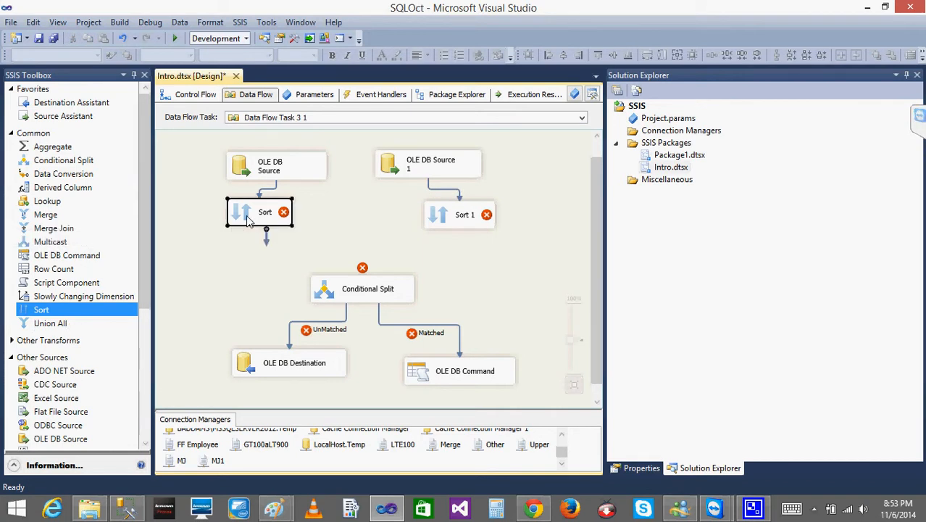
left_click(393, 132)
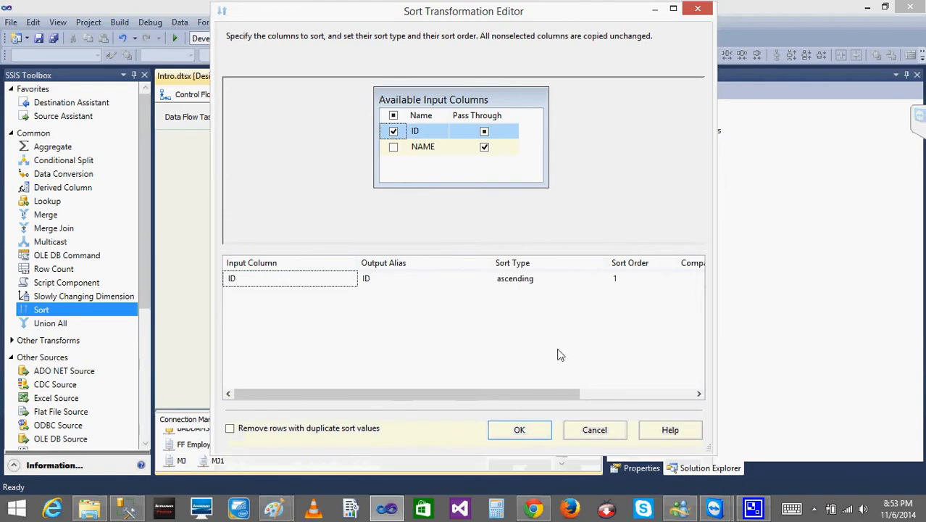
left_click(519, 429)
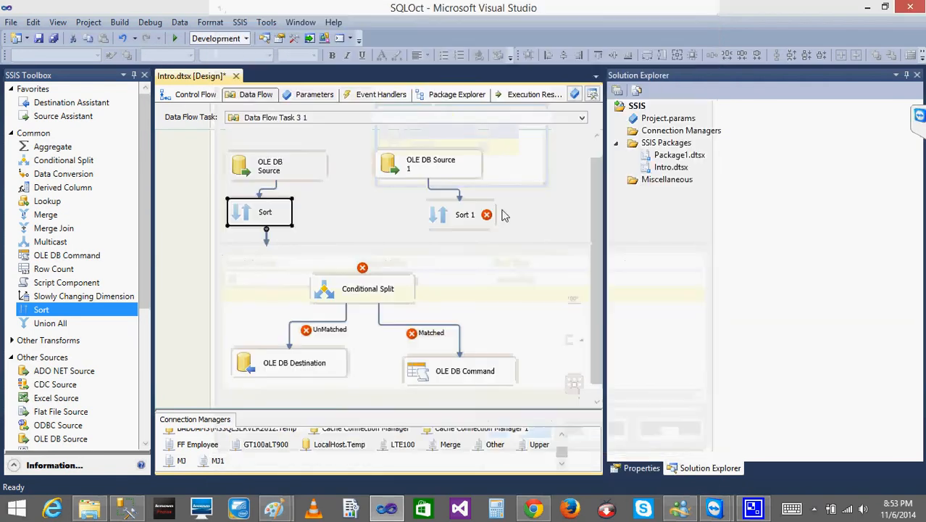
double_click(435, 217)
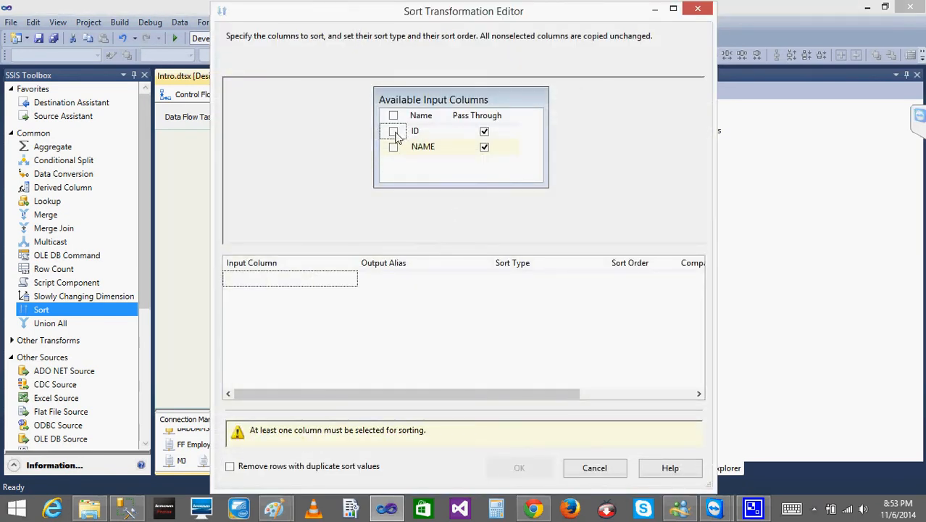
left_click(394, 131)
left_click(526, 434)
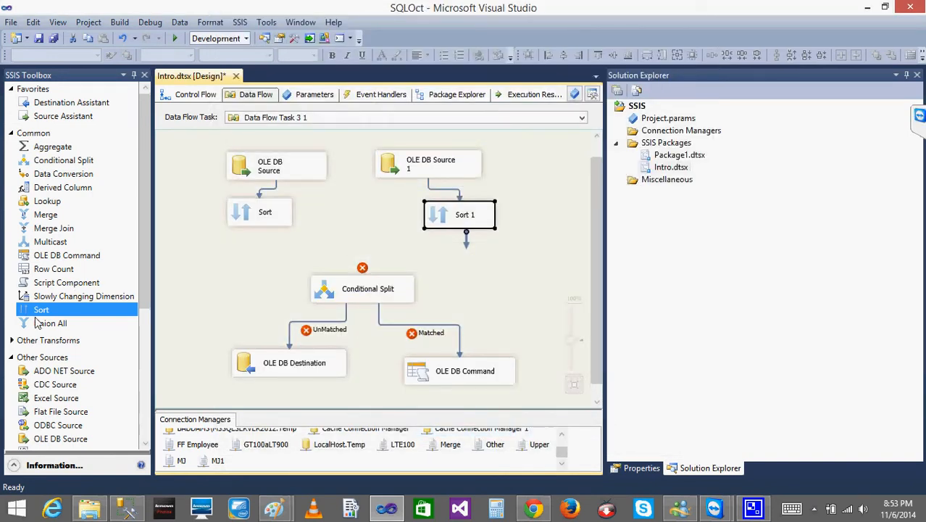
- Add a Merge Join above the Conditional Split, connecting Sort to Merge Join Left Input and Sort 1 to the remaining input
left_click_drag(49, 229, 341, 243)
left_click(248, 223)
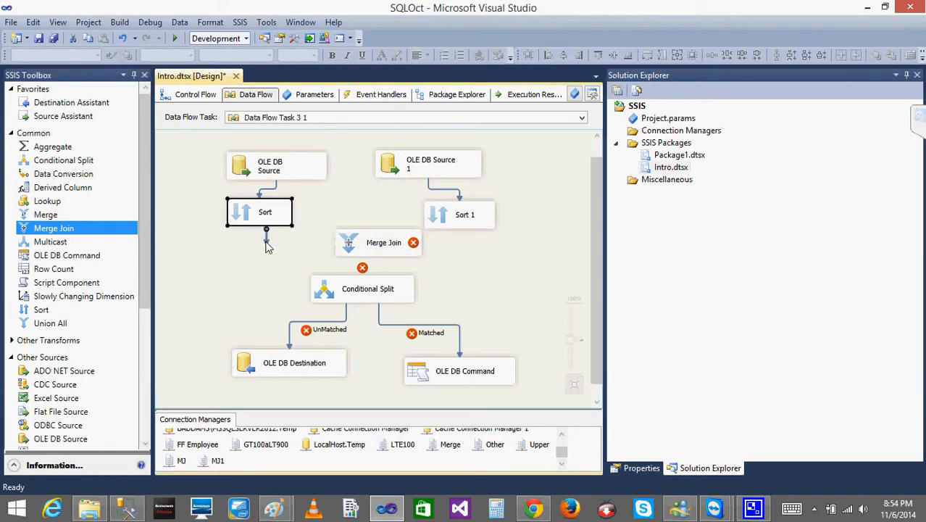
left_click_drag(268, 247, 351, 244)
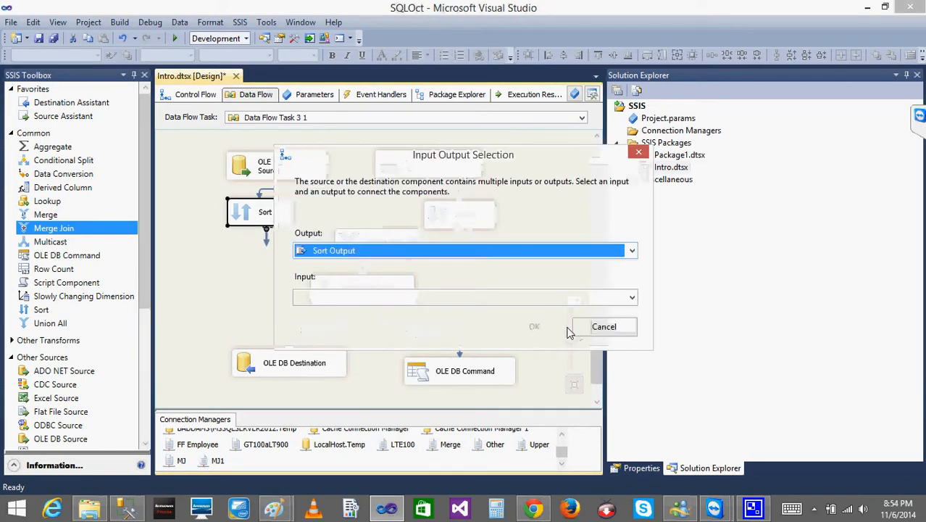
left_click(480, 299)
left_click(430, 317)
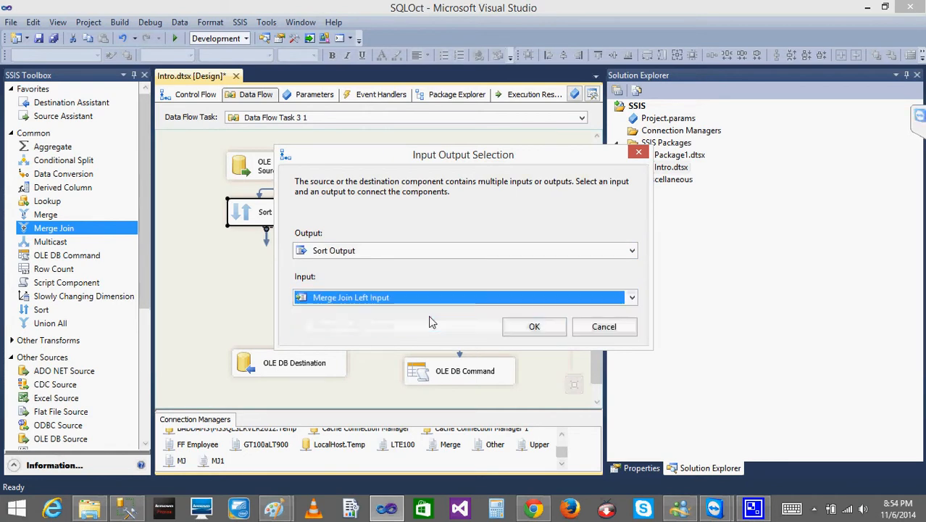
left_click(534, 327)
left_click(447, 218)
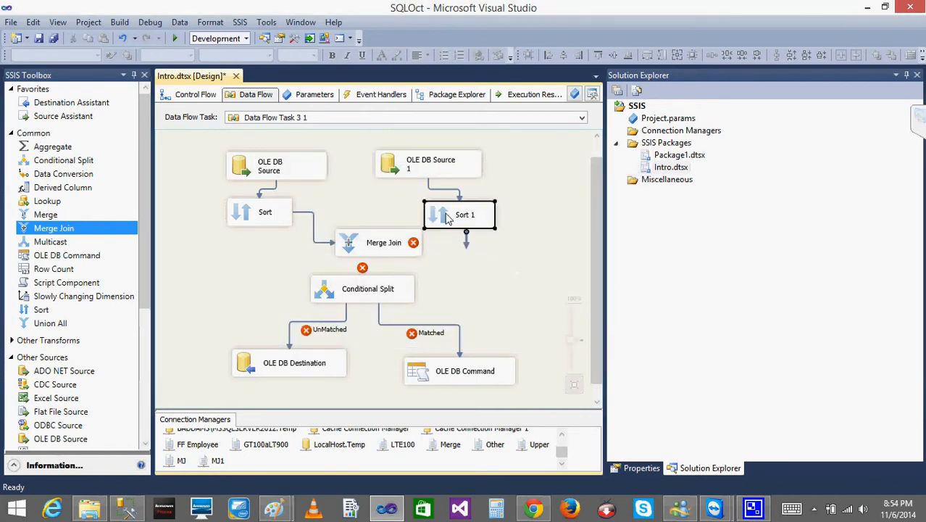
left_click_drag(468, 245, 389, 246)
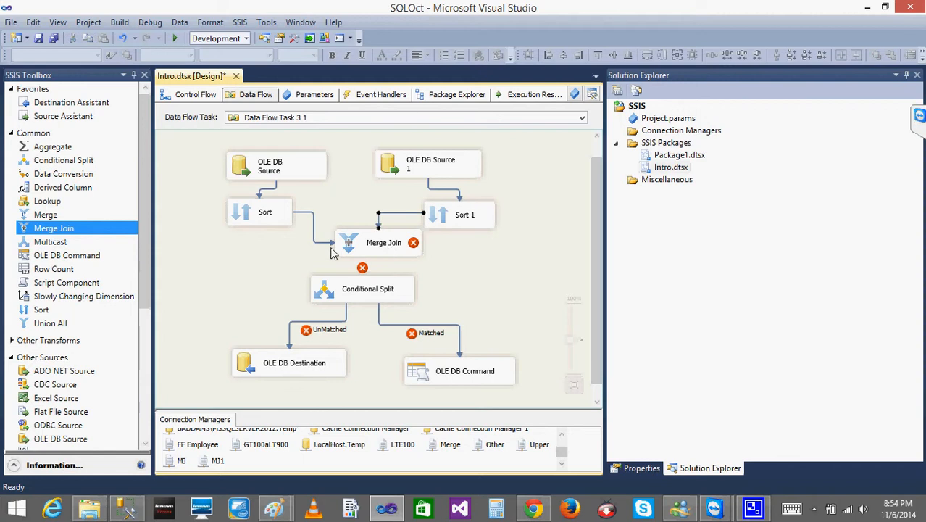
- Configure the Merge Join to output ID and NAME from Sort plus ID from Sort 1, aliased as ID_Lkp
double_click(354, 246)
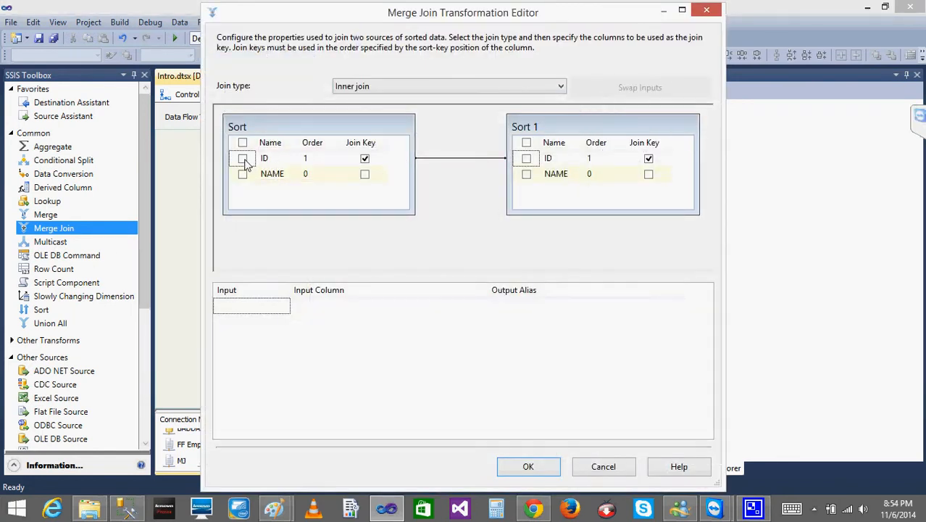
left_click(243, 159)
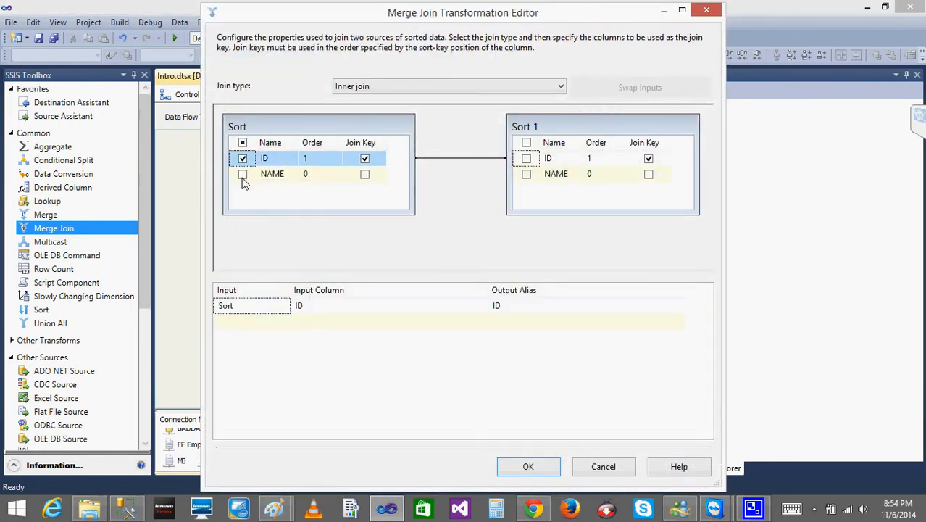
left_click(243, 174)
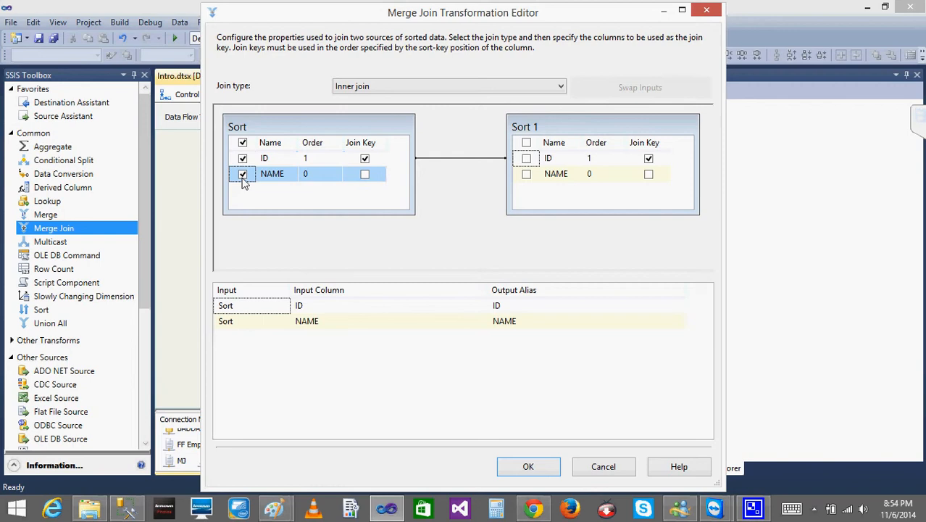
left_click(526, 158)
left_click(516, 338)
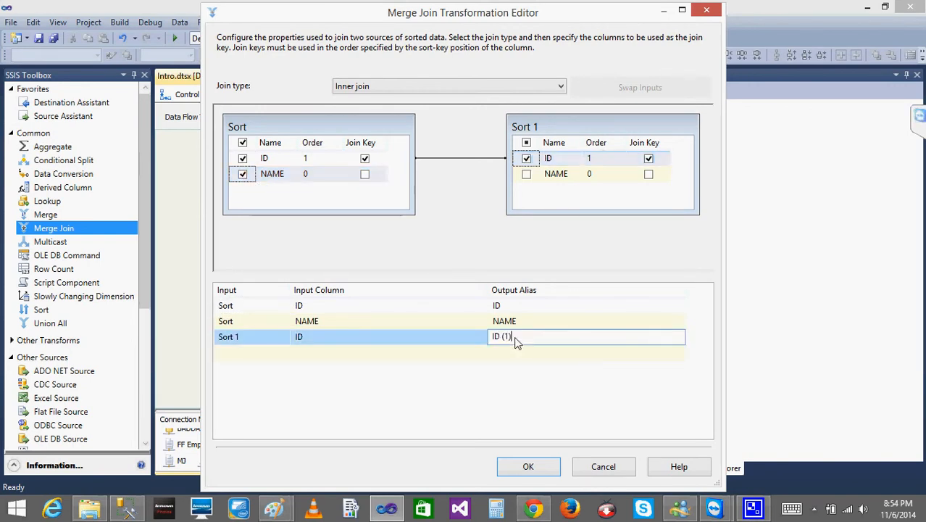
key("BackSpace")
key("BackSpace")
key("BackSpace")
key("BackSpace")
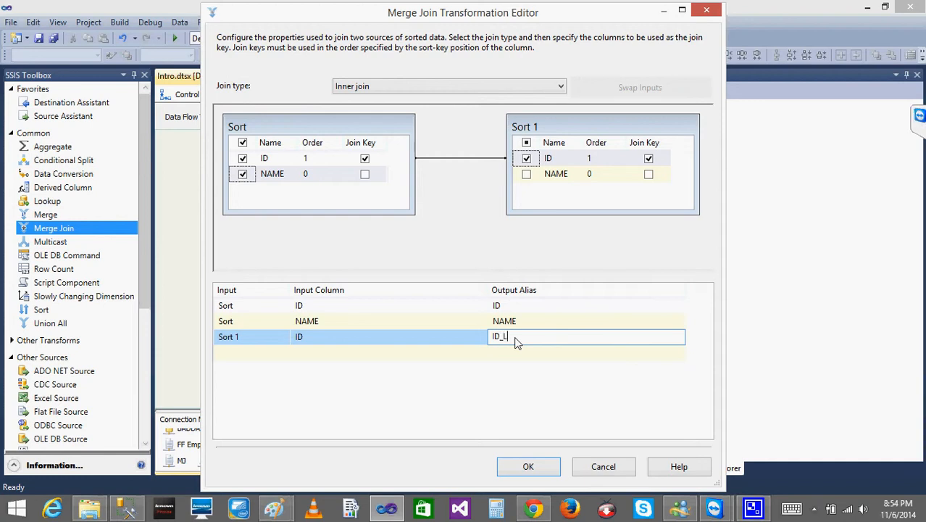
left_click(528, 466)
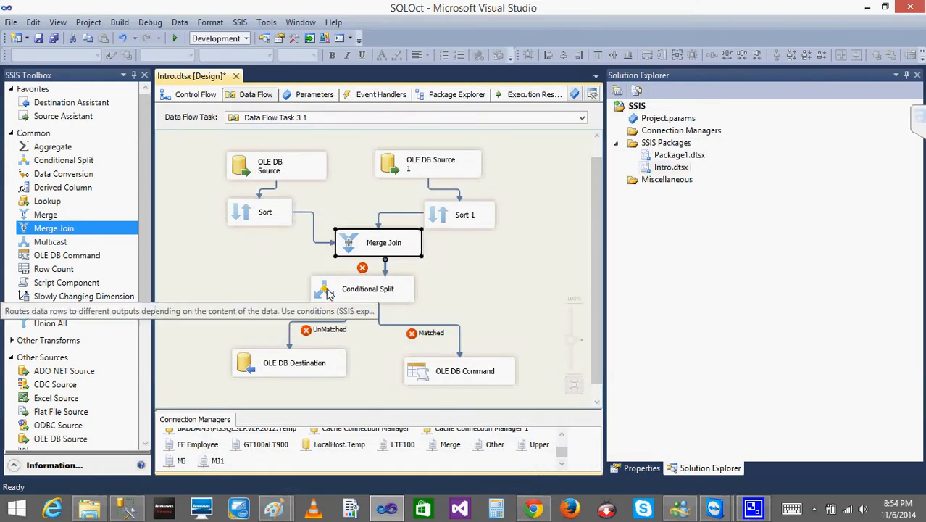
- Connect the Merge Join to the Conditional Split and make its UnMatched condition ISNULL(ID_Lkp)
left_click_drag(386, 277, 368, 289)
double_click(331, 291)
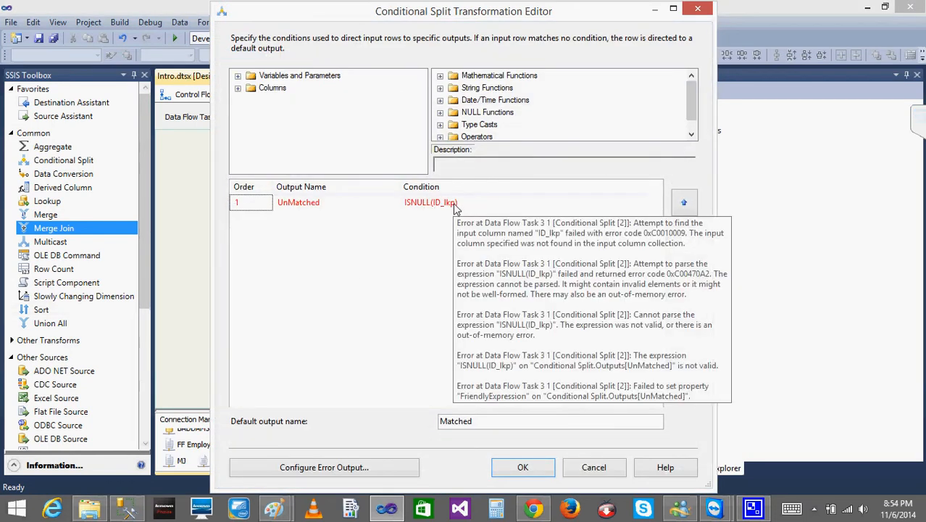
left_click(237, 88)
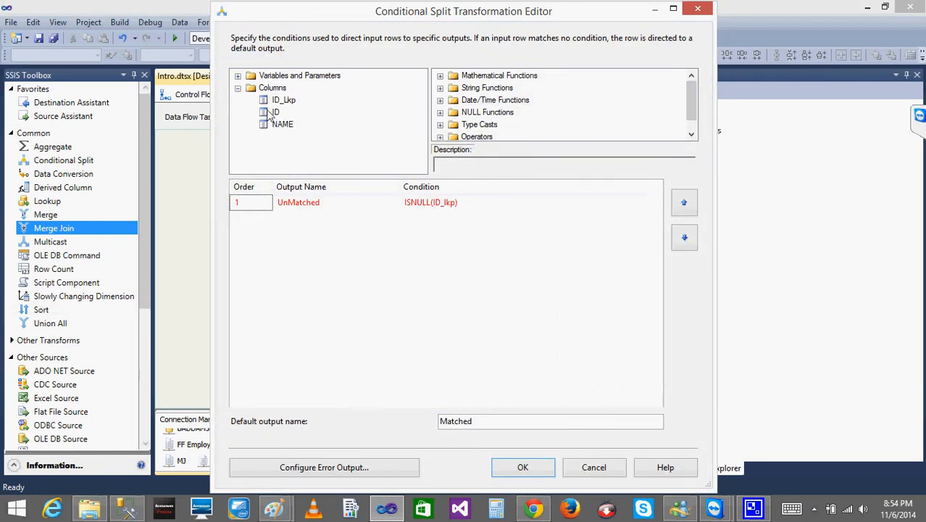
left_click(448, 208)
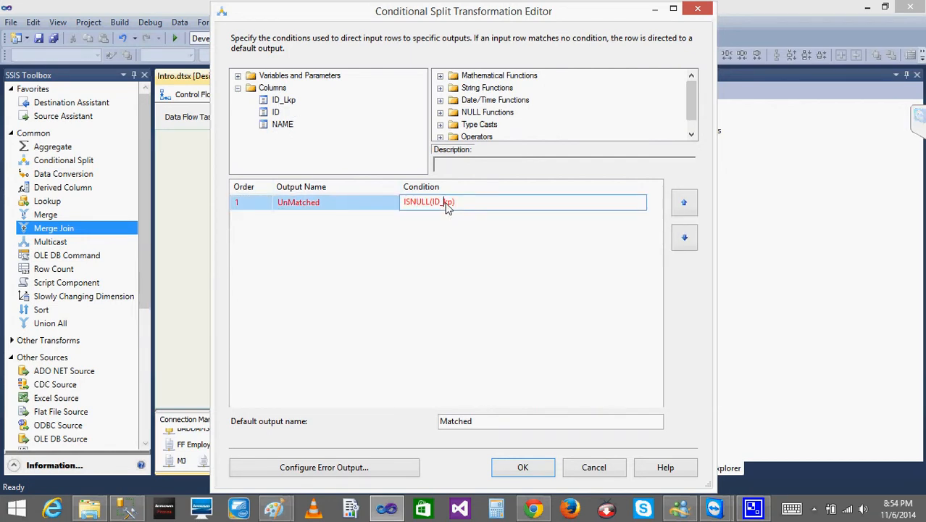
left_click(535, 473)
left_click(459, 274)
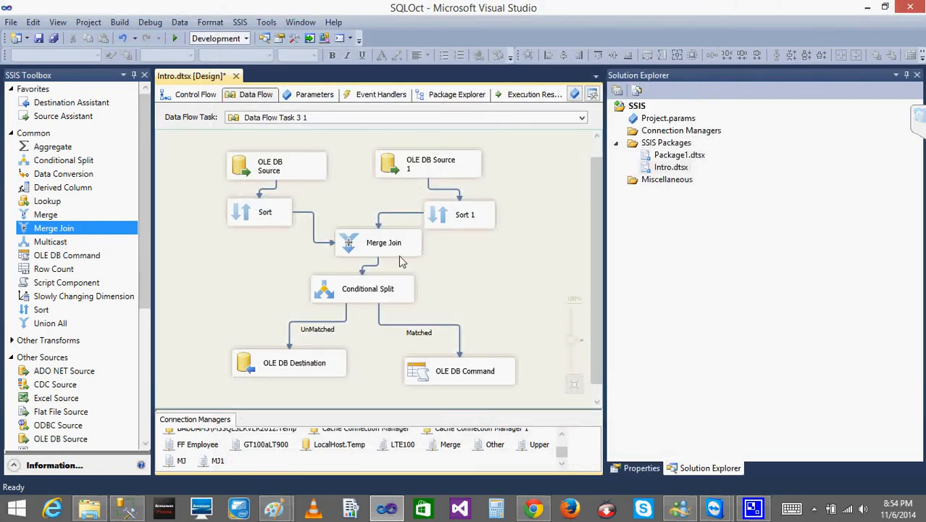
- Enable Data Flow Task 3 1 and disable Data Flow Task 5 in the control flow
left_click(194, 97)
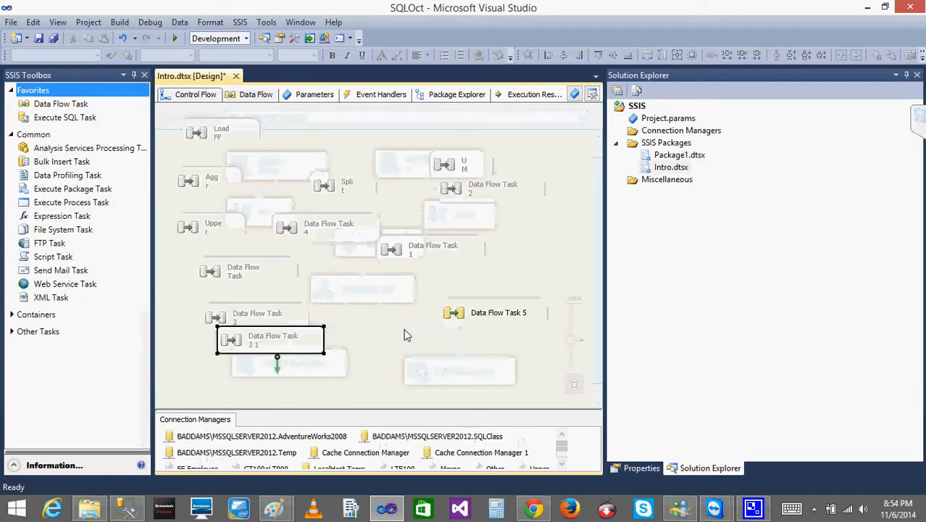
right_click(258, 340)
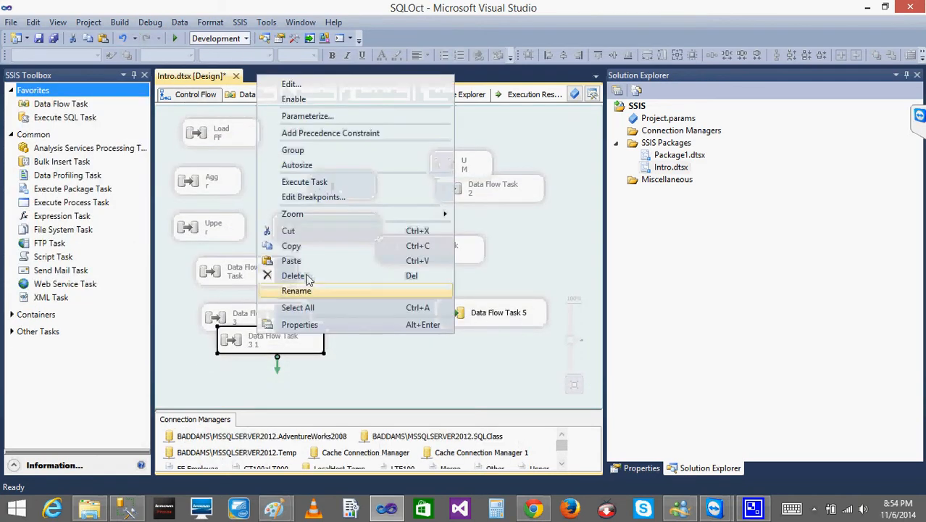
left_click(297, 102)
right_click(464, 314)
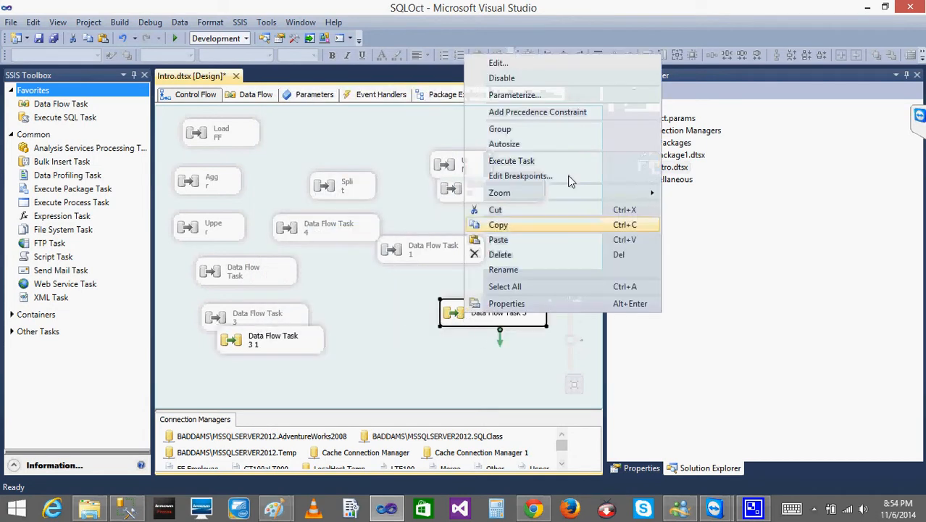
left_click(507, 78)
left_click(236, 95)
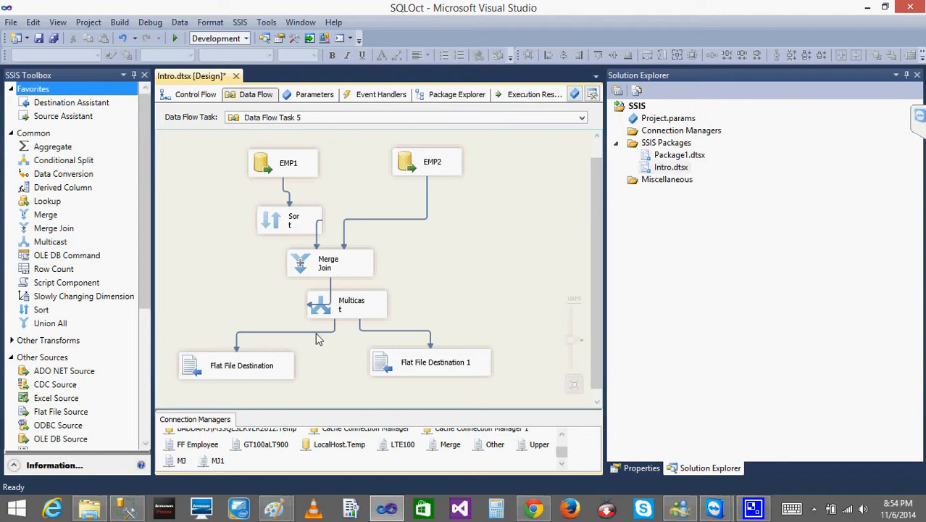
left_click_drag(209, 378, 202, 391)
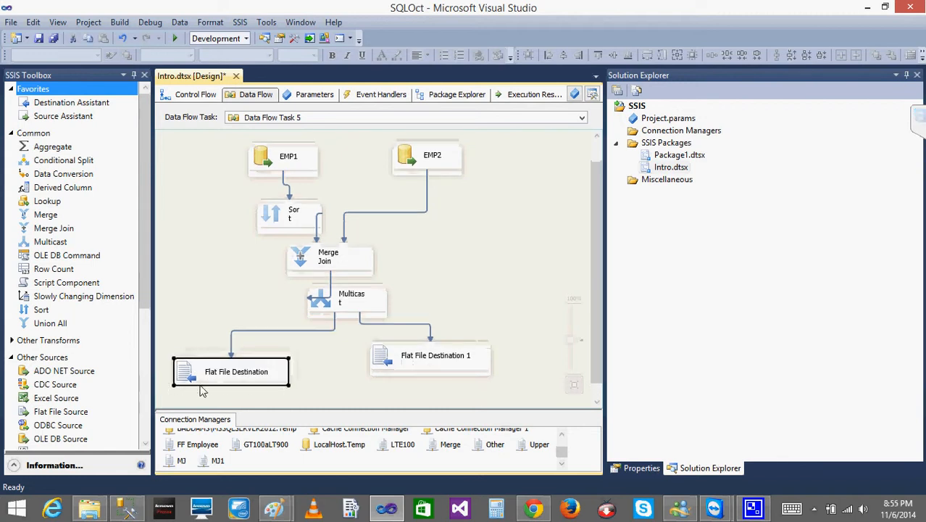
left_click(217, 99)
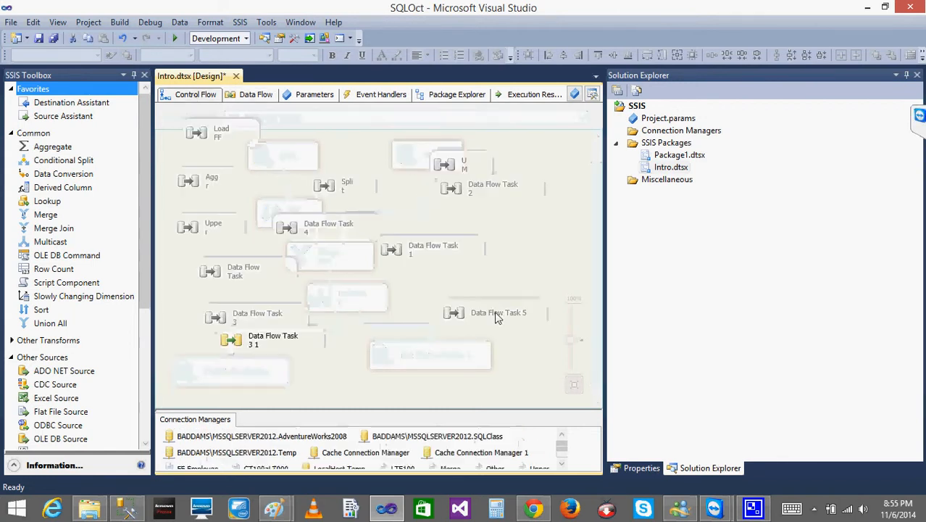
- Open Data Flow Task 3 1 and enable data viewers on the Conditional Split's UnMatched and Matched paths
double_click(269, 349)
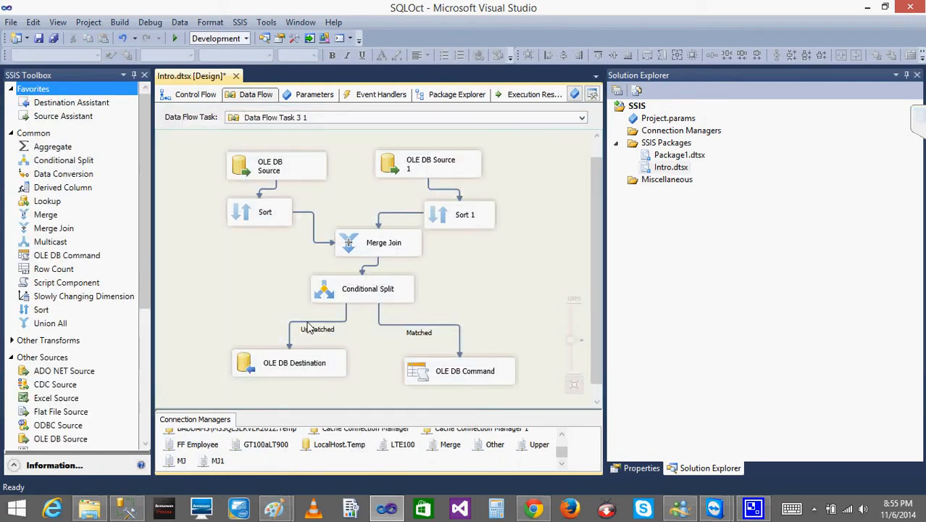
right_click(307, 324)
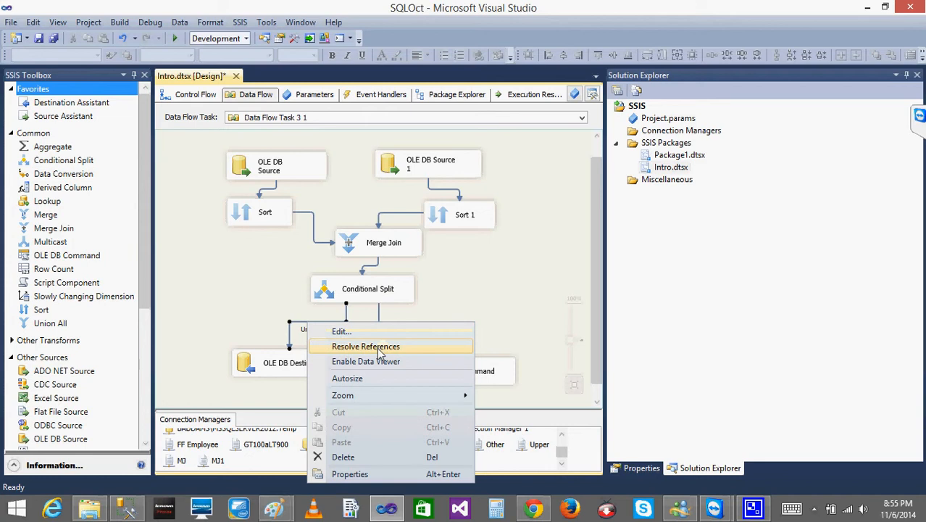
left_click(244, 288)
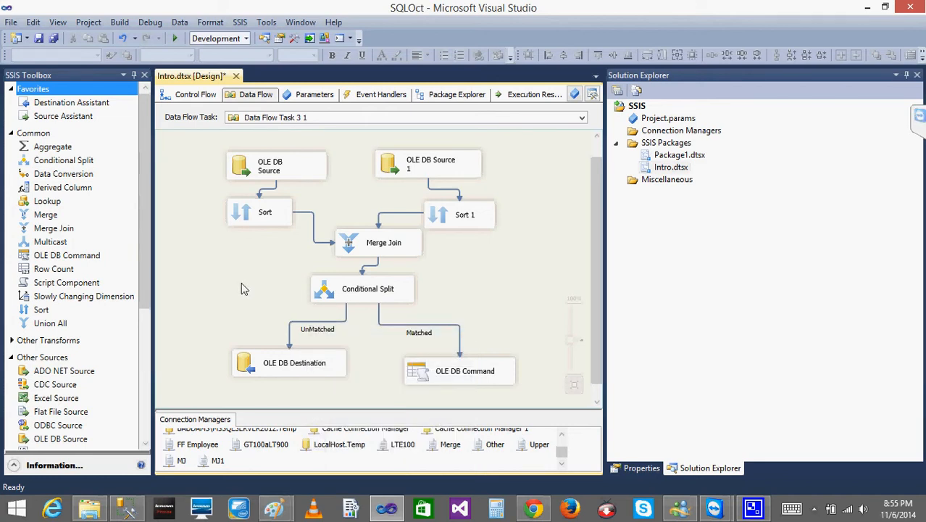
right_click(347, 318)
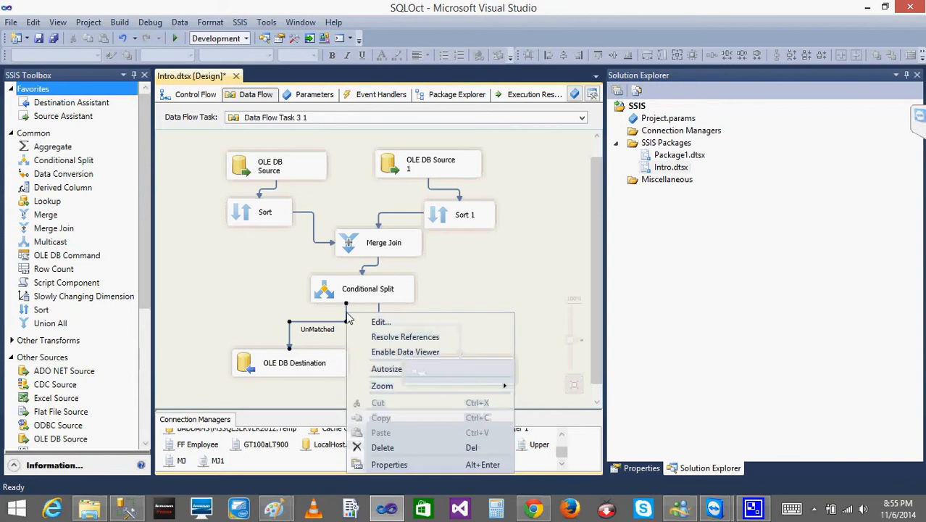
left_click(410, 355)
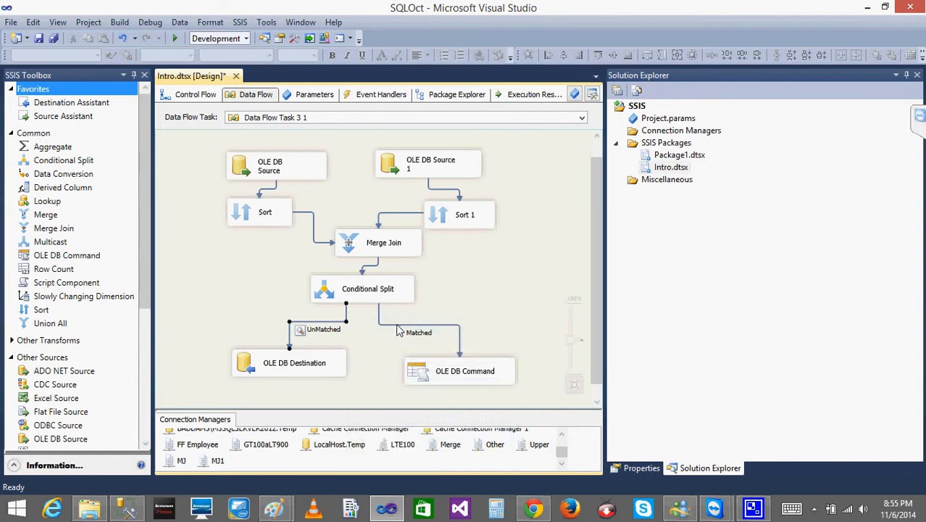
right_click(397, 331)
left_click(475, 363)
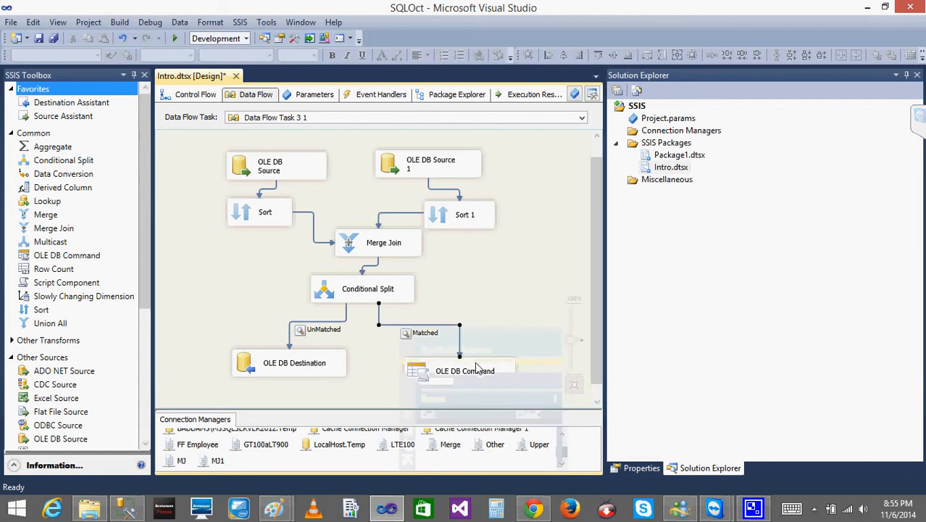
- Run the package, examine the rows in the Matched data viewer, and close the viewer
left_click(172, 41)
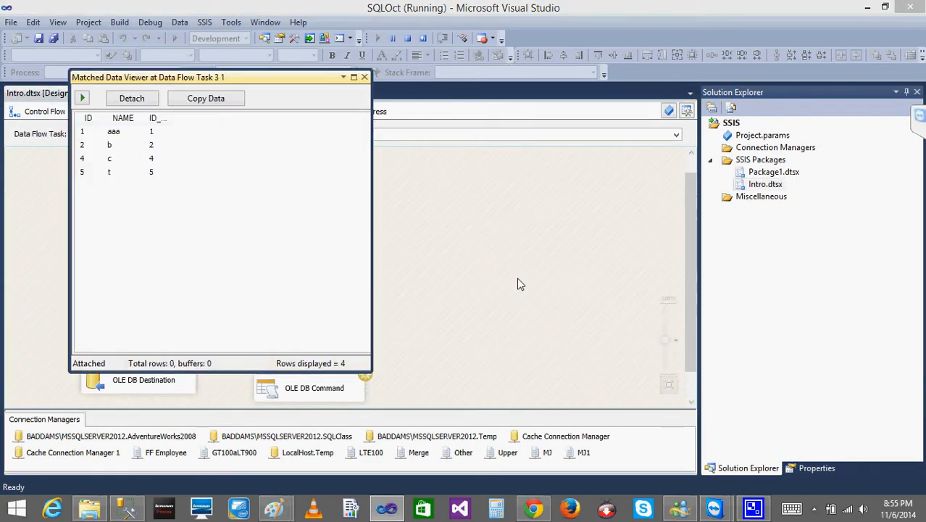
left_click_drag(204, 78, 641, 116)
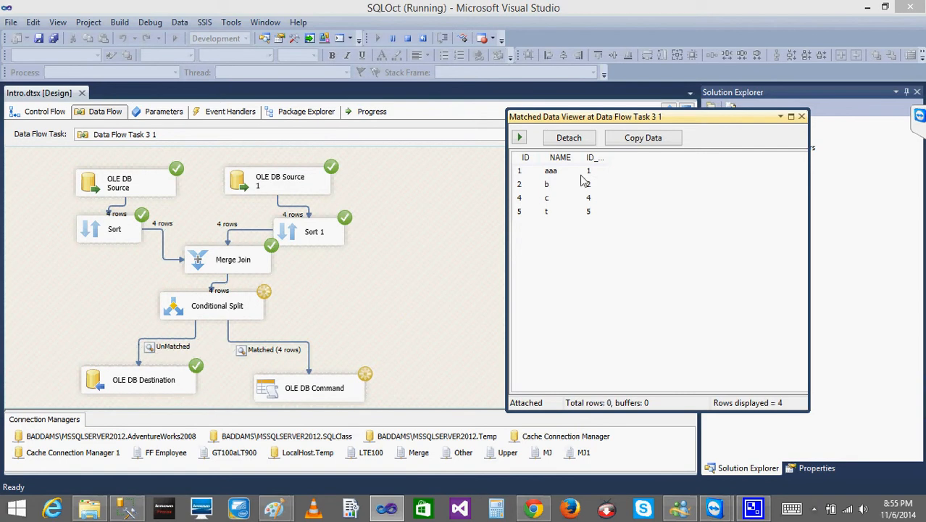
left_click(801, 116)
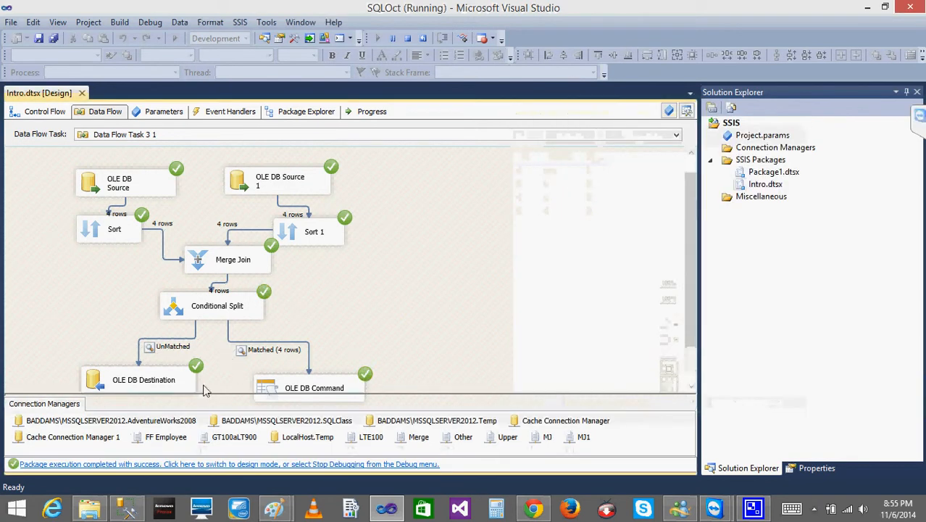
- Switch to SQL Server Management Studio and open the Temp database's dbo.EMPS table for row editing
left_click(127, 509)
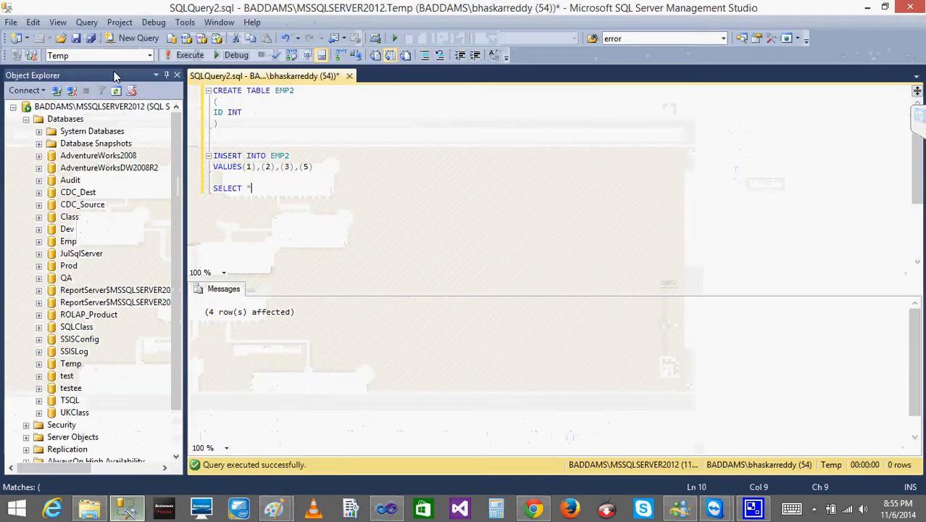
left_click(39, 364)
left_click(52, 376)
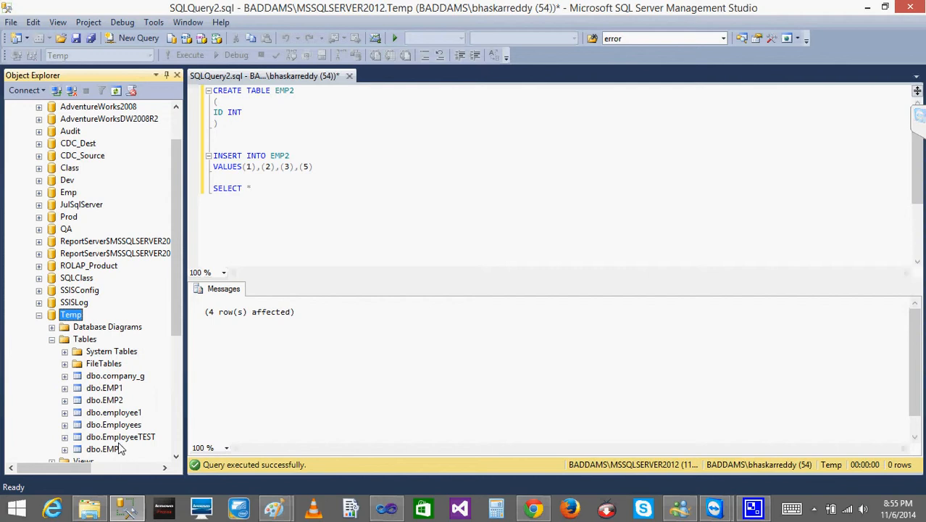
right_click(113, 451)
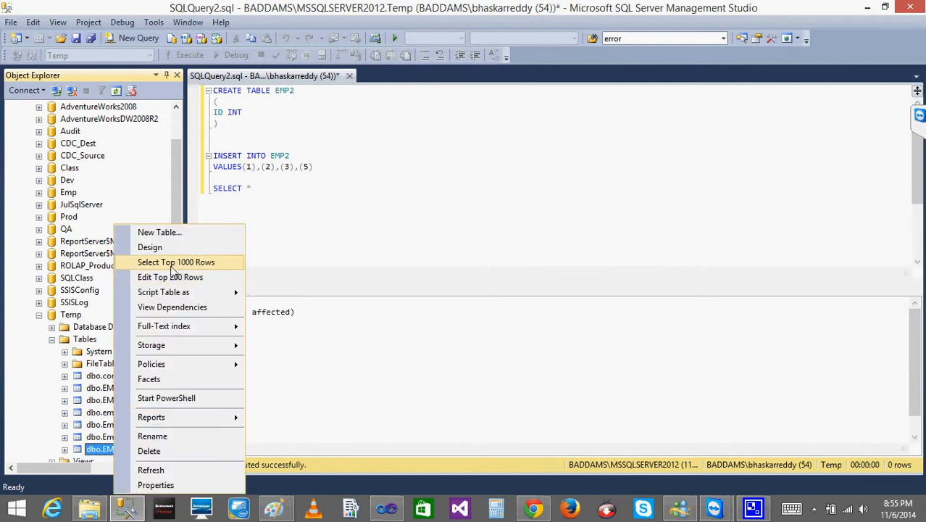
left_click(173, 280)
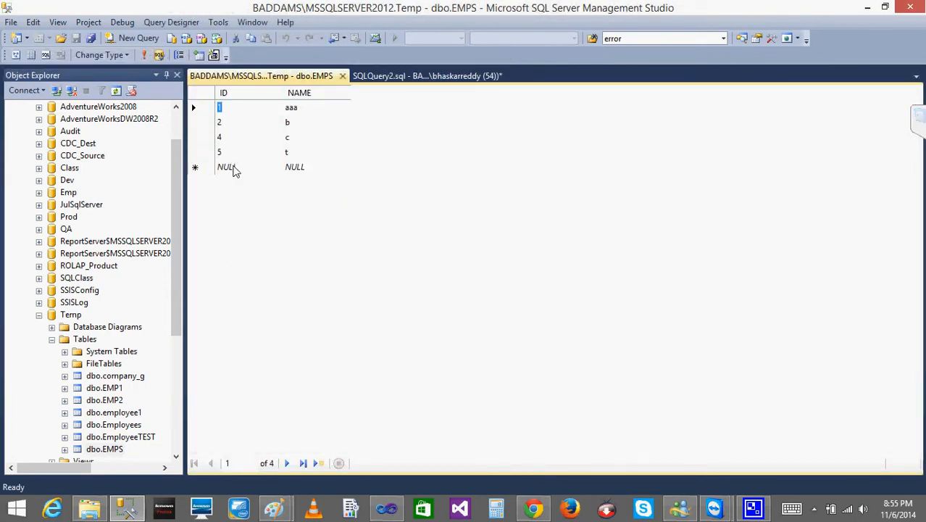
- Add a row with ID 6 and NAME u to the EMPS table and close the table
left_click(230, 167)
type("6")
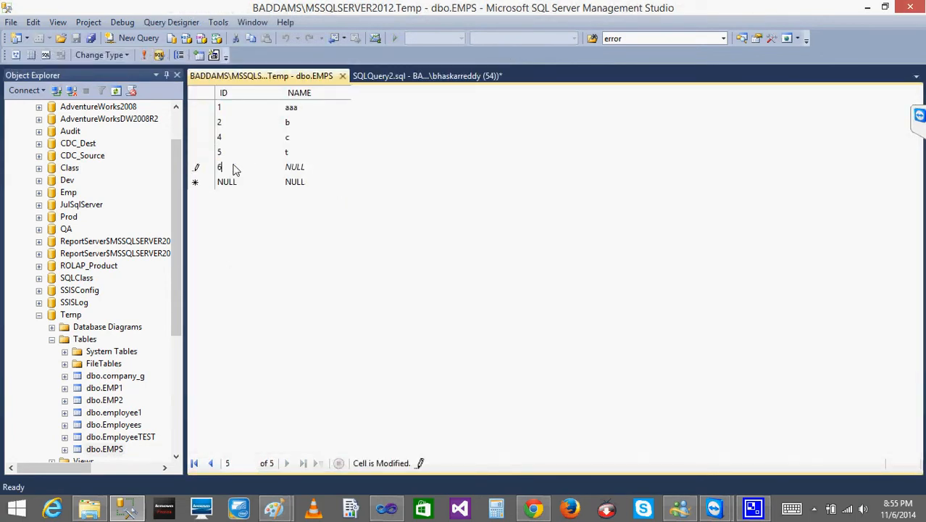
left_click(303, 167)
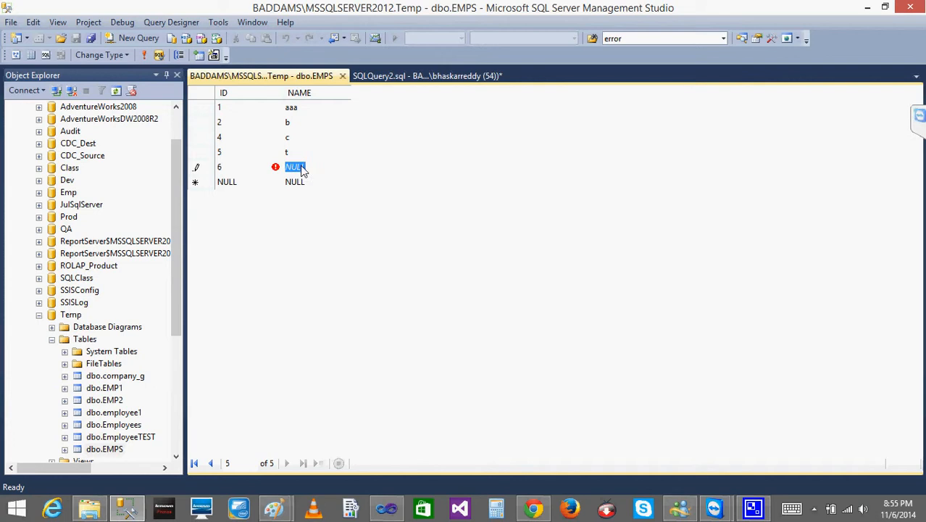
type("u")
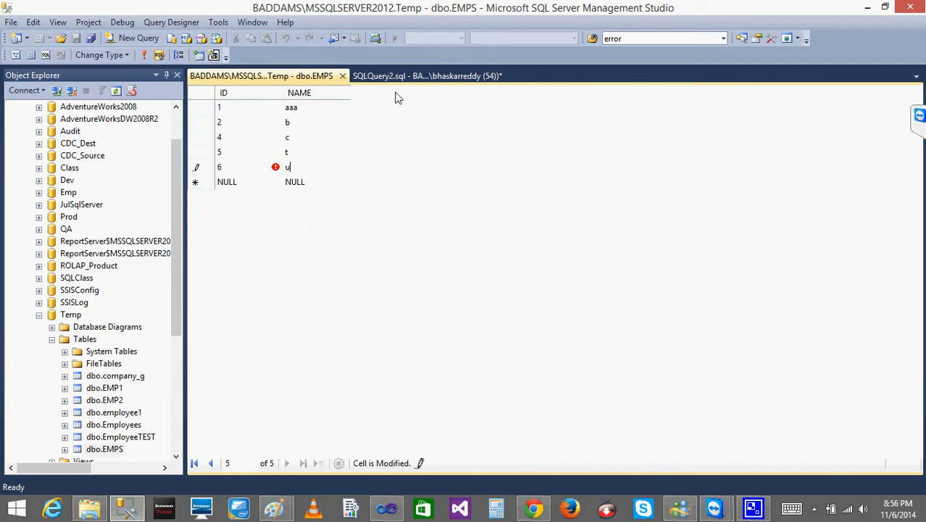
left_click(344, 76)
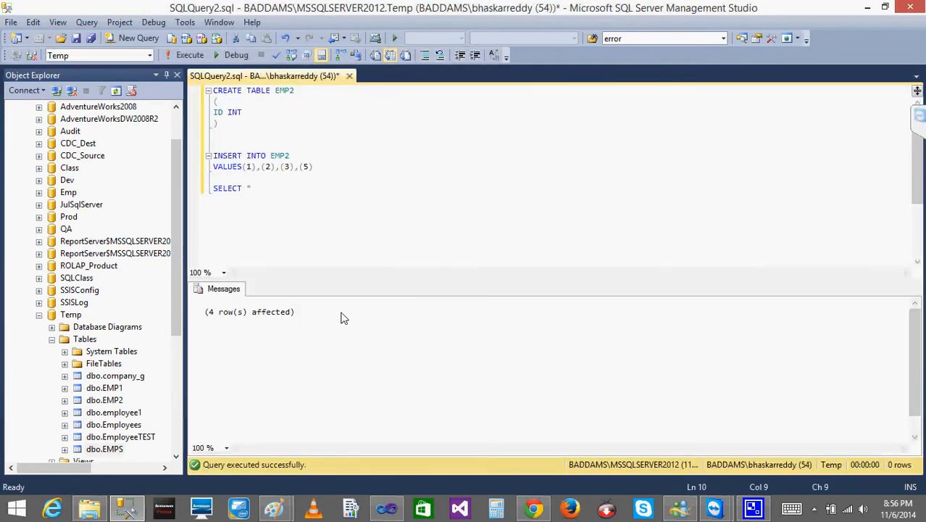
- Switch to Visual Studio, rerun the package, examine the rows in the Matched data viewer, and stop debugging
left_click(386, 511)
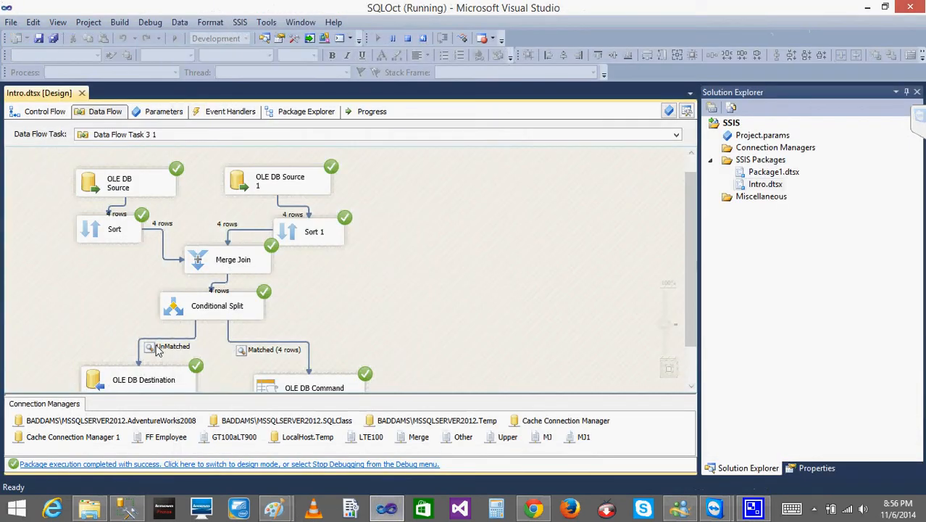
left_click(407, 38)
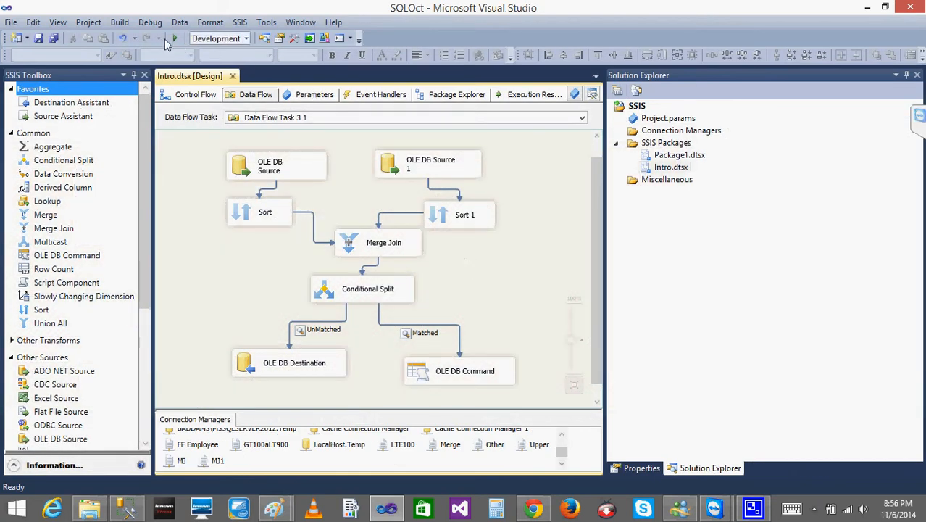
left_click(175, 39)
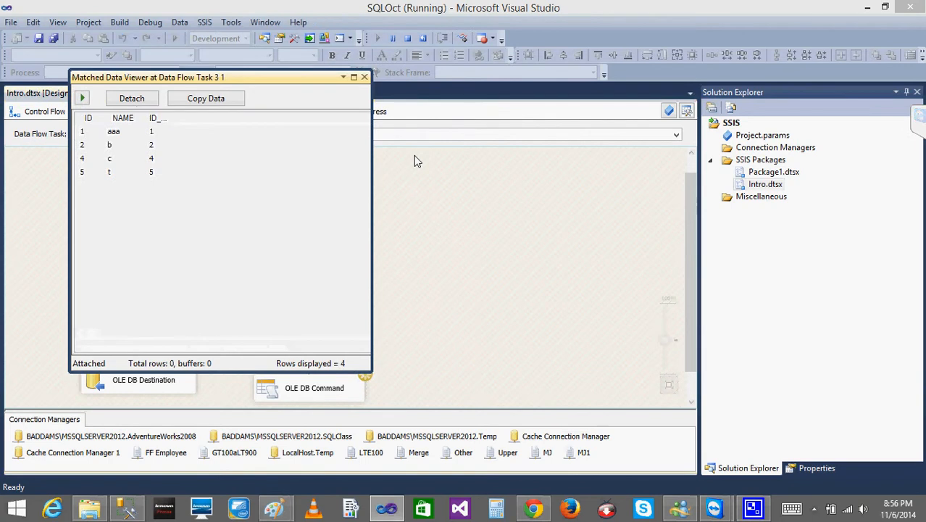
left_click_drag(238, 79, 624, 132)
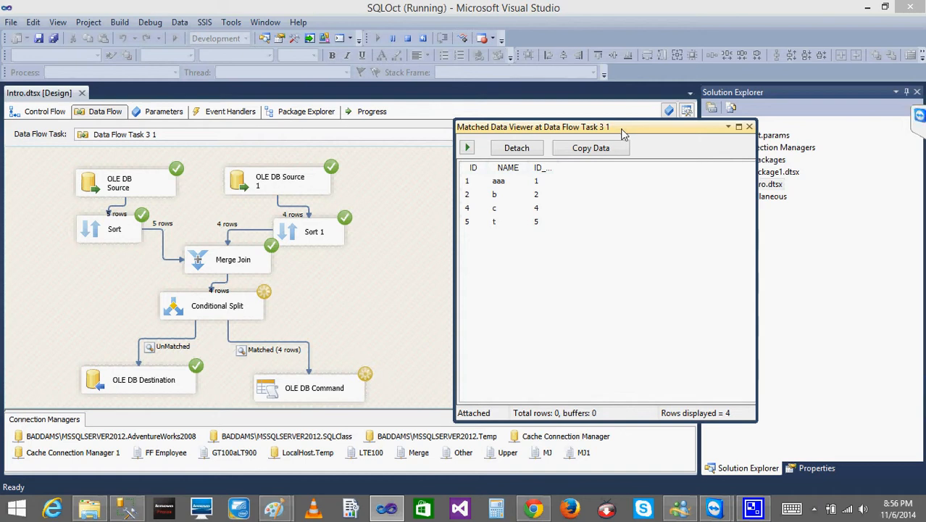
mouse_move(624, 135)
left_mouse_down()
mouse_move(440, 215)
mouse_move(609, 143)
left_mouse_up()
left_click_drag(580, 145, 579, 144)
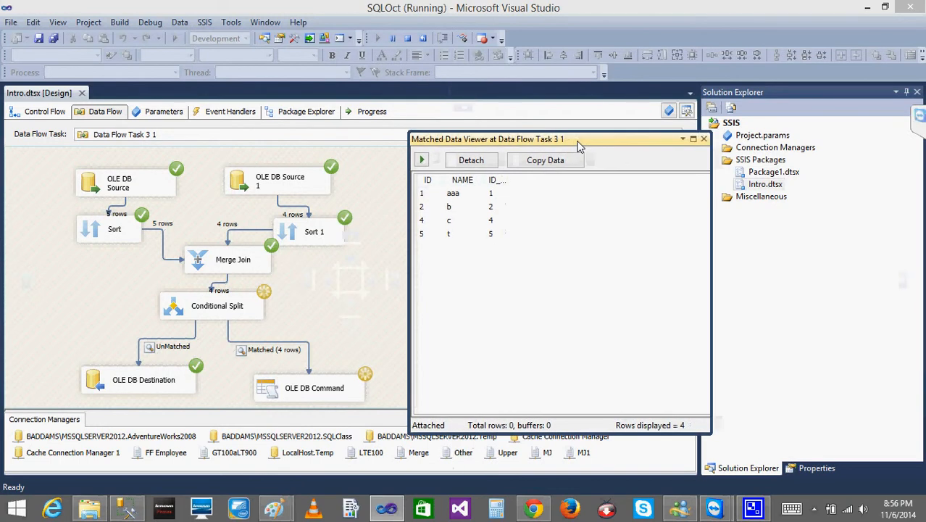
left_click(703, 140)
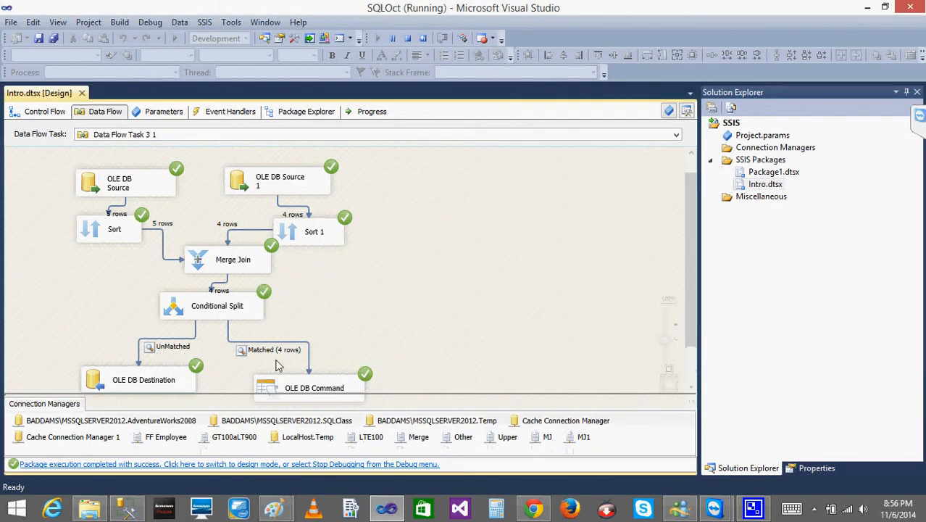
left_click(407, 38)
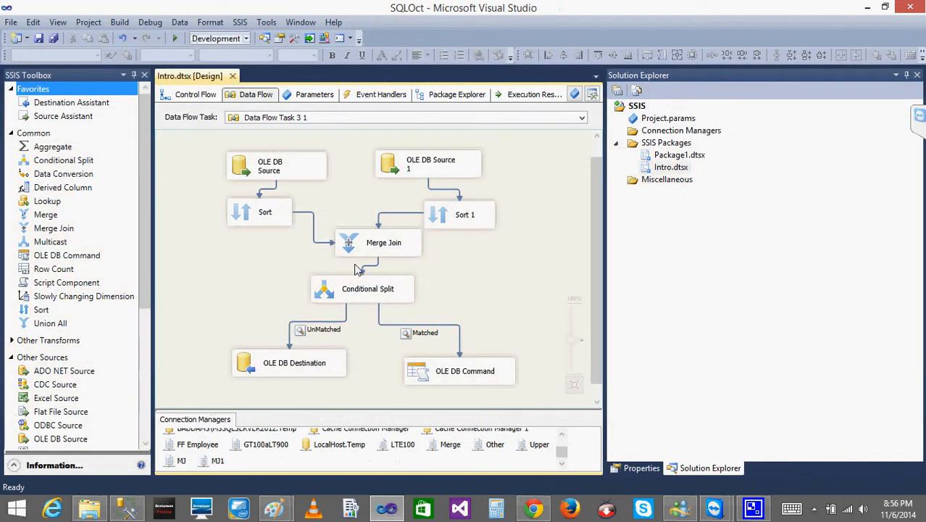
- Open the Merge Join transformation's editor and review the available join types, leaving Inner join selected
double_click(351, 245)
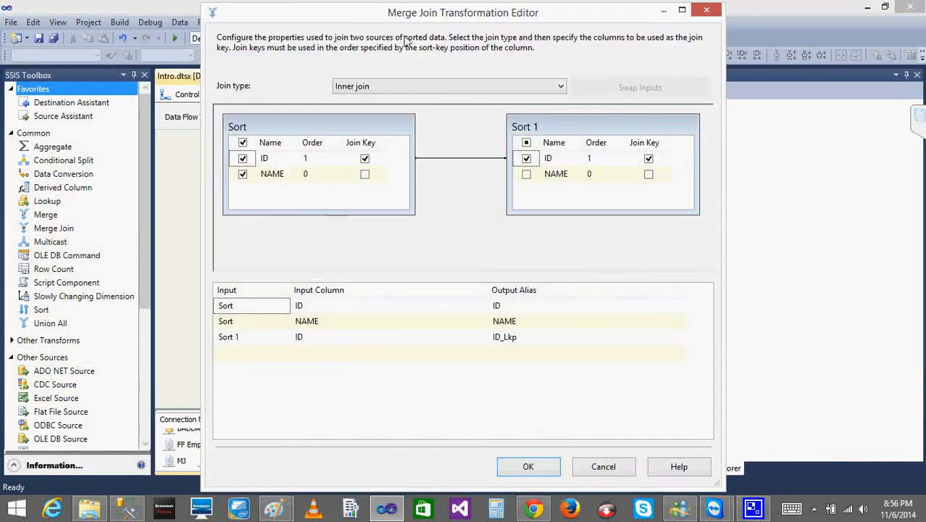
left_click(378, 87)
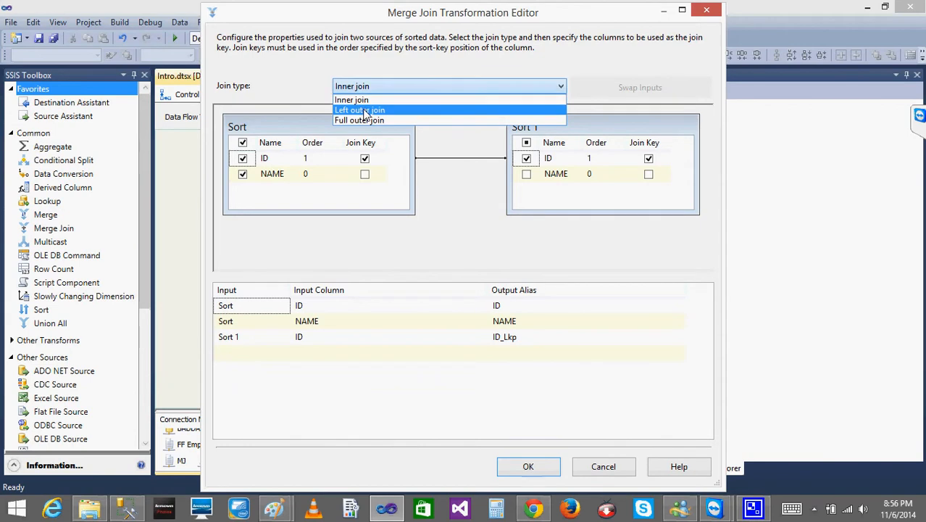
left_click(353, 100)
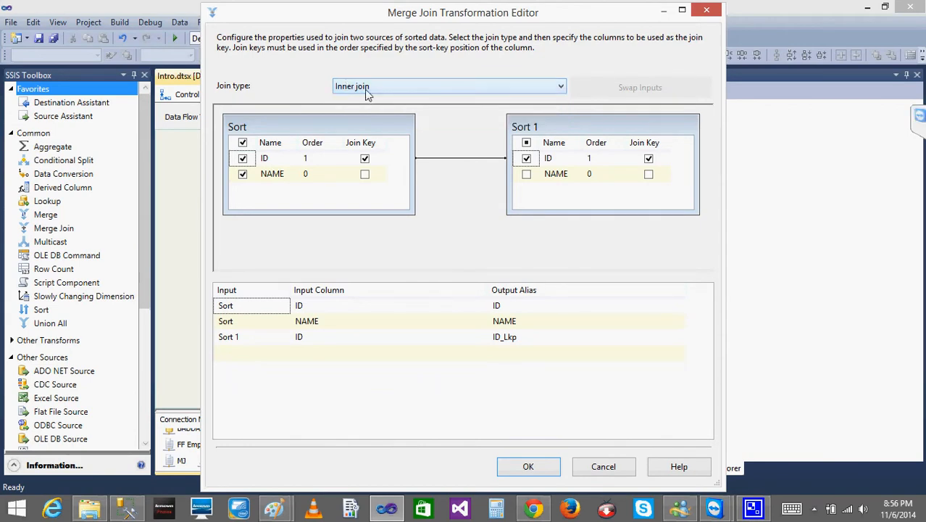
left_click(364, 92)
left_click(362, 83)
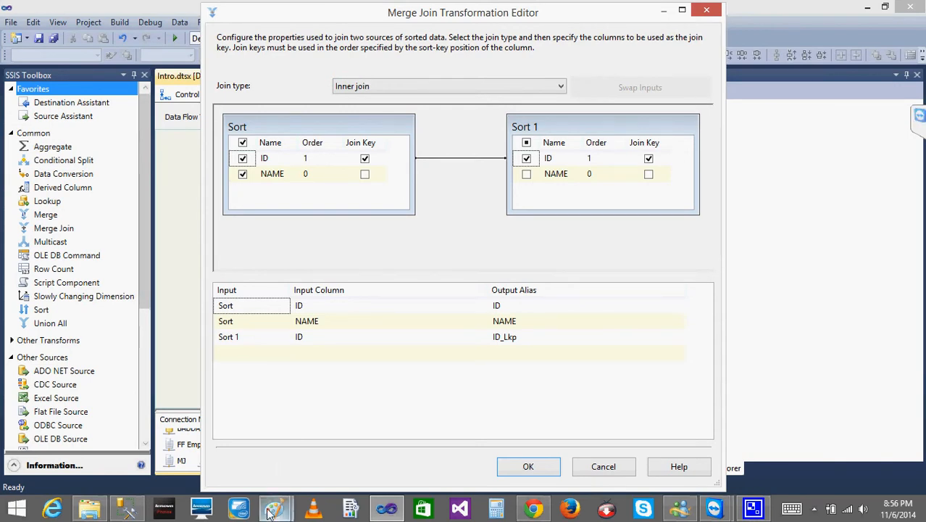
- Switch to Paint and start a blank picture, discarding the existing drawing without saving
mouse_move(274, 507)
left_click(203, 447)
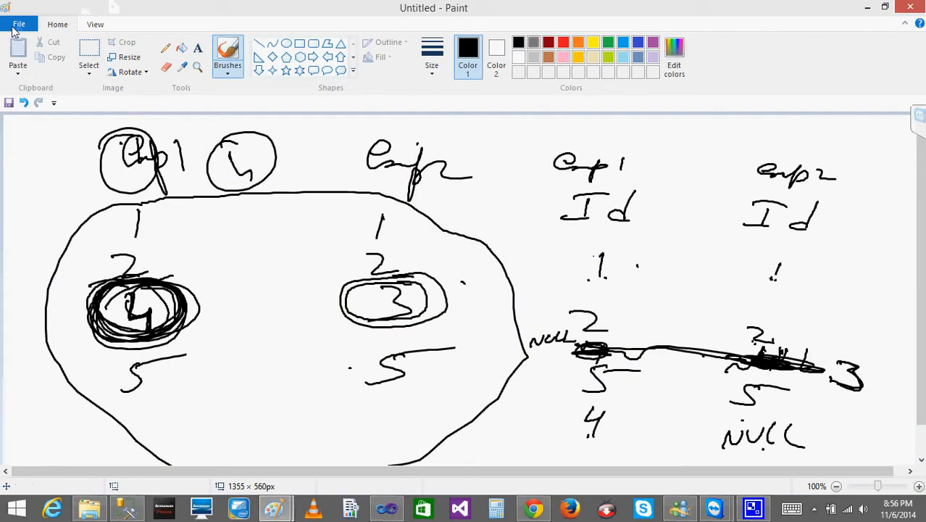
left_click(18, 24)
left_click(63, 59)
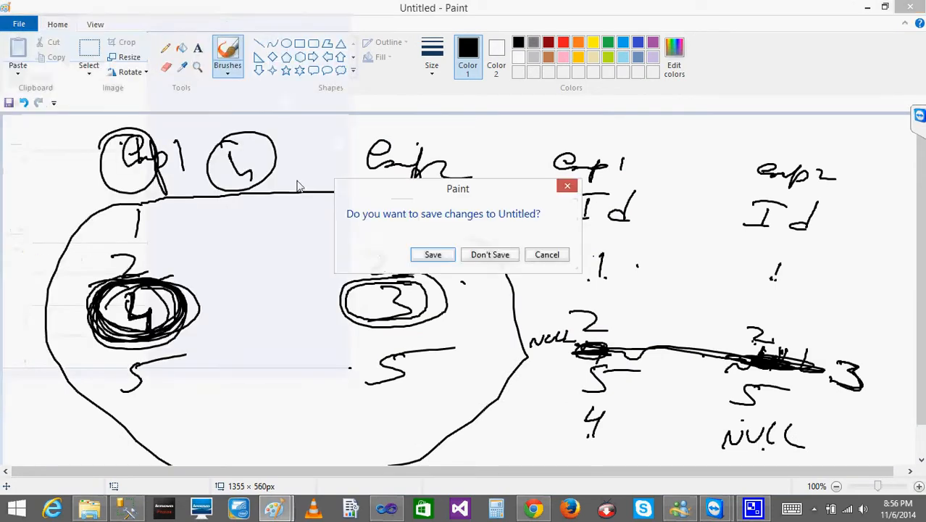
left_click(490, 256)
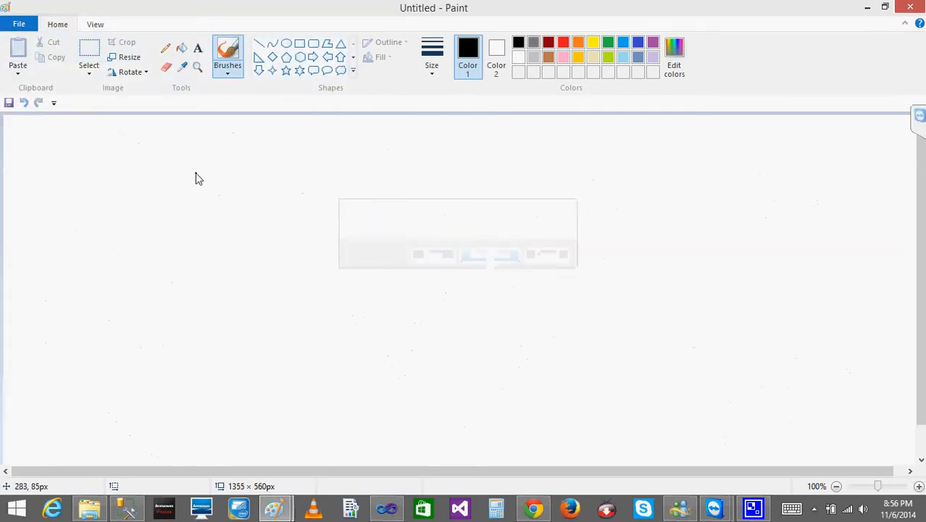
- Handwrite the table headings E1 and E2 side by side near the upper edge of the canvas
left_click(240, 121)
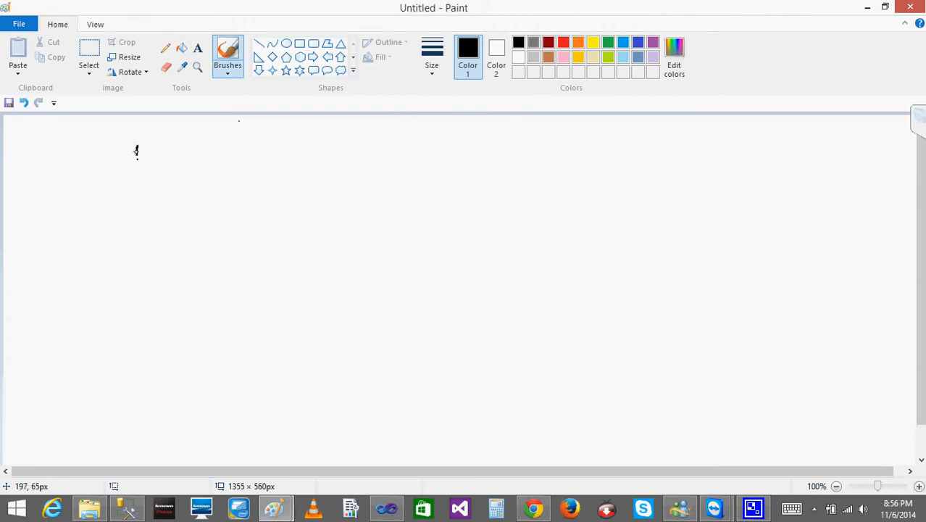
left_click_drag(136, 150, 170, 179)
left_click_drag(475, 138, 464, 171)
mouse_move(474, 139)
left_mouse_down()
mouse_move(496, 135)
mouse_move(494, 153)
left_mouse_up()
left_click_drag(464, 171, 559, 166)
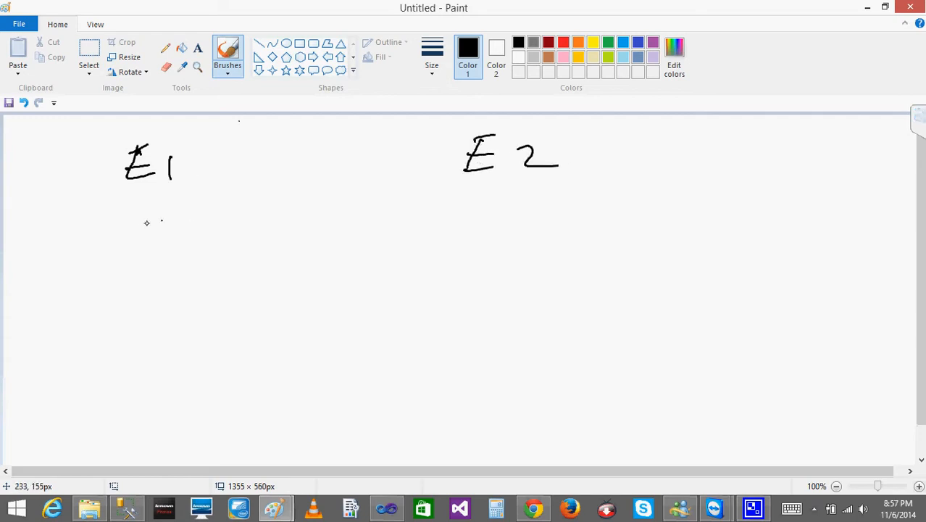
- Handwrite the values 1, 2 and 3 under E1 and the values 1, 2 and 4 under E2
mouse_move(152, 203)
left_mouse_down()
mouse_move(149, 231)
mouse_move(166, 249)
mouse_move(129, 253)
mouse_move(198, 247)
left_mouse_up()
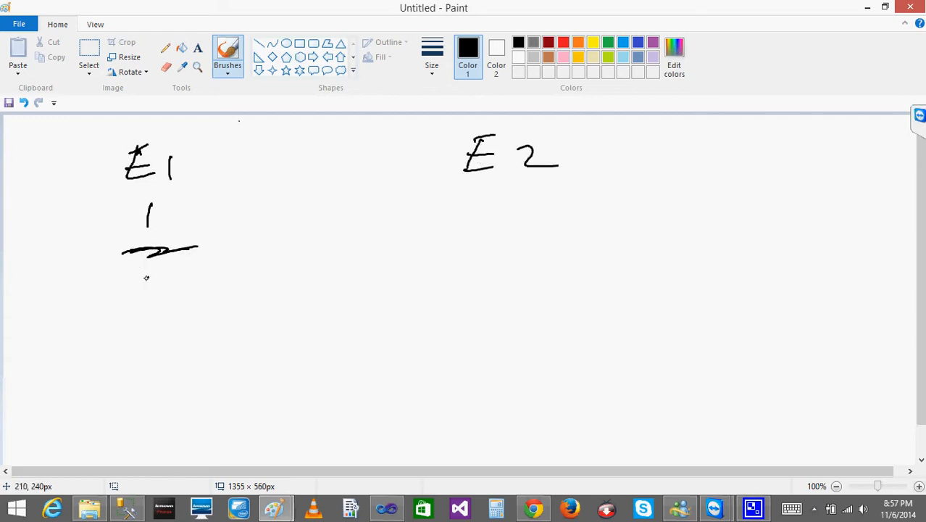
left_click_drag(139, 282, 139, 309)
left_click_drag(554, 194, 539, 221)
left_click_drag(512, 249, 582, 269)
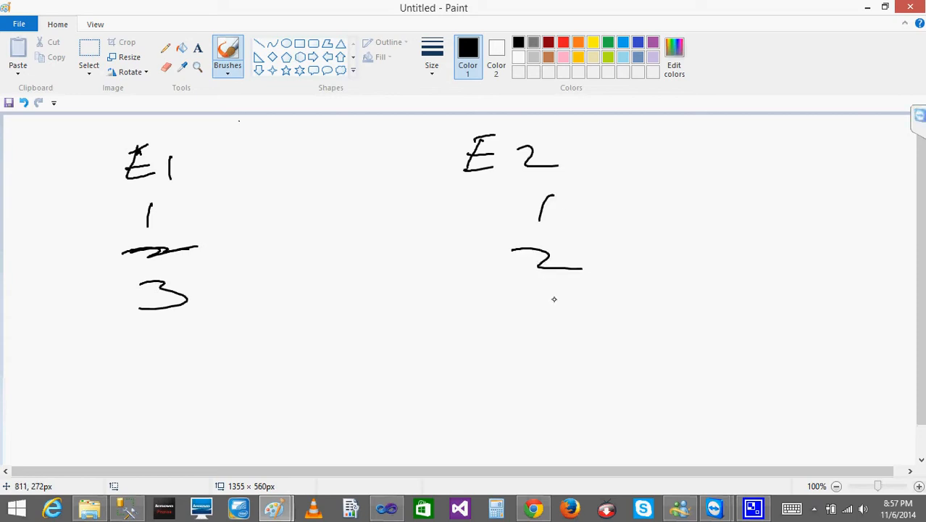
left_click_drag(550, 297, 573, 305)
left_click_drag(573, 301, 566, 332)
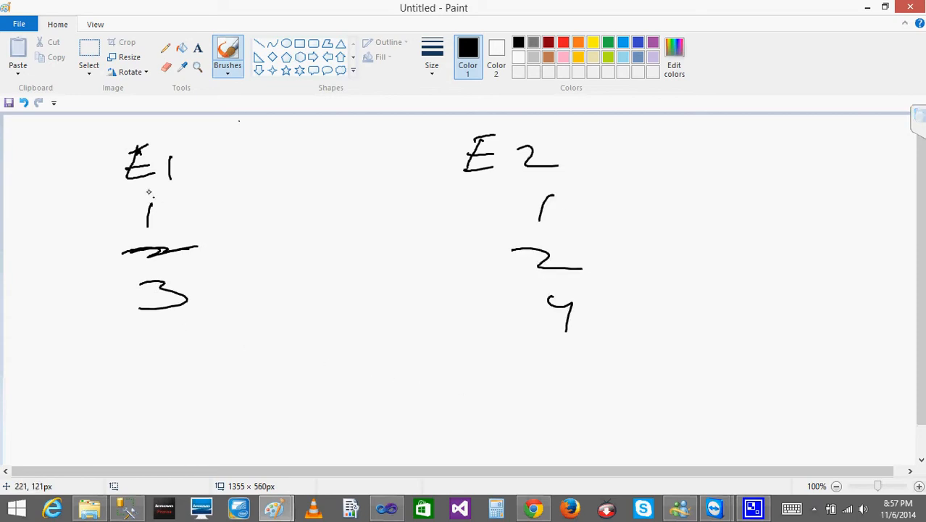
- Add a 3 under E2, draw arrows from E1's values to the same E2 values, and circle E2's 1 and 2 and E1's 3
left_click_drag(164, 218, 528, 208)
left_click_drag(510, 199, 505, 223)
mouse_move(225, 255)
left_mouse_down()
mouse_move(485, 254)
mouse_move(464, 268)
left_mouse_up()
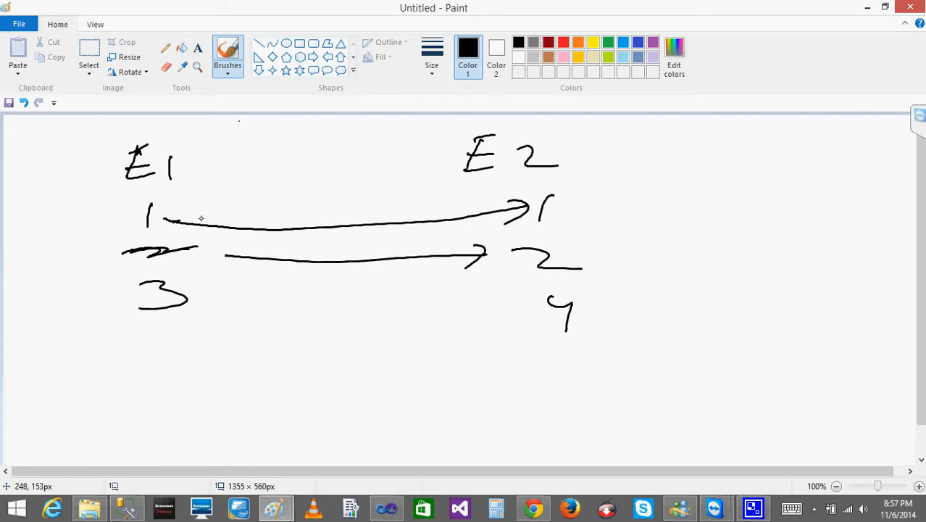
mouse_move(538, 202)
left_mouse_down()
mouse_move(511, 219)
mouse_move(545, 192)
left_mouse_up()
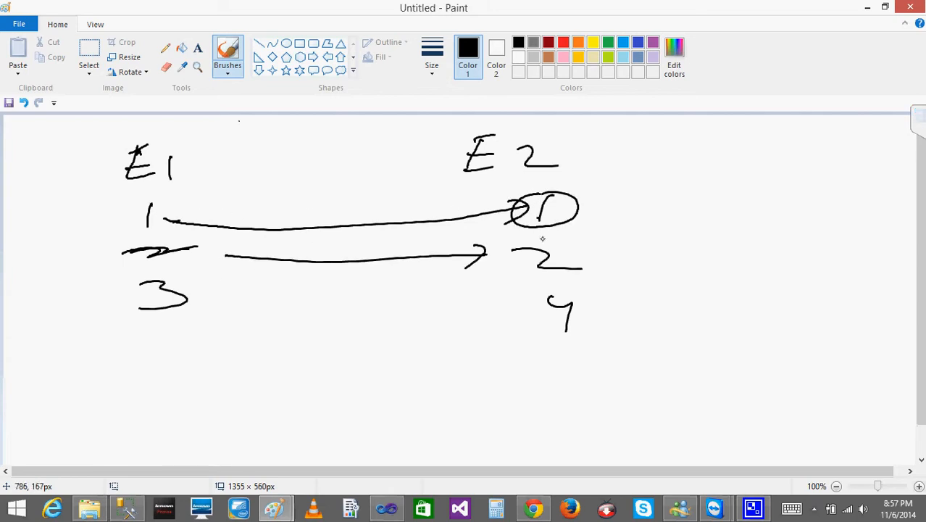
mouse_move(544, 235)
left_mouse_down()
mouse_move(582, 286)
mouse_move(540, 233)
left_mouse_up()
mouse_move(187, 299)
left_mouse_down()
mouse_move(439, 383)
mouse_move(533, 349)
mouse_move(551, 368)
left_mouse_up()
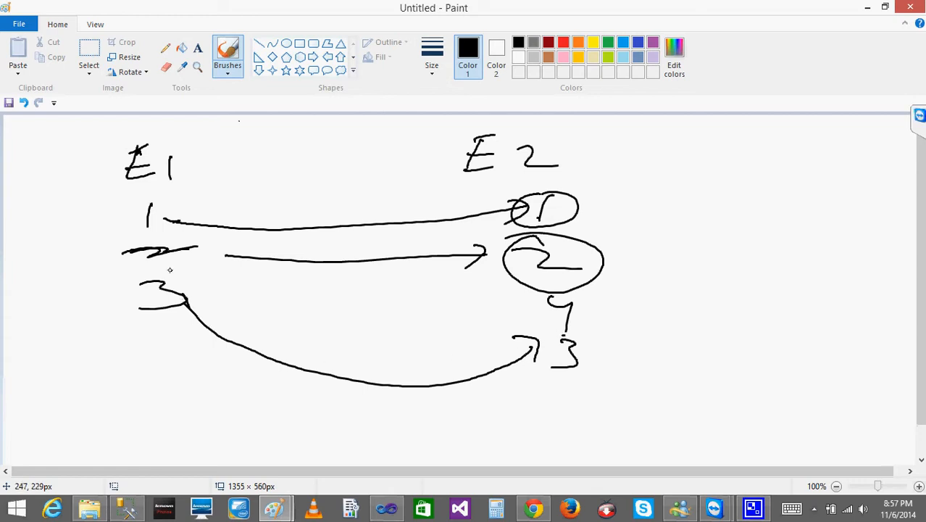
mouse_move(170, 270)
left_mouse_down()
mouse_move(117, 297)
mouse_move(203, 284)
mouse_move(143, 270)
left_mouse_up()
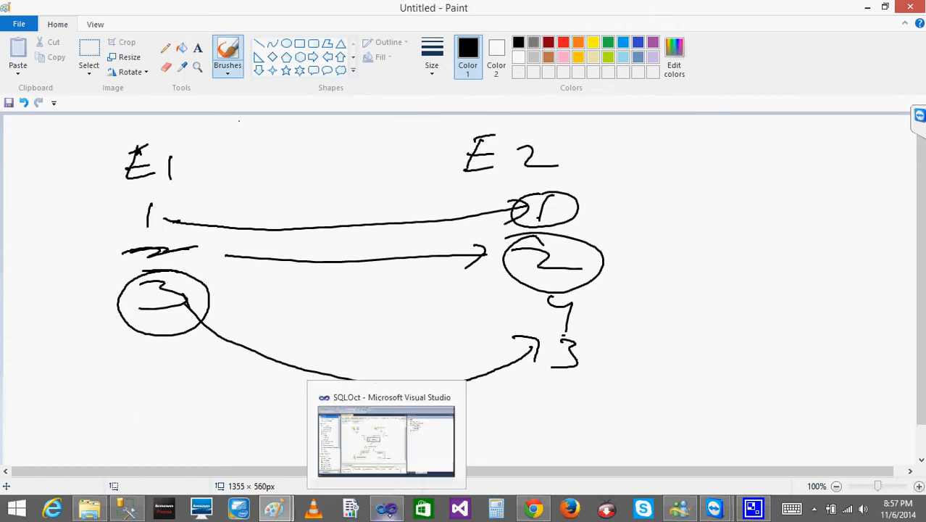
- Switch back to Visual Studio and set the Merge Join's join type to Left outer join
left_click(386, 511)
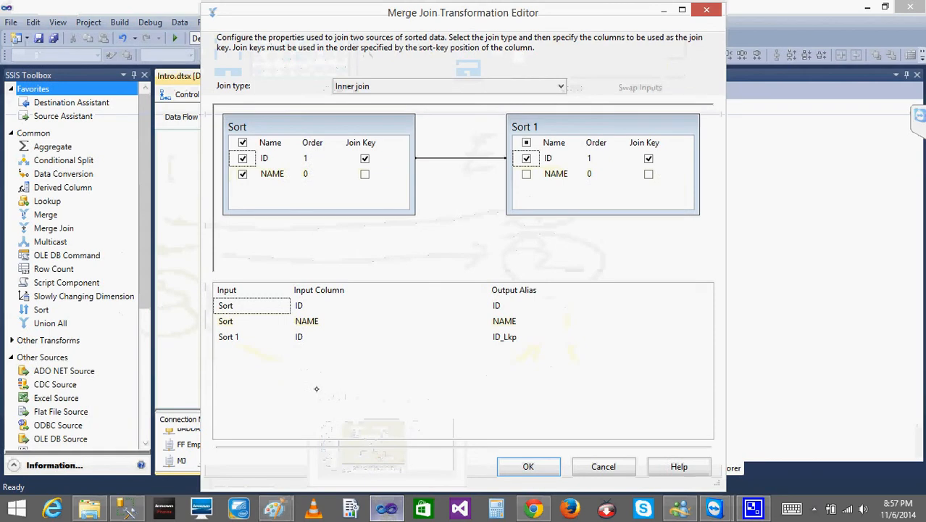
left_click(403, 87)
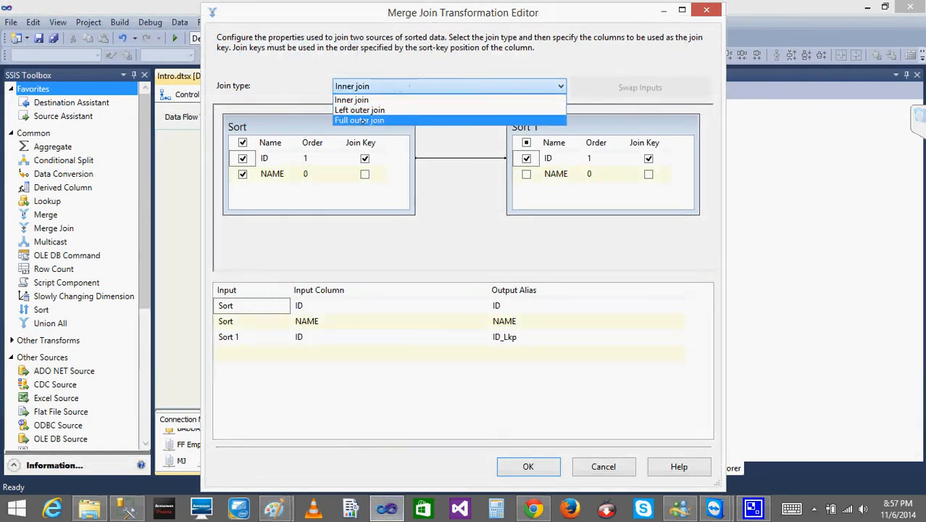
left_click(370, 108)
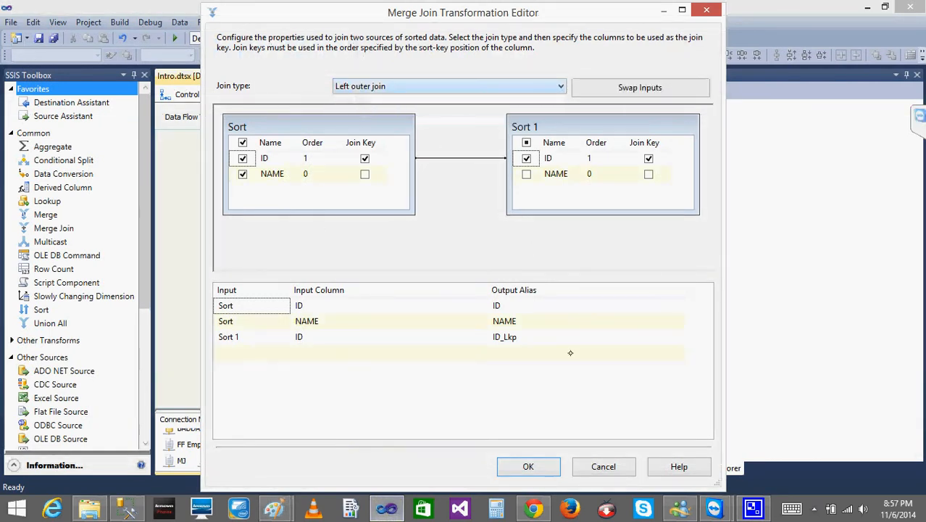
left_click(528, 466)
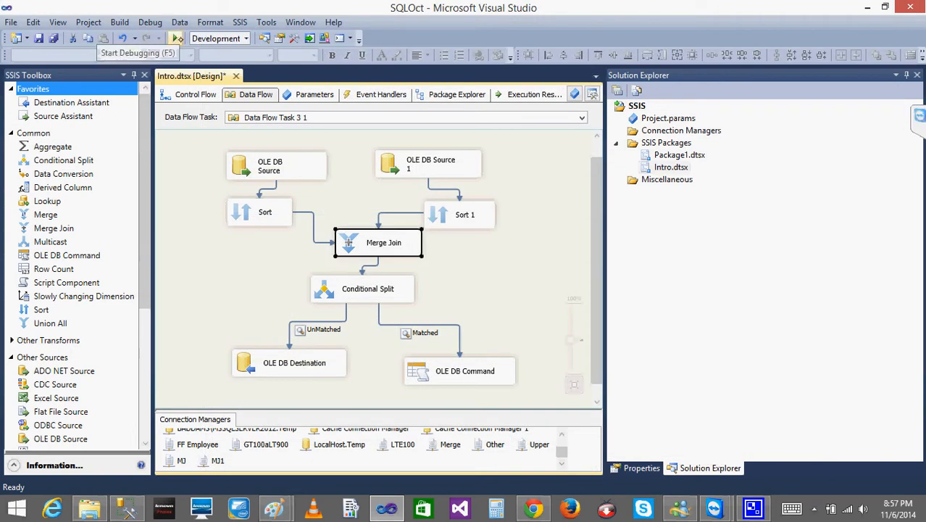
- Run the package, examine the rows in the UnMatched and Matched data viewers, close both viewers, and stop debugging
left_click(175, 37)
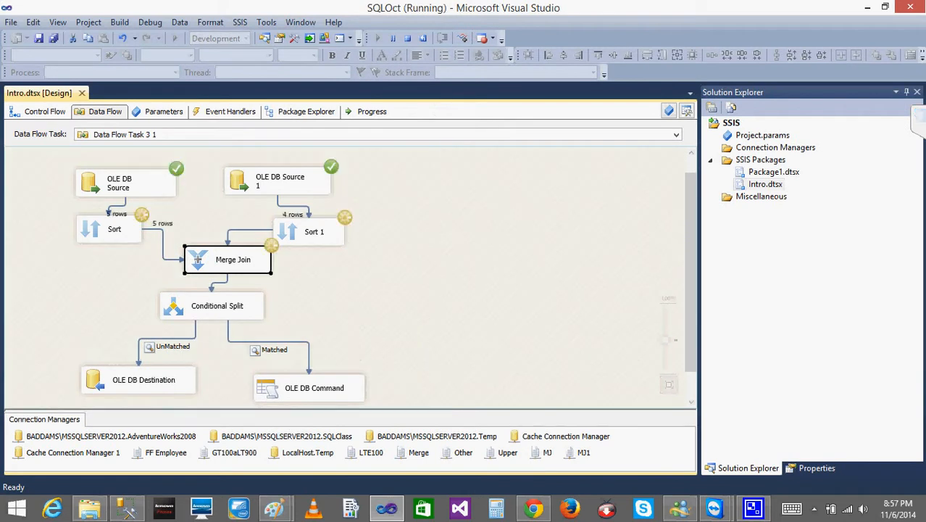
left_click_drag(269, 77, 389, 79)
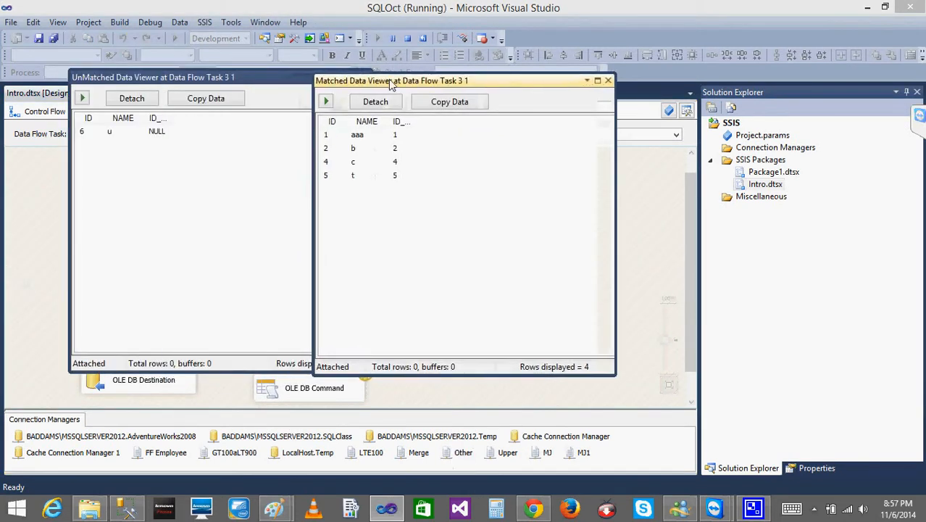
left_click(608, 81)
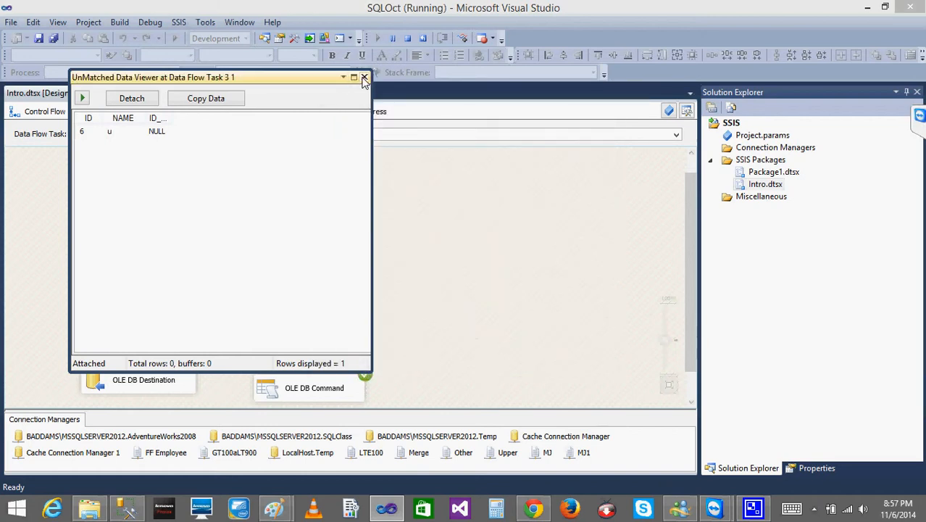
left_click(365, 78)
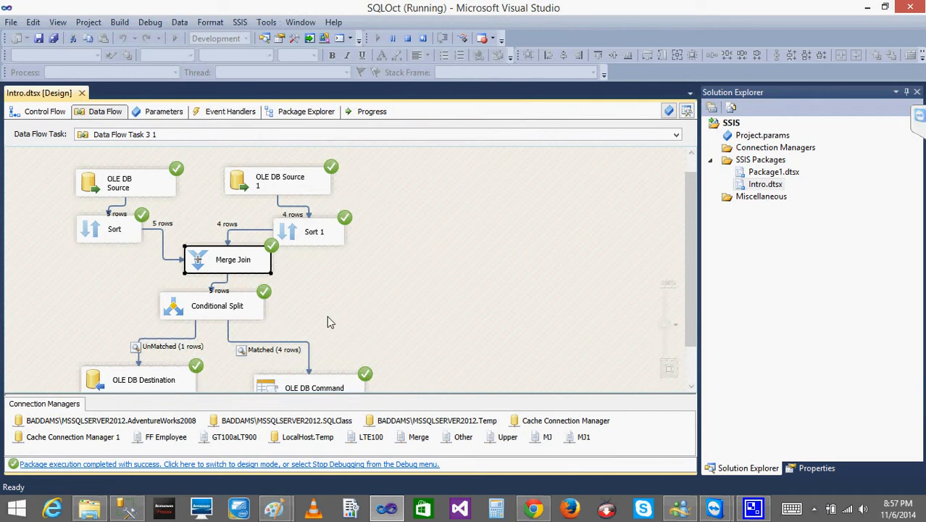
left_click(408, 38)
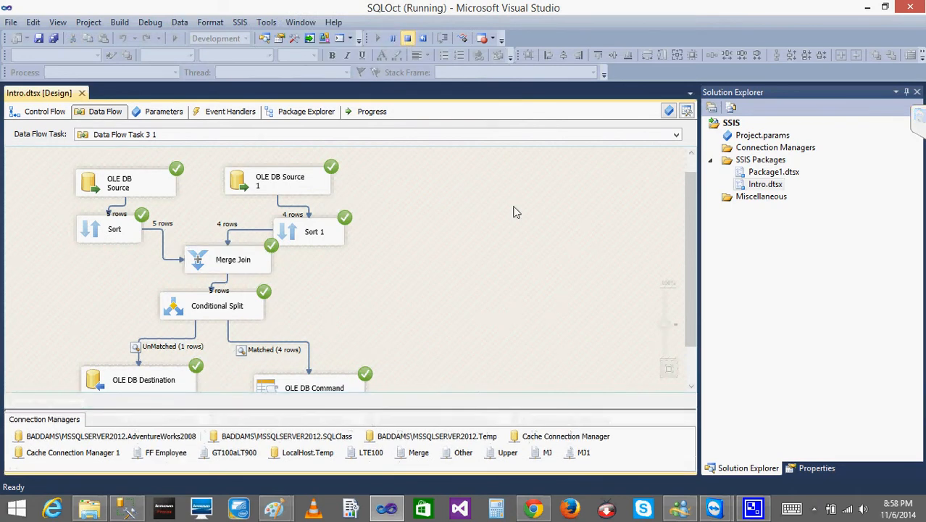
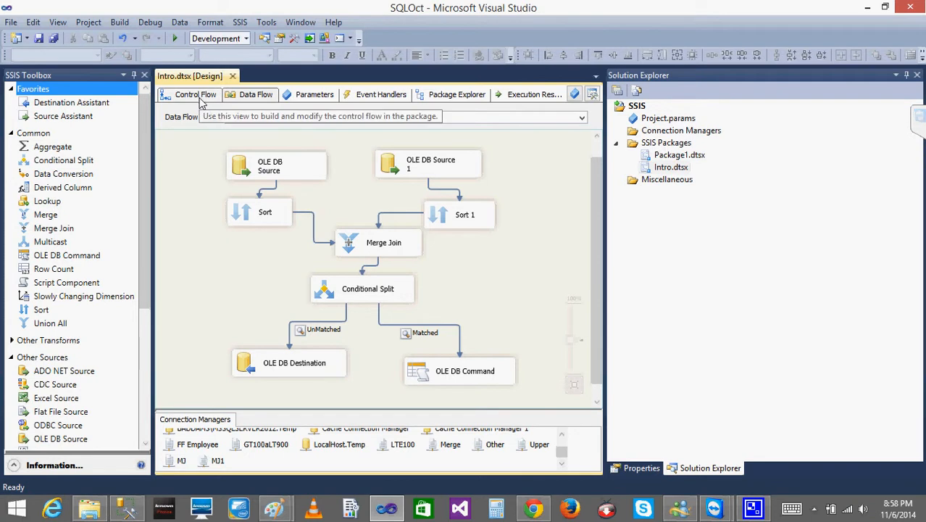
- Move the Conditional Split lower in Data Flow Task 3 1, and delete the path between Lookup and Conditional Split in Data Flow Task 3
left_click(326, 302)
left_click_drag(326, 302, 332, 319)
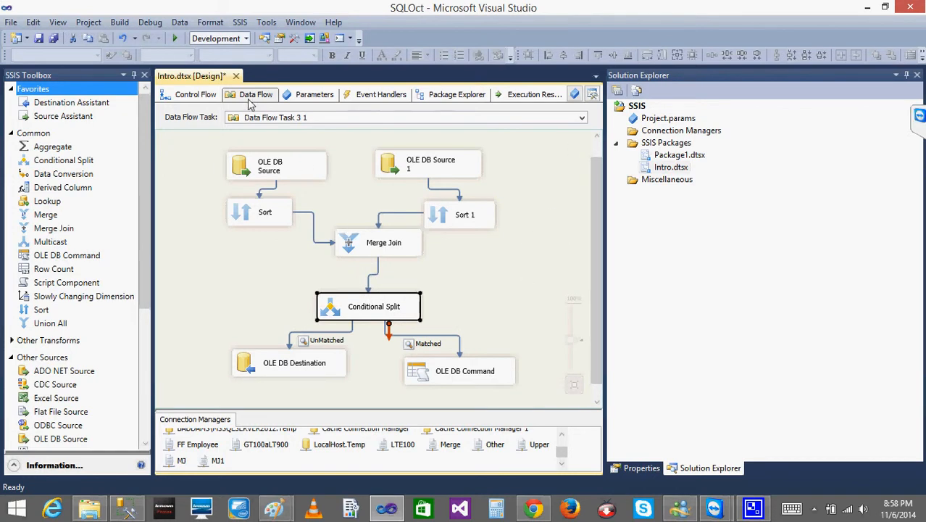
left_click(207, 100)
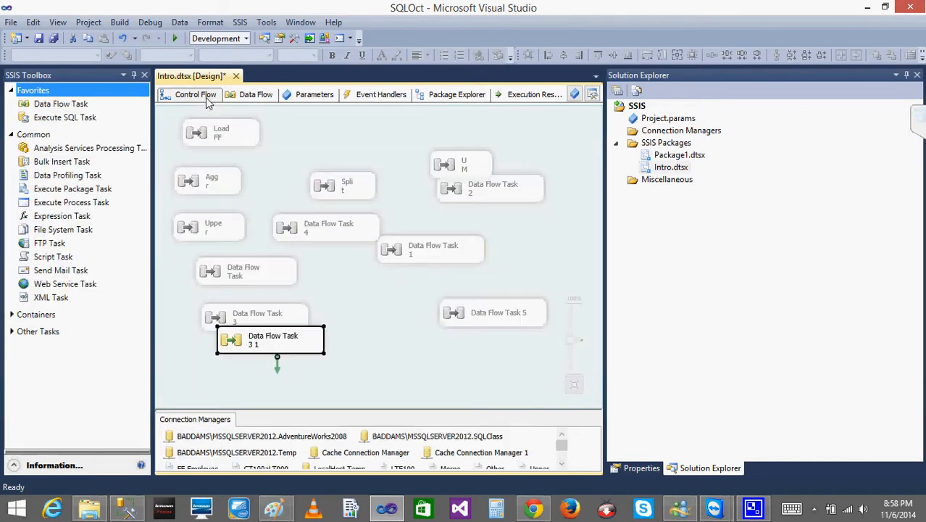
double_click(265, 319)
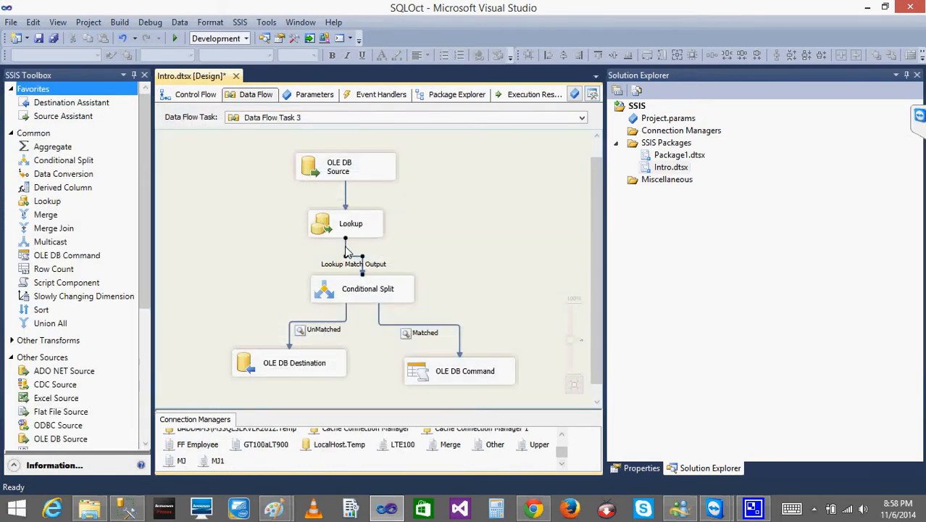
key("Delete")
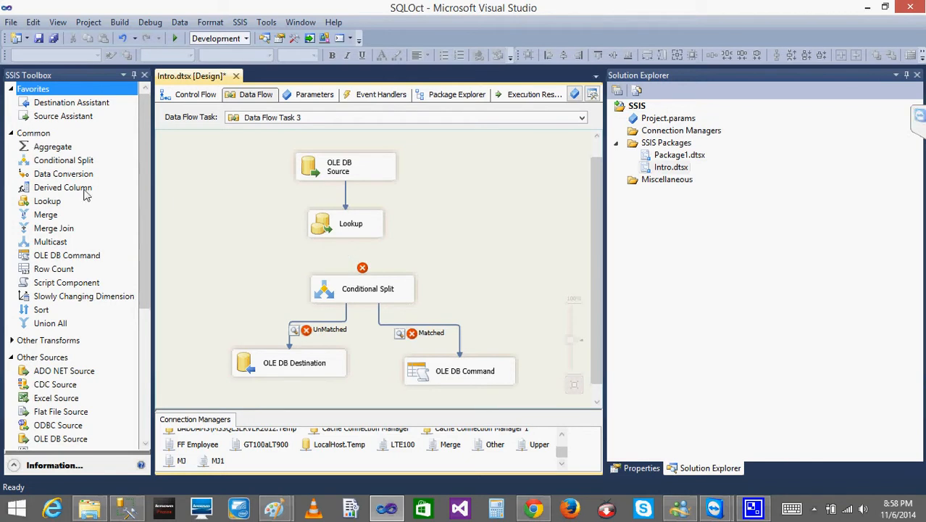
- Add a second Lookup beside the first and connect the first Lookup's Lookup Match Output to its Lookup Input
left_click(48, 203)
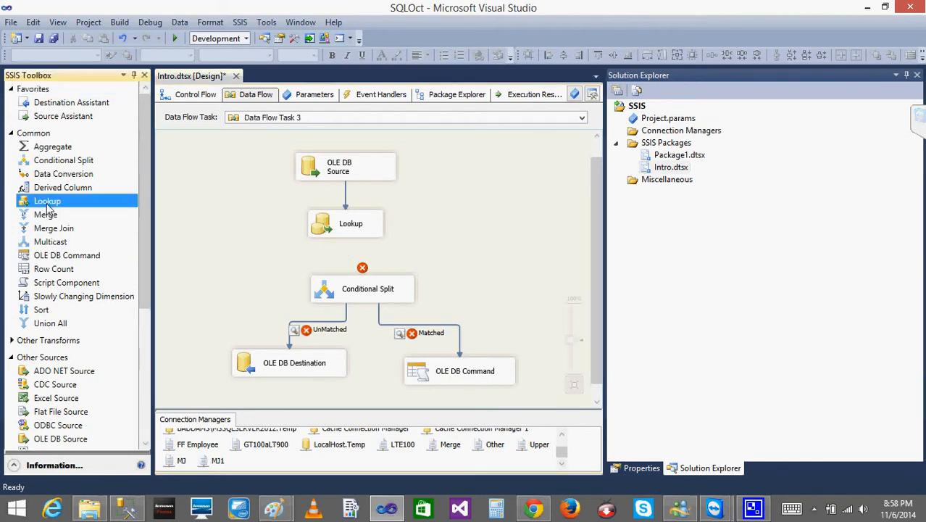
left_click(403, 250)
left_click(348, 230)
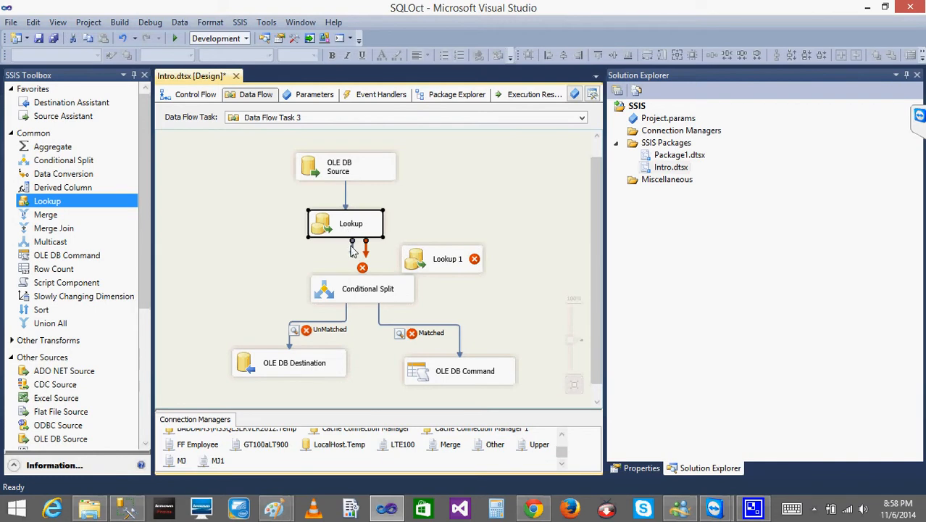
left_click_drag(366, 248, 426, 262)
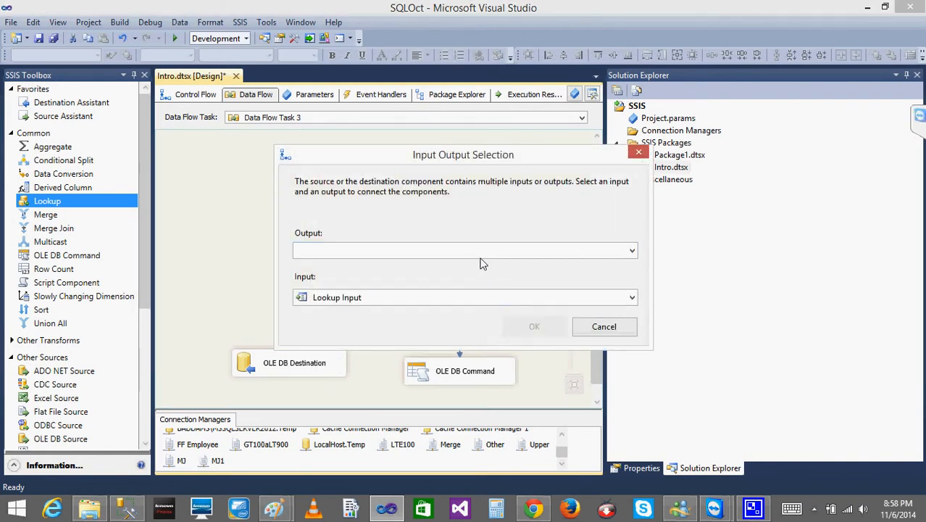
left_click(470, 251)
left_click(411, 269)
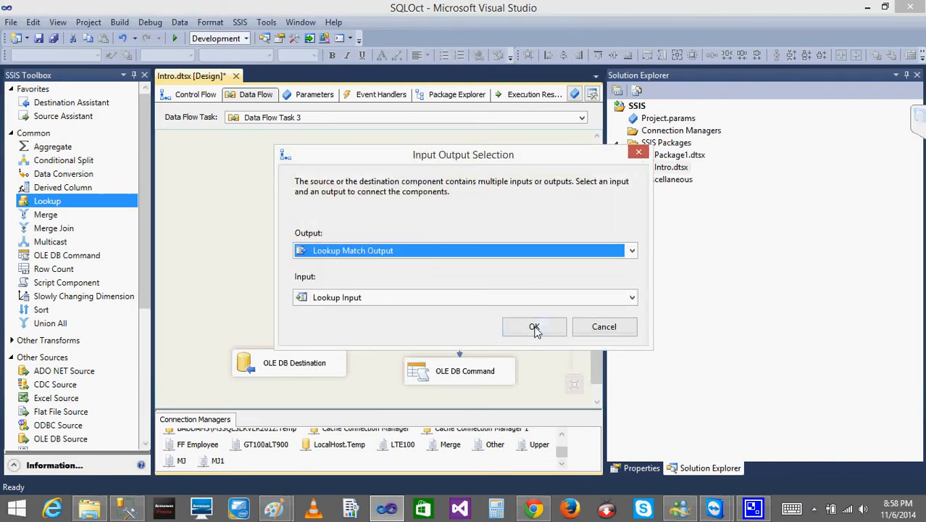
left_click(535, 328)
- Connect the second Lookup's Lookup Match Output to the Conditional Split, and shift the Conditional Split away from the new Lookup
left_click(429, 263)
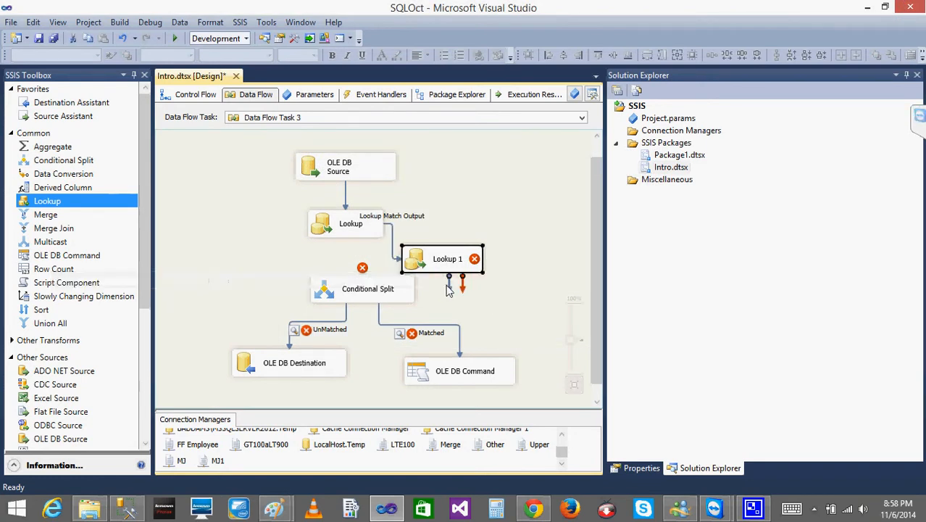
left_click_drag(450, 293, 393, 299)
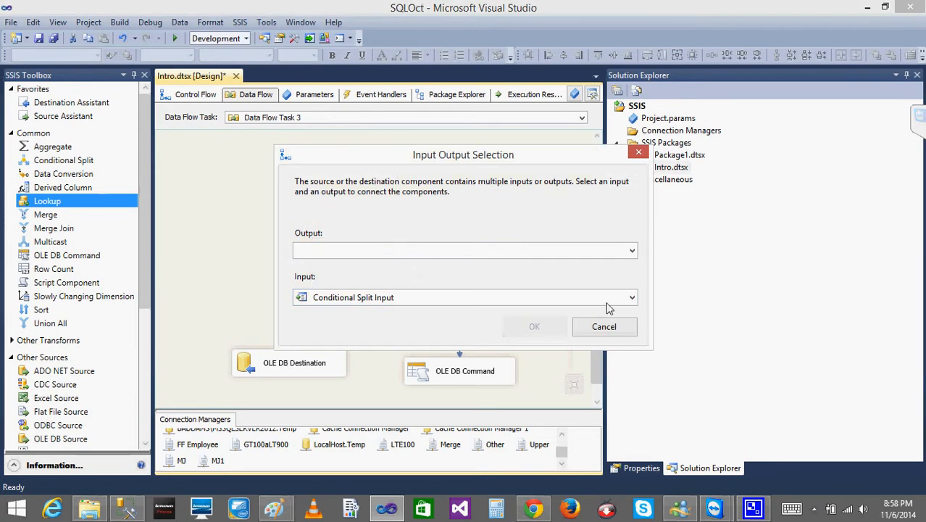
left_click(553, 252)
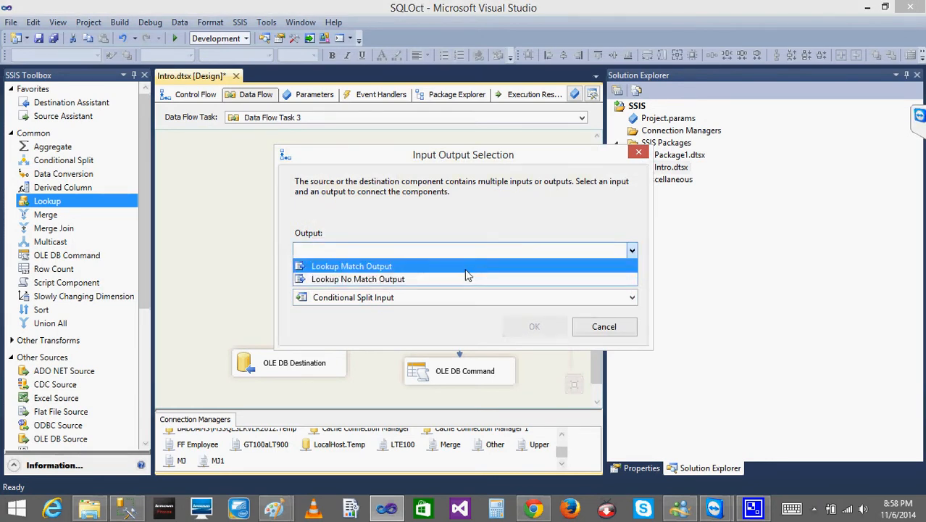
left_click(522, 264)
left_click(540, 325)
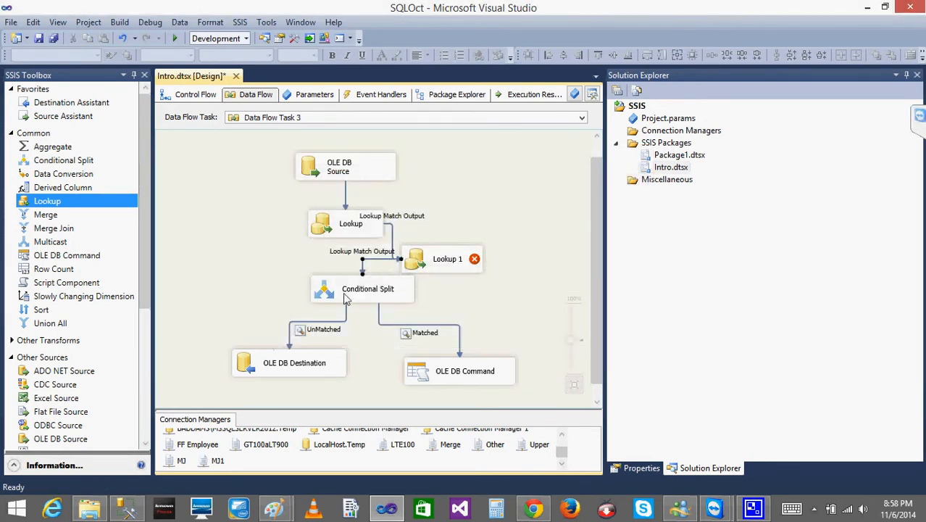
left_click_drag(330, 298, 281, 299)
left_click(440, 259)
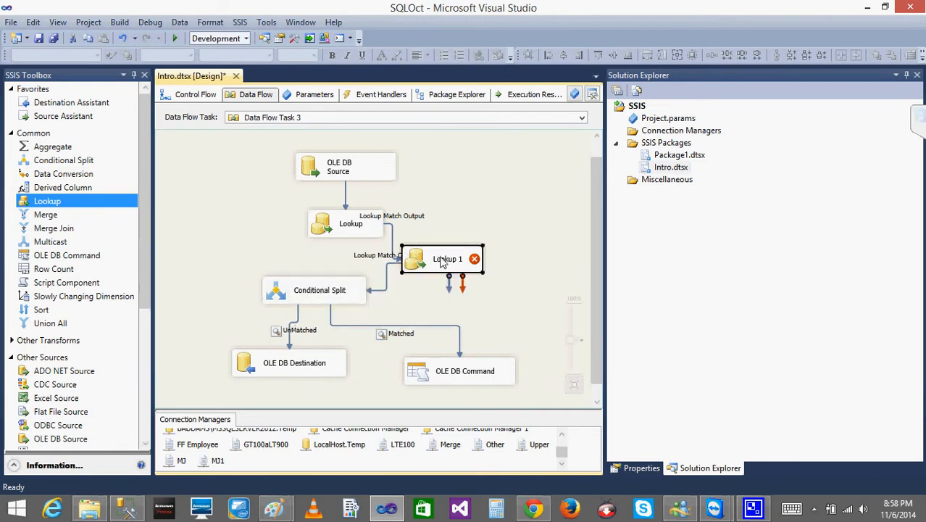
- Compare the layouts of Data Flow Task 3 1 and Data Flow Task 3, and review the first Lookup's general settings without changing them
left_click(201, 97)
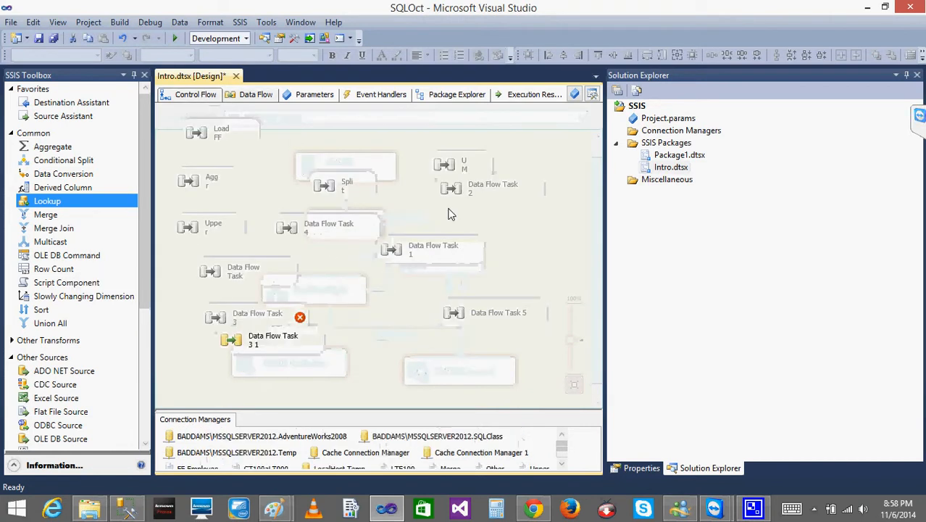
double_click(235, 347)
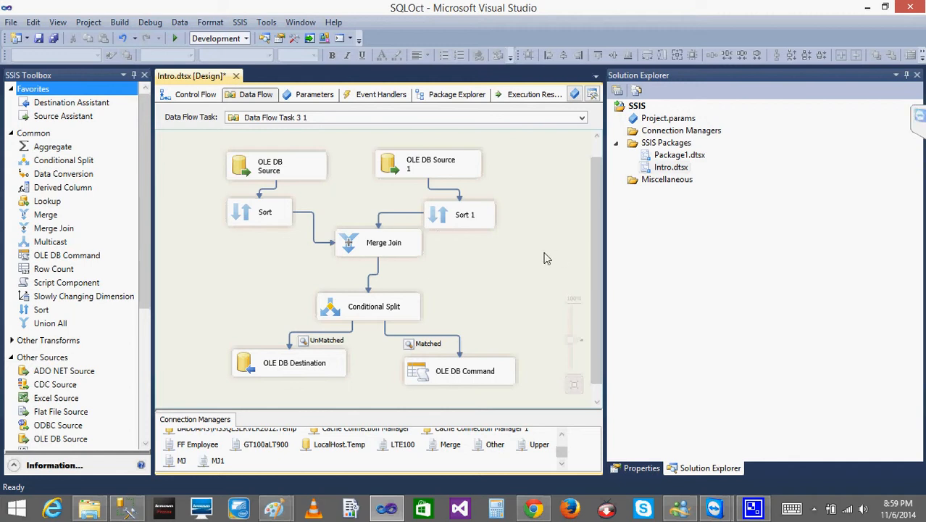
left_click(186, 96)
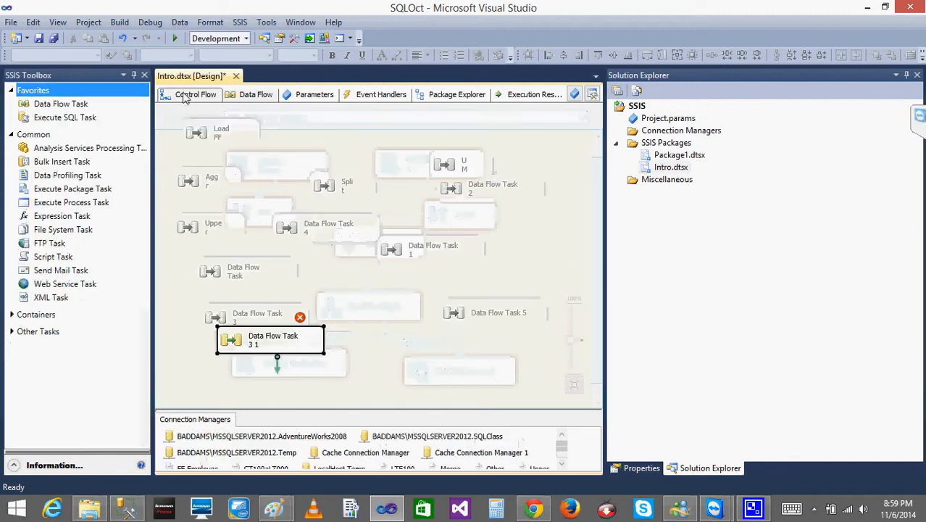
double_click(219, 313)
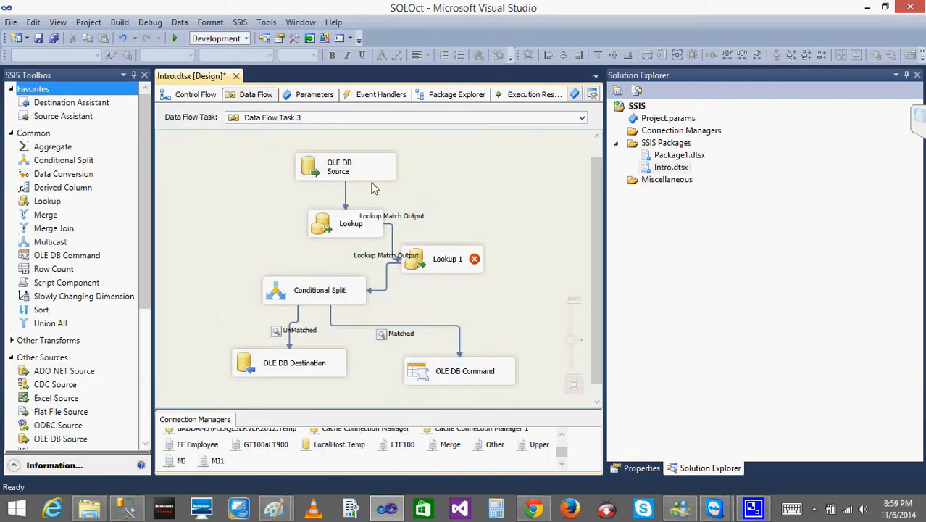
double_click(324, 229)
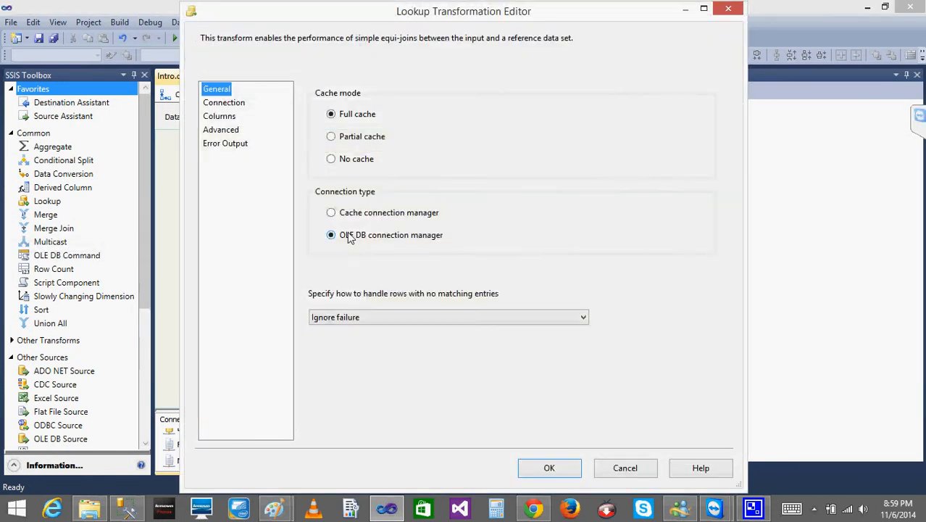
left_click(625, 469)
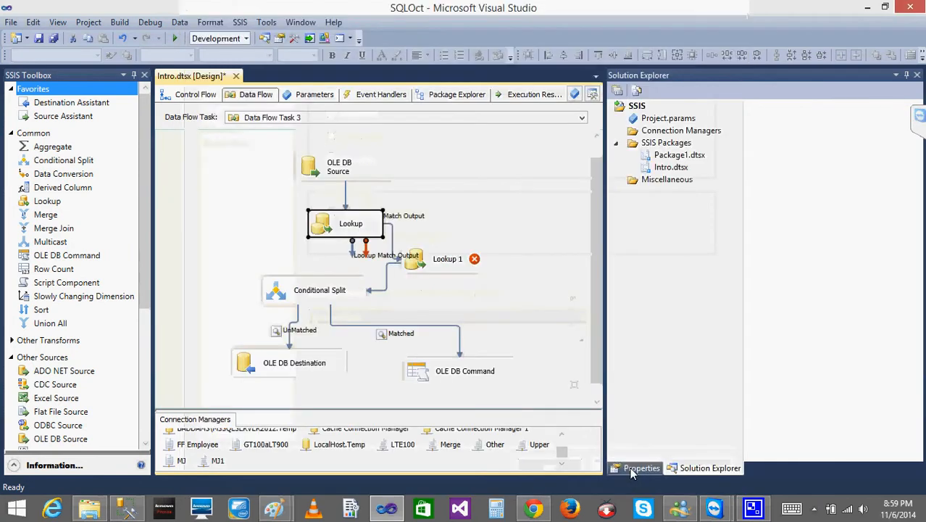
- Return to Data Flow Task 3 1 and review the Merge Join's join type, join keys and output columns
left_click(199, 97)
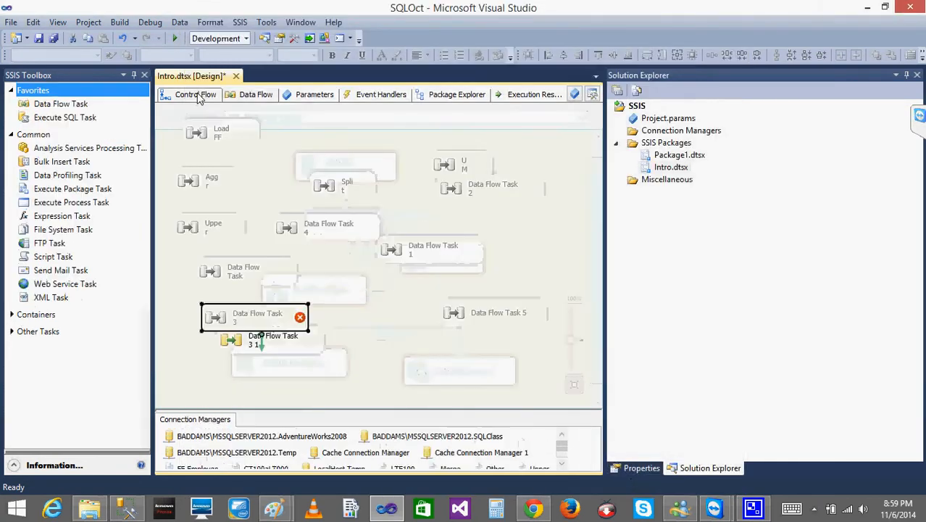
double_click(243, 344)
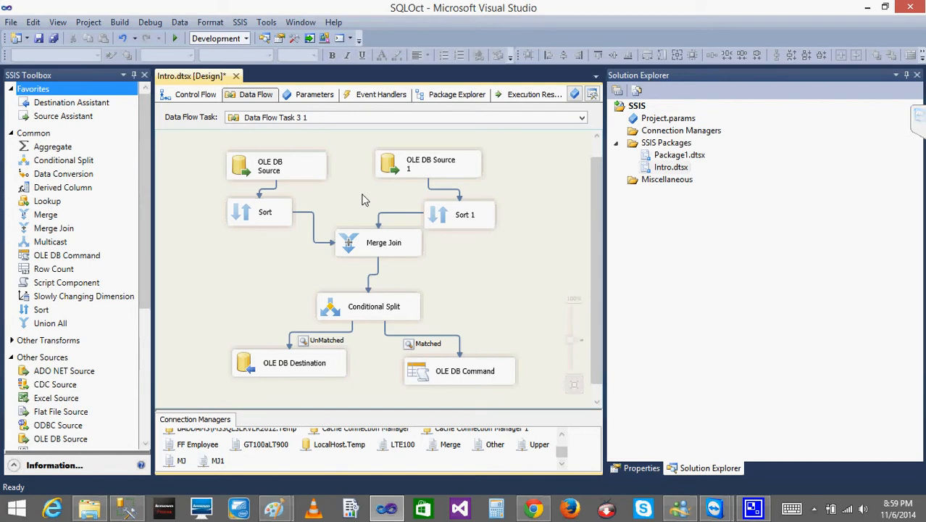
double_click(350, 247)
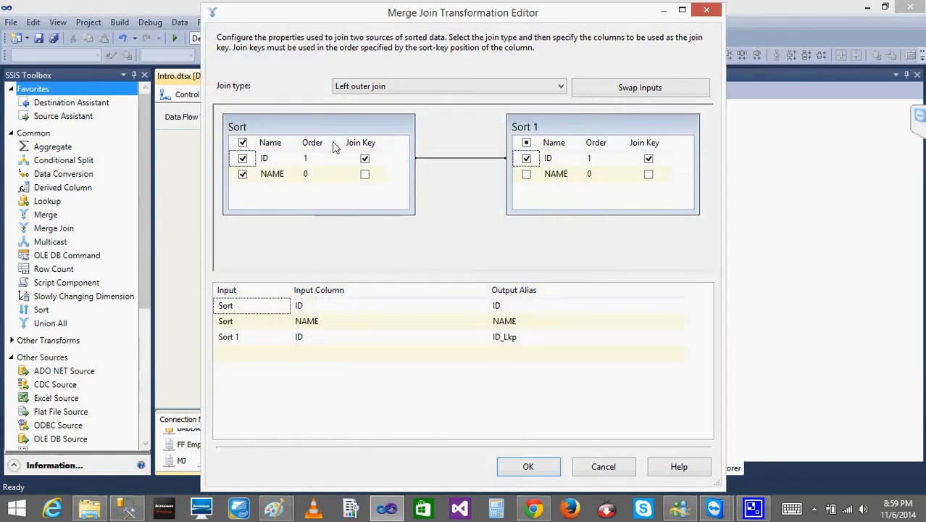
left_click(529, 466)
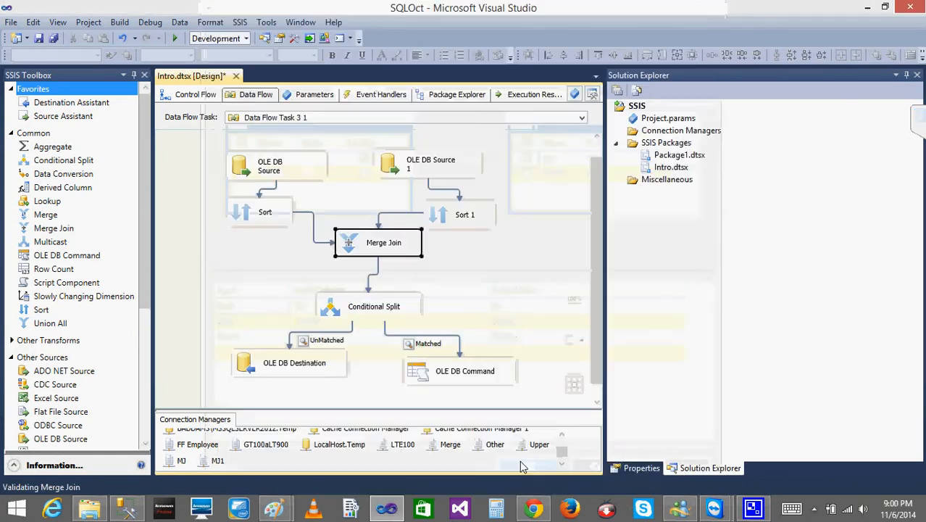
- Delete the data path between the Merge Join and the Conditional Split
left_click(377, 270)
key("Delete")
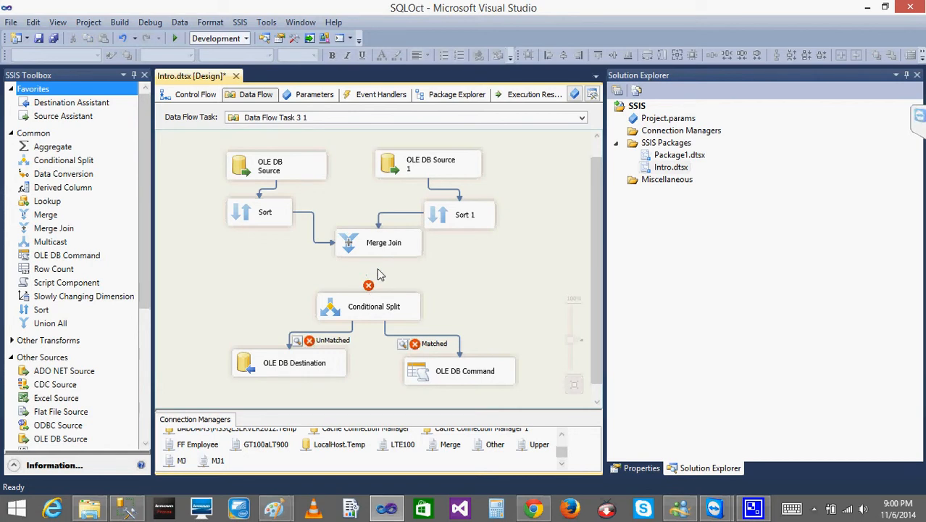
left_click(370, 253)
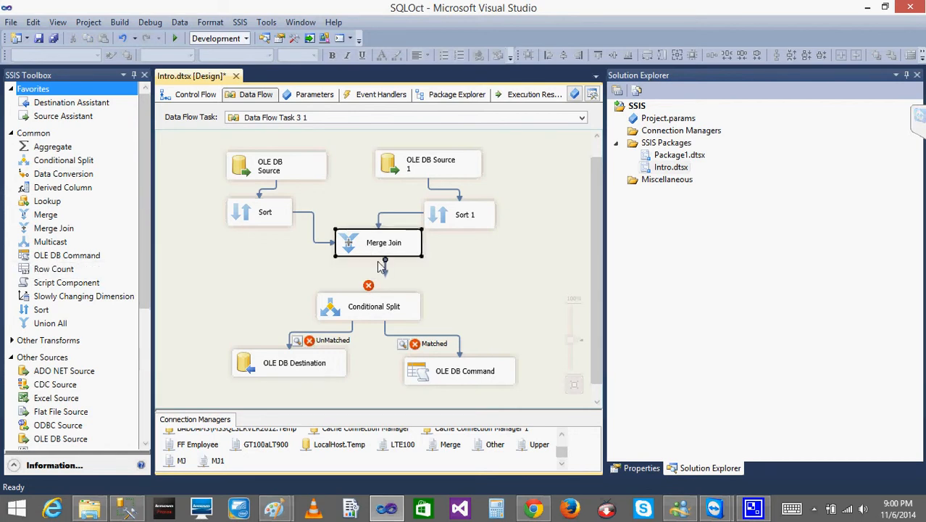
left_click_drag(379, 259, 366, 298)
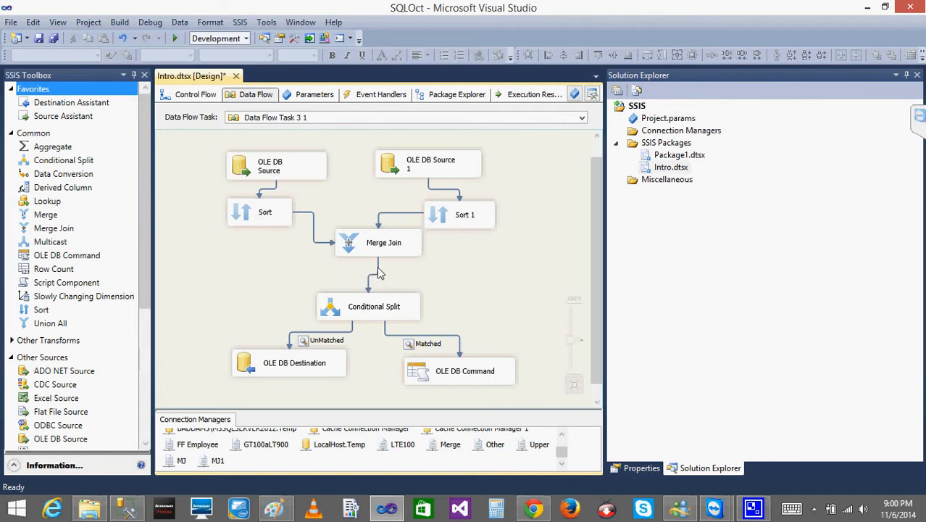
key("Delete")
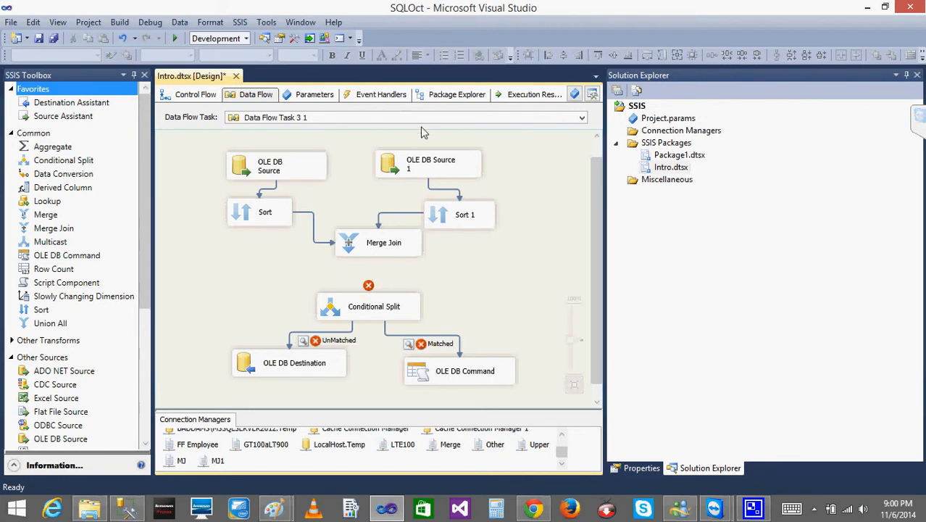
- Check the connection manager and source table of OLE DB Source 1 without changing them
left_click(395, 176)
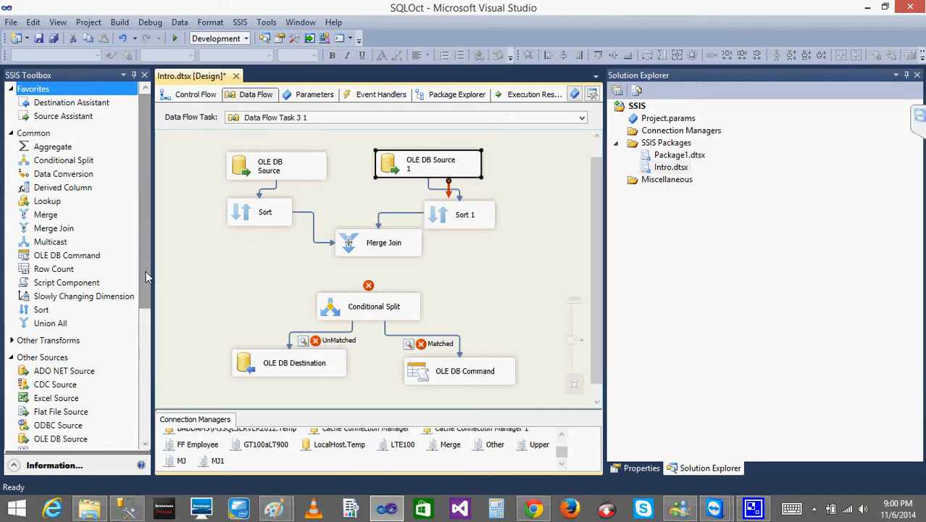
double_click(403, 169)
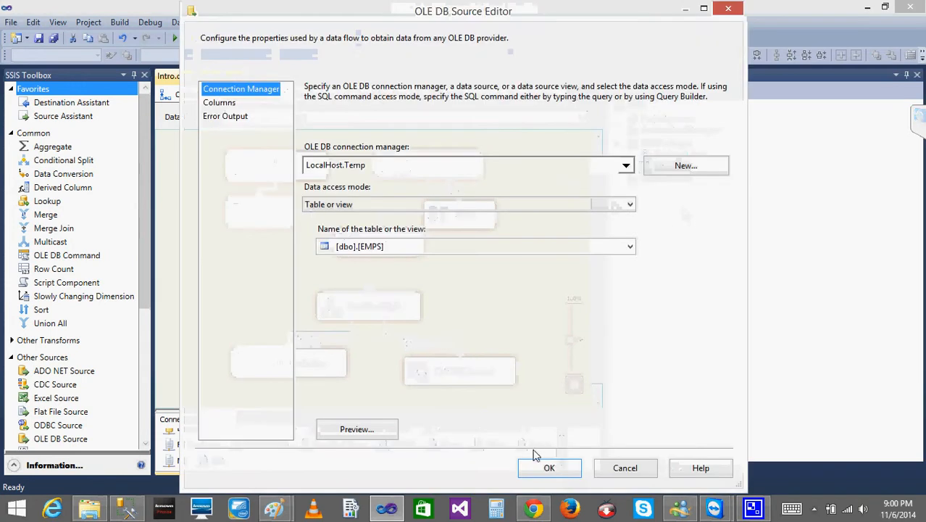
left_click(641, 470)
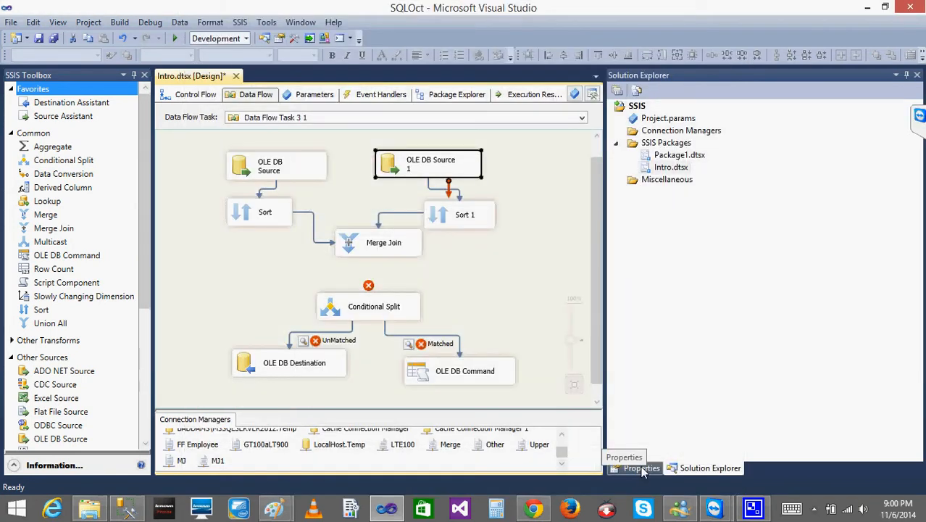
- Add a second Merge Join to the data flow, beside the Conditional Split
left_click(48, 229)
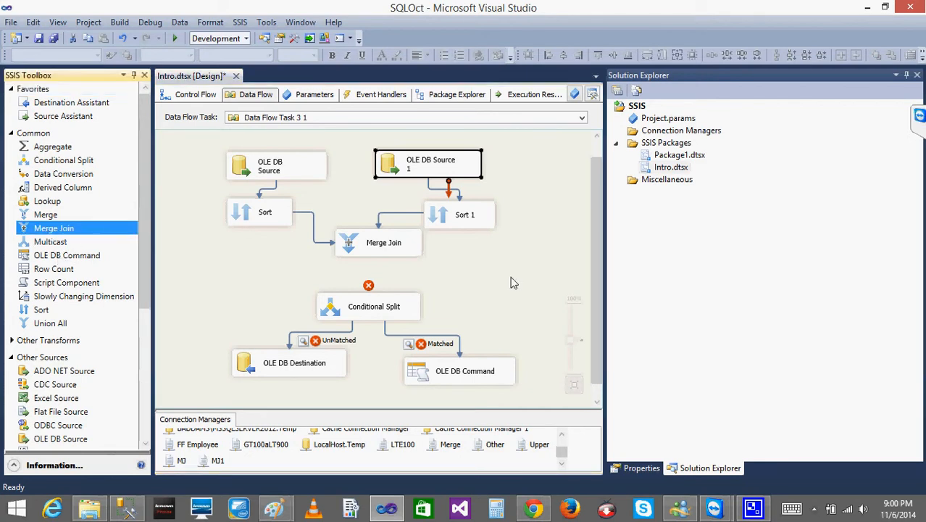
left_click(472, 287)
- Add a Sort transformation below the first Merge Join and connect the Merge Join's output to it
left_click(382, 245)
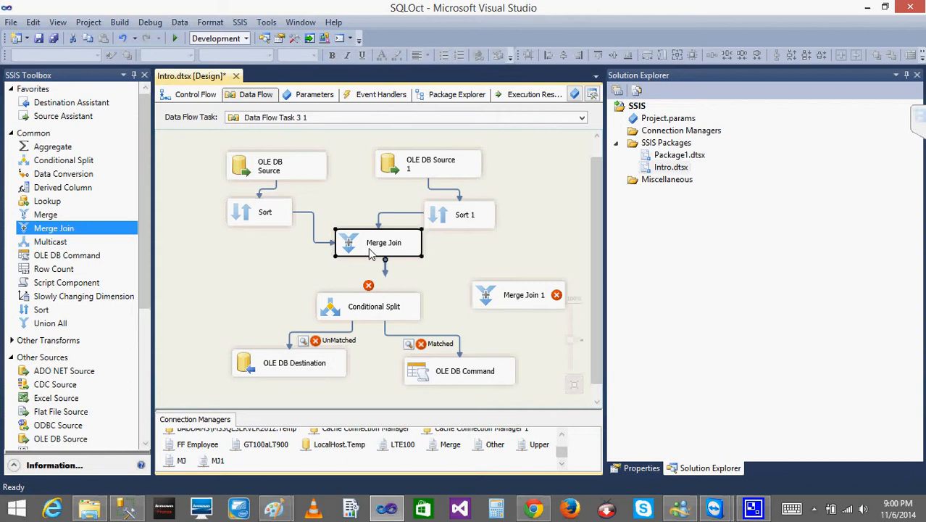
left_click(44, 311)
left_click(408, 270)
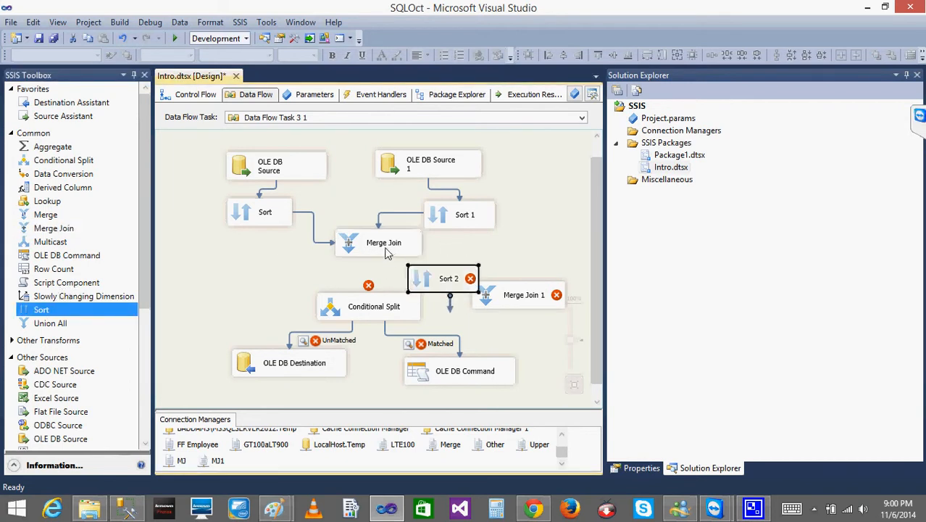
left_click_drag(388, 269, 419, 276)
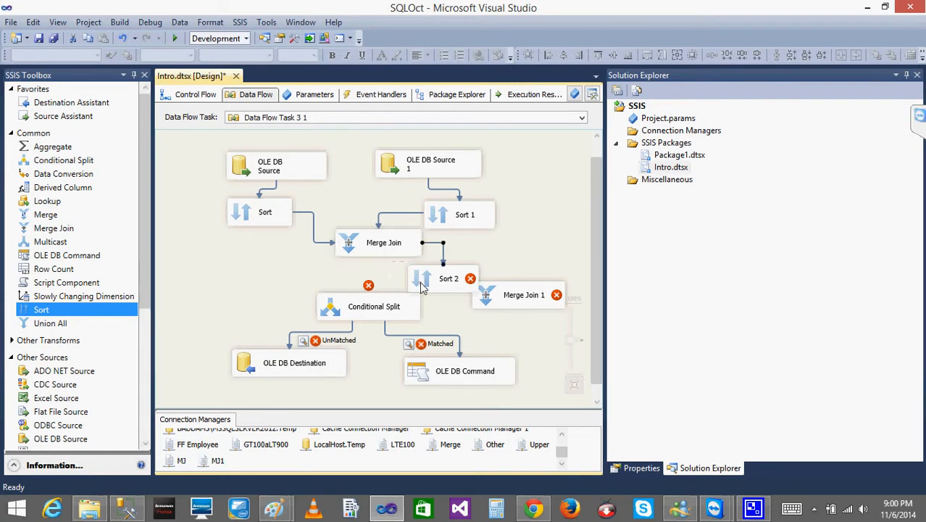
- Configure Sort 2 to sort by the NAME column
double_click(419, 283)
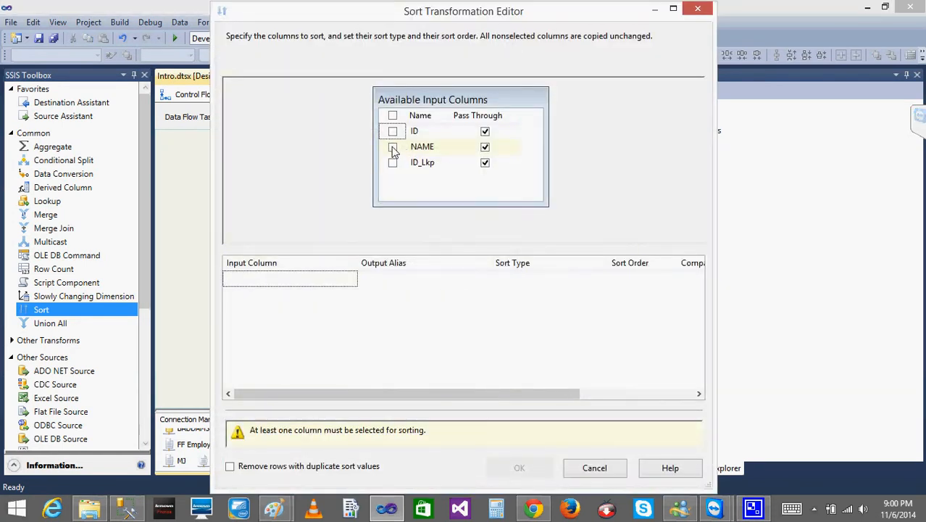
left_click(393, 148)
left_click(519, 429)
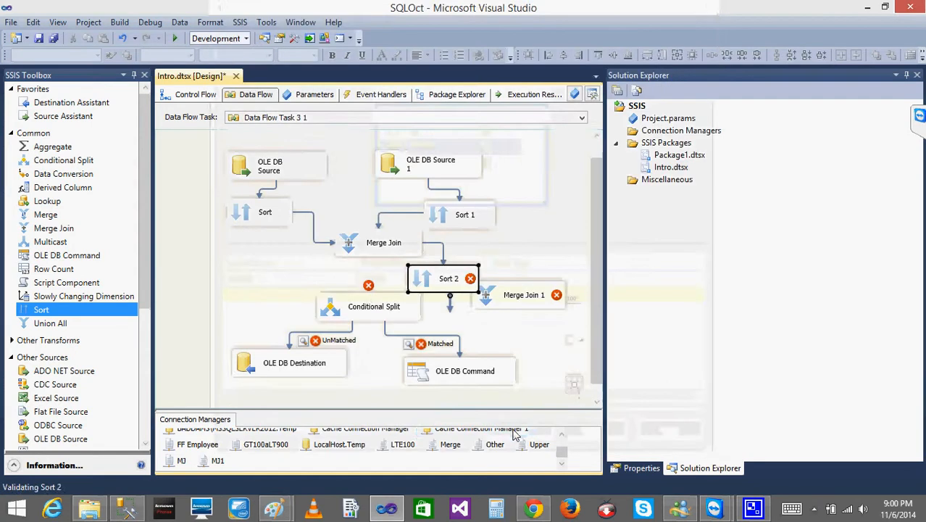
- Make room below Sort 2 by moving Merge Join 1 down and the Conditional Split, OLE DB Destination and OLE DB Command to the left
left_click(509, 306)
right_click(510, 312)
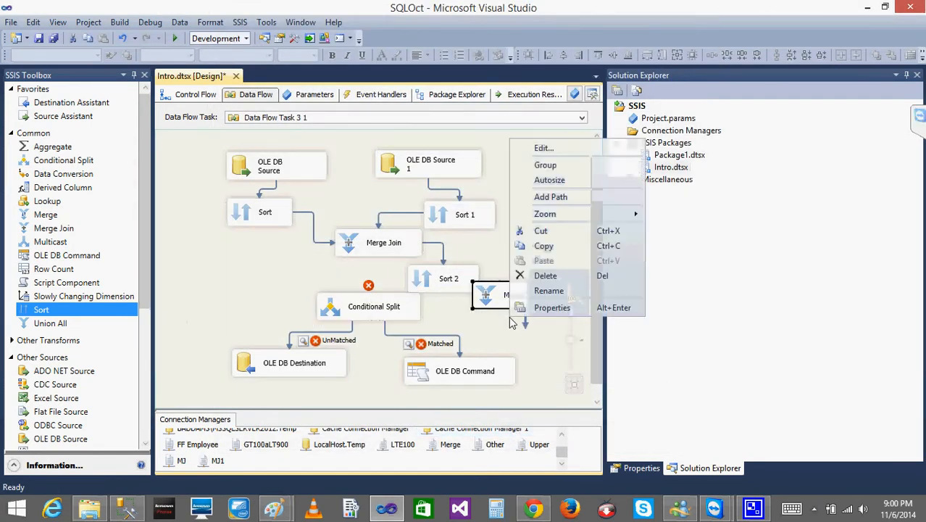
left_click_drag(488, 300, 488, 315)
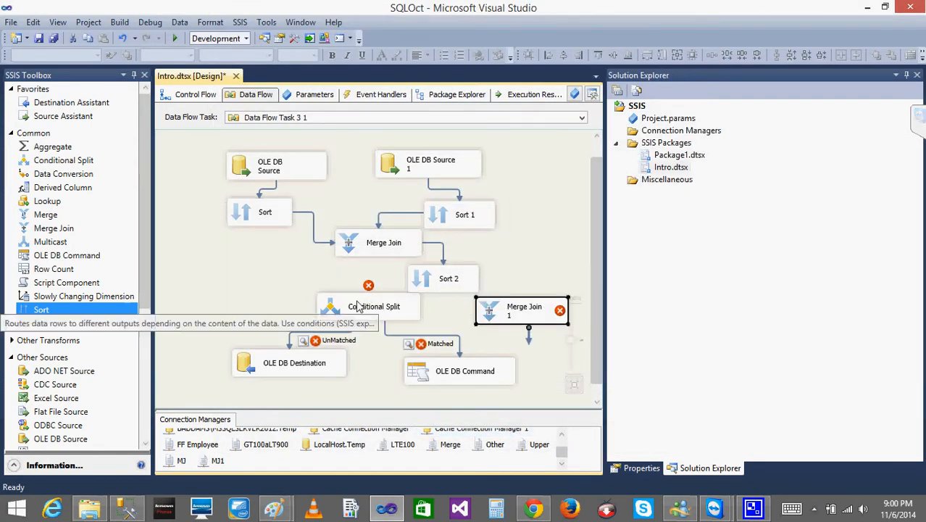
left_click_drag(359, 304, 301, 311)
left_click(255, 368)
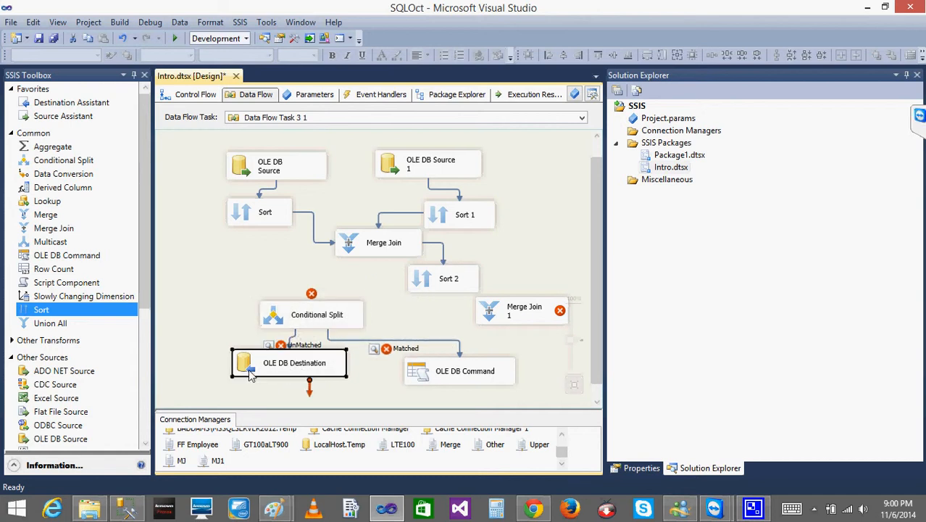
left_click_drag(255, 368, 215, 382)
left_click_drag(426, 374, 358, 381)
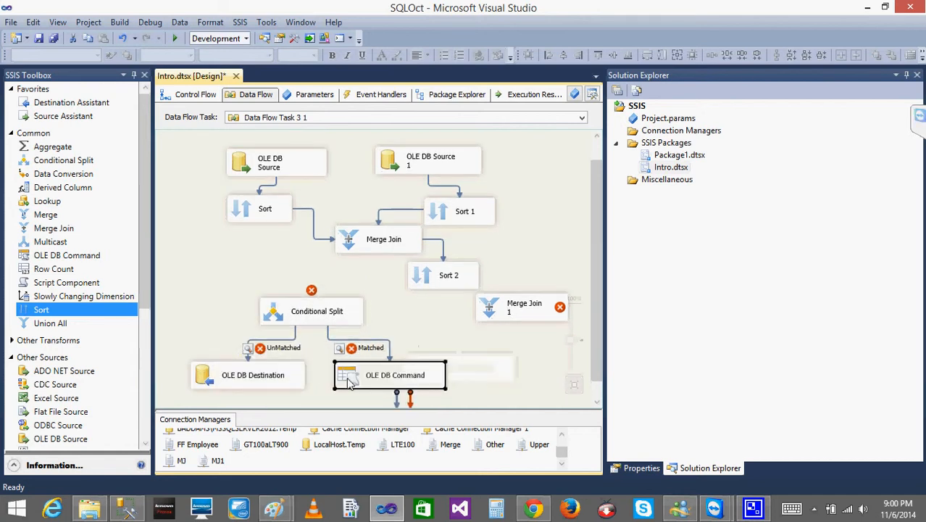
left_click(497, 315)
left_click_drag(497, 315, 477, 329)
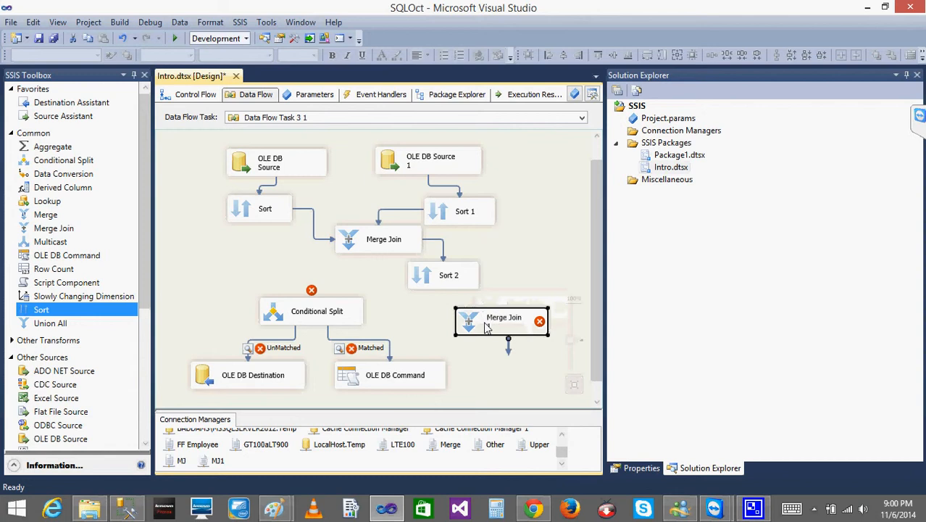
left_click(428, 278)
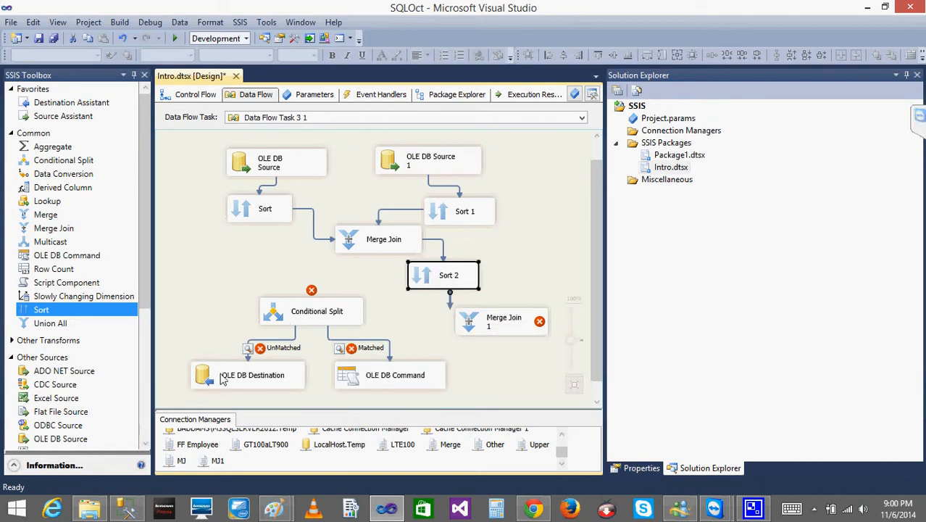
left_click_drag(223, 381, 204, 386)
left_click(357, 371)
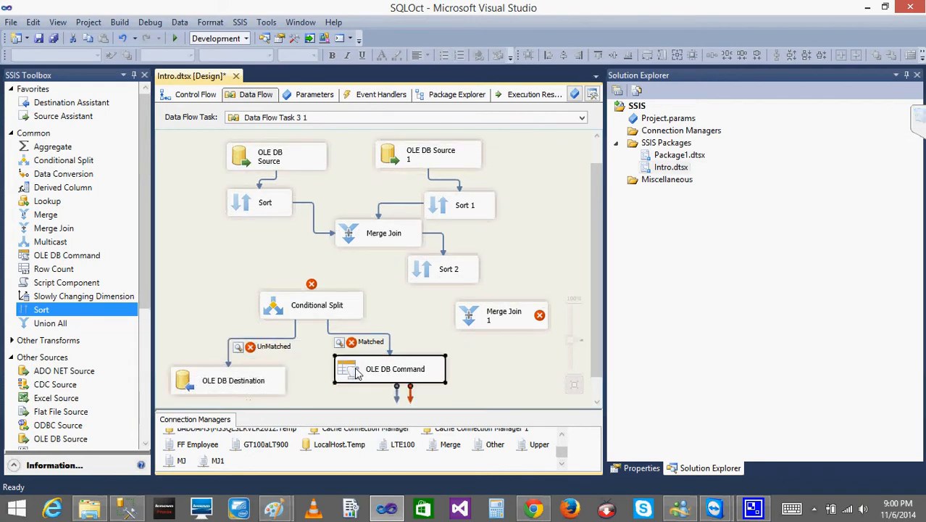
left_click_drag(356, 371, 332, 383)
right_click(230, 255)
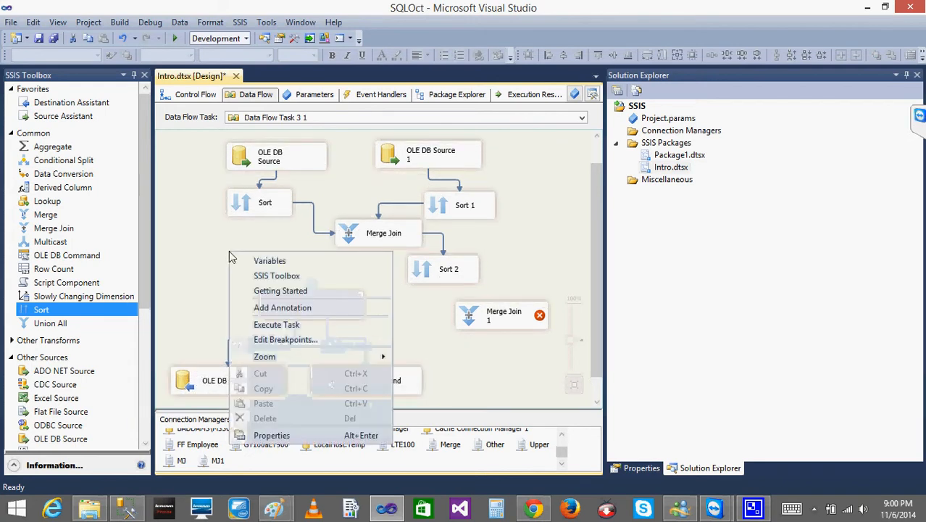
mouse_move(332, 356)
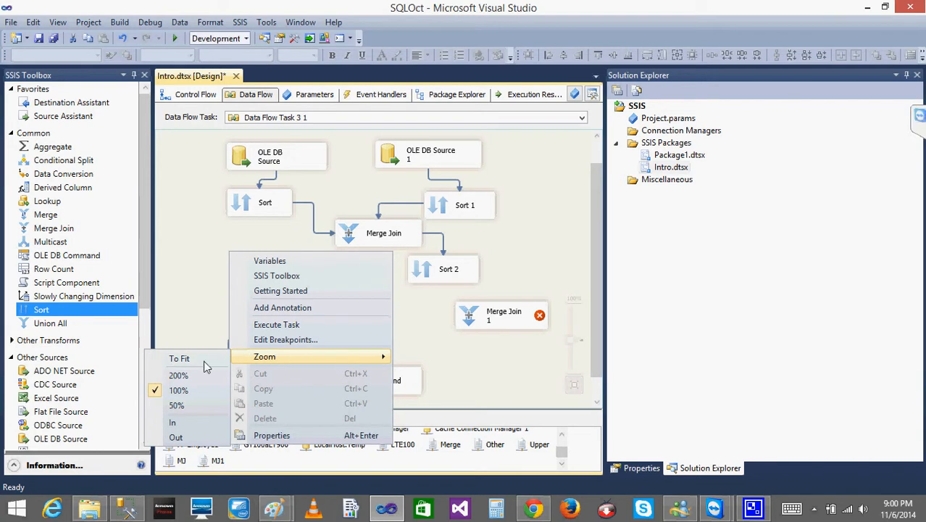
left_click(180, 422)
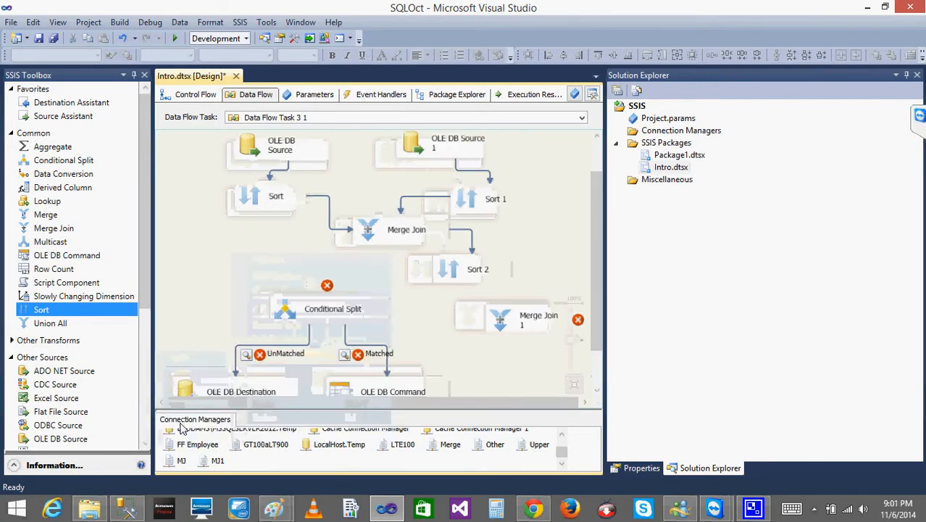
right_click(217, 267)
mouse_move(260, 380)
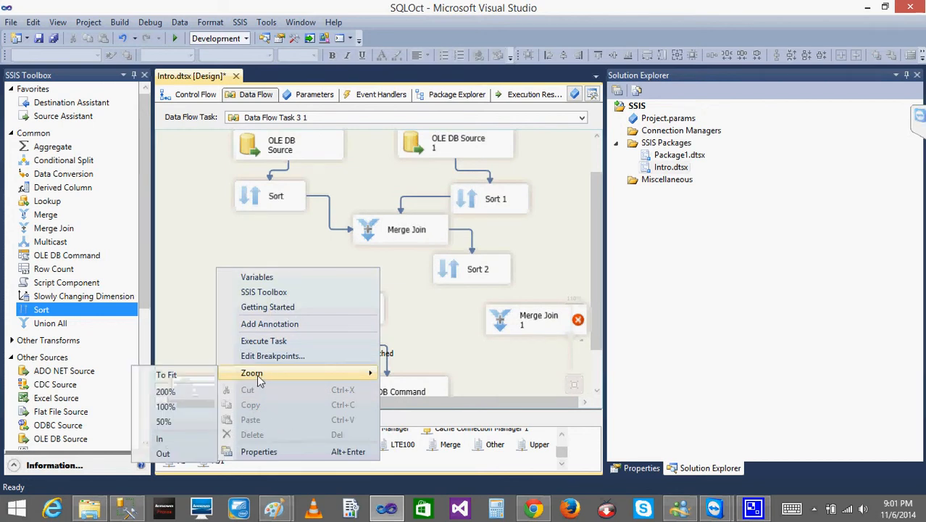
left_click(171, 452)
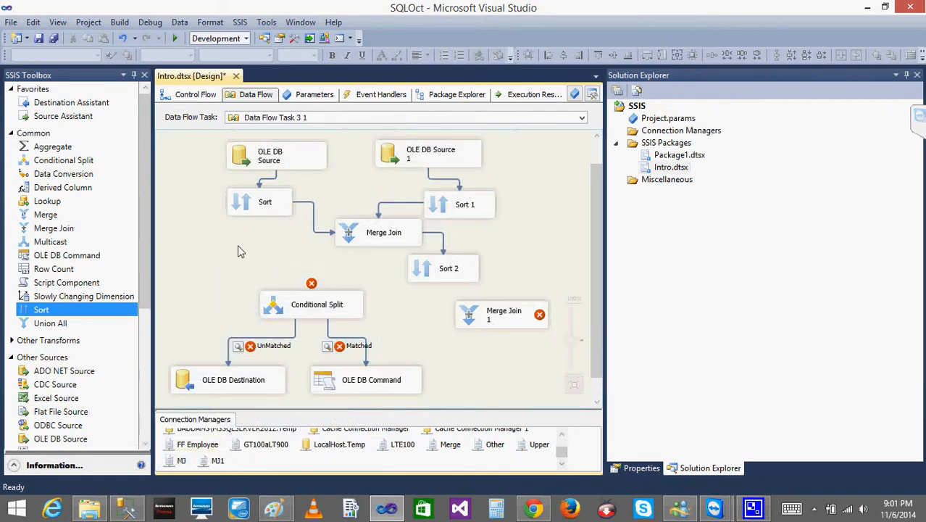
- Move the Conditional Split, OLE DB Destination and OLE DB Command together far down the canvas, clear of the joins
right_click(238, 246)
mouse_move(301, 355)
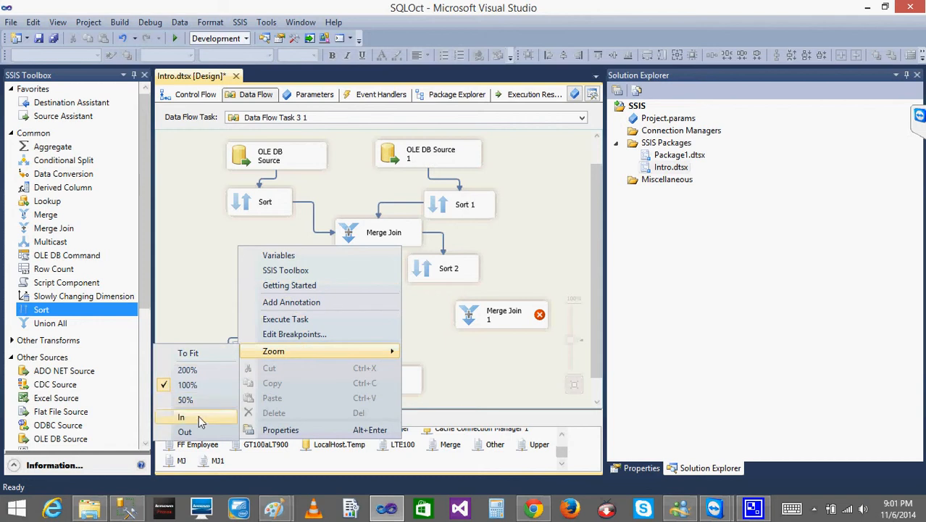
left_click(185, 431)
right_click(223, 247)
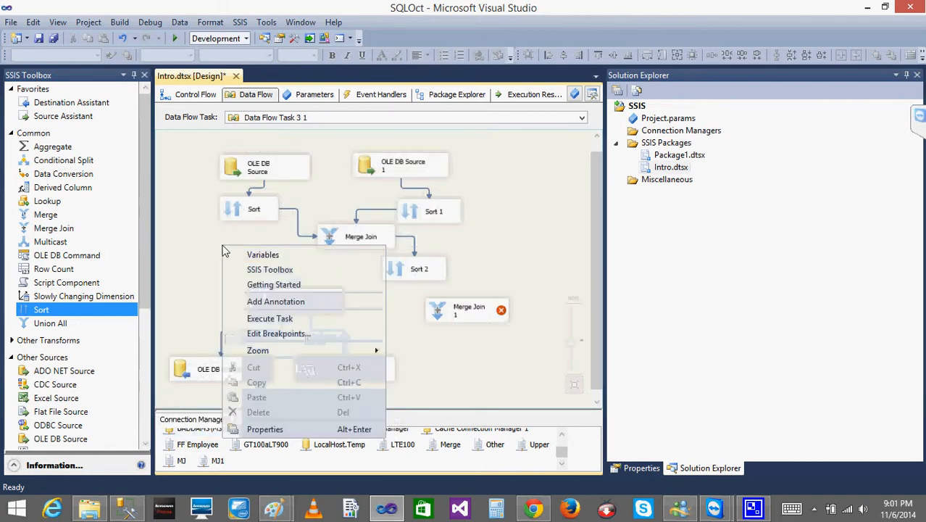
mouse_move(266, 353)
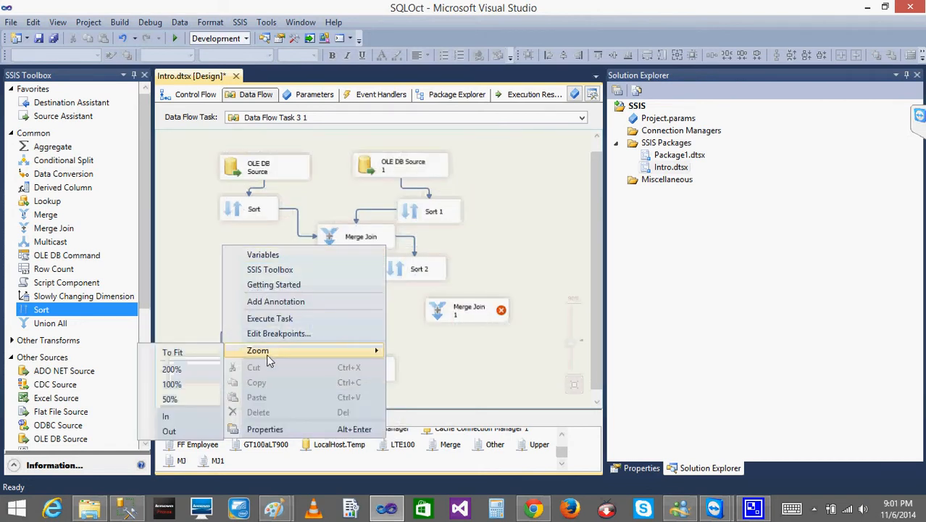
left_click(186, 430)
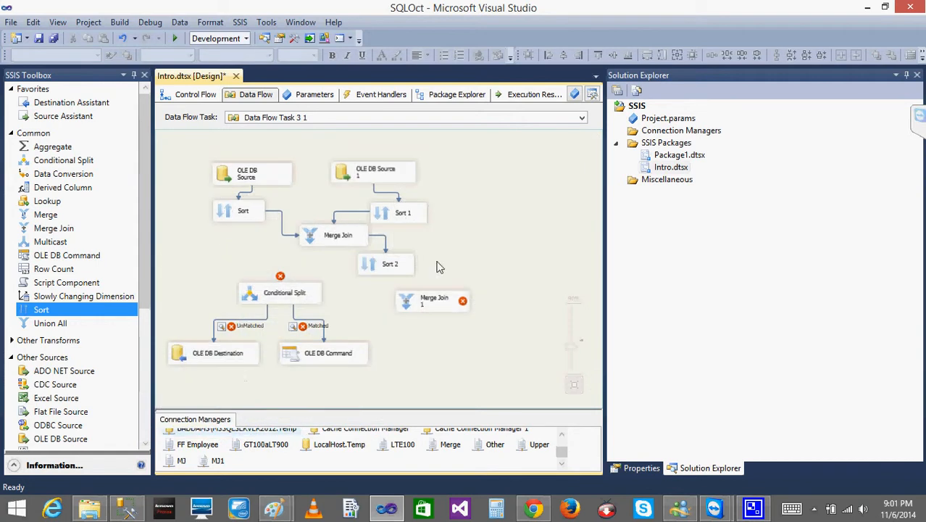
left_click(320, 294)
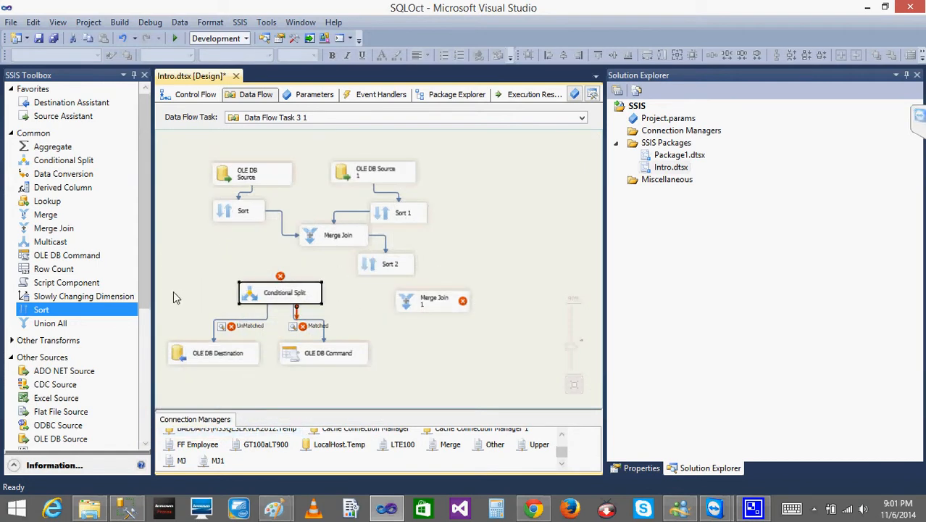
left_click_drag(173, 291, 364, 390)
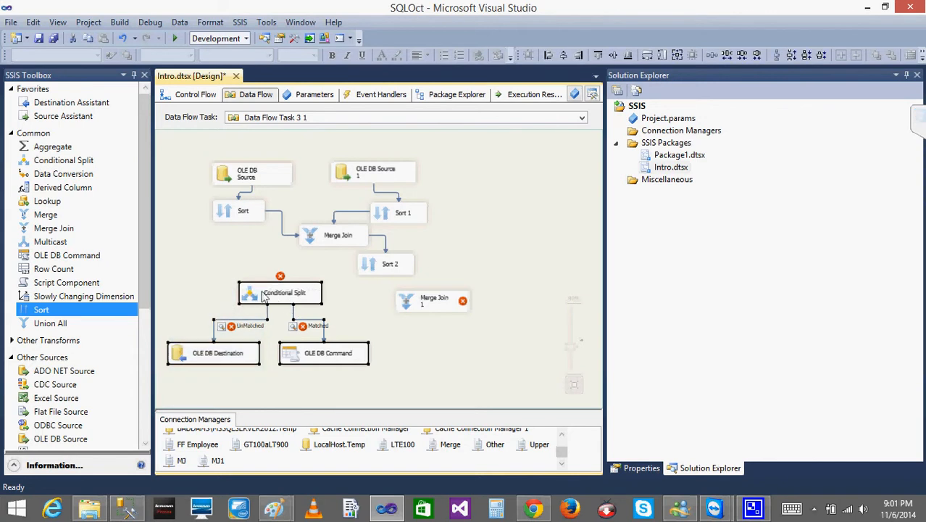
left_click_drag(254, 297, 300, 244)
- Place Sort 2 directly beneath the first Merge Join, and Merge Join 1 below it, slightly to the right
left_click_drag(593, 298, 595, 215)
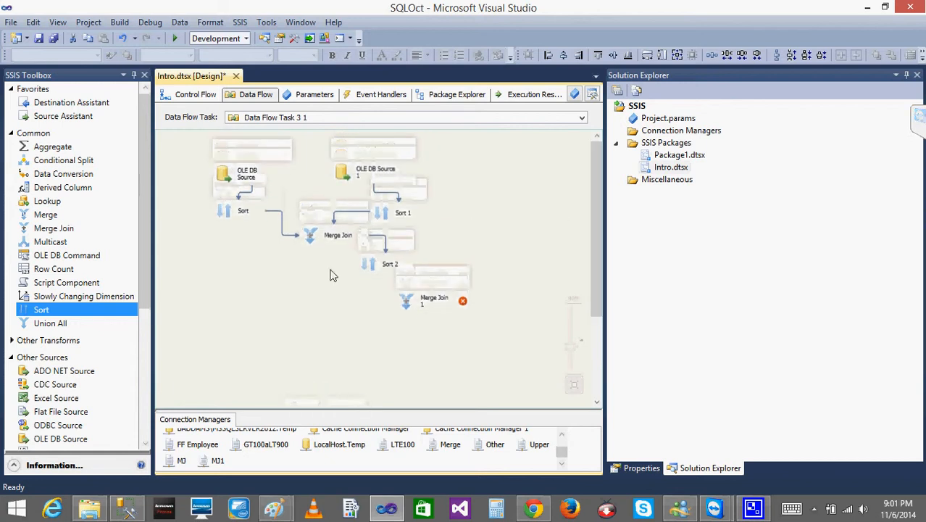
left_click_drag(384, 270, 333, 285)
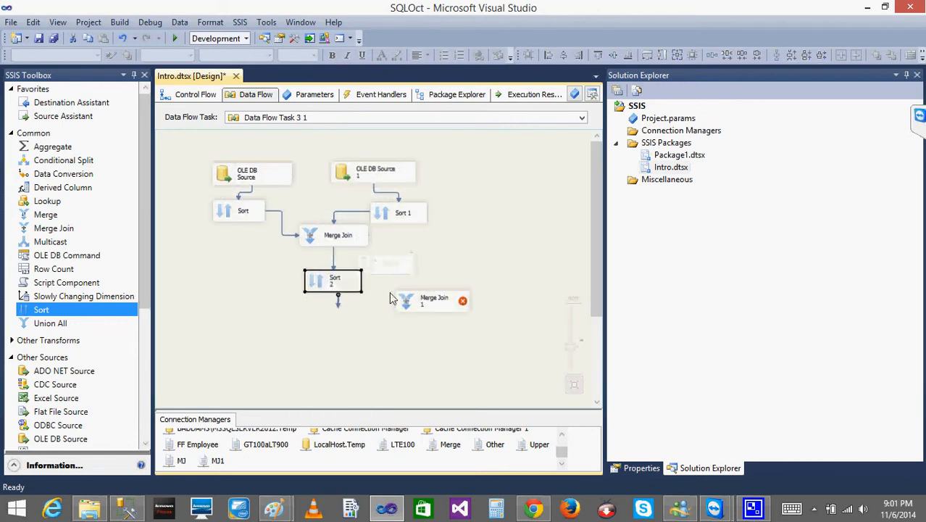
left_click_drag(410, 306, 369, 331)
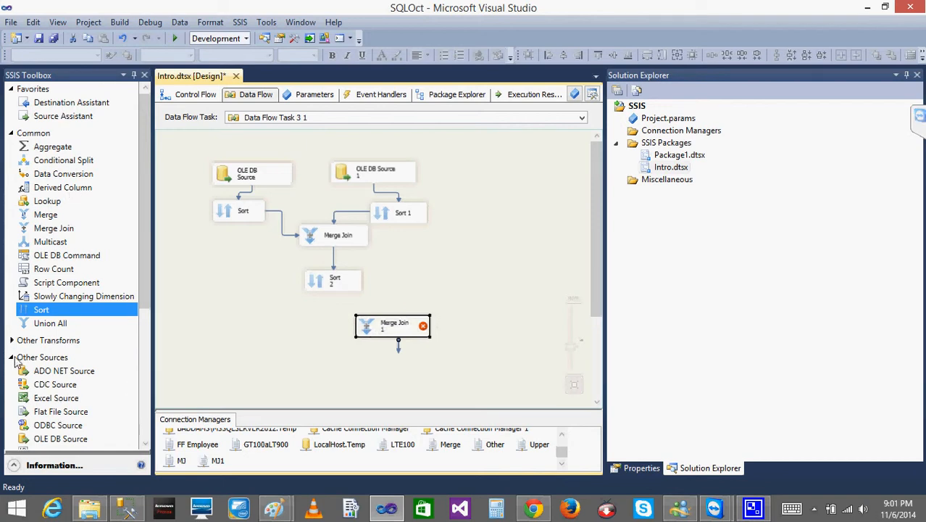
- Add a third OLE DB Source to the right of Sort 1 and set its connection manager to LocalHost.Temp
left_click(66, 440)
left_click(472, 211)
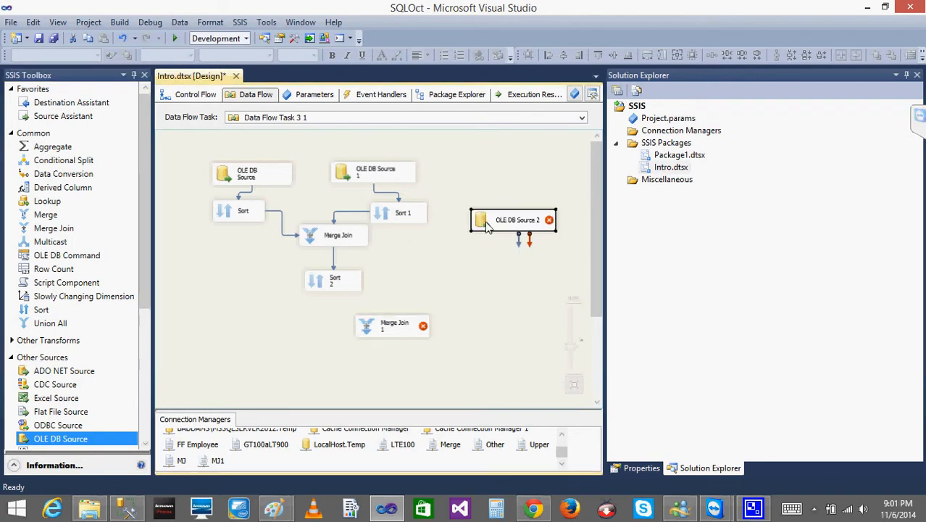
double_click(487, 227)
left_click(626, 165)
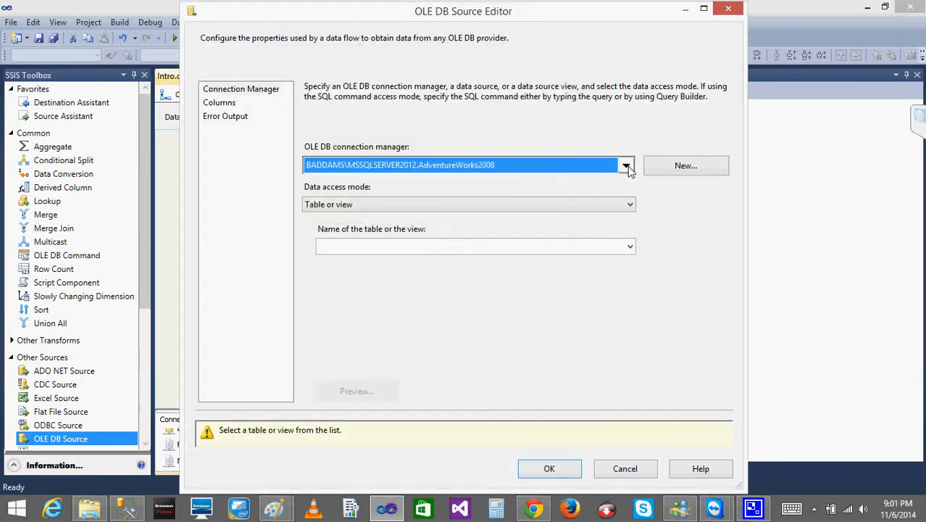
left_click(377, 229)
left_click(525, 312)
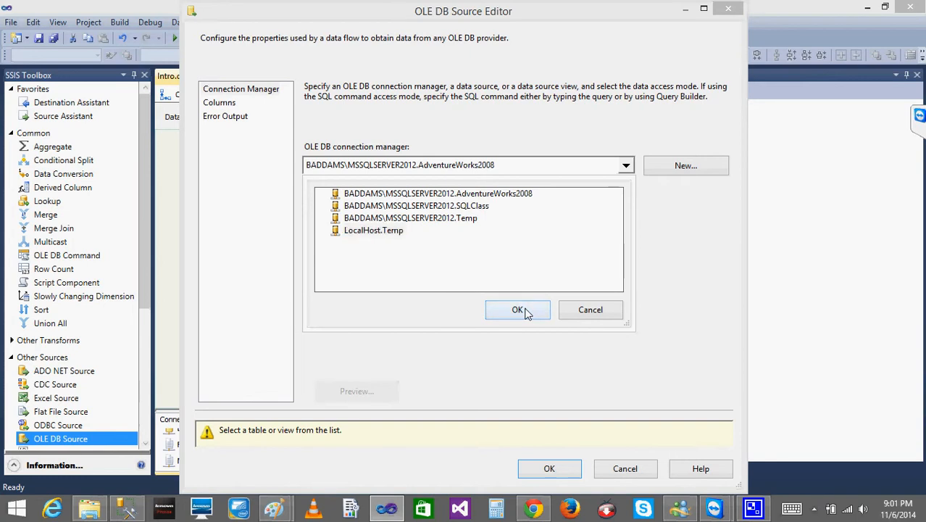
- Set OLE DB Source 2 to read the [dbo].[EMPS] table with its ID and NAME columns
left_click(622, 245)
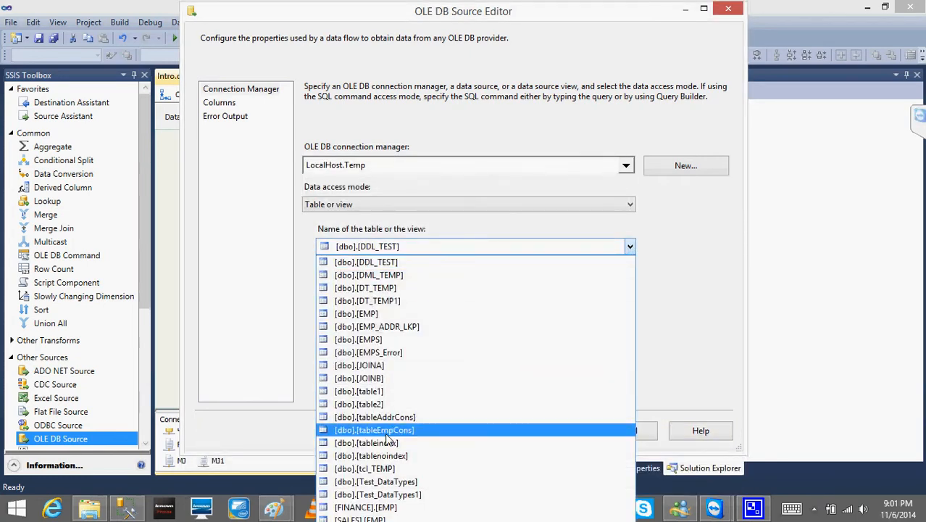
left_click(374, 339)
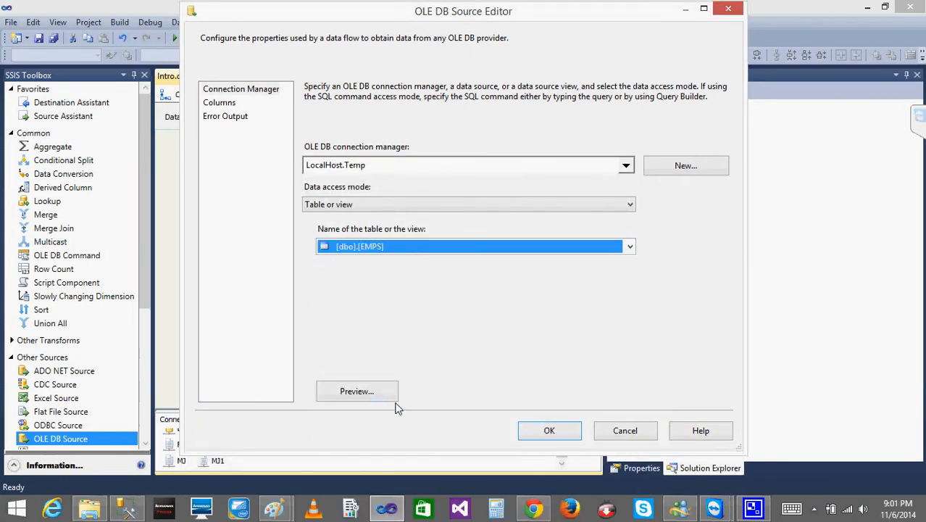
left_click(219, 103)
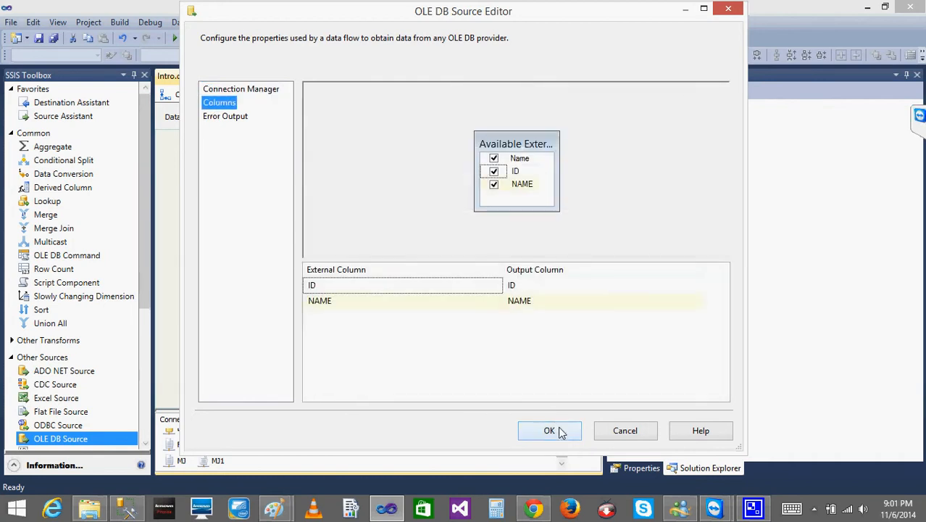
left_click(555, 430)
left_click(482, 270)
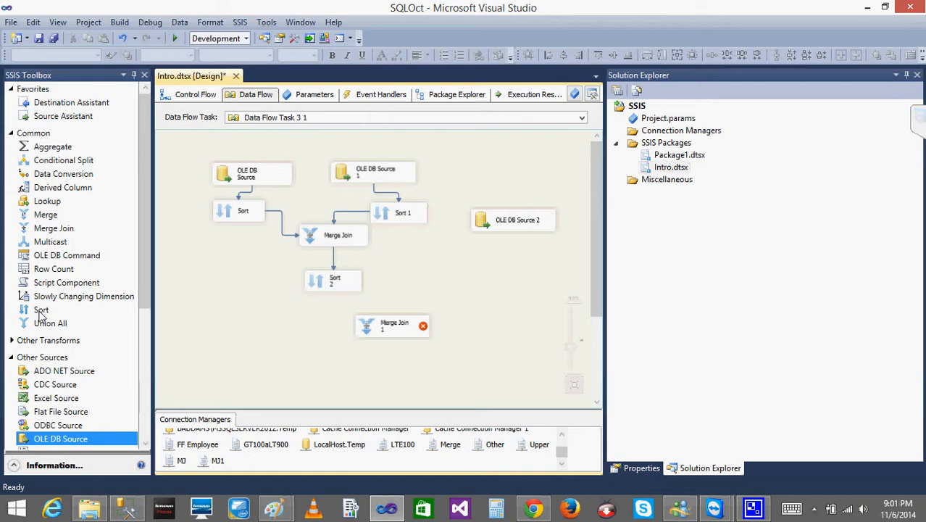
- Add a Sort transformation beneath OLE DB Source 2, connect the source to it, and sort by NAME ascending
left_click(40, 312)
left_click(467, 274)
left_click(506, 224)
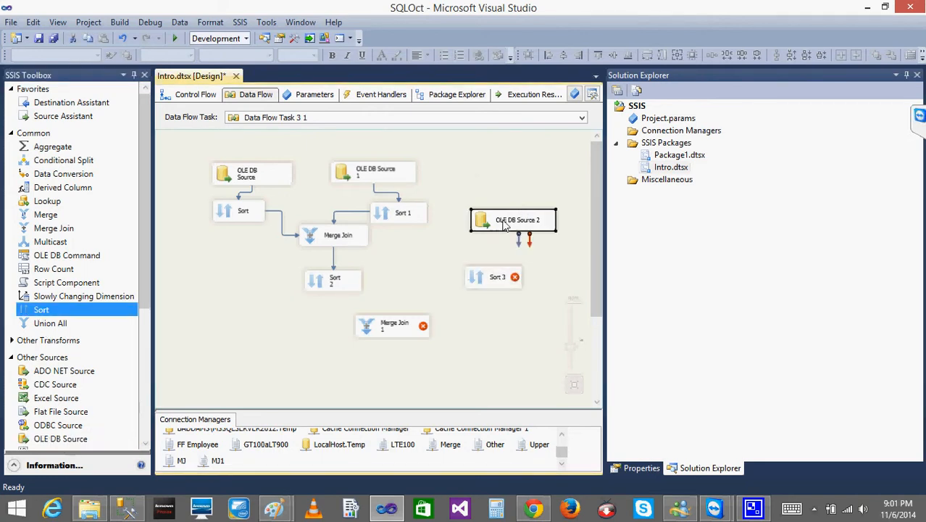
left_click_drag(518, 245, 487, 279)
double_click(486, 280)
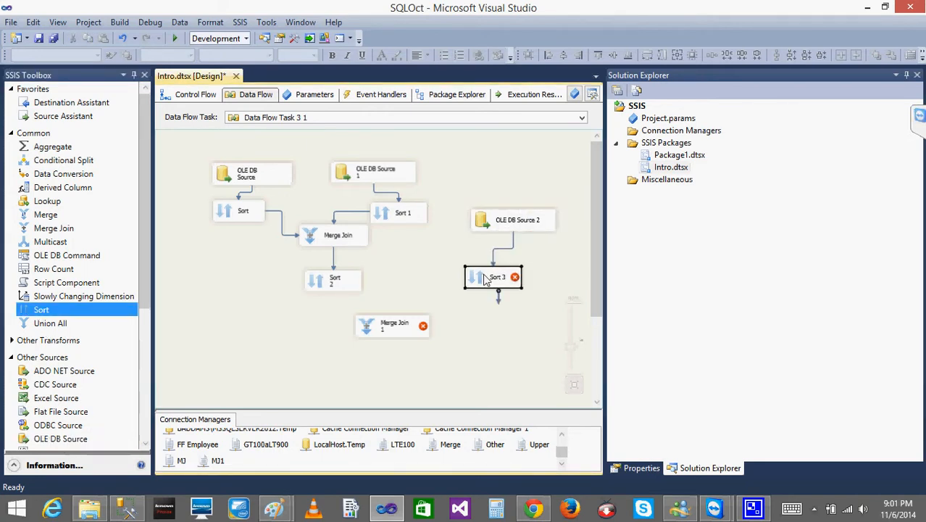
left_click(394, 147)
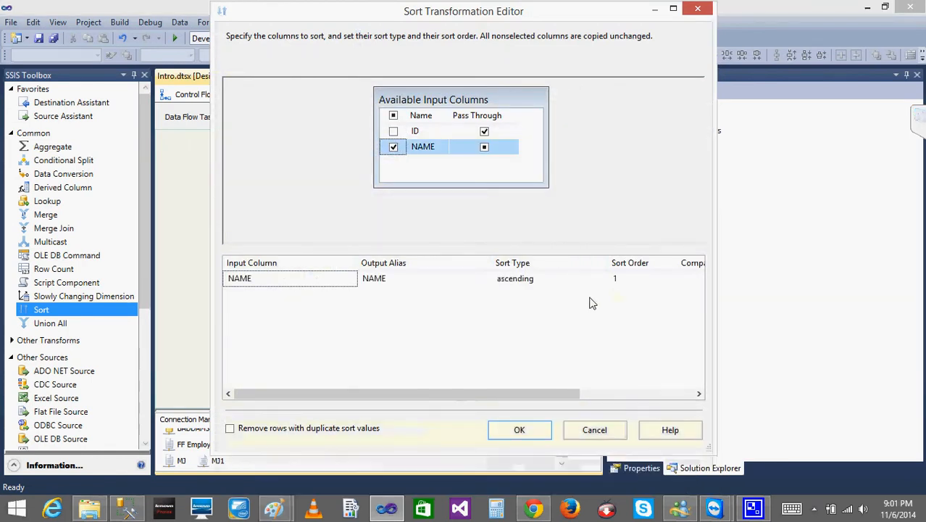
left_click(515, 431)
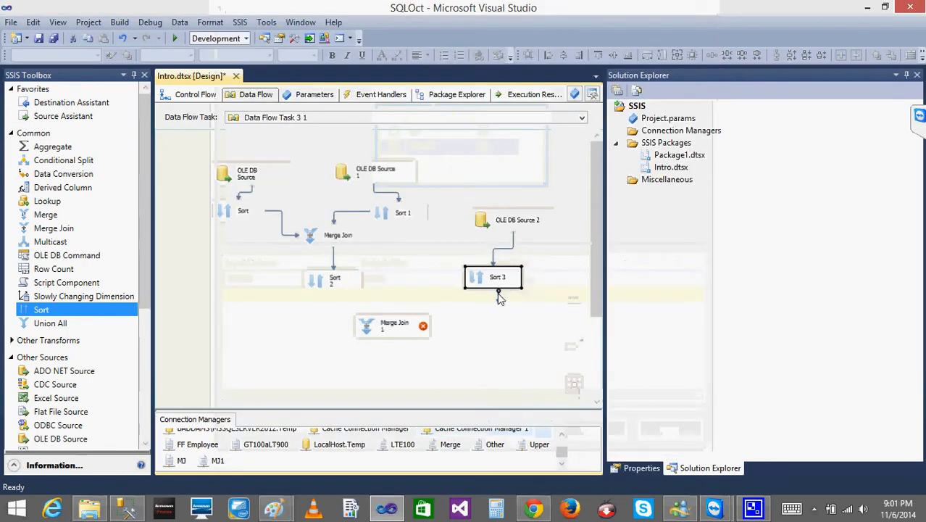
- Connect Sort 3 to the Merge Join Right Input of Merge Join 1, and Sort 2 to its other input
left_click_drag(500, 298, 420, 330)
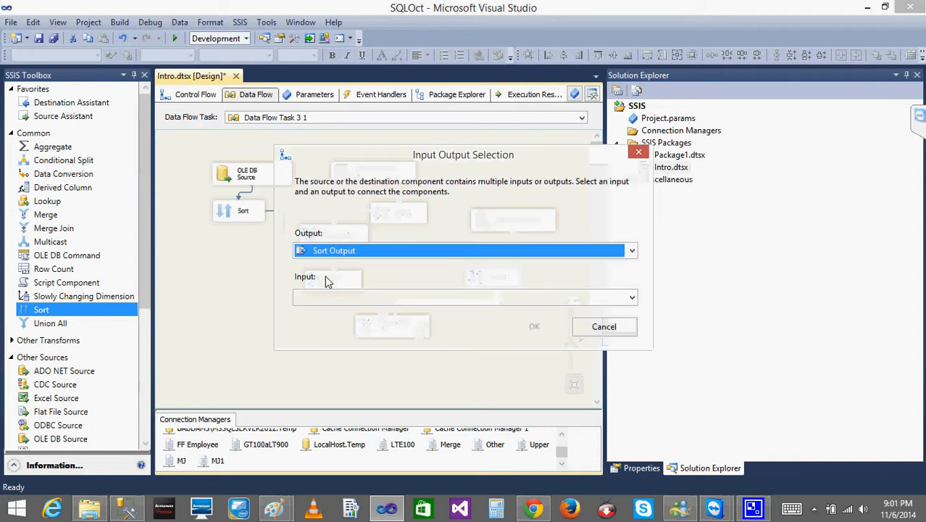
left_click(554, 293)
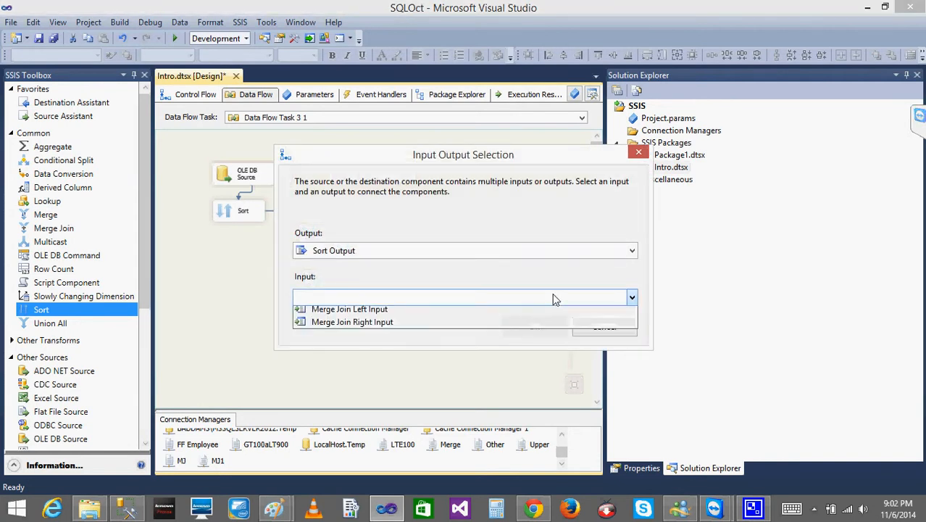
left_click(436, 327)
left_click(532, 328)
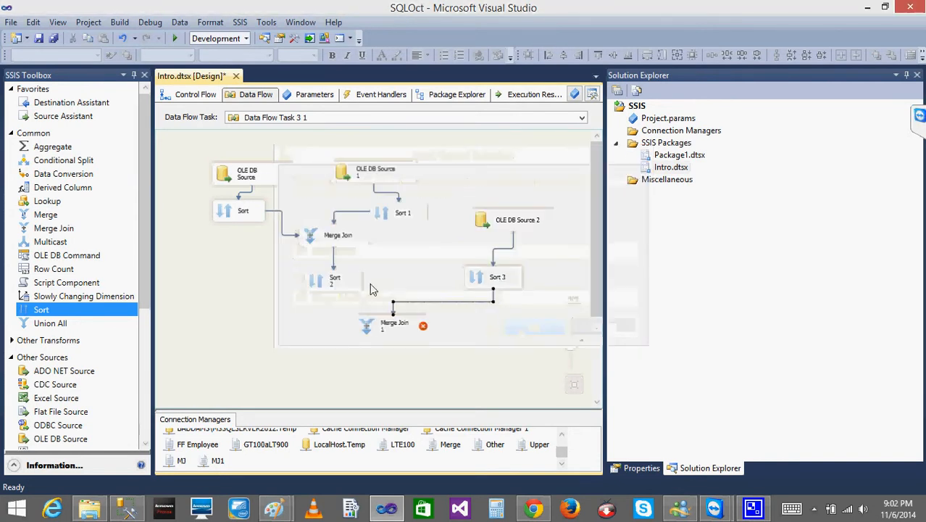
left_click(320, 285)
left_click_drag(335, 294, 376, 332)
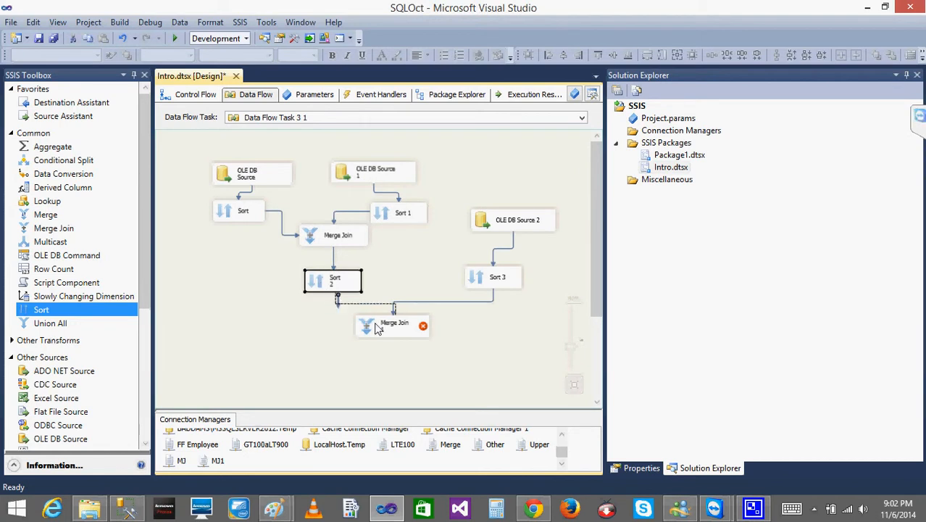
- Try out the Sort 3 ID output column and the Left outer join type in Merge Join 1, and discard the changes
double_click(375, 333)
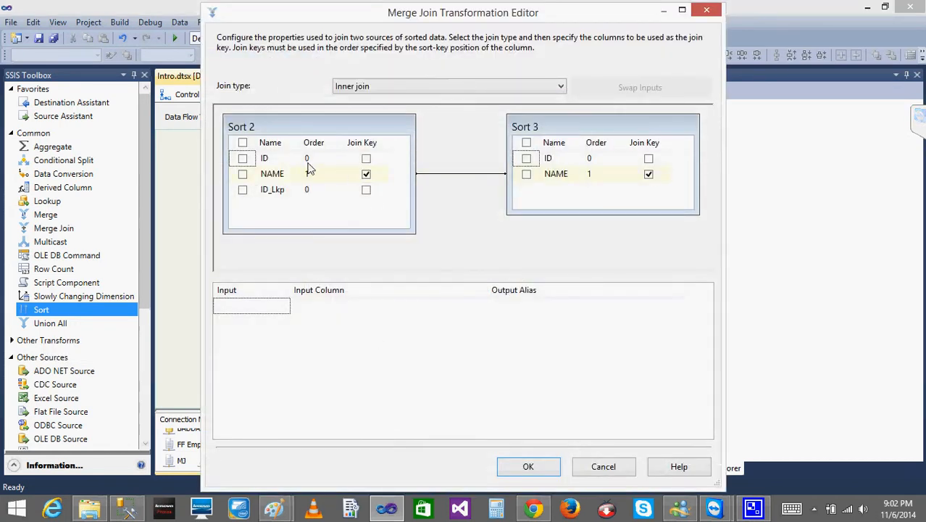
left_click(527, 159)
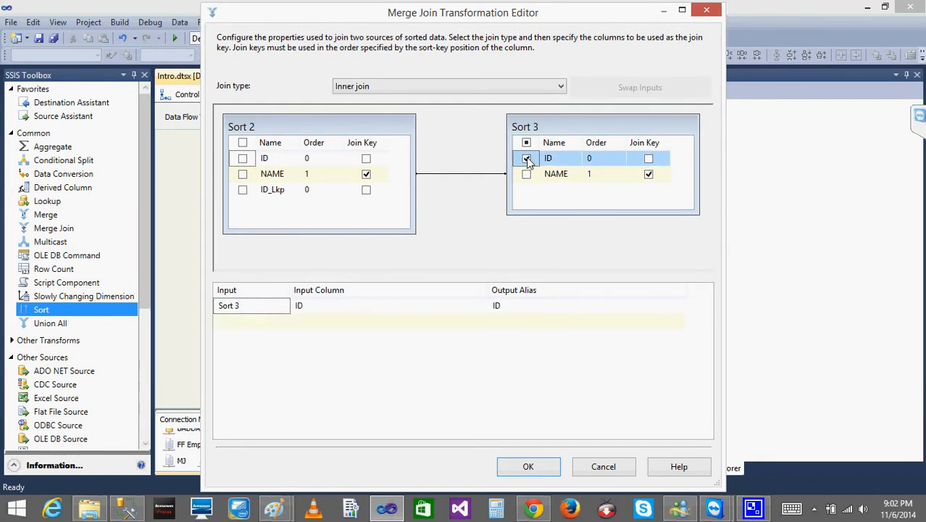
left_click(527, 160)
left_click(464, 87)
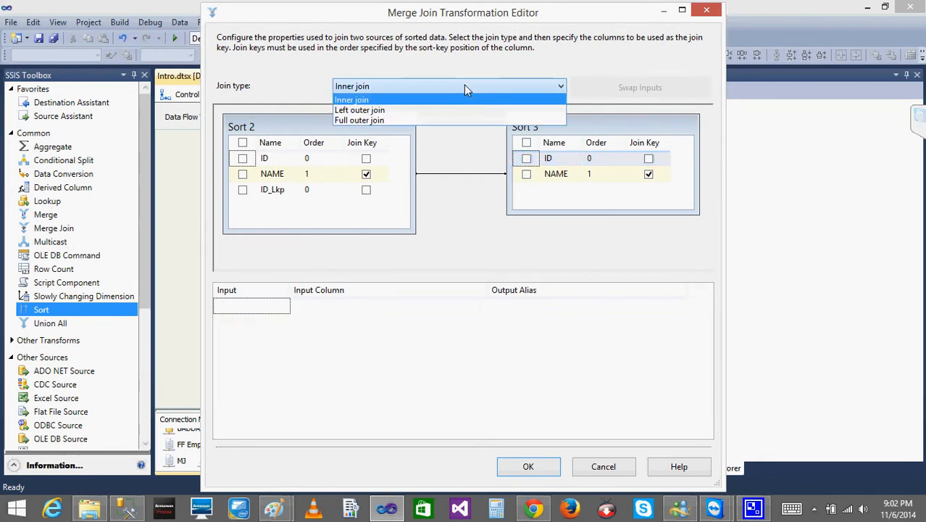
left_click(377, 108)
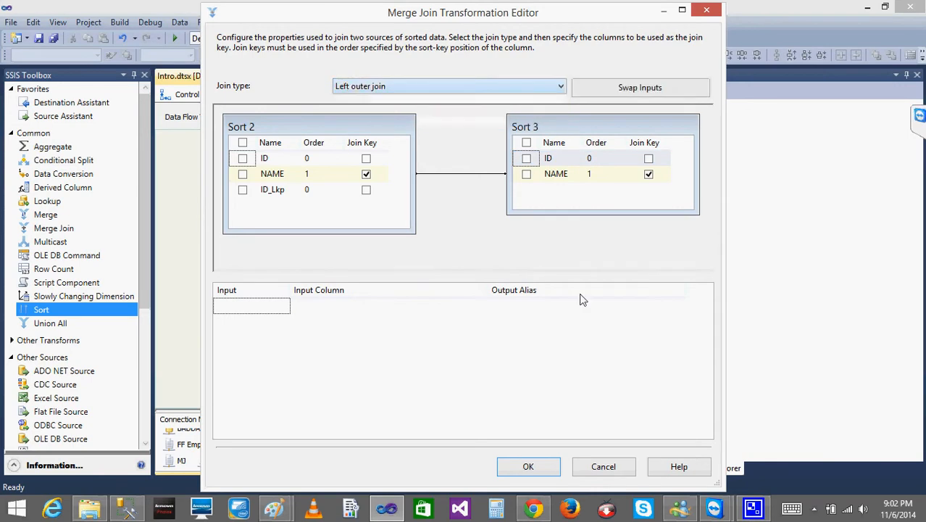
left_click(596, 468)
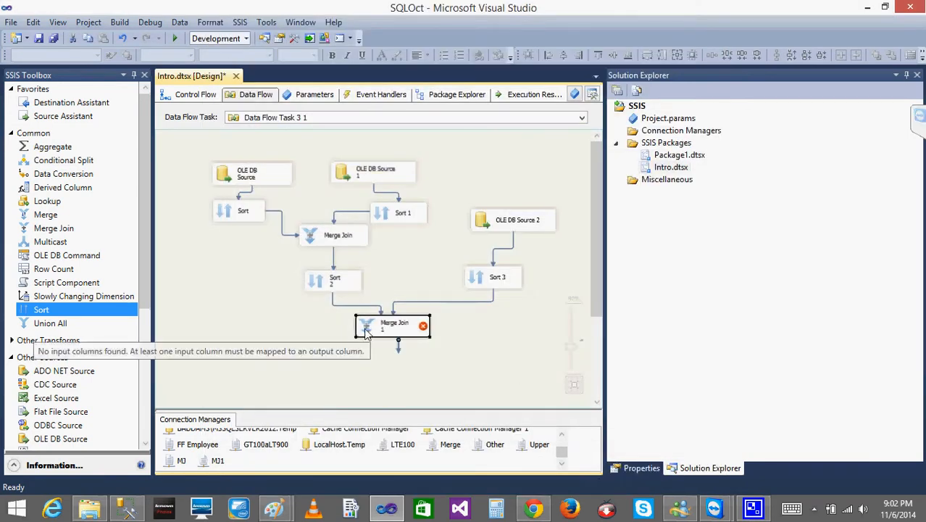
left_click(206, 95)
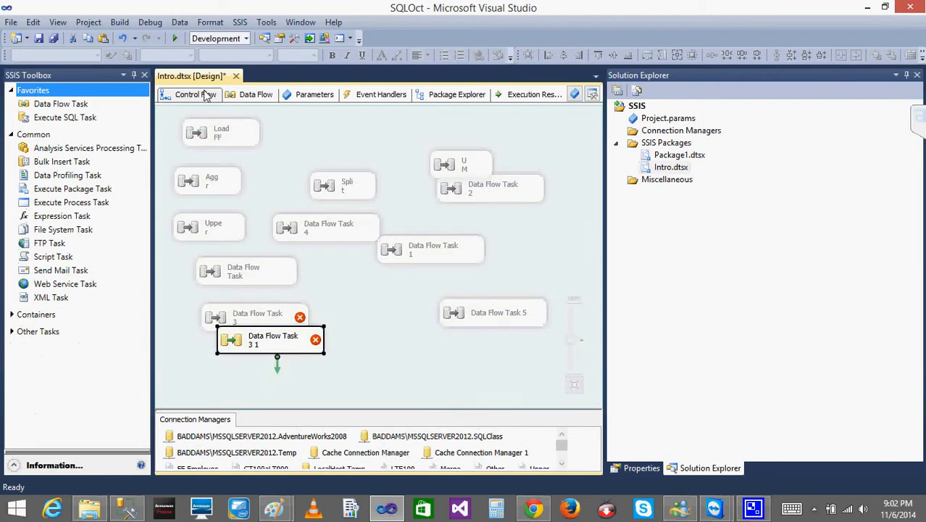
double_click(243, 350)
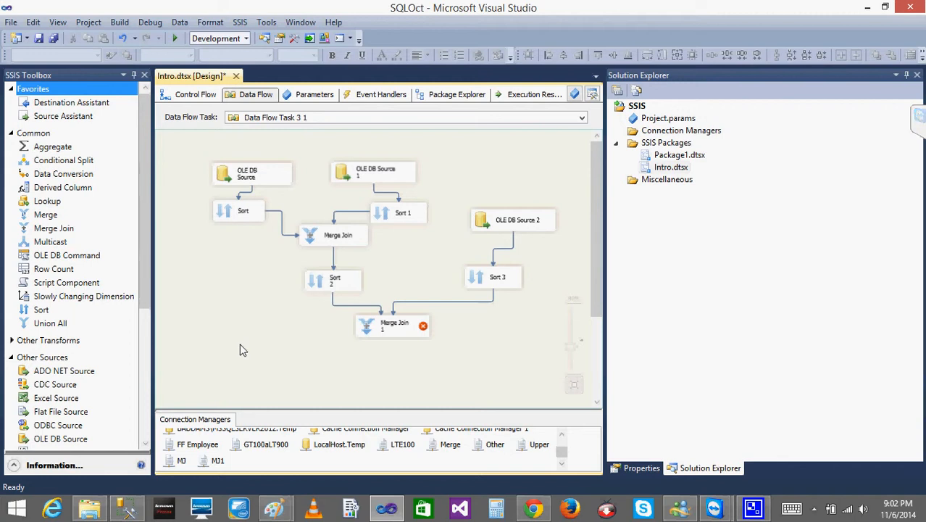
- Set the first OLE DB Source's data access mode to SQL command and open the Query Builder for it
double_click(250, 178)
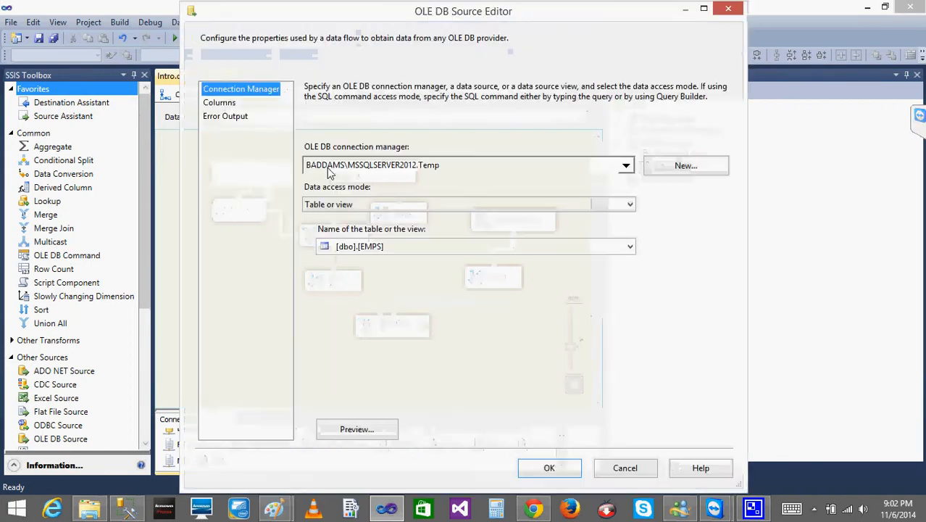
left_click(351, 205)
left_click(348, 239)
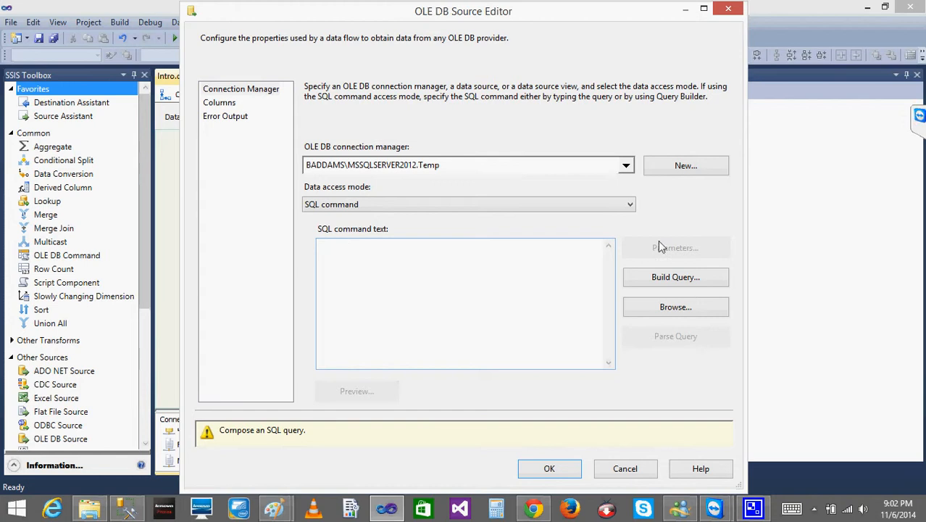
left_click(703, 280)
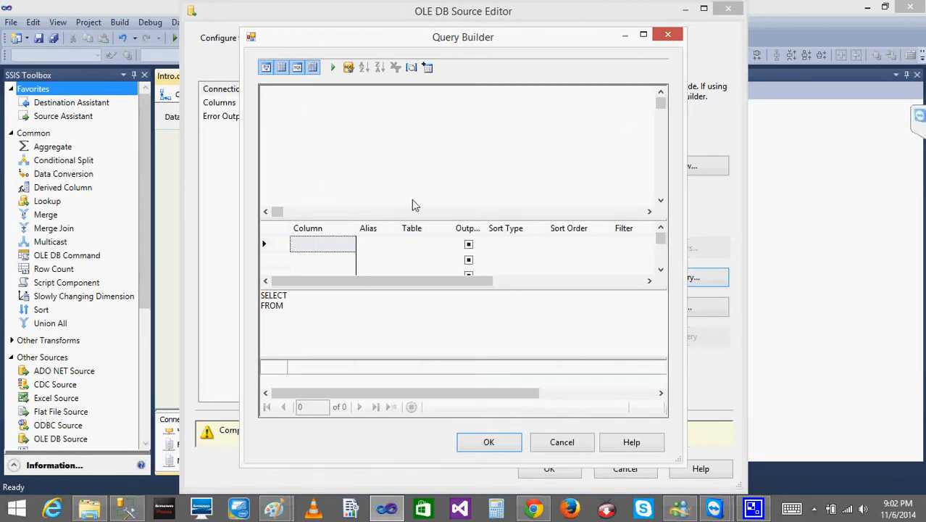
- Add the EMPS and EMP1 tables to the query
left_click(427, 68)
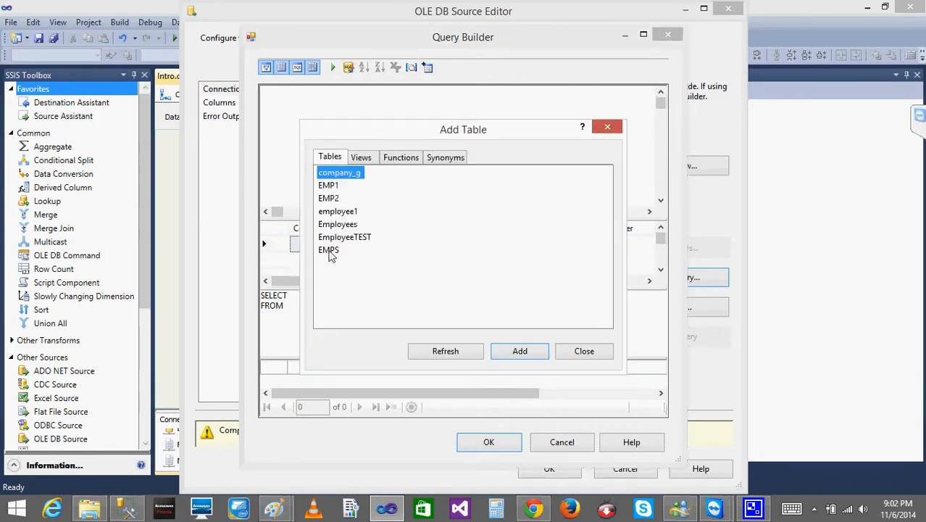
left_click(330, 250)
left_click(511, 359)
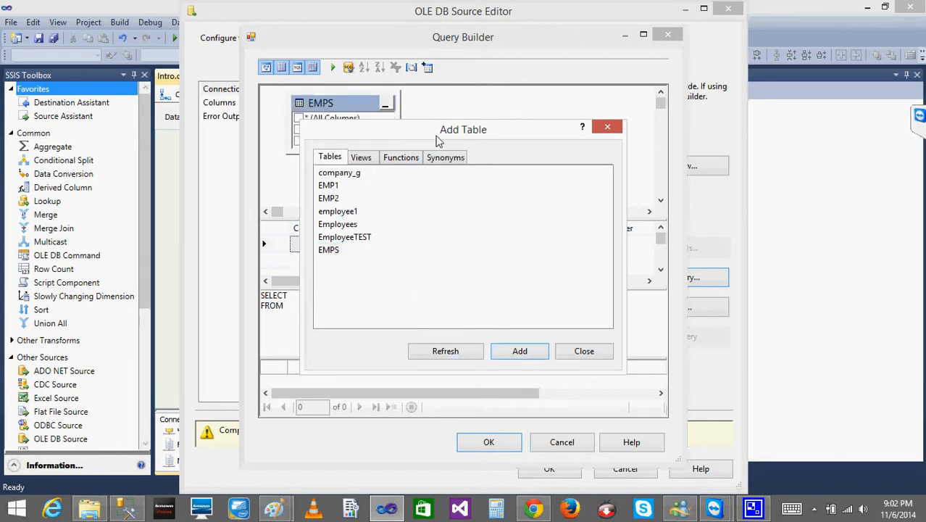
left_click_drag(433, 136, 522, 128)
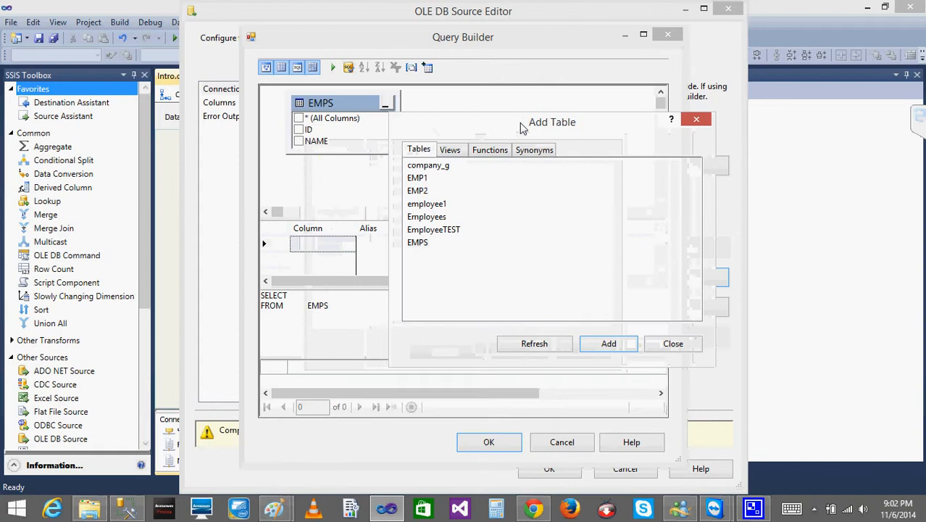
left_click(419, 179)
left_click(604, 344)
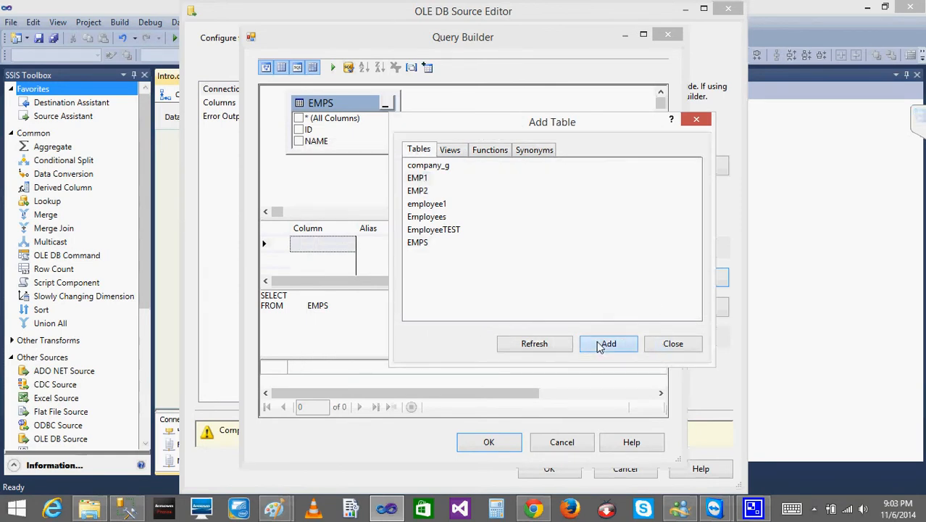
left_click(673, 344)
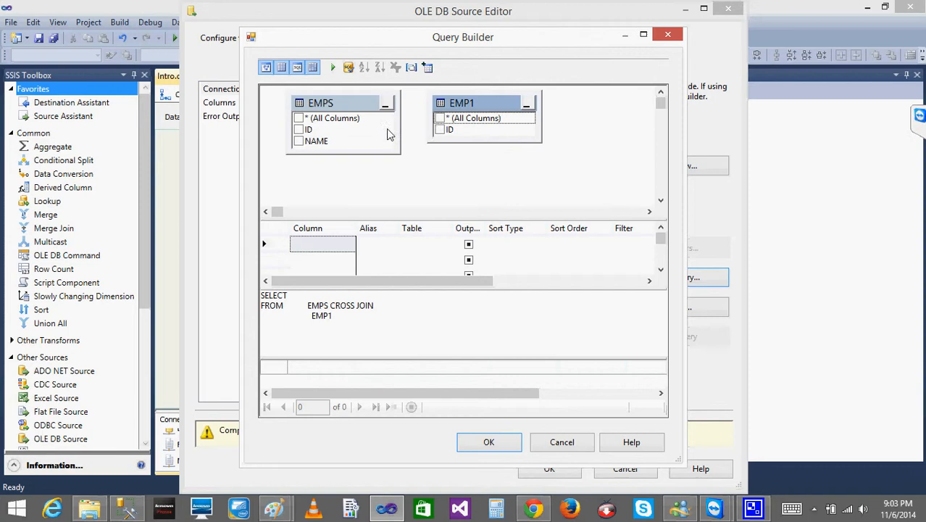
- Output the ID column of EMPS and join EMP1 to EMPS on their ID columns
left_click(299, 129)
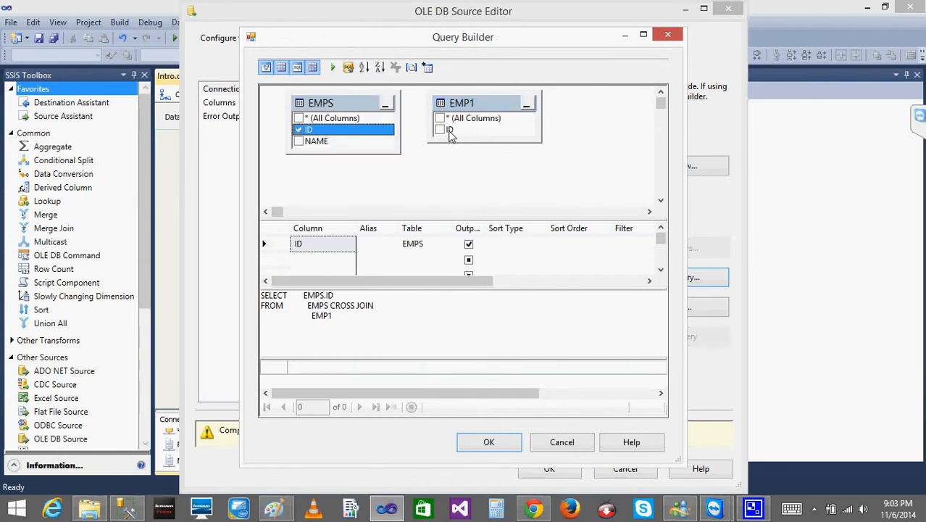
left_click_drag(443, 130, 312, 130)
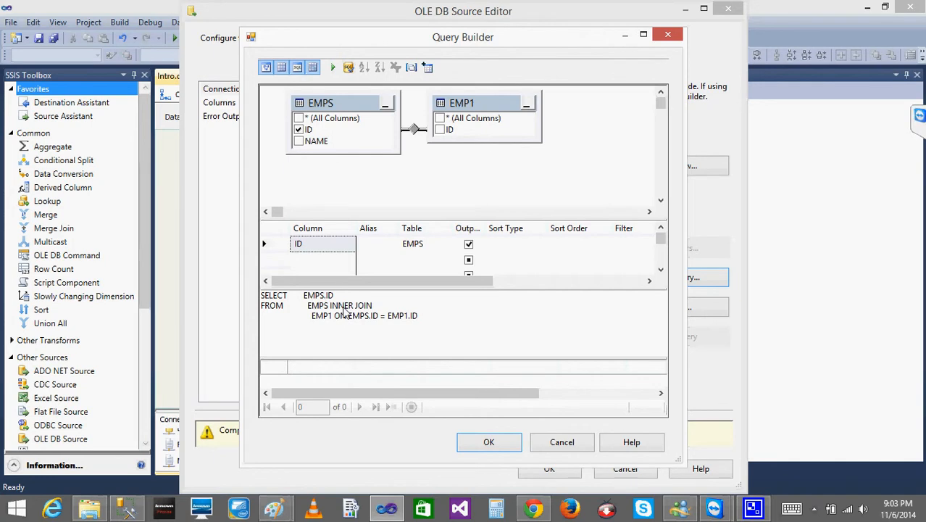
- Examine the condition, comparison operator and row inclusion options of the join between EMPS and EMP1, without changing them
right_click(414, 132)
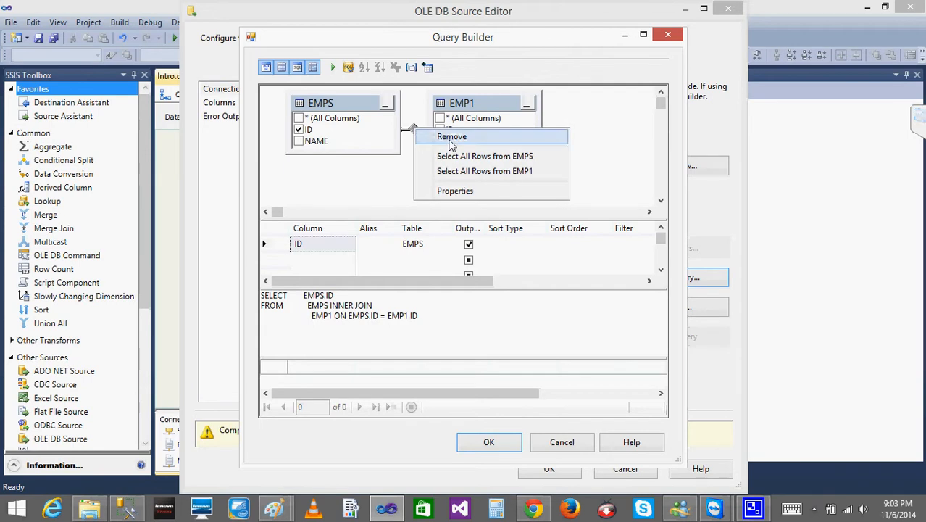
left_click(455, 191)
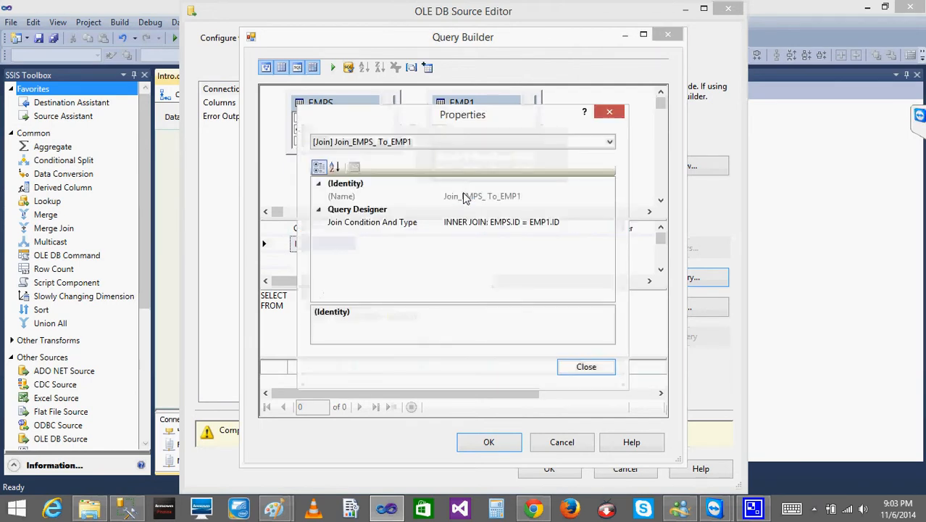
left_click(405, 228)
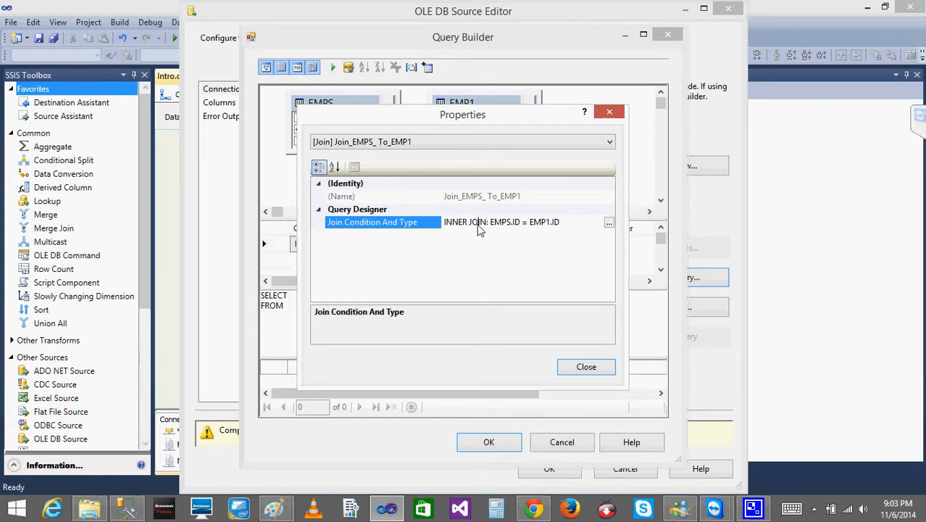
left_click(610, 224)
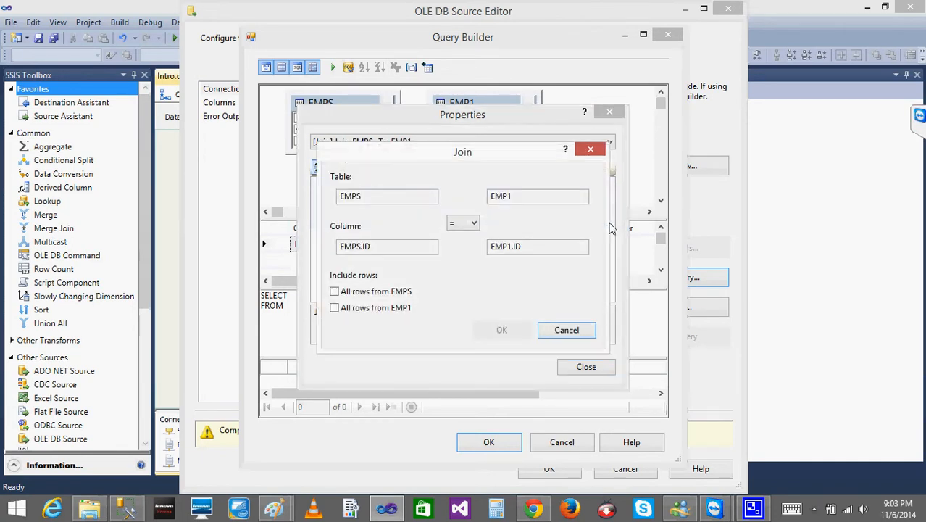
left_click(474, 227)
left_click(474, 227)
left_click(569, 332)
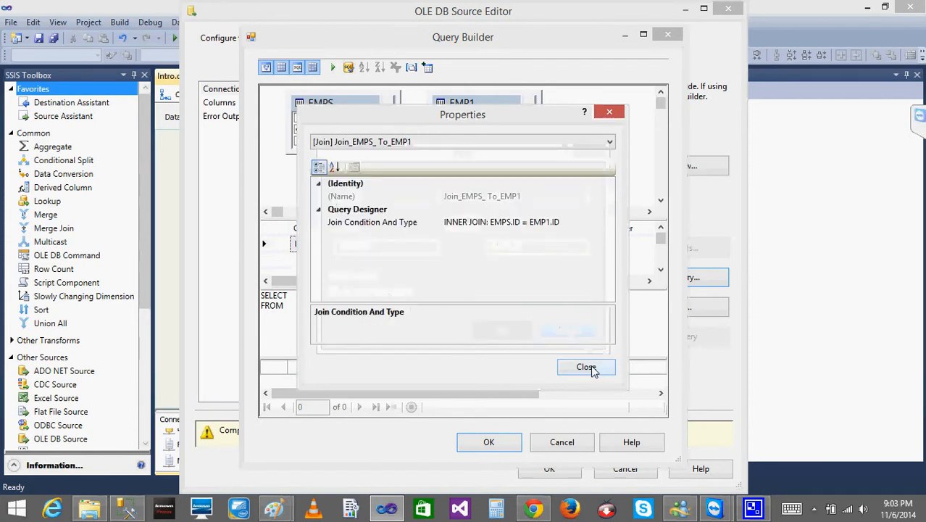
- Look through the remaining properties of the EMPS to EMP1 join, and close the Query Builder without keeping the query
left_click(465, 143)
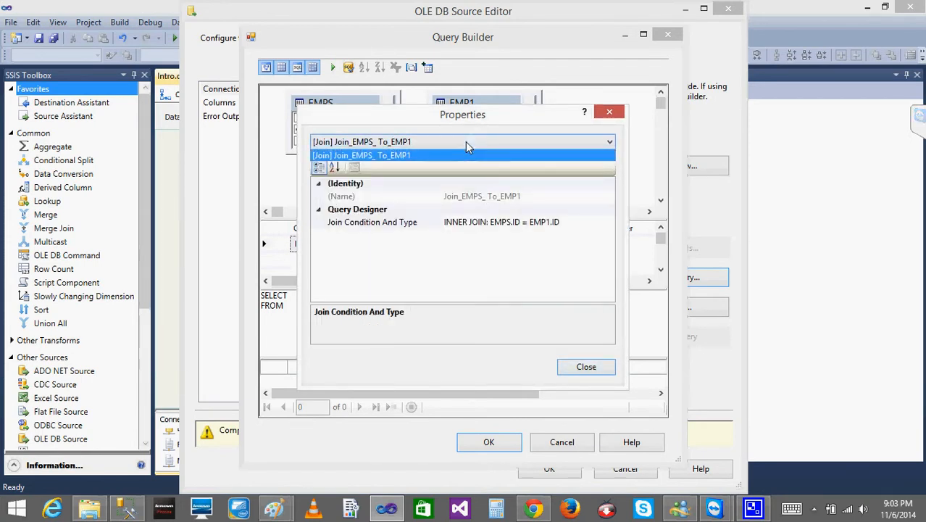
left_click(466, 142)
left_click(358, 197)
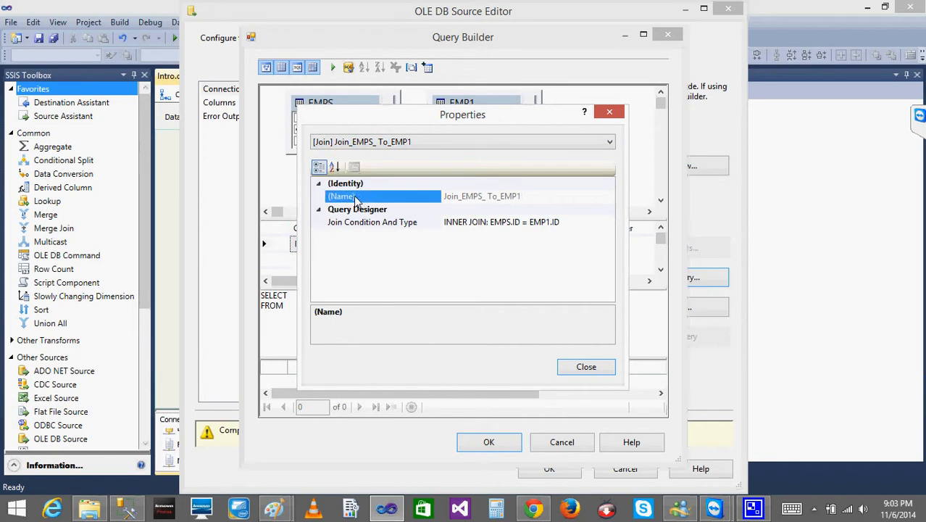
left_click(318, 210)
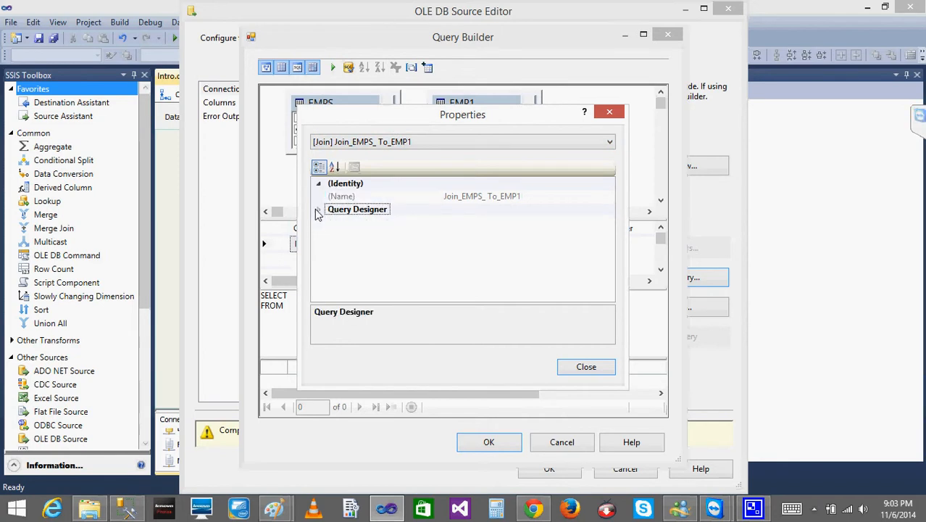
left_click(318, 210)
left_click(588, 367)
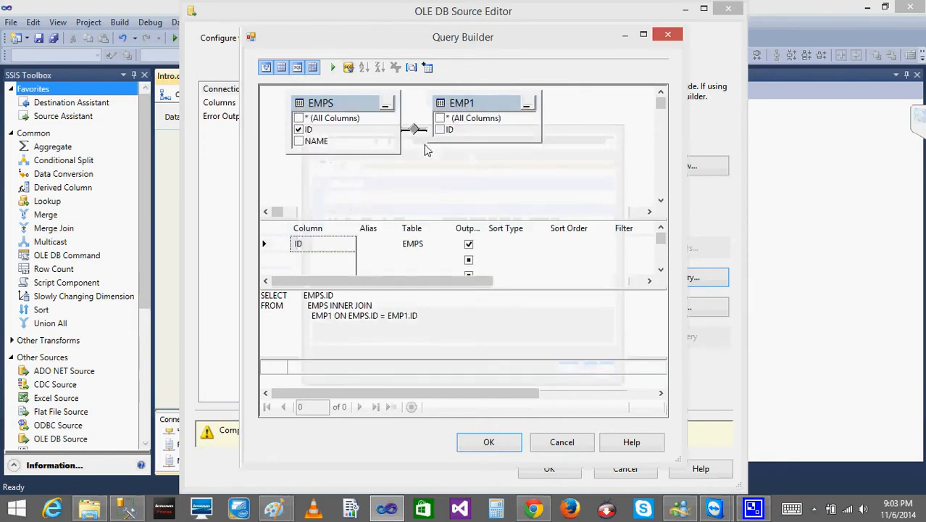
left_click(668, 35)
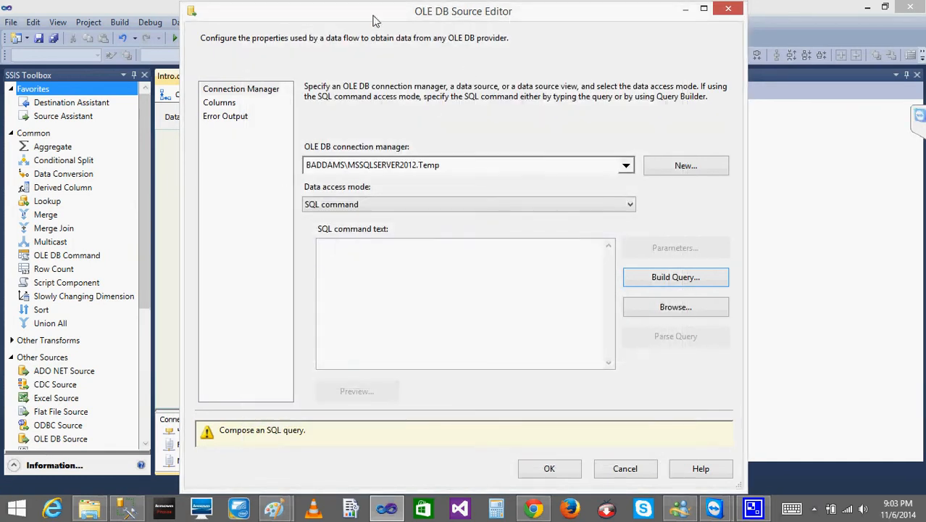
- Switch the source's data access mode to Table or view and back to SQL command
left_click(358, 208)
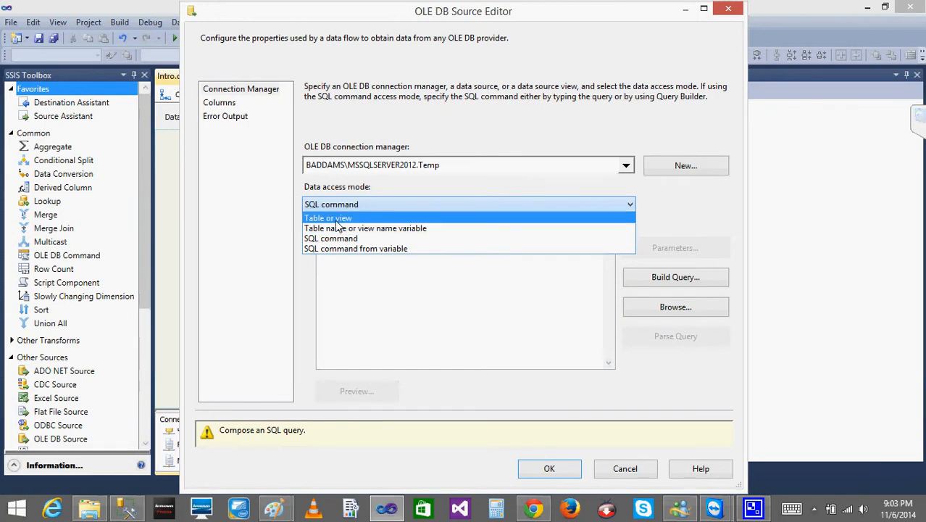
left_click(334, 218)
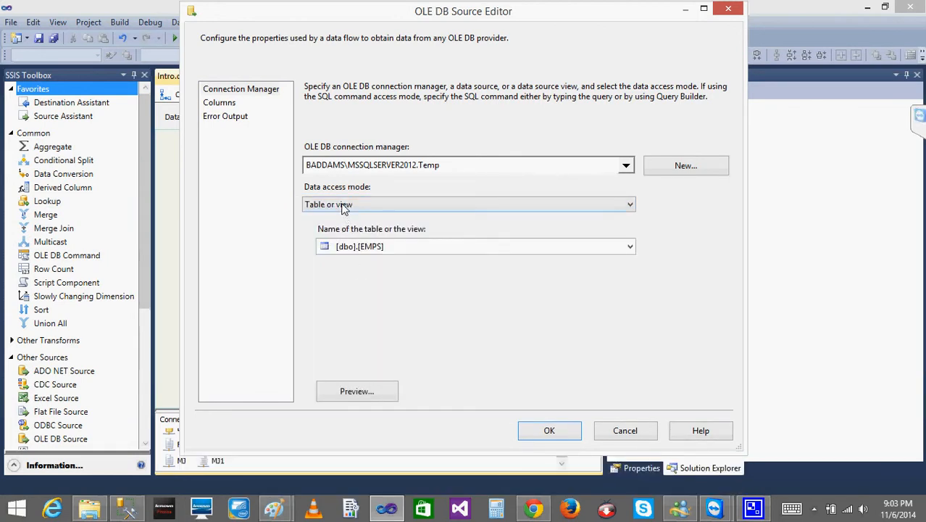
left_click(341, 205)
left_click(354, 241)
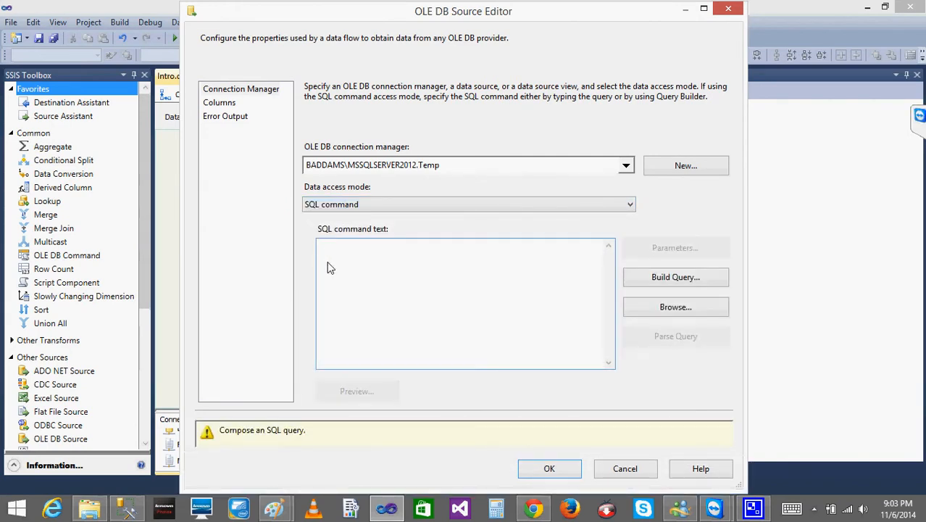
- Start building a query for the source and add the EMPS and EMP1 tables to it
left_click(653, 280)
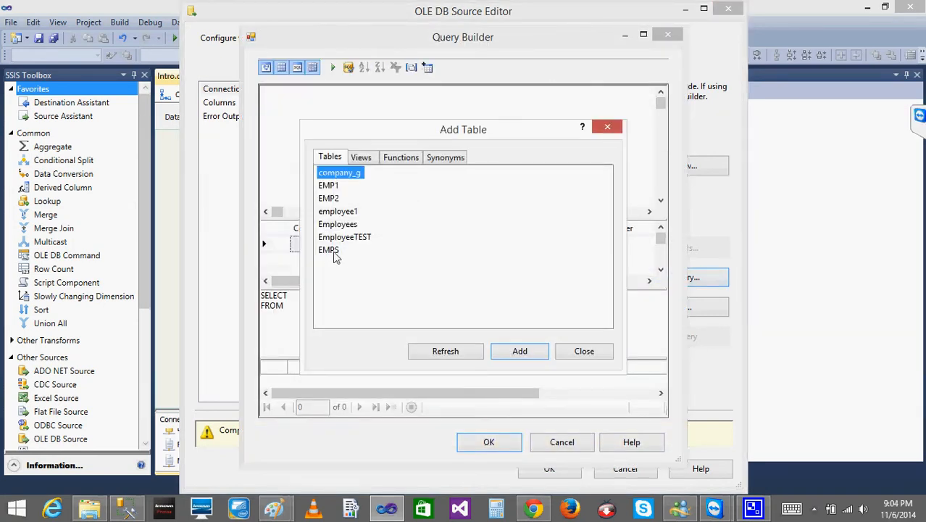
left_click(330, 251)
left_click(519, 351)
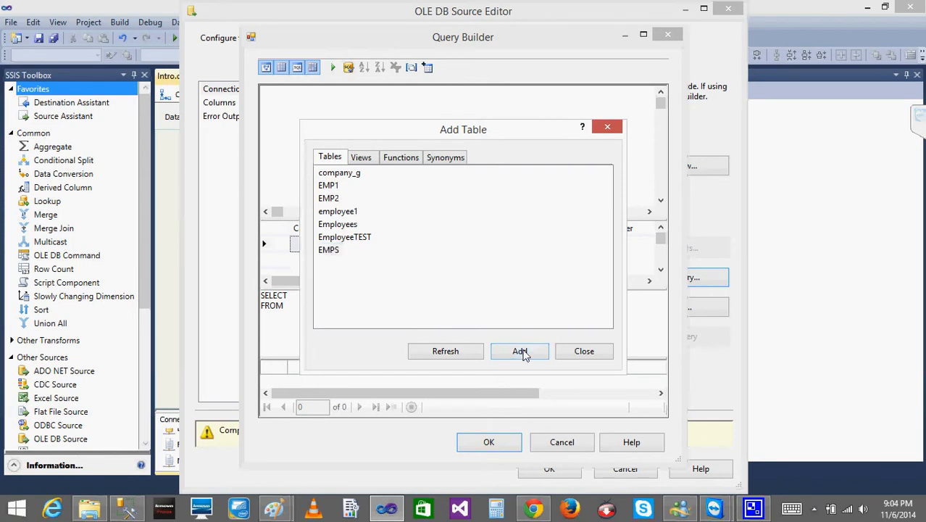
left_click(326, 187)
left_click(520, 351)
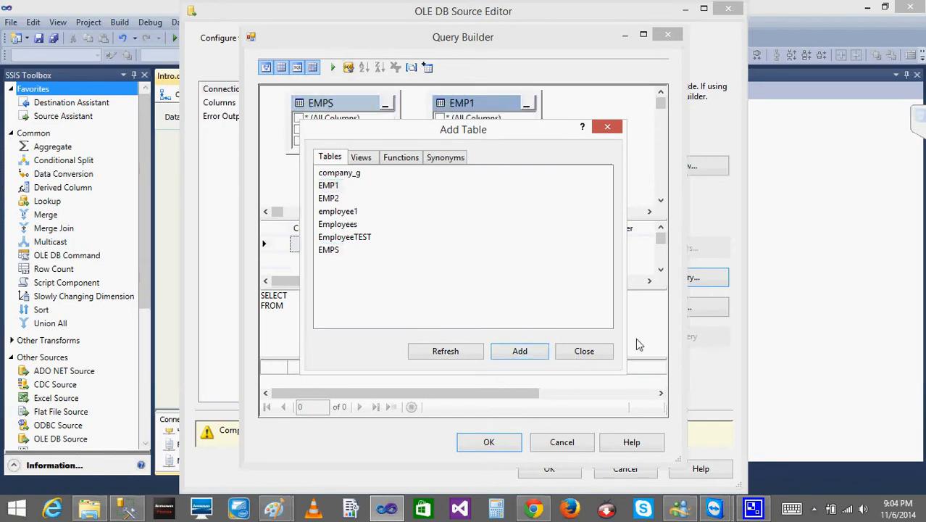
left_click(584, 351)
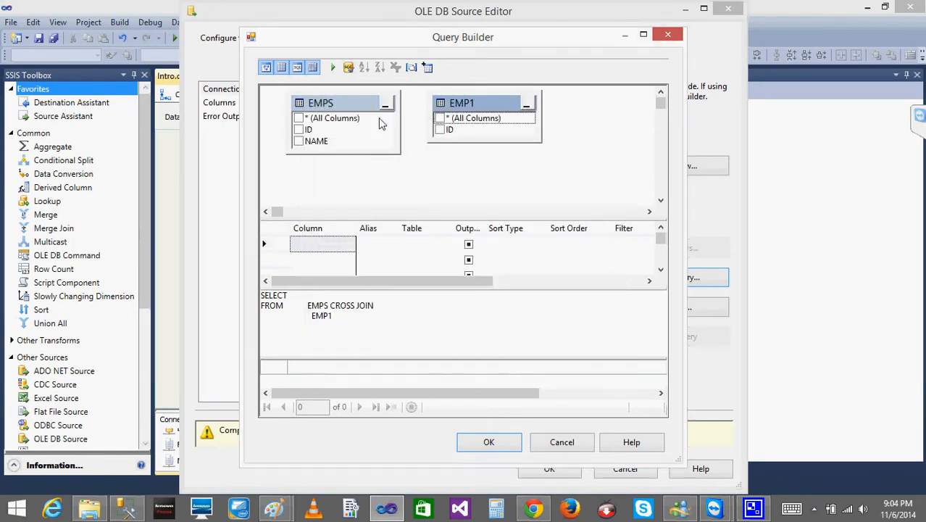
- Join EMPS to EMP1 on ID, output EMPS ID and NAME plus EMP1 ID, and accept the query
left_click(300, 130)
left_click_drag(301, 130, 444, 131)
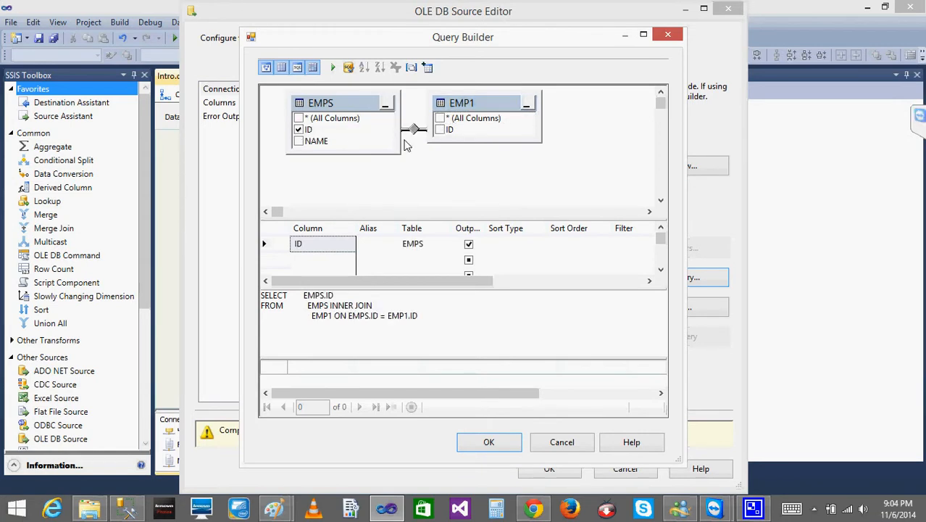
left_click(299, 141)
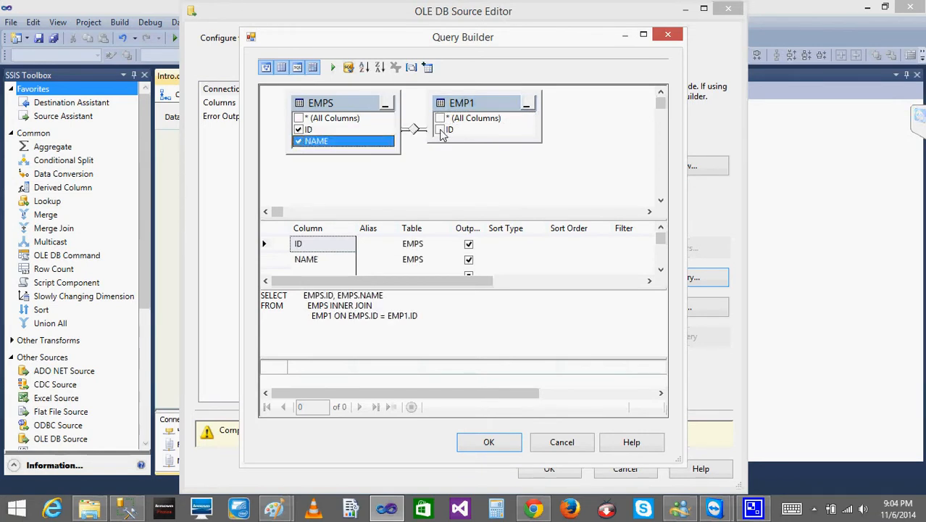
left_click(439, 129)
left_click(466, 310)
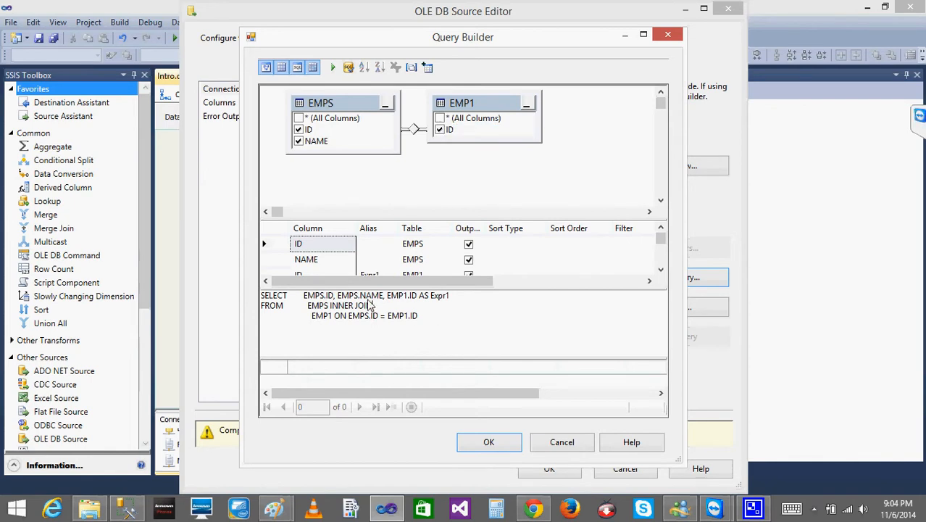
left_click(488, 442)
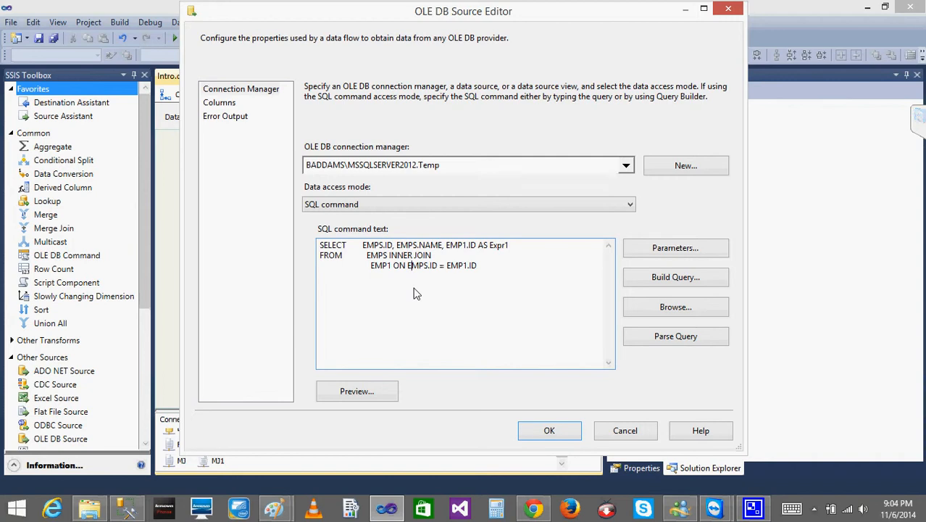
- Preview the joined query's results, load its columns, and save the OLE DB Source settings
left_click(363, 397)
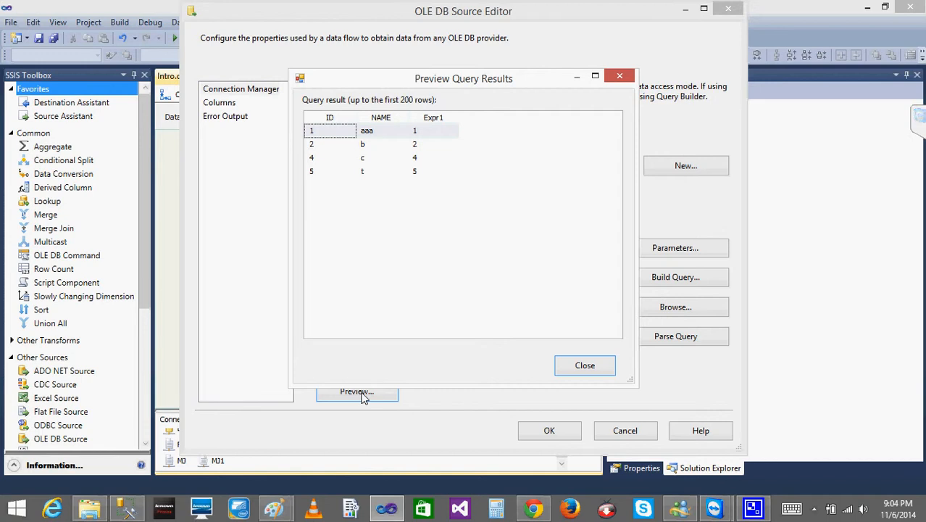
left_click(601, 367)
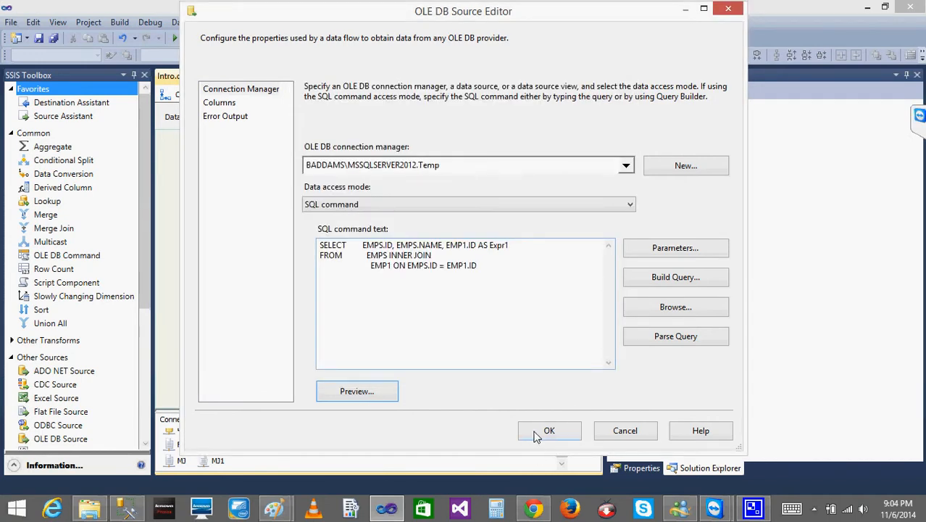
left_click(216, 105)
left_click(548, 430)
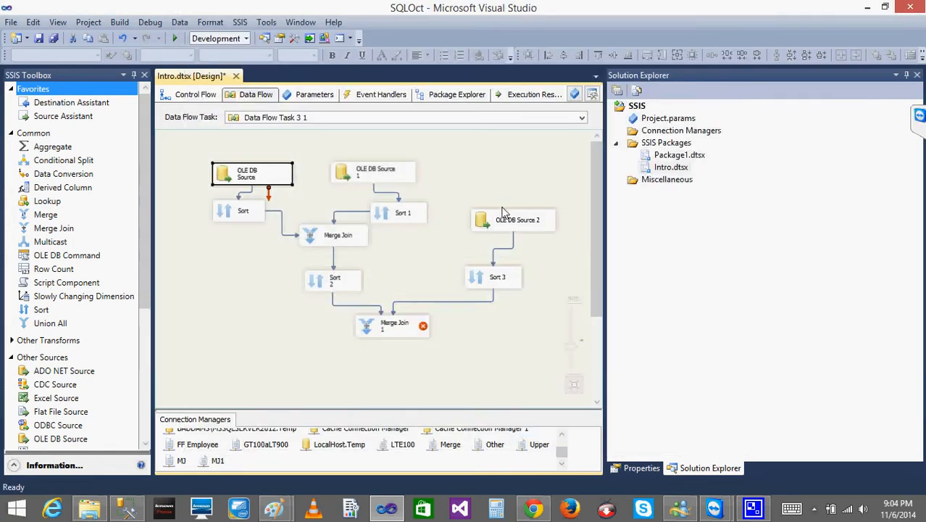
- Compare the table settings of OLE DB Source 2 and OLE DB Source 1 with the first source's SQL join query, without changing them
double_click(504, 212)
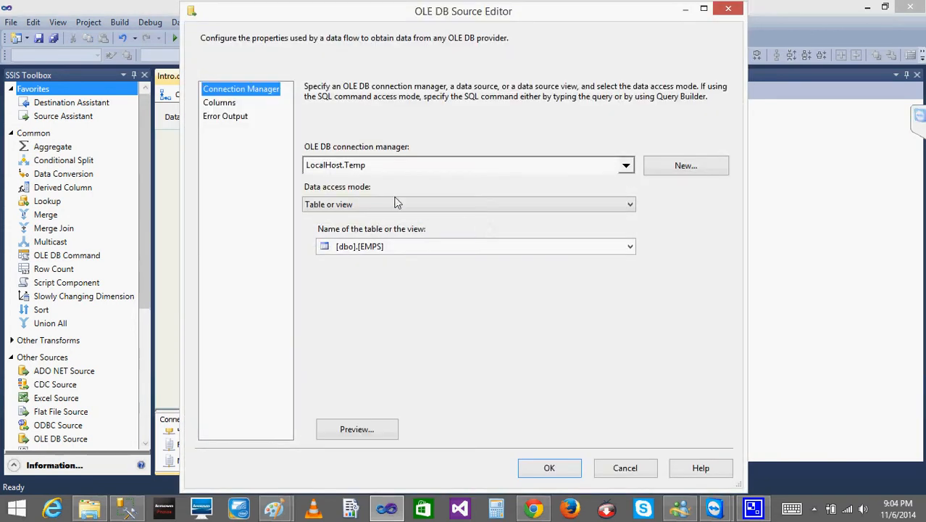
left_click(636, 466)
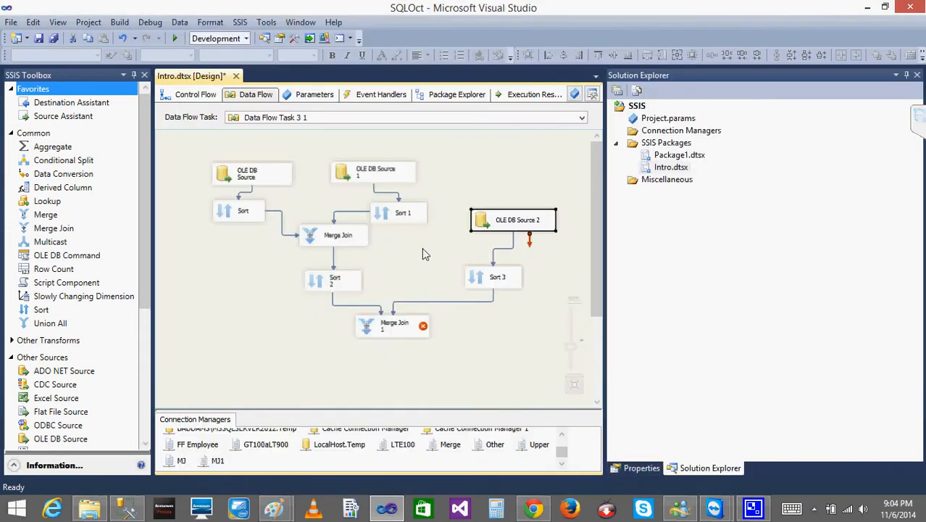
double_click(362, 174)
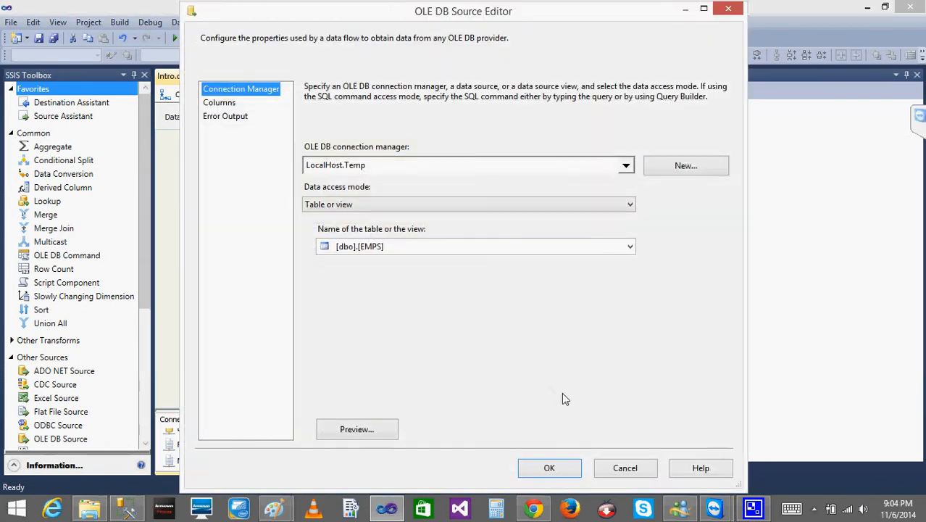
left_click(639, 467)
double_click(232, 174)
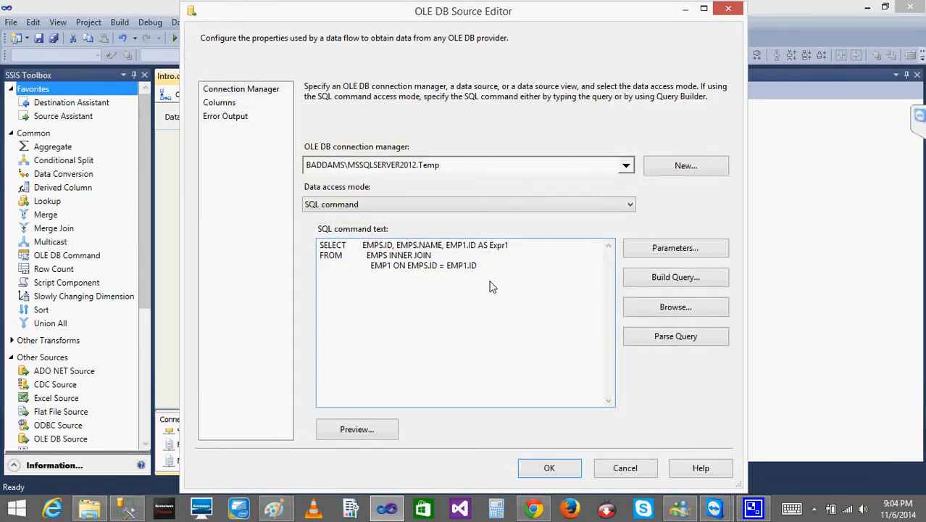
key("ctrl+a")
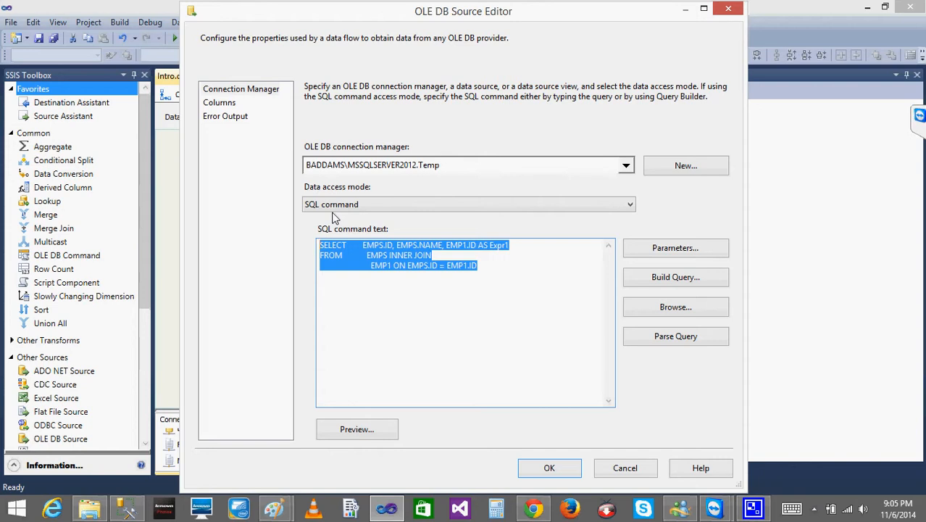
left_click(631, 471)
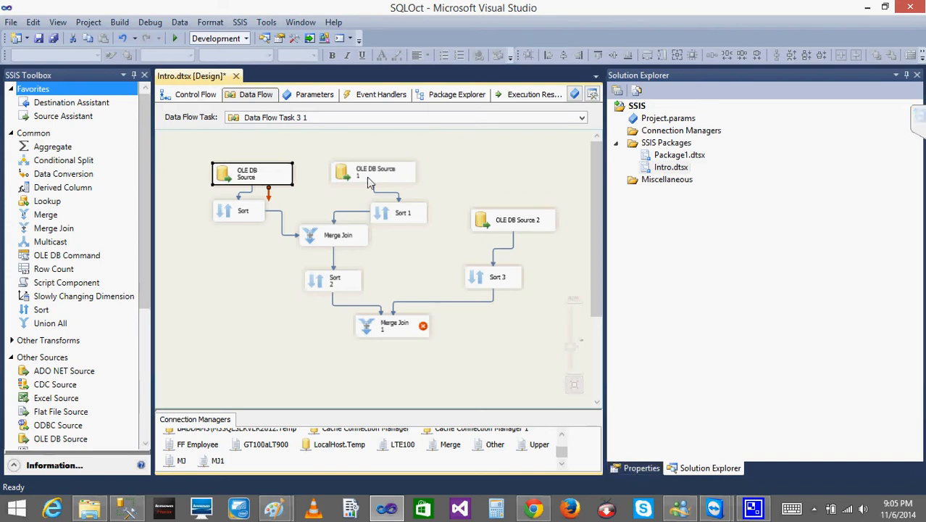
- Compare the connection managers used by OLE DB Source and OLE DB Source 1
double_click(235, 185)
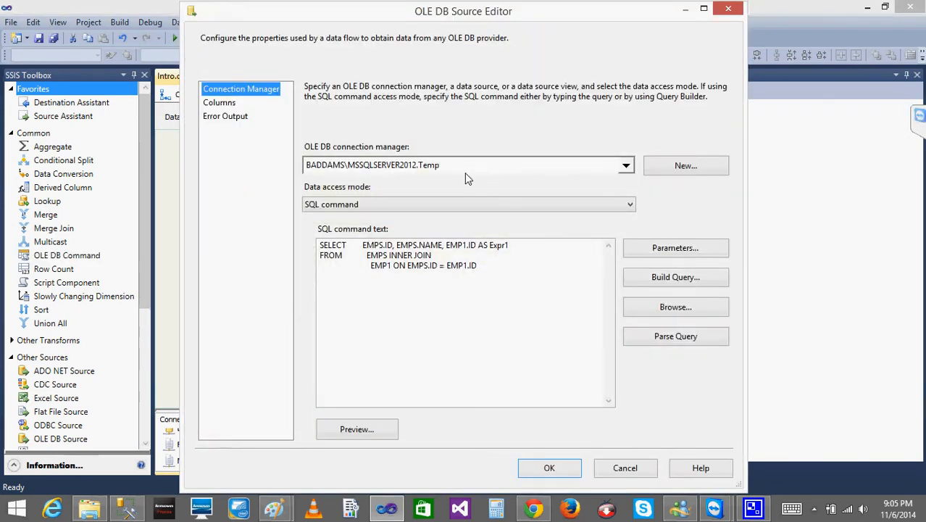
left_click(555, 468)
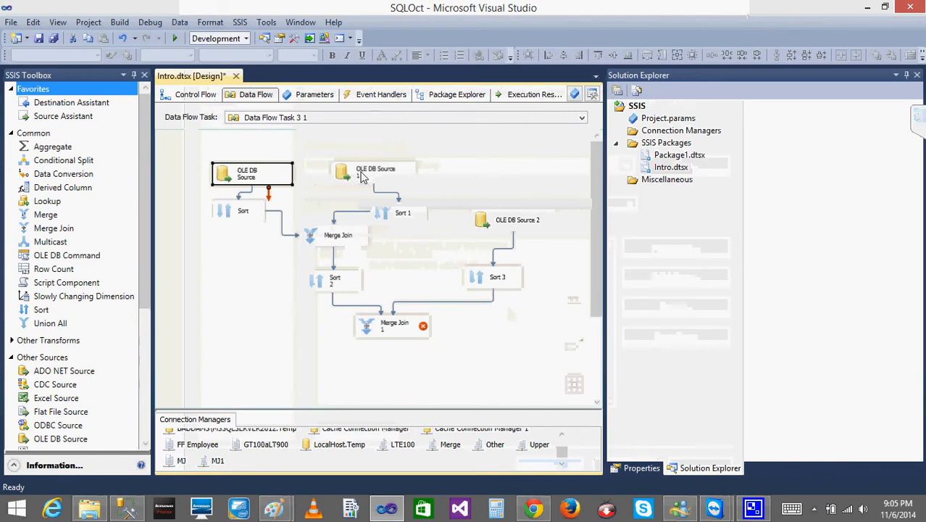
double_click(366, 175)
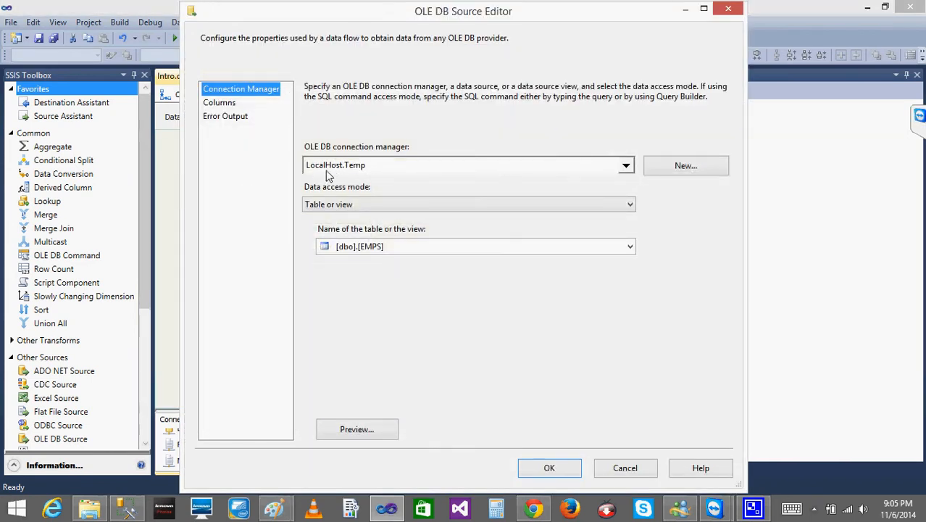
left_click(625, 468)
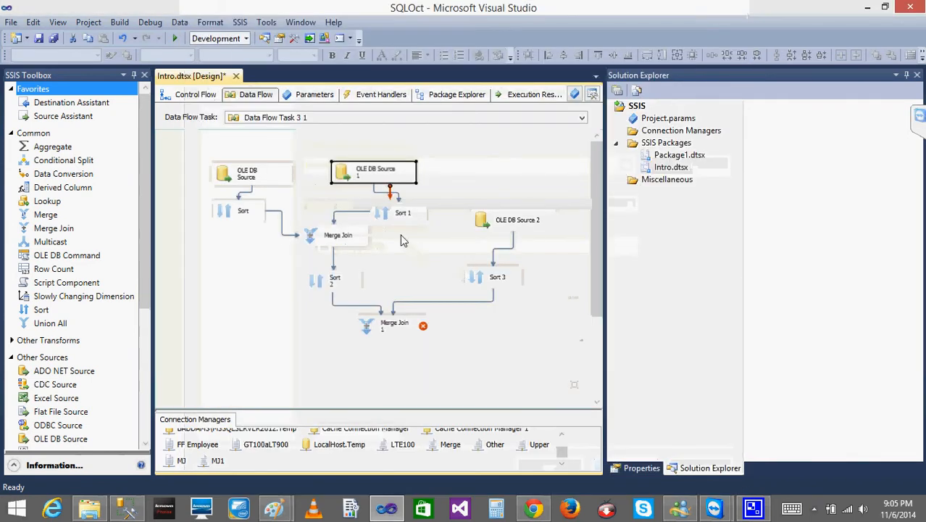
left_click(498, 225)
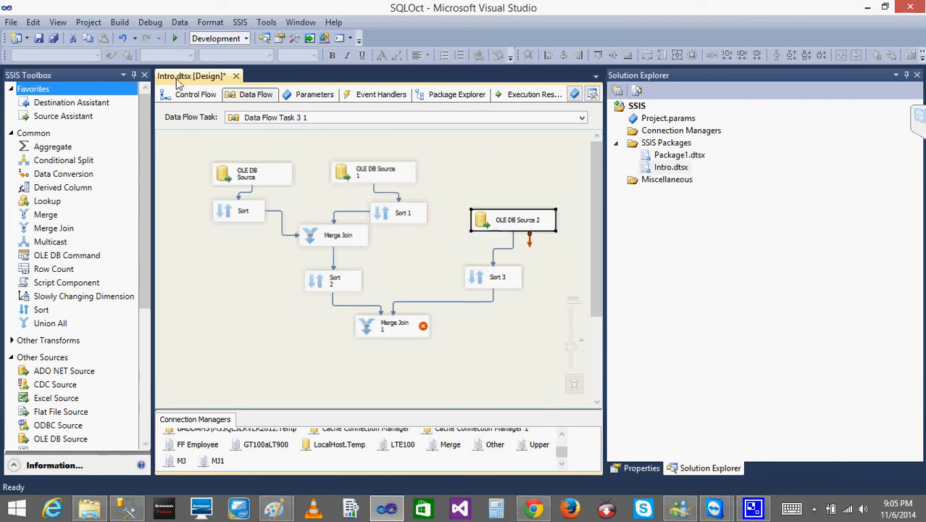
- Delete Data Flow Task 3 1 from the package's control flow
left_click(190, 95)
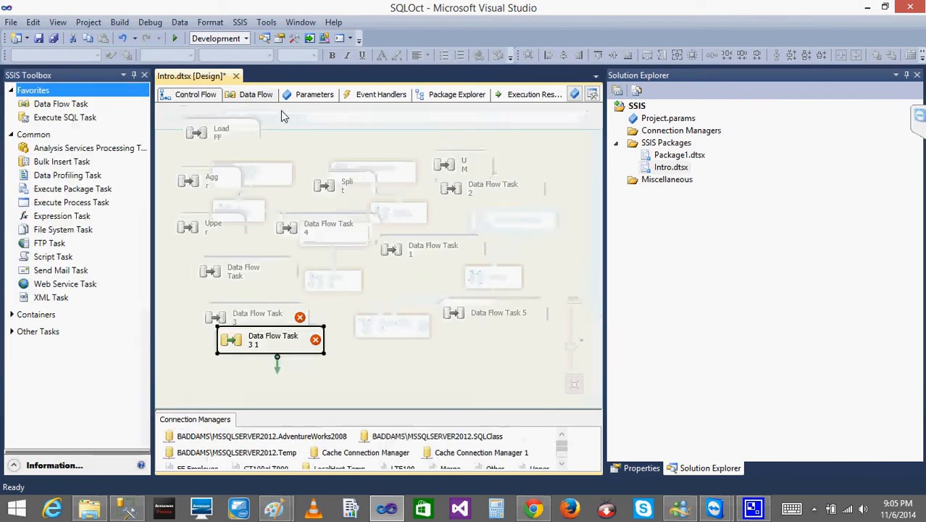
right_click(231, 345)
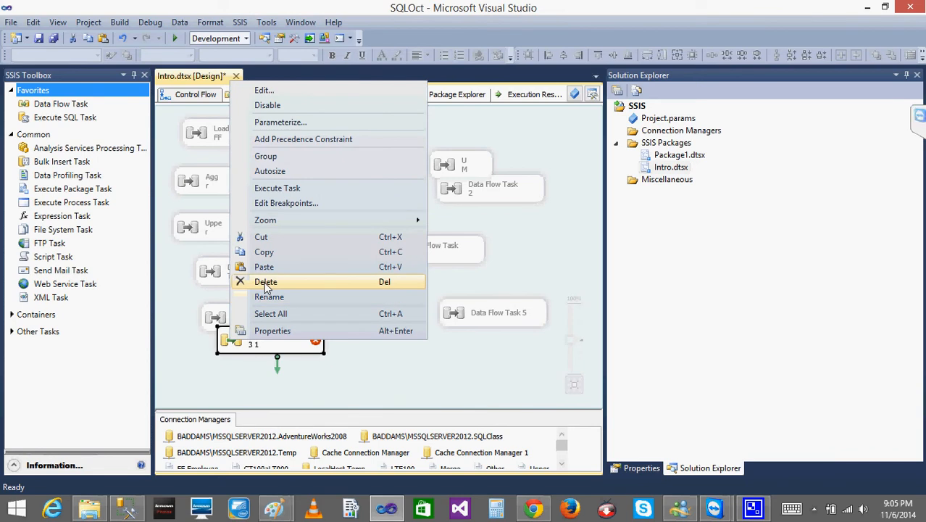
key("Escape")
key("Delete")
left_click(814, 509)
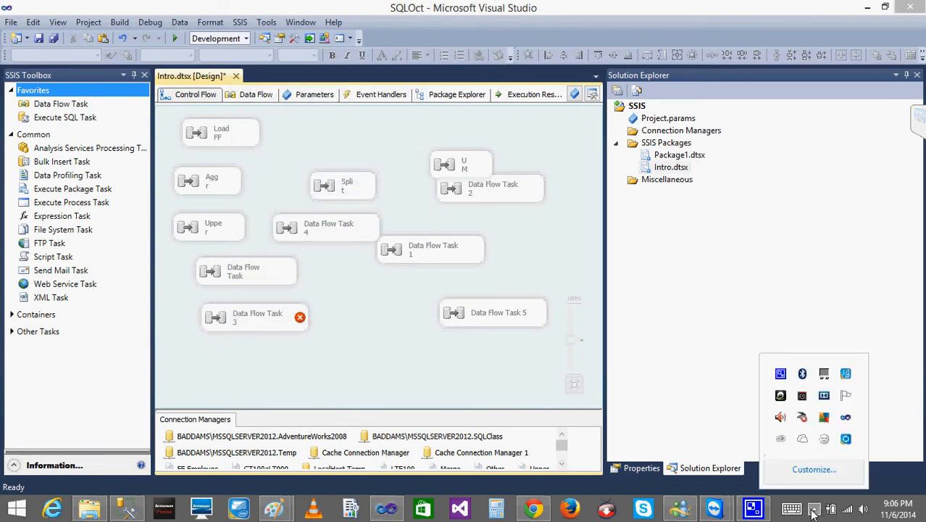